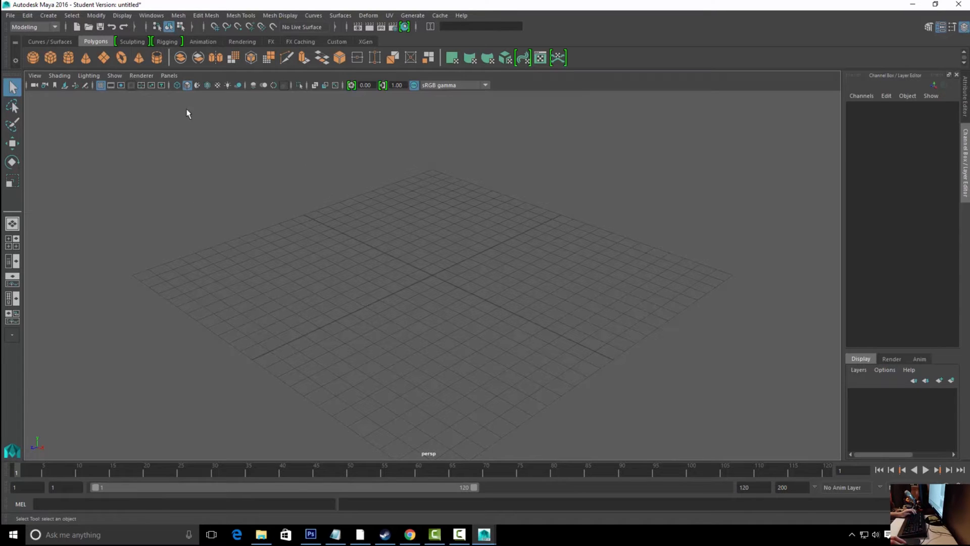
Start a new project and name it Chess Set
{"action": "left_click", "coordinate": [10, 15]}
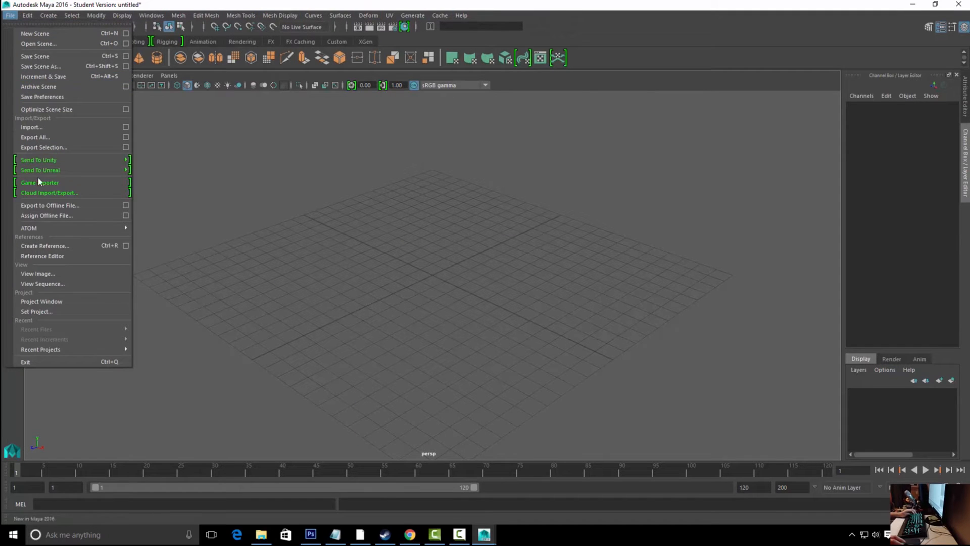
{"action": "left_click", "coordinate": [76, 302]}
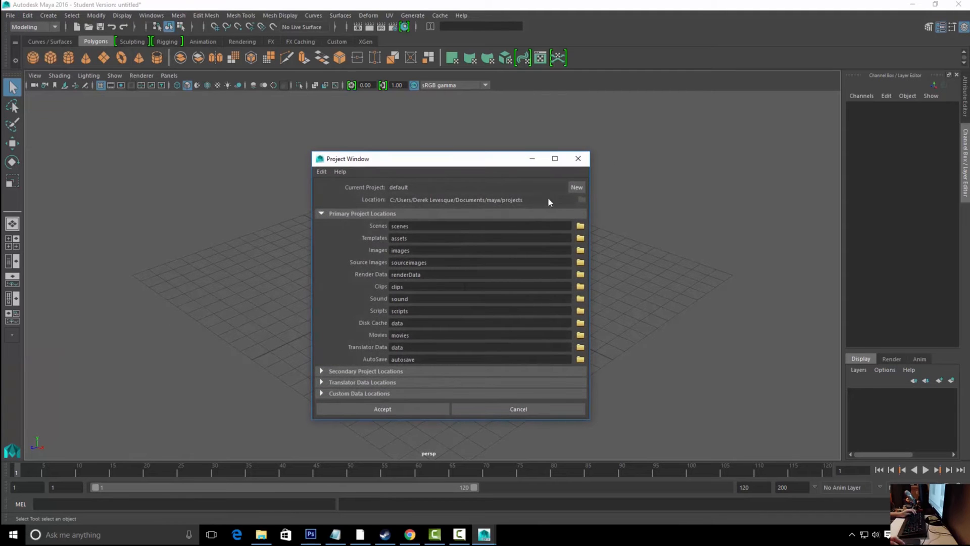
{"action": "left_click", "coordinate": [576, 188]}
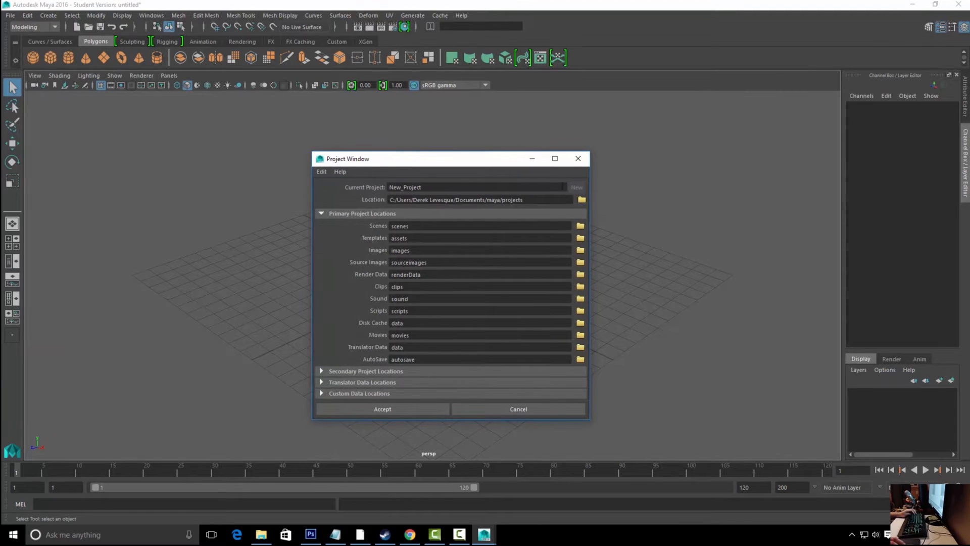
{"action": "double_click", "coordinate": [405, 187]}
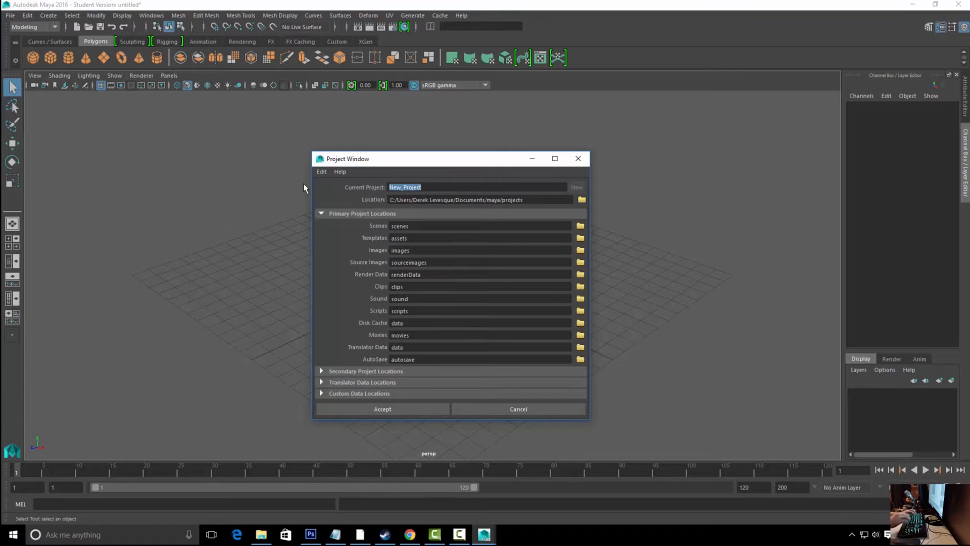
{"action": "type", "text": "Ch"}
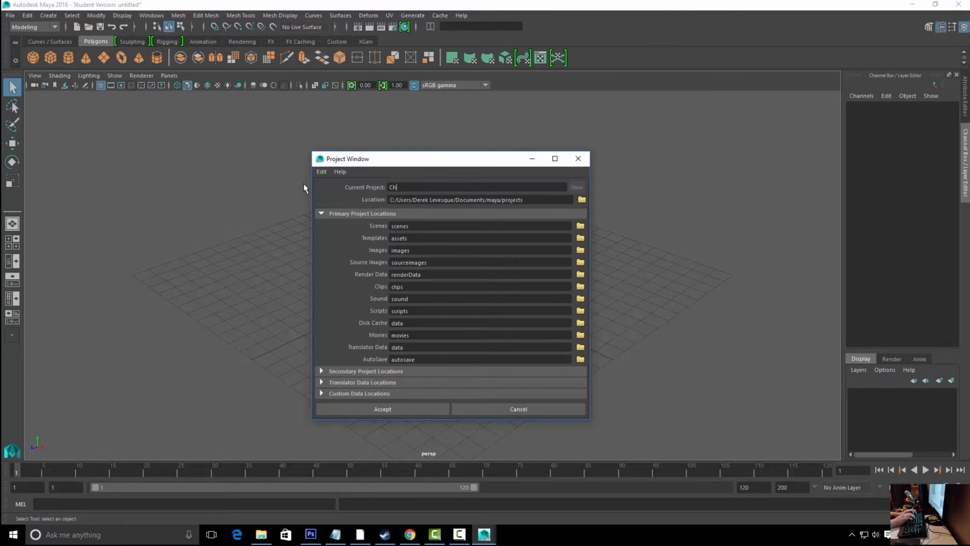
{"action": "type", "text": "ess Set"}
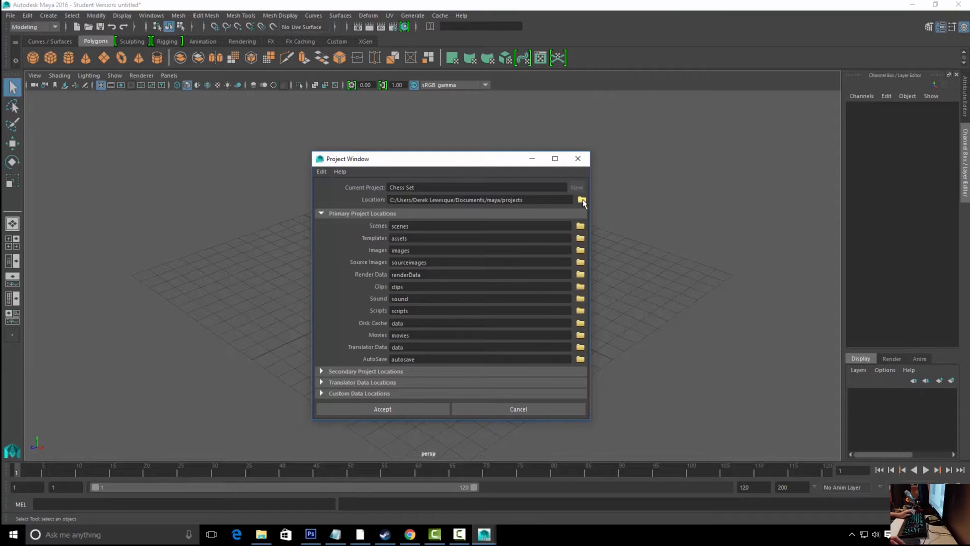
Set the project location to the root of the My Passport (D:) drive
{"action": "left_click", "coordinate": [582, 200]}
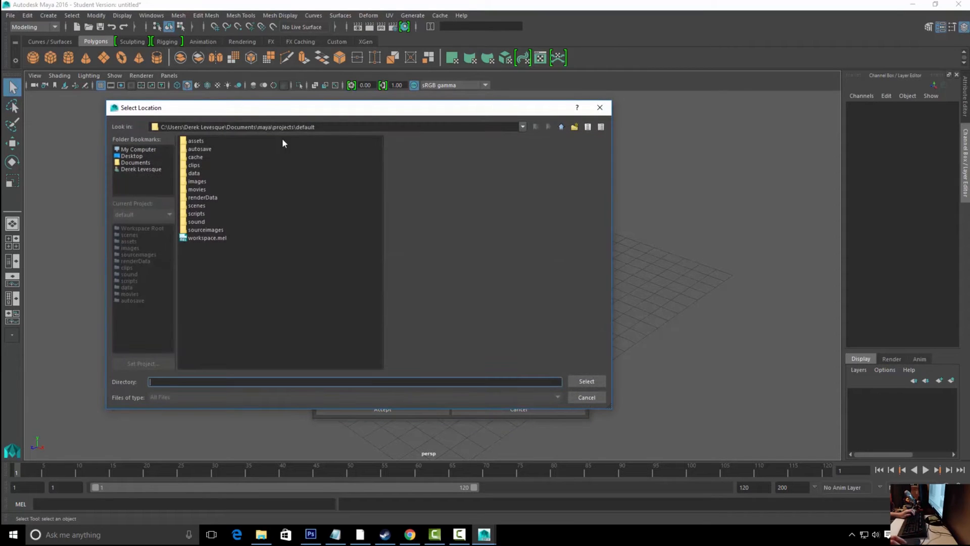
{"action": "left_click", "coordinate": [144, 149]}
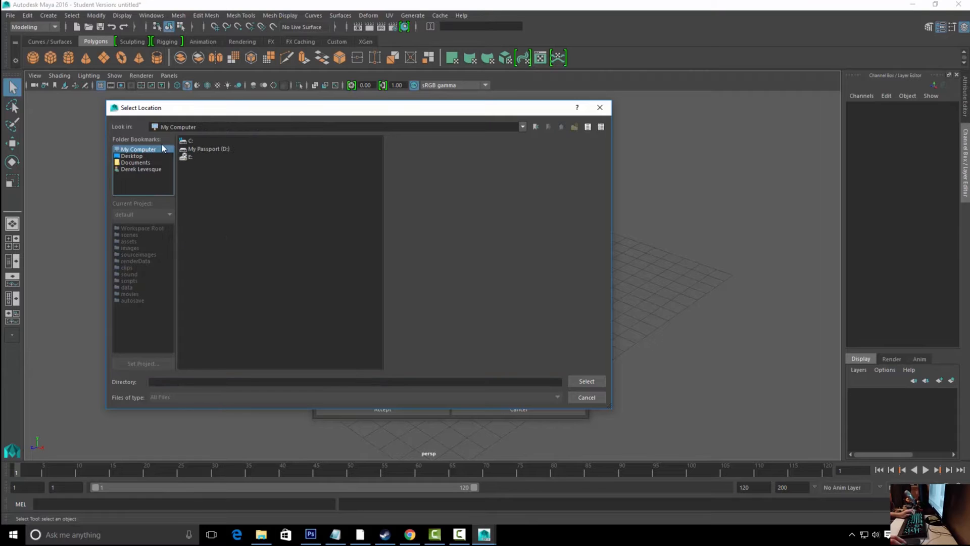
{"action": "left_click", "coordinate": [192, 148]}
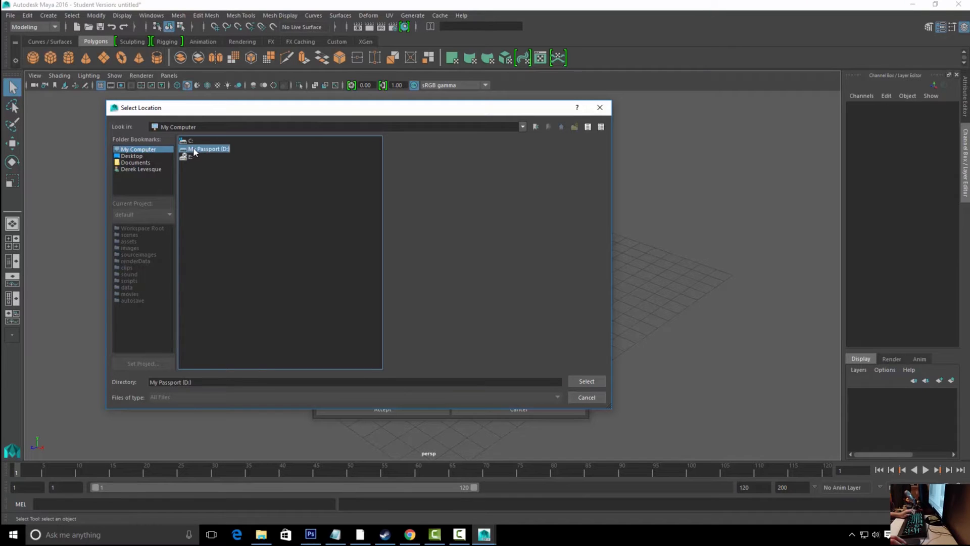
{"action": "left_click", "coordinate": [581, 382]}
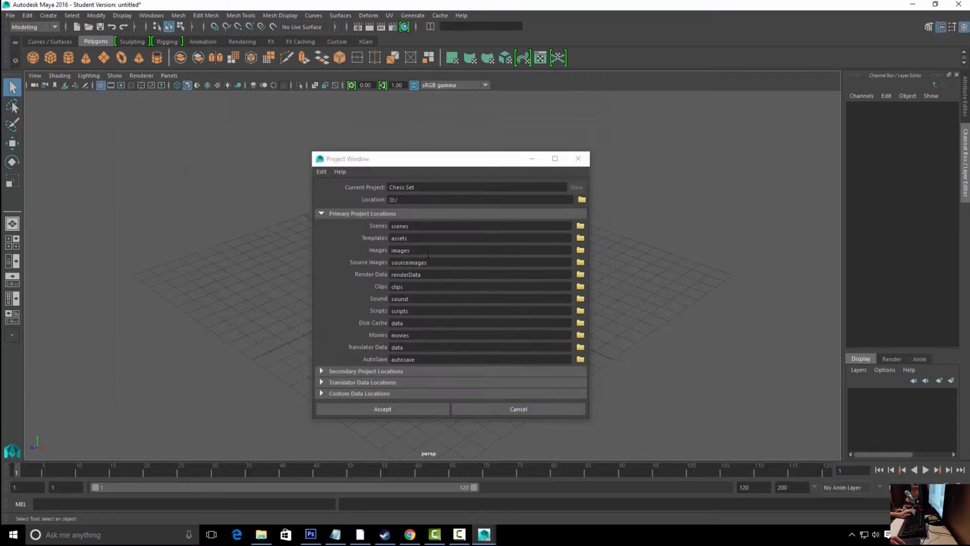
Set the project location to the Chess_Set folder inside Maya on the D: drive and accept the project settings
{"action": "left_click", "coordinate": [582, 199]}
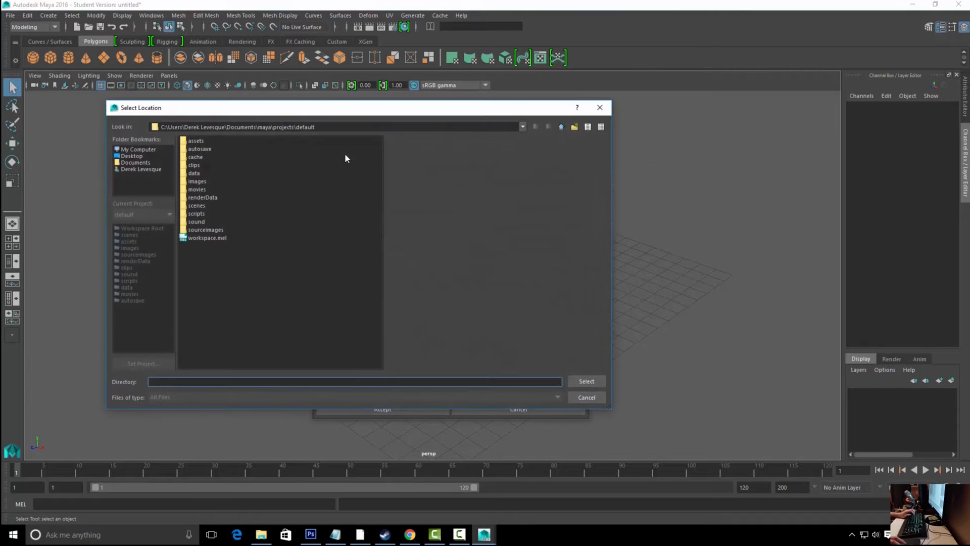
{"action": "left_click", "coordinate": [144, 150]}
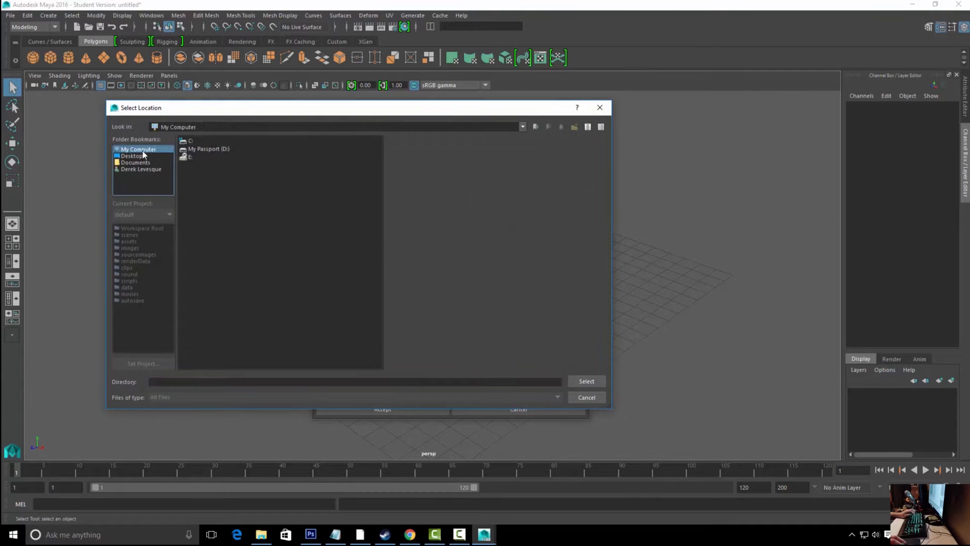
{"action": "left_click", "coordinate": [197, 150]}
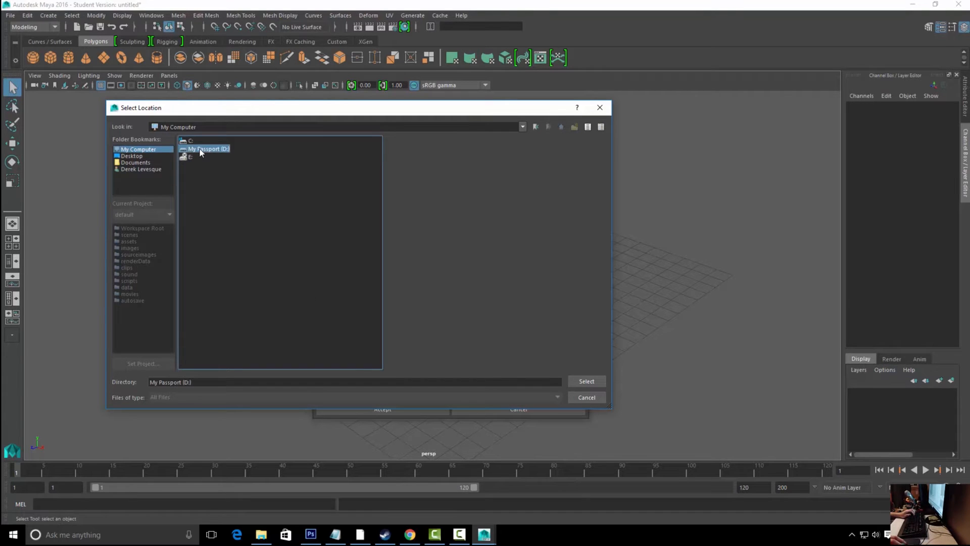
{"action": "double_click", "coordinate": [200, 150]}
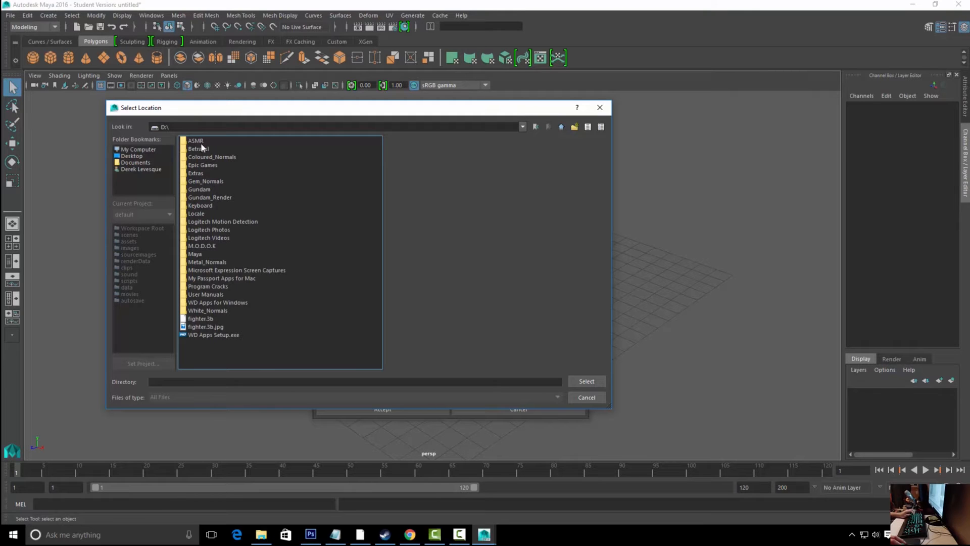
{"action": "double_click", "coordinate": [197, 254]}
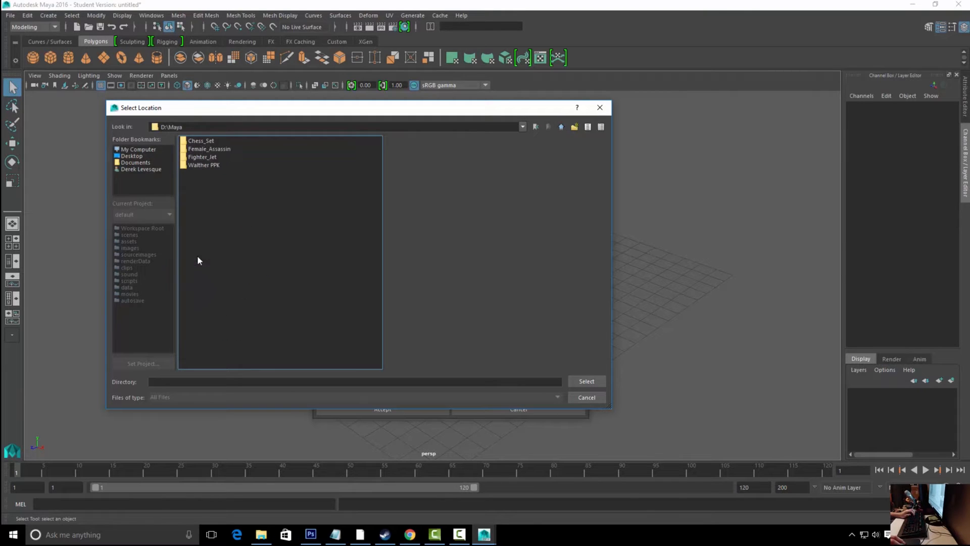
{"action": "left_click", "coordinate": [204, 141]}
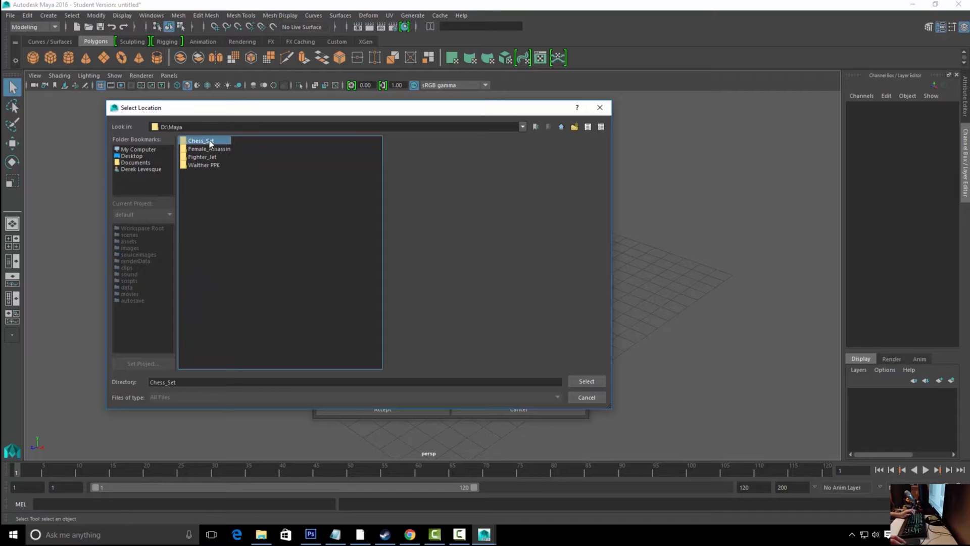
{"action": "double_click", "coordinate": [210, 142]}
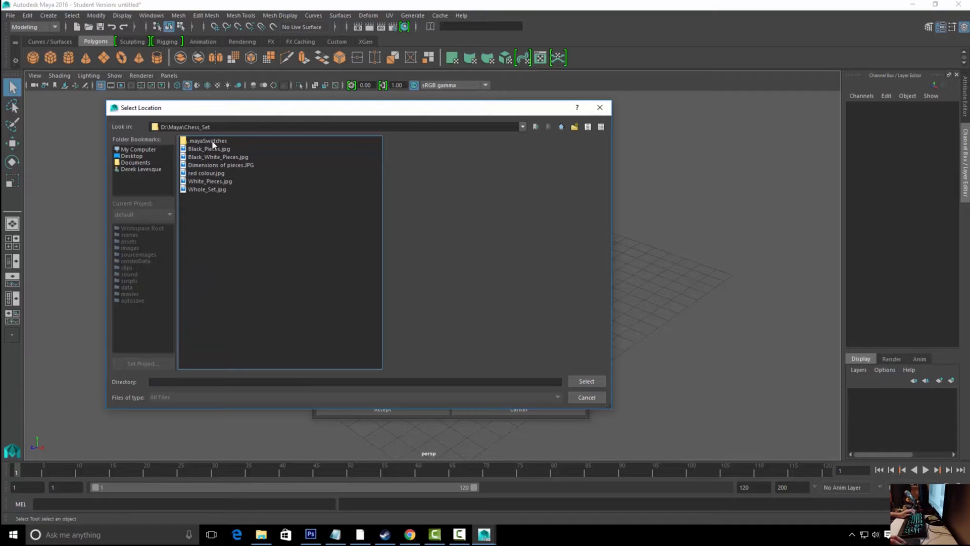
{"action": "left_click", "coordinate": [581, 382]}
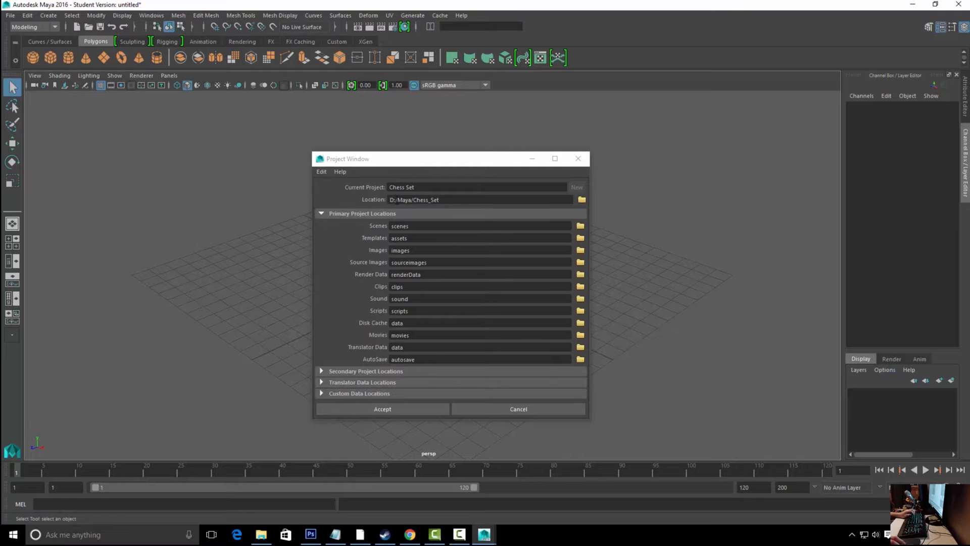
{"action": "left_click", "coordinate": [392, 408]}
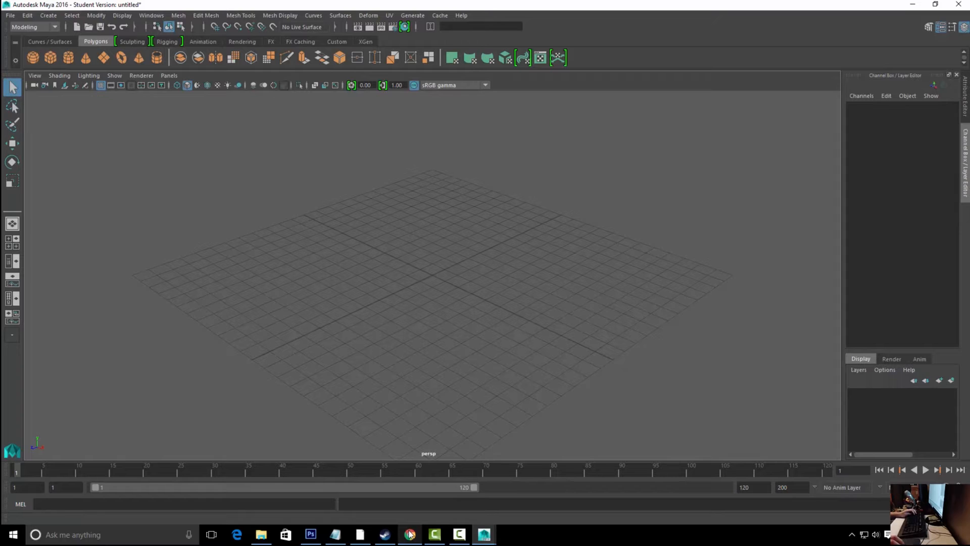
Create a polygon plane at the centre of the grid
{"action": "mouse_move", "coordinate": [415, 534]}
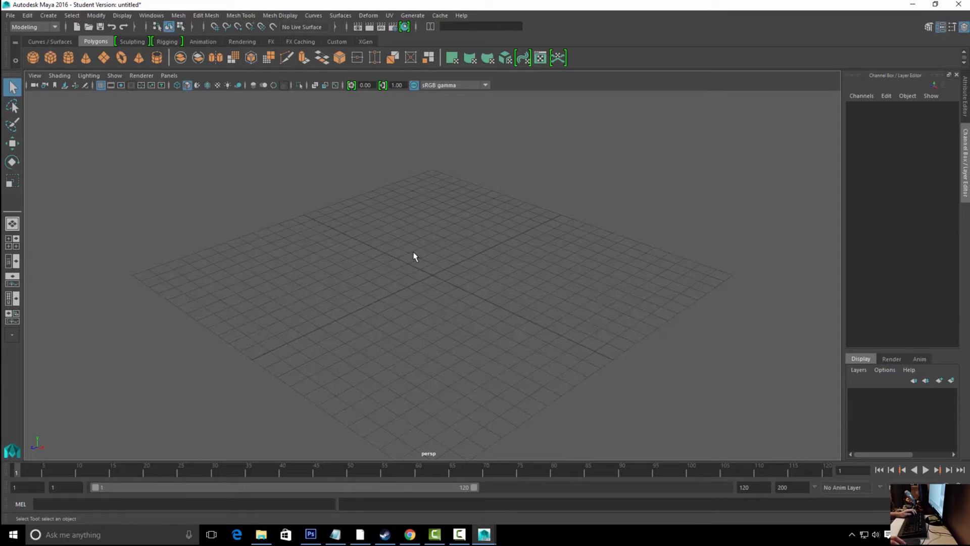
{"action": "key", "text": "space"}
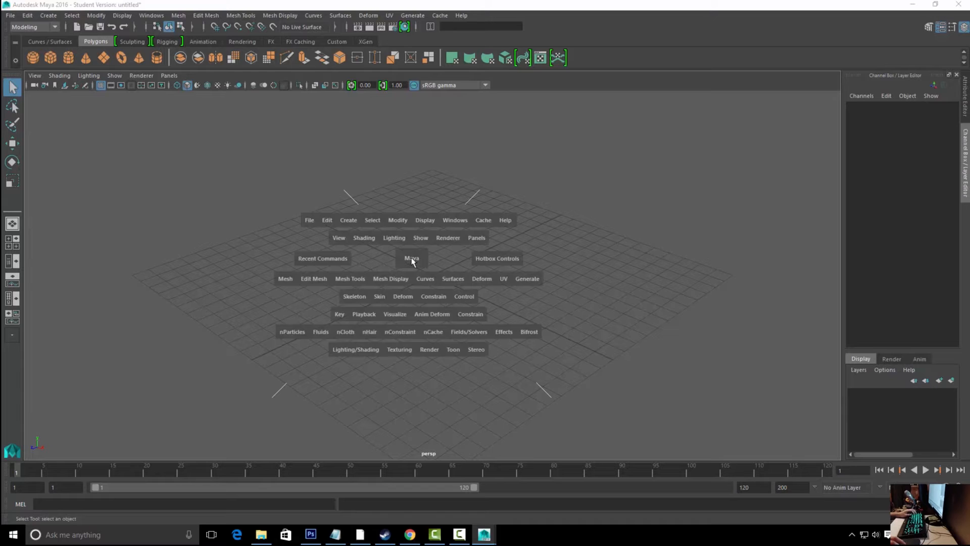
{"action": "left_click", "coordinate": [348, 219]}
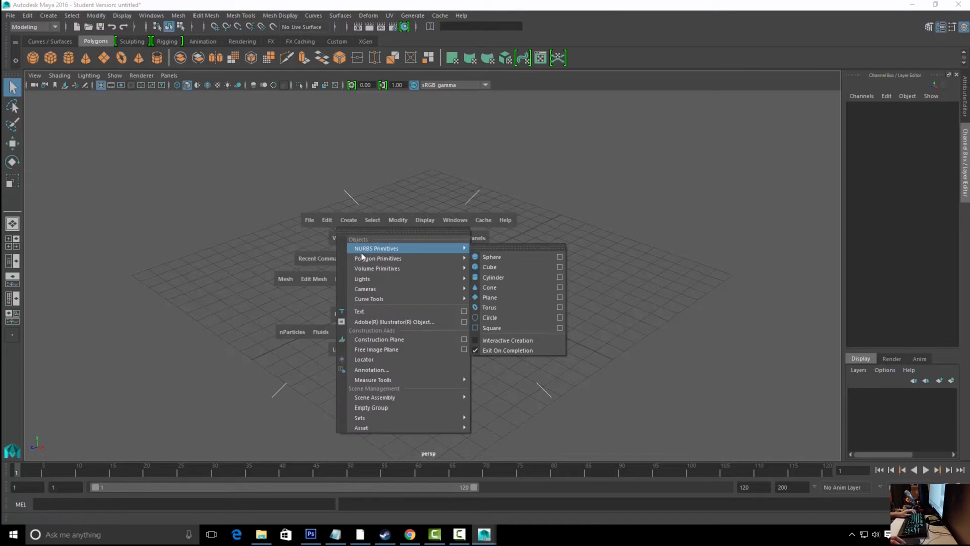
{"action": "mouse_move", "coordinate": [402, 259]}
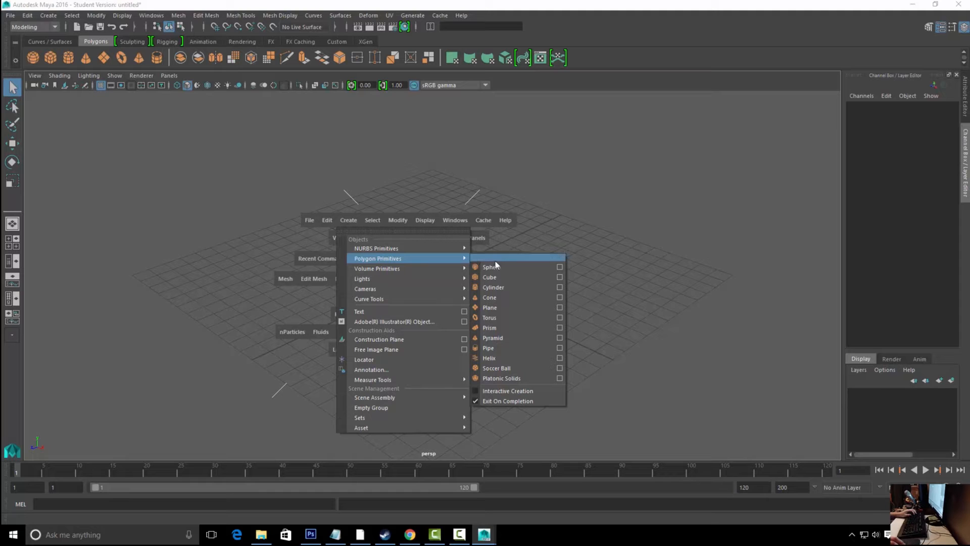
{"action": "left_click", "coordinate": [507, 307]}
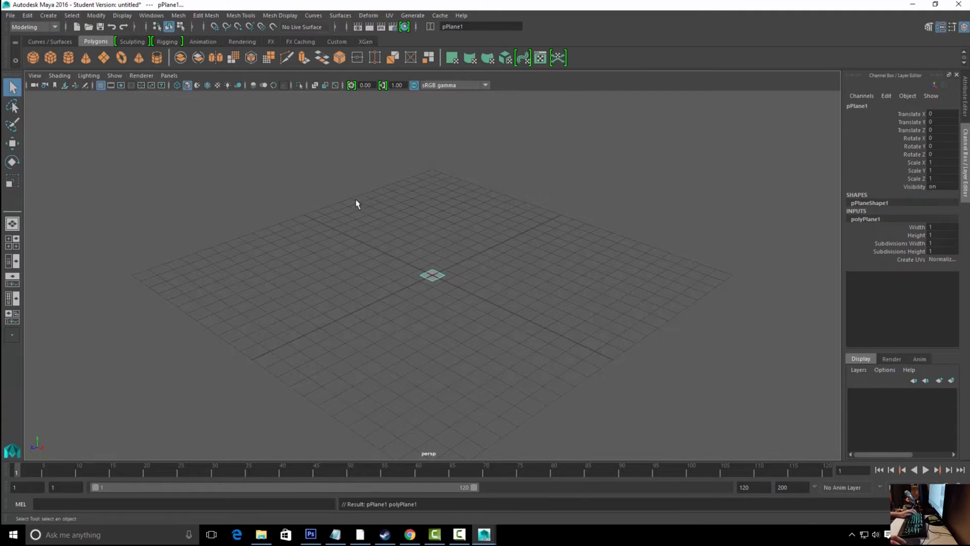
Raise the plane slightly above the grid, to a Translate Y of about 0.029
{"action": "key", "text": "f"}
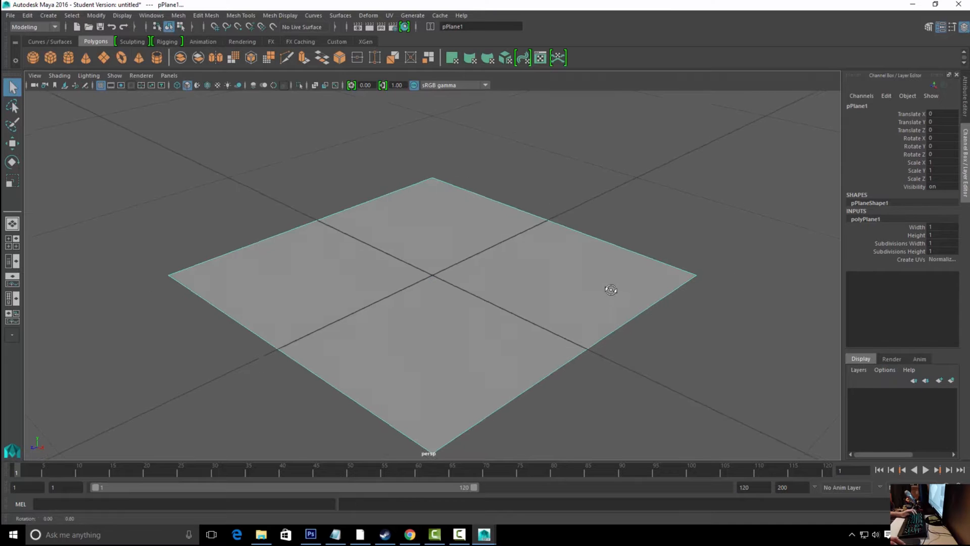
{"action": "left_click_drag", "start_coordinate": [611, 286], "coordinate": [554, 320], "text": "alt"}
{"action": "key", "text": "w"}
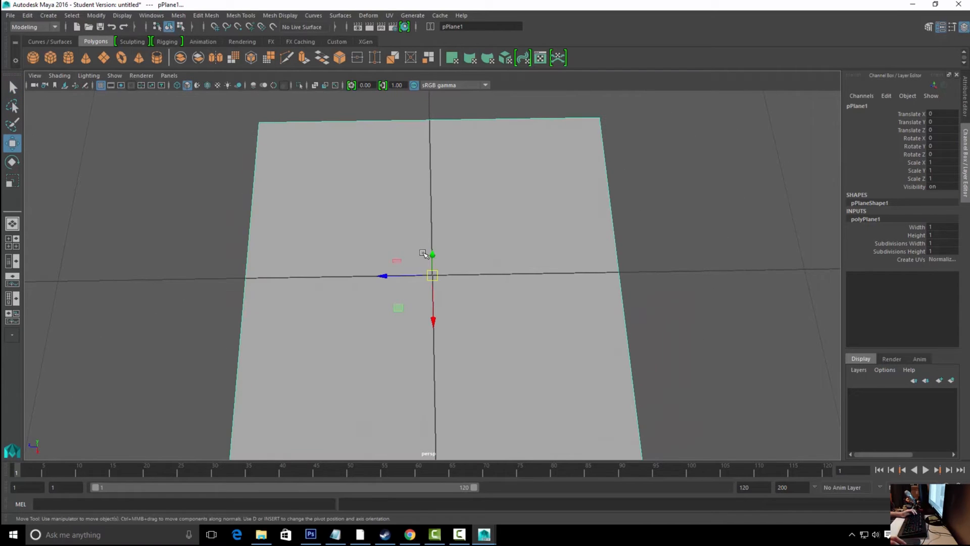
{"action": "left_click_drag", "start_coordinate": [433, 254], "coordinate": [433, 250]}
{"action": "left_click_drag", "start_coordinate": [565, 263], "coordinate": [498, 253], "text": "alt"}
{"action": "left_click_drag", "start_coordinate": [340, 225], "coordinate": [529, 223], "text": "alt"}
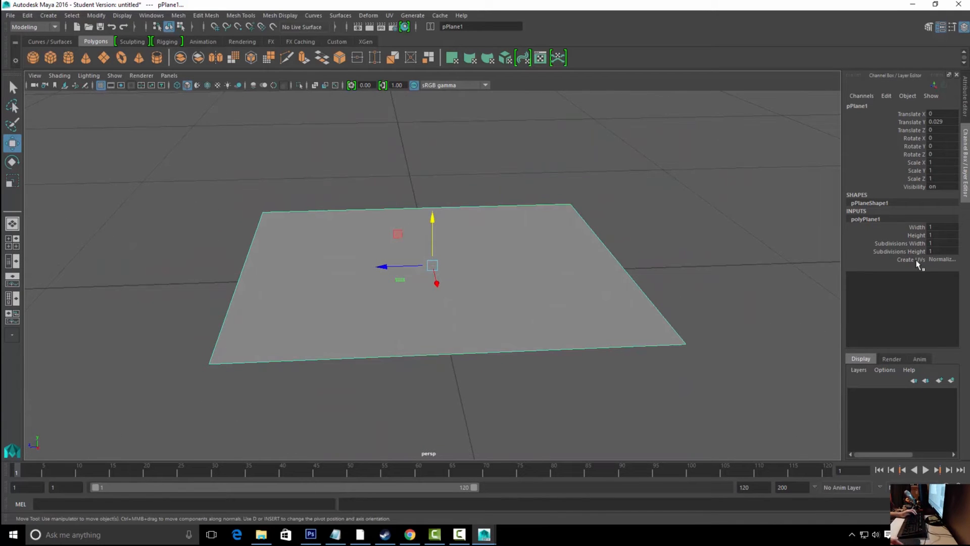
Assign a new Lambert material to the plane and show the material's attributes
{"action": "right_click", "coordinate": [463, 255]}
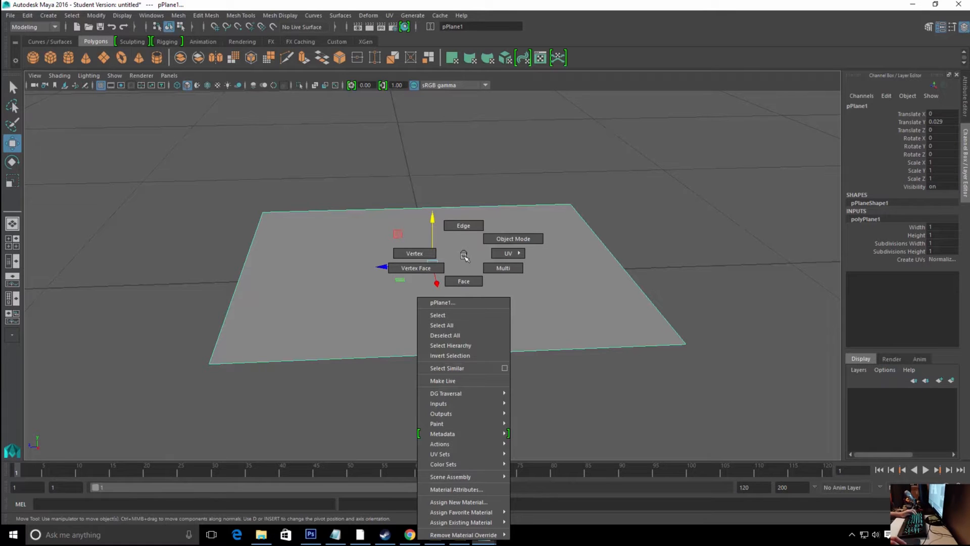
{"action": "mouse_move", "coordinate": [499, 513]}
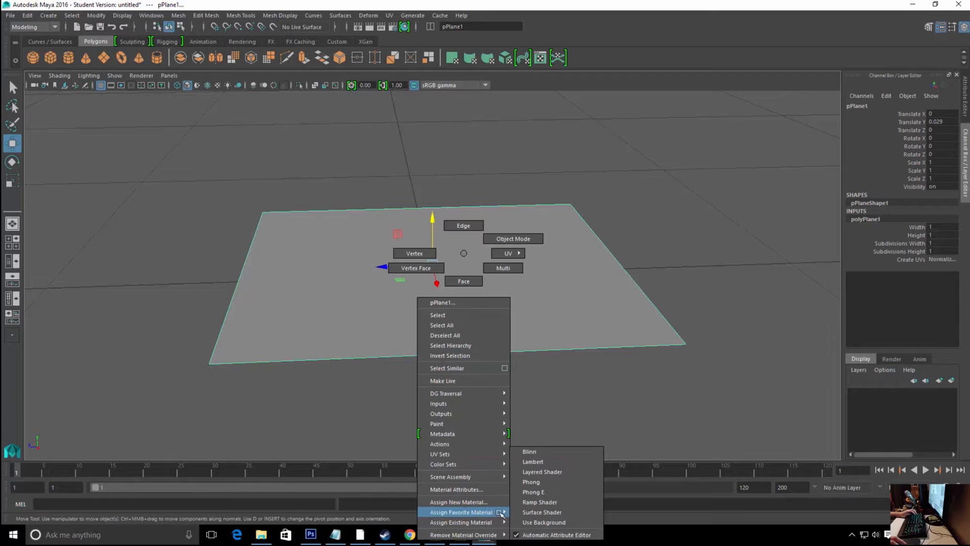
{"action": "left_click", "coordinate": [571, 463]}
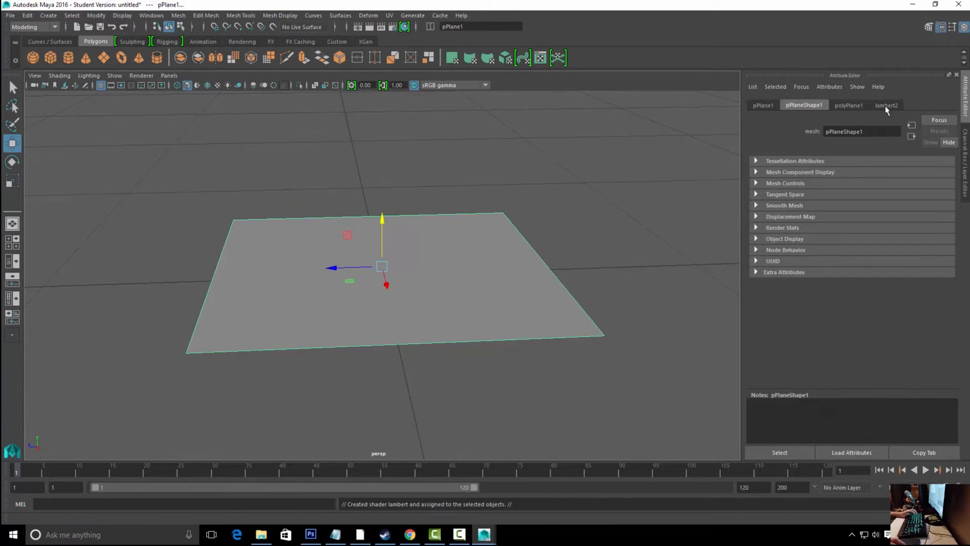
{"action": "left_click", "coordinate": [885, 106]}
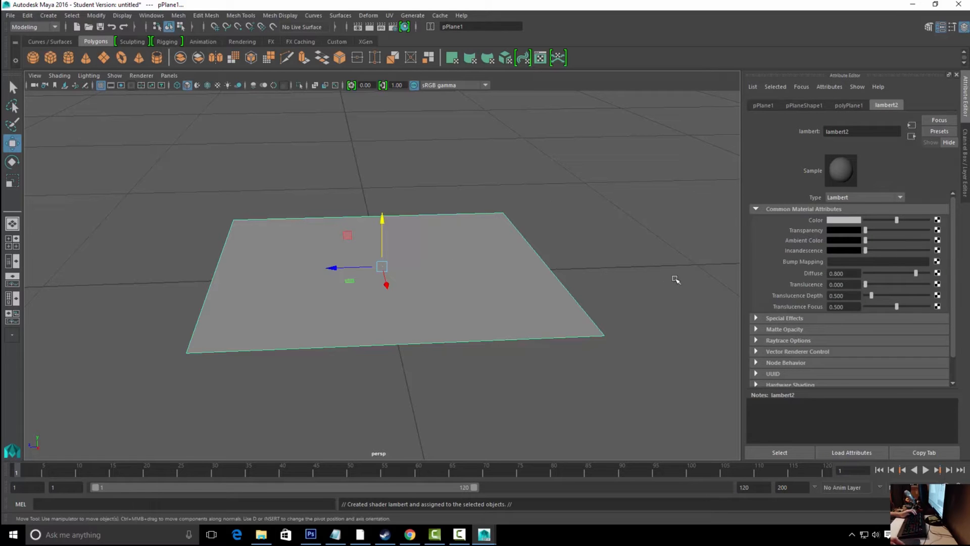
Try a dark green, about H 128.95, S 0.922, V 0.254, as the Lambert material's colour
{"action": "left_click", "coordinate": [853, 220]}
{"action": "left_click_drag", "start_coordinate": [922, 228], "coordinate": [910, 207]}
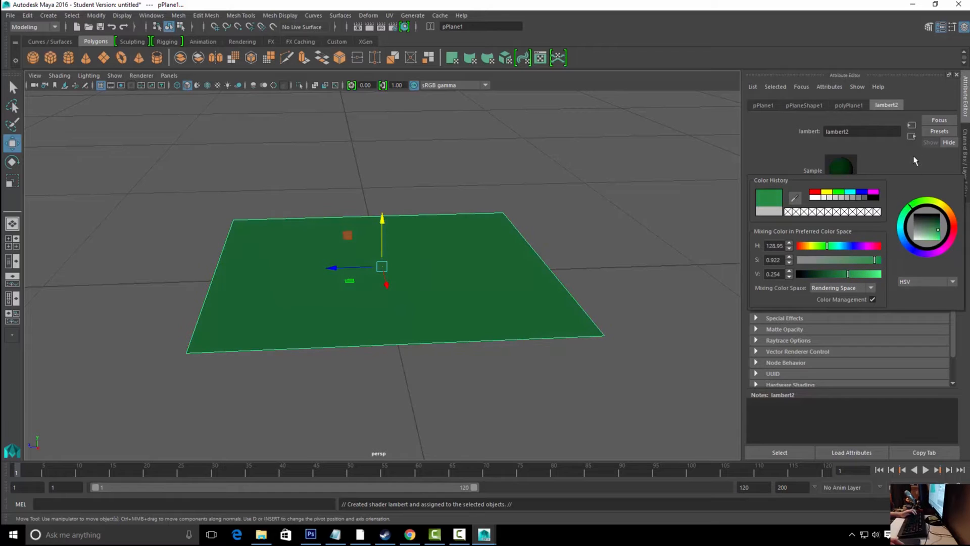
Connect a File texture to the Lambert material's colour and browse for its image in the D:\Maya\Chess_Set folder
{"action": "left_click", "coordinate": [937, 220]}
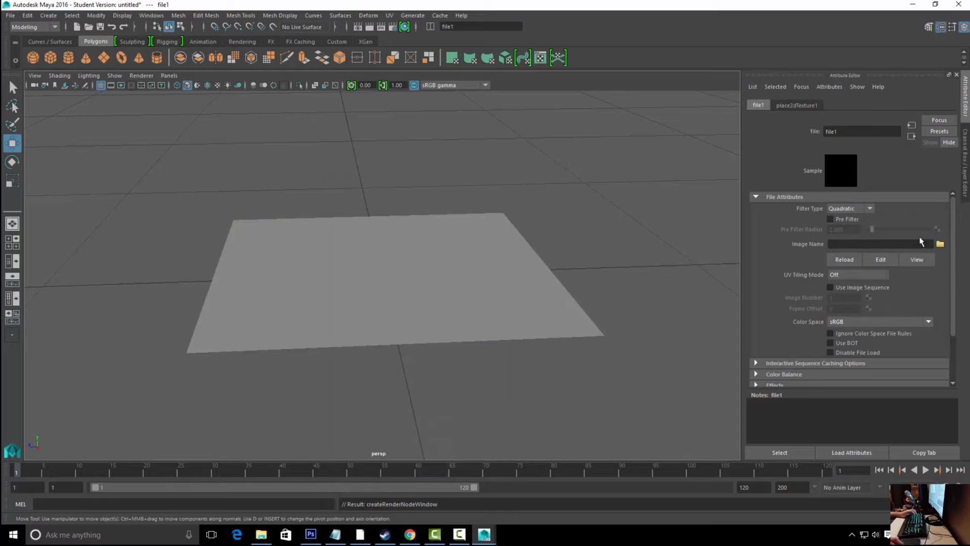
{"action": "left_click", "coordinate": [940, 244]}
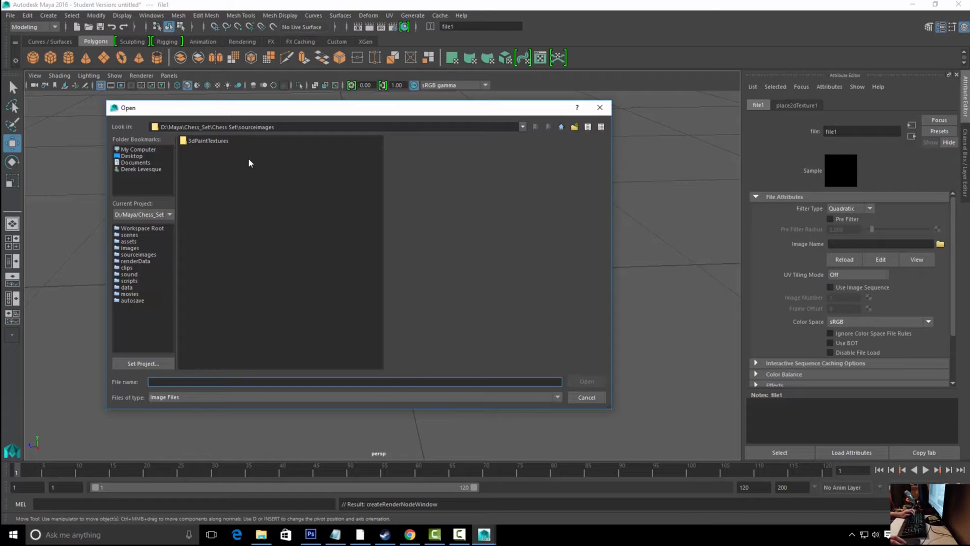
{"action": "left_click", "coordinate": [562, 128]}
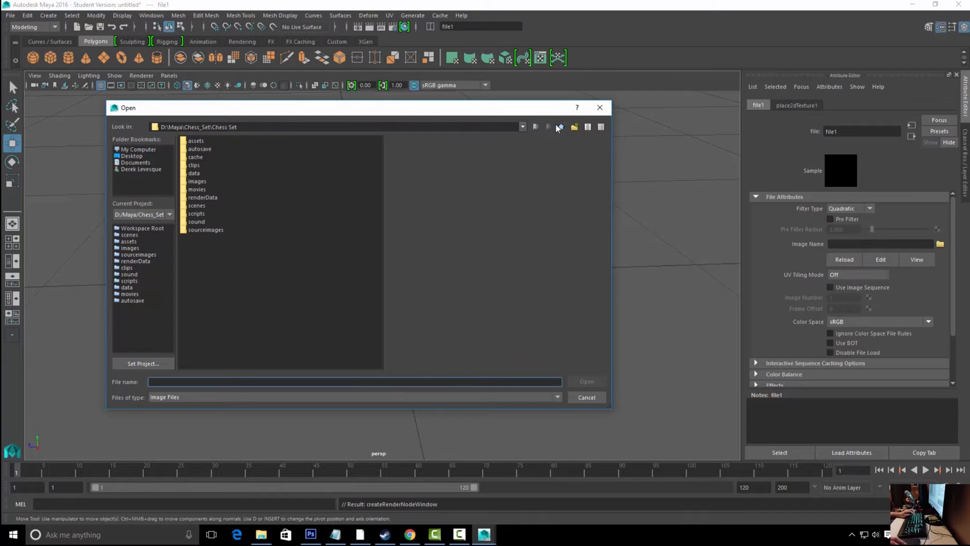
{"action": "double_click", "coordinate": [196, 181]}
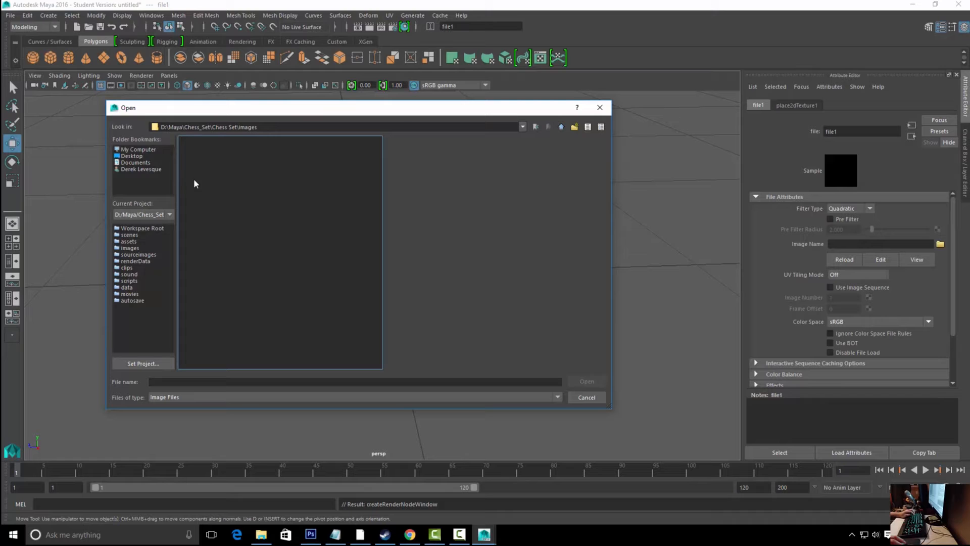
{"action": "left_click", "coordinate": [562, 127]}
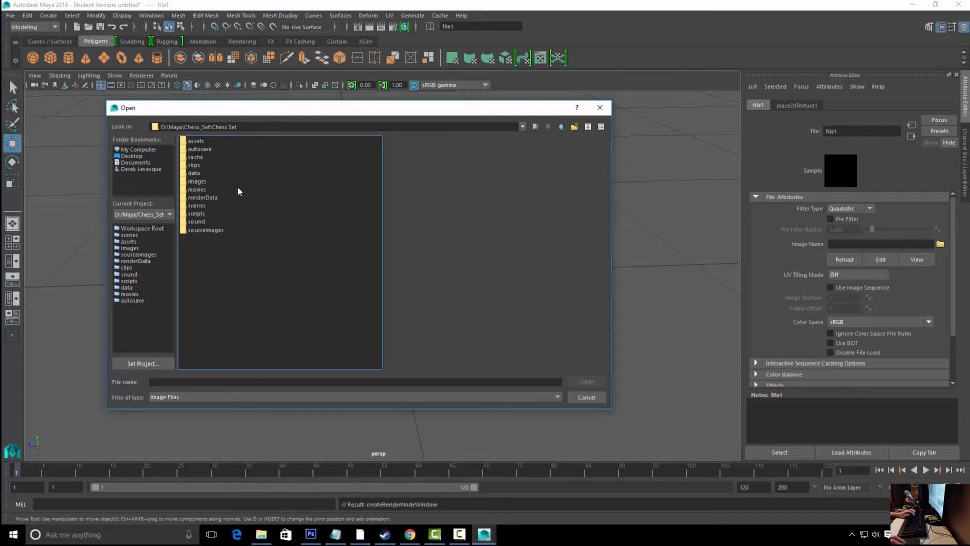
{"action": "left_click", "coordinate": [562, 127]}
Preview the chess reference images in the Chess_Set folder, including the piece line-ups, dimensions, red colour and whole set
{"action": "left_click", "coordinate": [207, 157]}
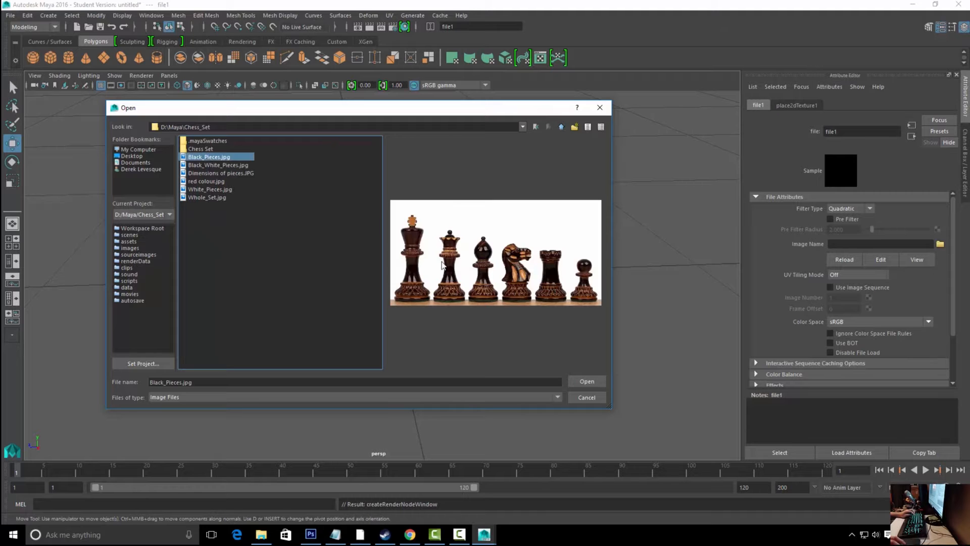
{"action": "left_click", "coordinate": [227, 166]}
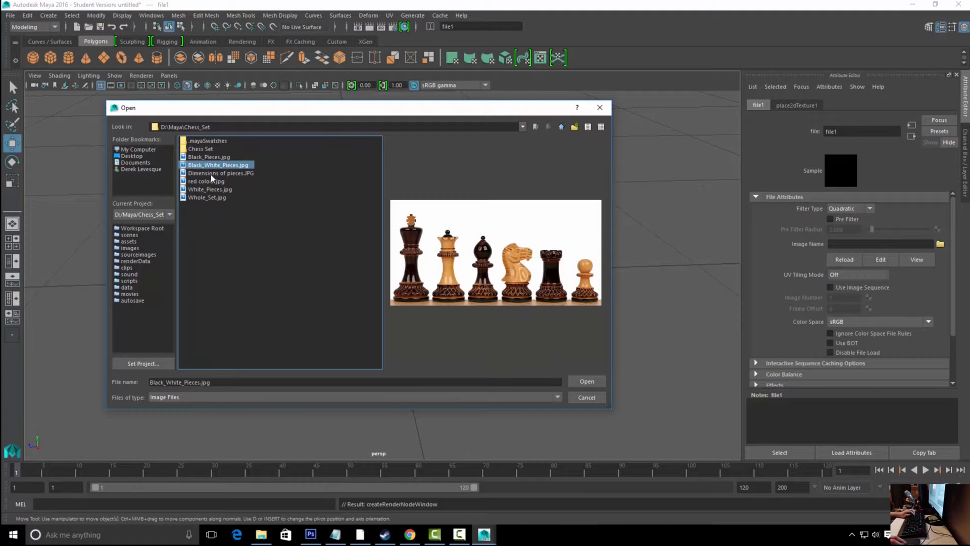
{"action": "left_click", "coordinate": [209, 173]}
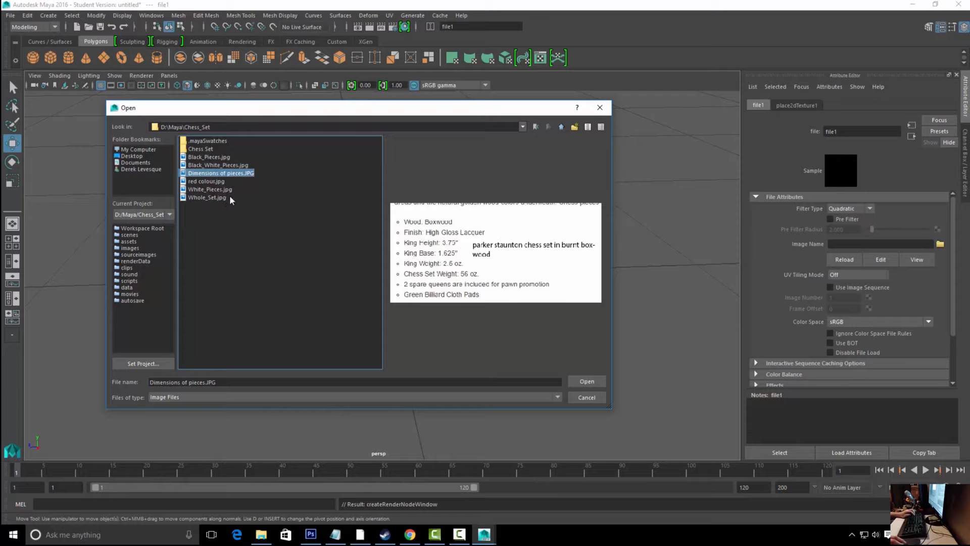
{"action": "left_click", "coordinate": [212, 182]}
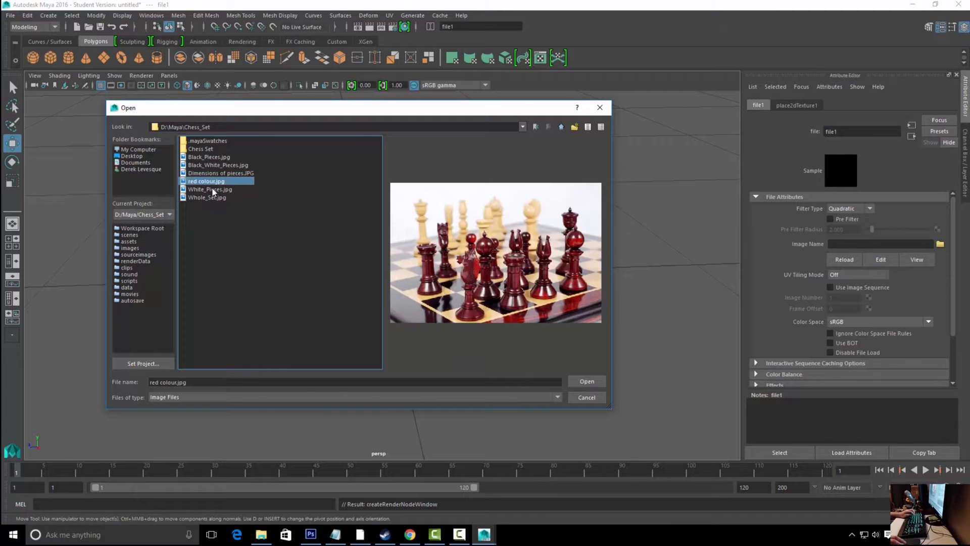
{"action": "left_click", "coordinate": [216, 190]}
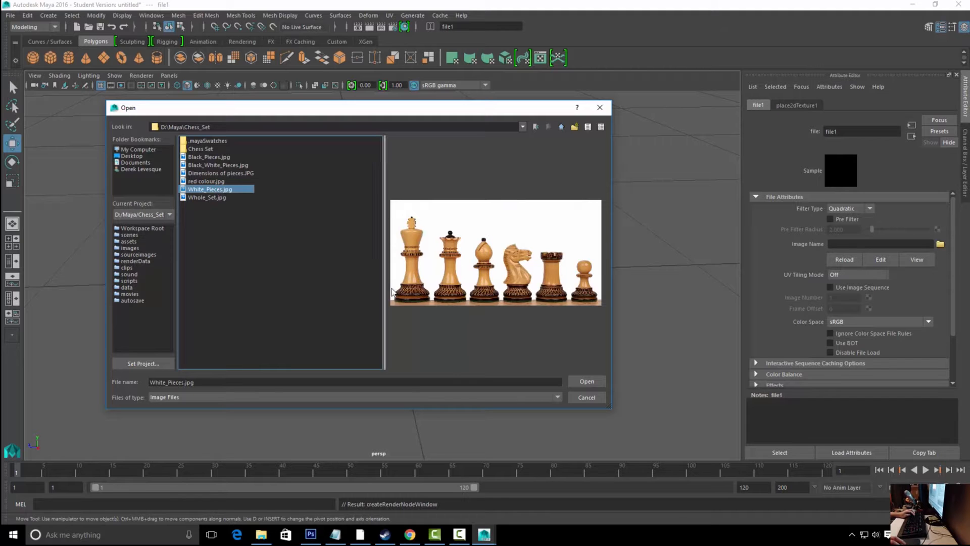
{"action": "left_click", "coordinate": [219, 157]}
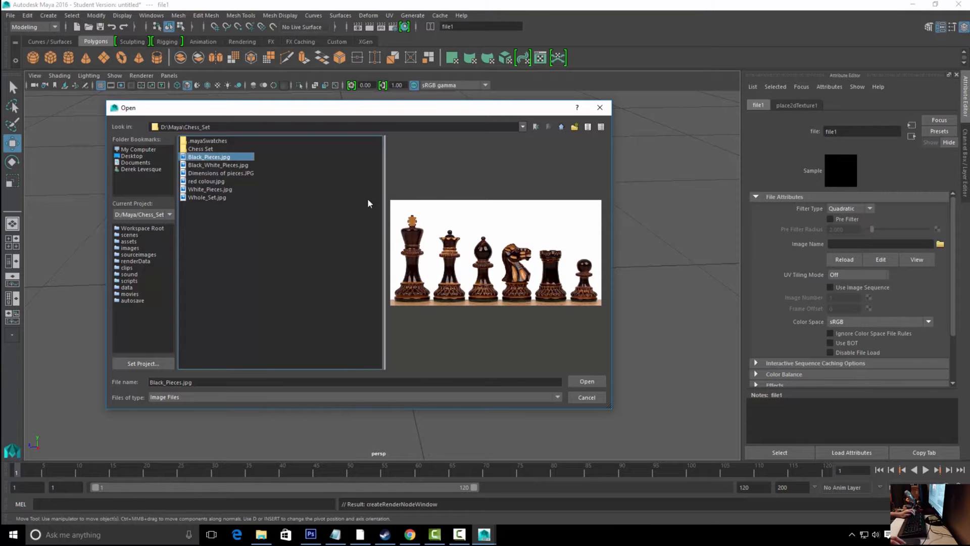
{"action": "left_click", "coordinate": [212, 198]}
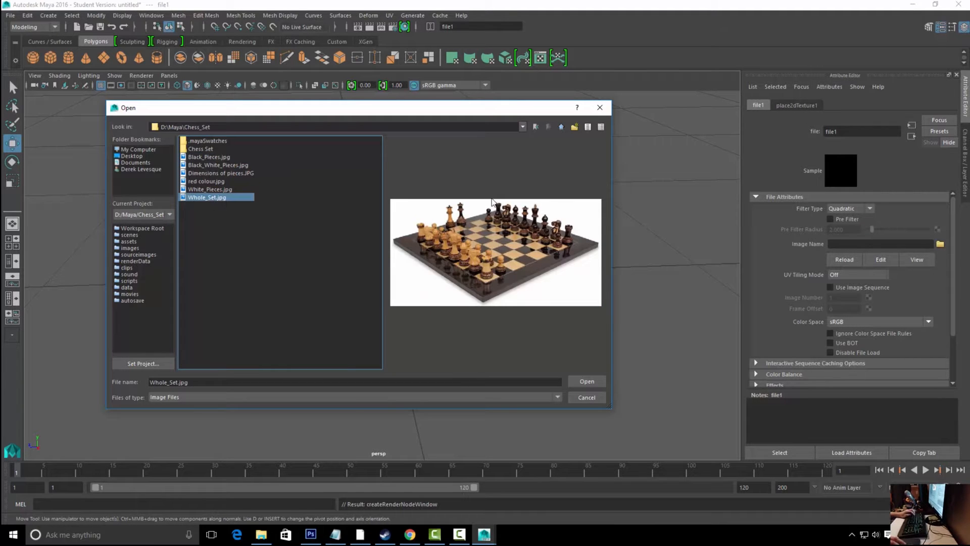
{"action": "left_click", "coordinate": [211, 173]}
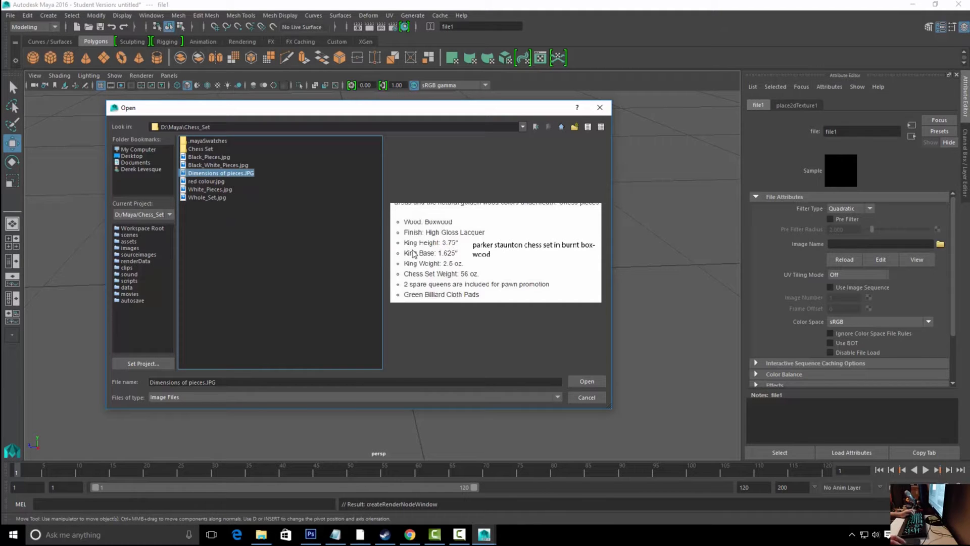
{"action": "left_click", "coordinate": [204, 157]}
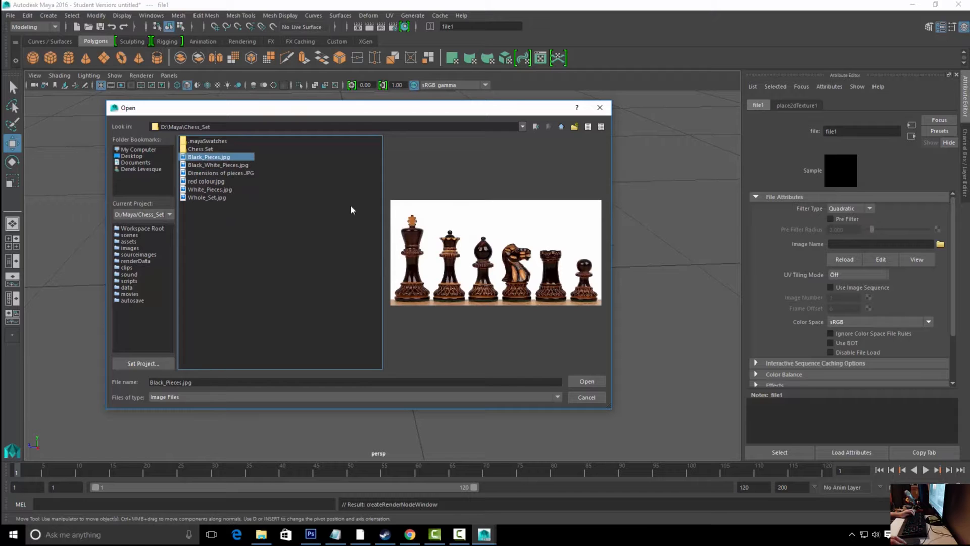
{"action": "left_click", "coordinate": [205, 197]}
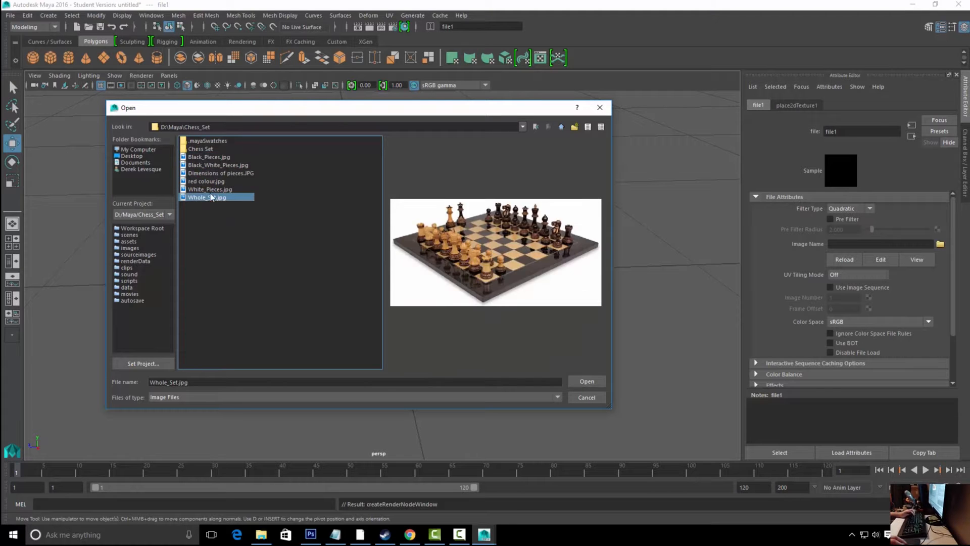
{"action": "left_click", "coordinate": [213, 190]}
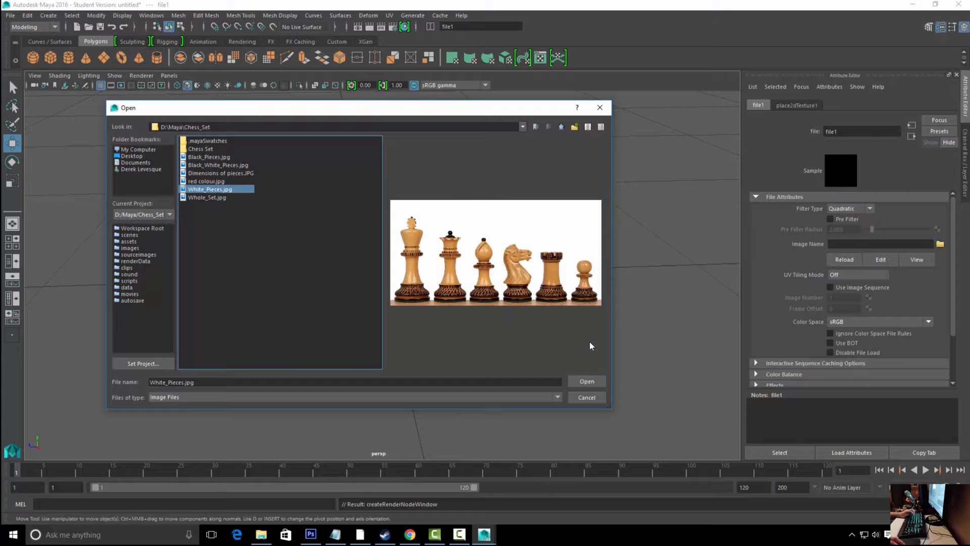
{"action": "left_click", "coordinate": [216, 181]}
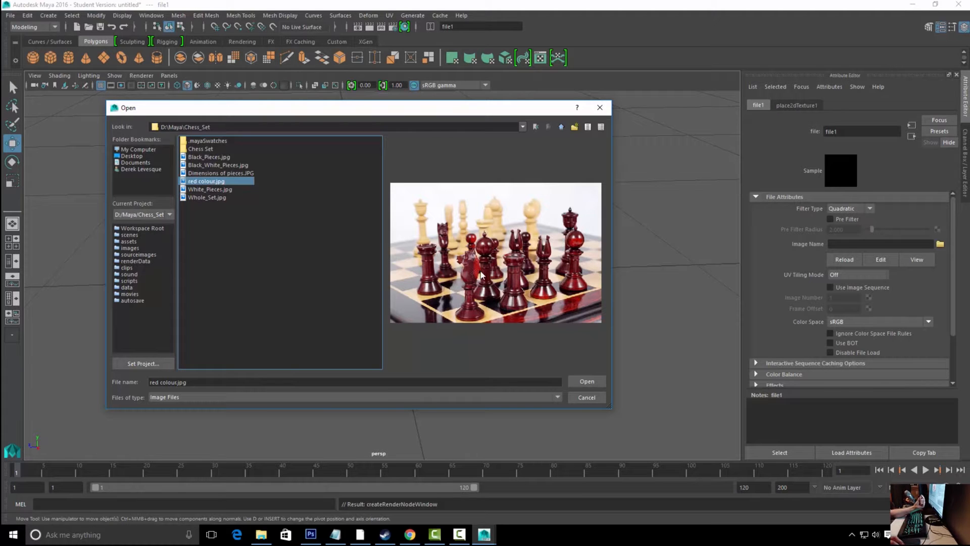
{"action": "mouse_move", "coordinate": [606, 407]}
{"action": "left_mouse_down"}
{"action": "mouse_move", "coordinate": [666, 426]}
{"action": "mouse_move", "coordinate": [589, 401]}
{"action": "mouse_move", "coordinate": [604, 405]}
{"action": "left_mouse_up"}
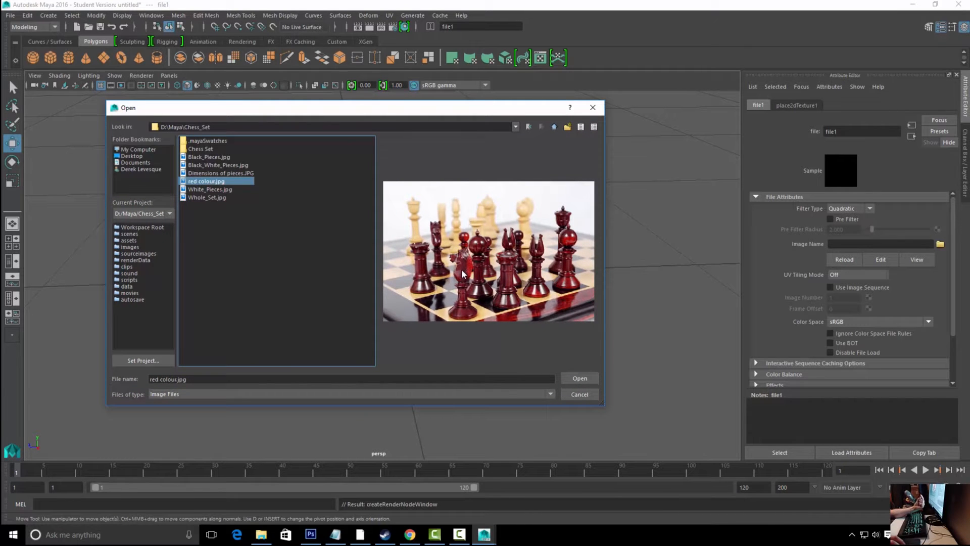
Load Black_Pieces.jpg as the file texture's image and select the plane
{"action": "left_click", "coordinate": [211, 157]}
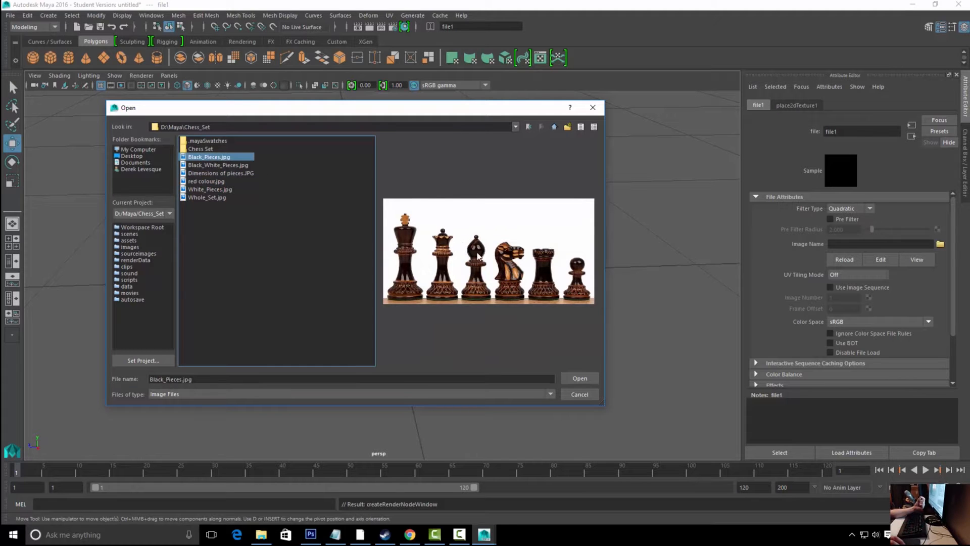
{"action": "left_click", "coordinate": [583, 377]}
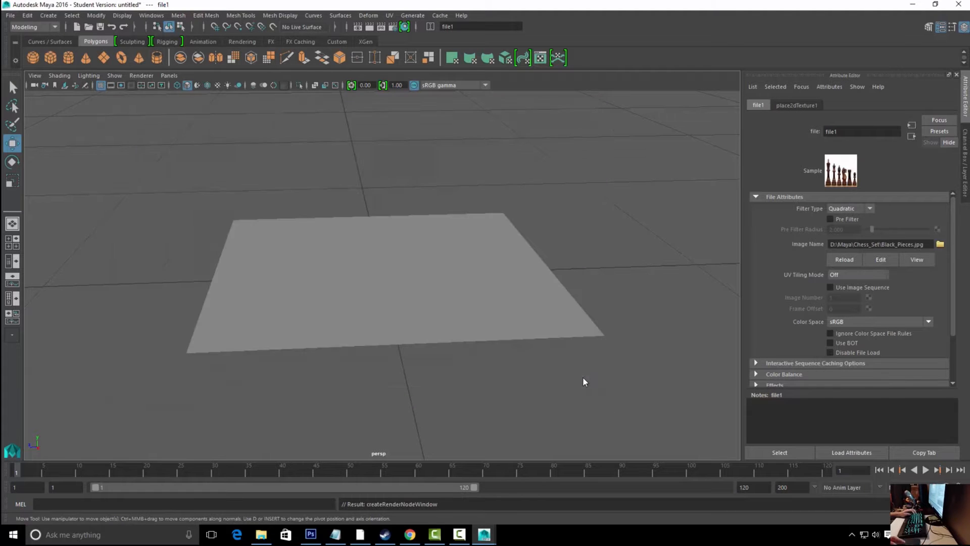
{"action": "left_click_drag", "start_coordinate": [546, 250], "coordinate": [524, 275], "text": "alt"}
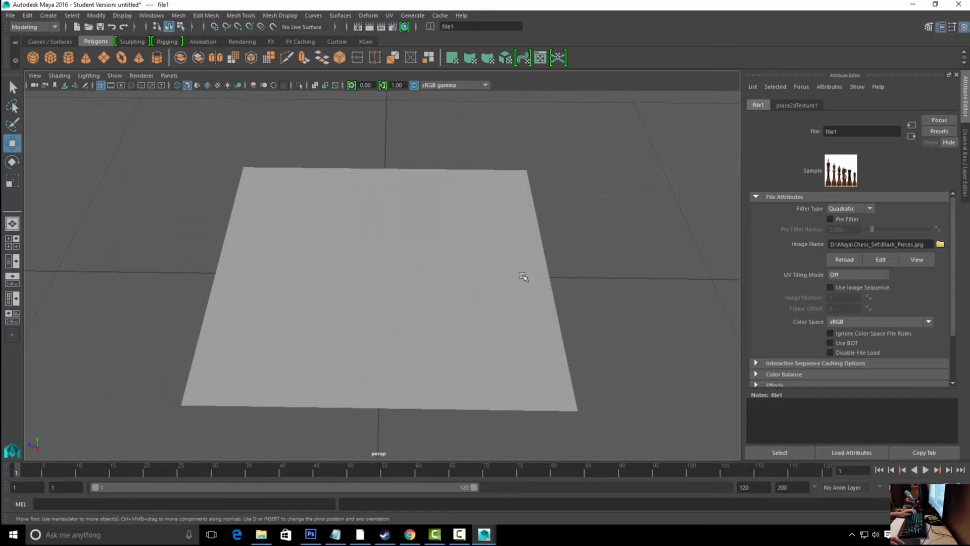
{"action": "left_click", "coordinate": [523, 275]}
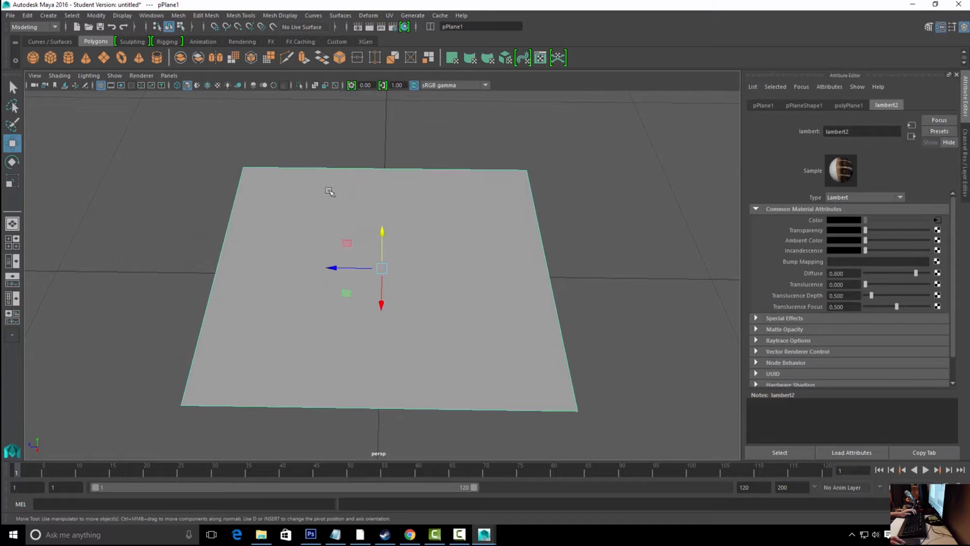
Turn on textured display in the perspective view
{"action": "right_click_drag", "start_coordinate": [556, 268], "coordinate": [337, 246], "text": "alt"}
{"action": "left_click_drag", "start_coordinate": [337, 245], "coordinate": [360, 203], "text": "alt"}
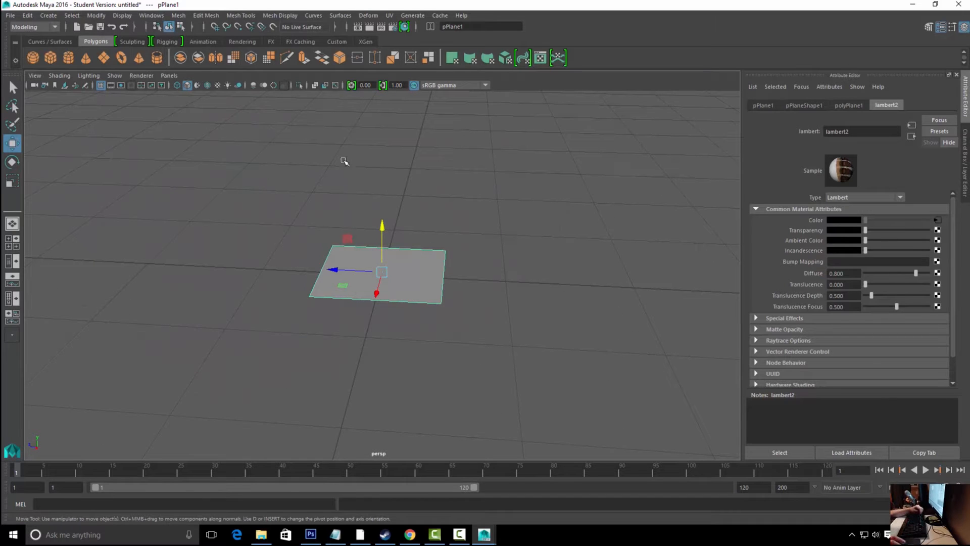
{"action": "left_click", "coordinate": [218, 85]}
{"action": "left_click_drag", "start_coordinate": [312, 225], "coordinate": [430, 223], "text": "alt"}
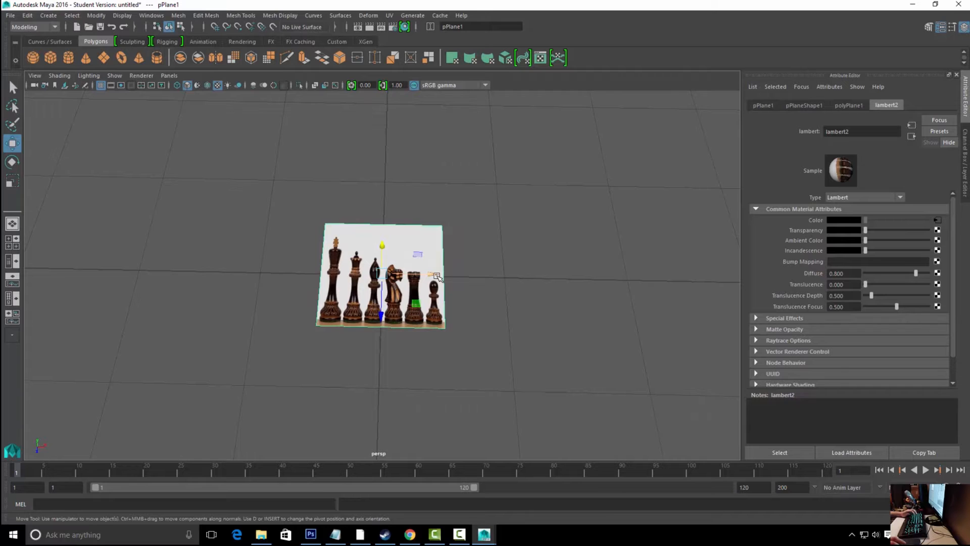
Stand the plane upright by rotating it to 90 degrees in X and 90 degrees in Y, and view it face-on
{"action": "left_click_drag", "start_coordinate": [471, 311], "coordinate": [444, 295], "text": "alt"}
{"action": "key", "text": "e"}
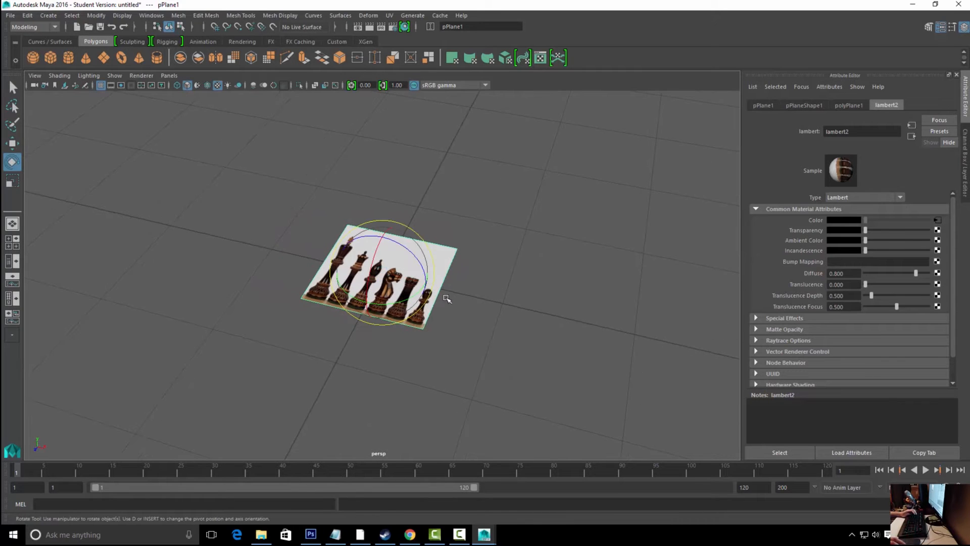
{"action": "left_click_drag", "start_coordinate": [377, 252], "coordinate": [377, 294]}
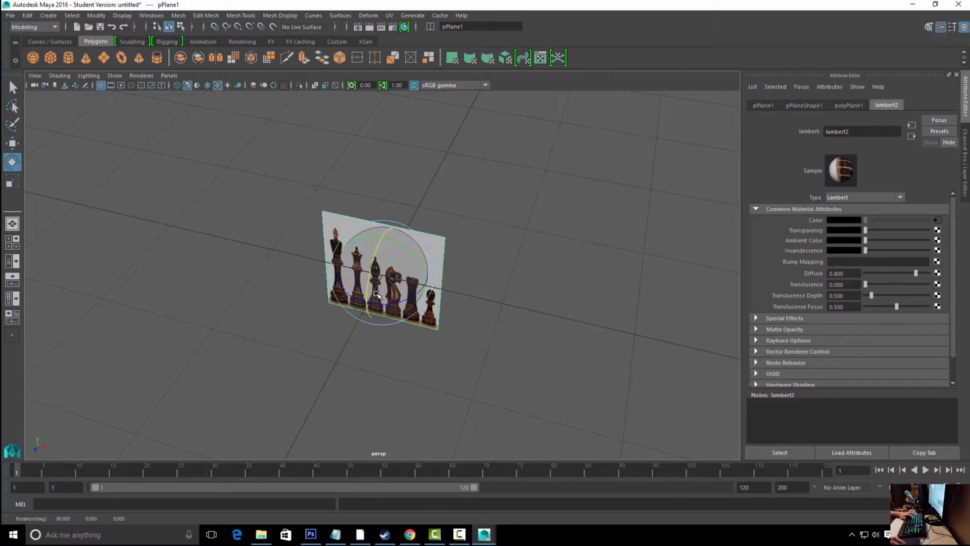
{"action": "left_click_drag", "start_coordinate": [387, 307], "coordinate": [449, 297]}
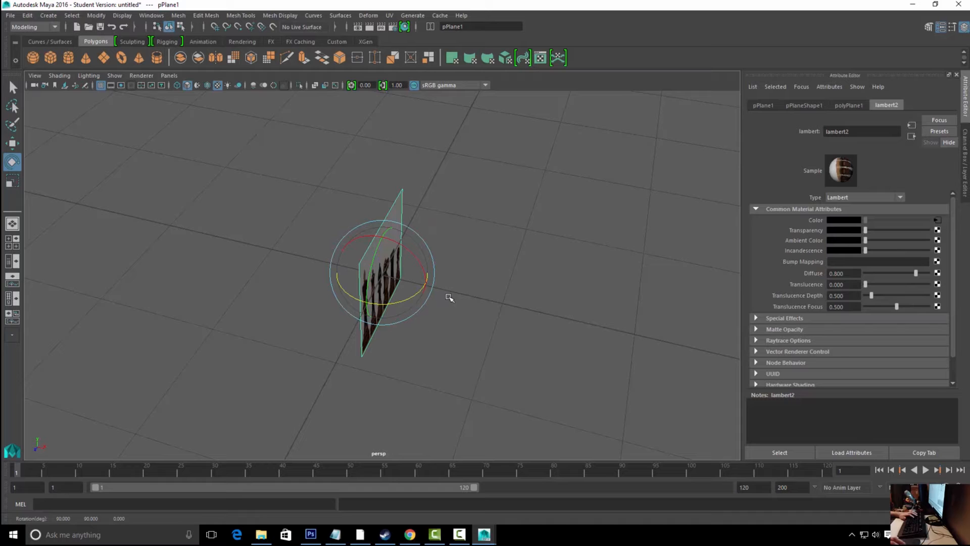
{"action": "left_click_drag", "start_coordinate": [580, 290], "coordinate": [444, 274], "text": "alt"}
{"action": "key", "text": "w"}
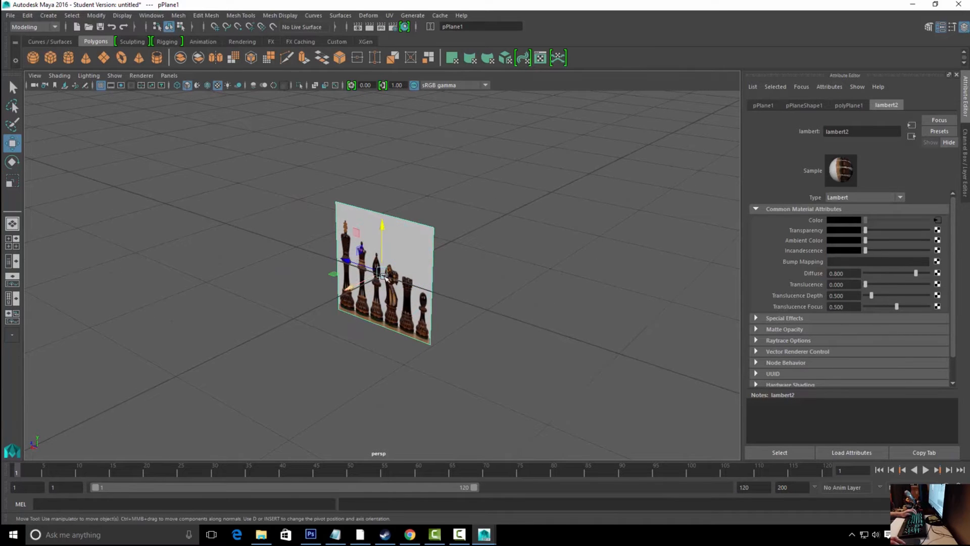
{"action": "scroll", "coordinate": [396, 277], "scroll_direction": "up", "scroll_amount": 3}
{"action": "scroll", "coordinate": [455, 285], "scroll_direction": "up", "scroll_amount": 2}
{"action": "left_click_drag", "start_coordinate": [475, 287], "coordinate": [426, 300], "text": "alt"}
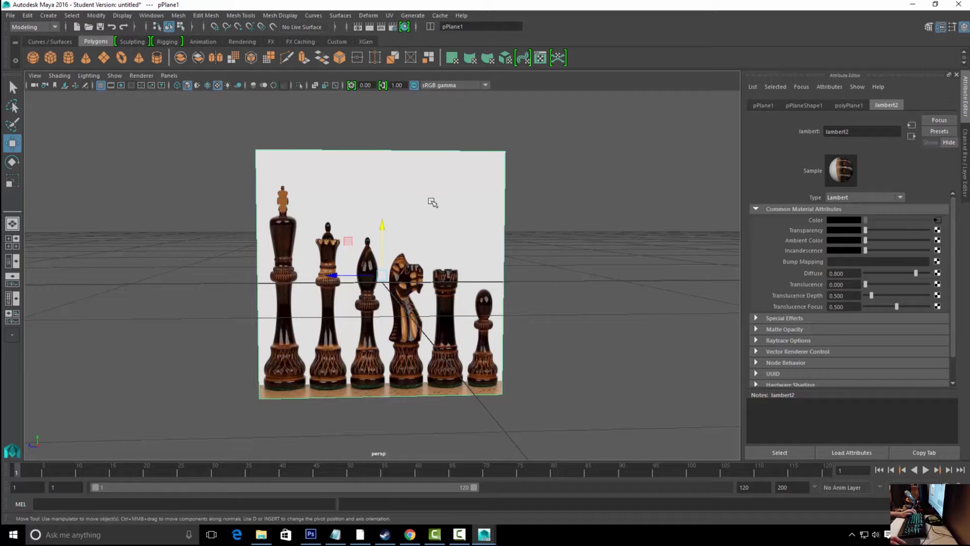
{"action": "left_click_drag", "start_coordinate": [454, 228], "coordinate": [457, 204], "text": "alt"}
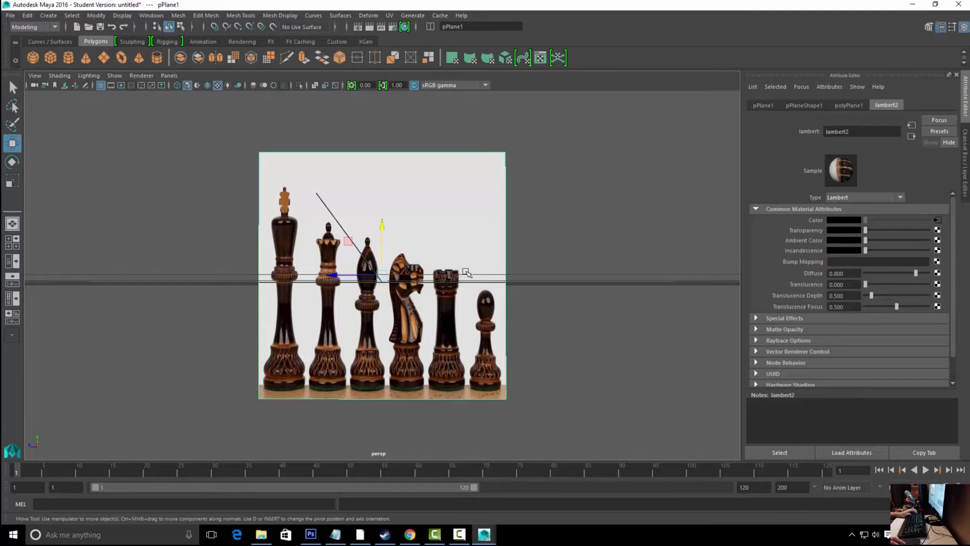
Switch to Photoshop and check the pixel width and height of Black_Pieces.jpg without resizing it
{"action": "key", "text": "alt+Tab"}
{"action": "key", "text": "alt+Tab"}
{"action": "key", "text": "alt+Tab"}
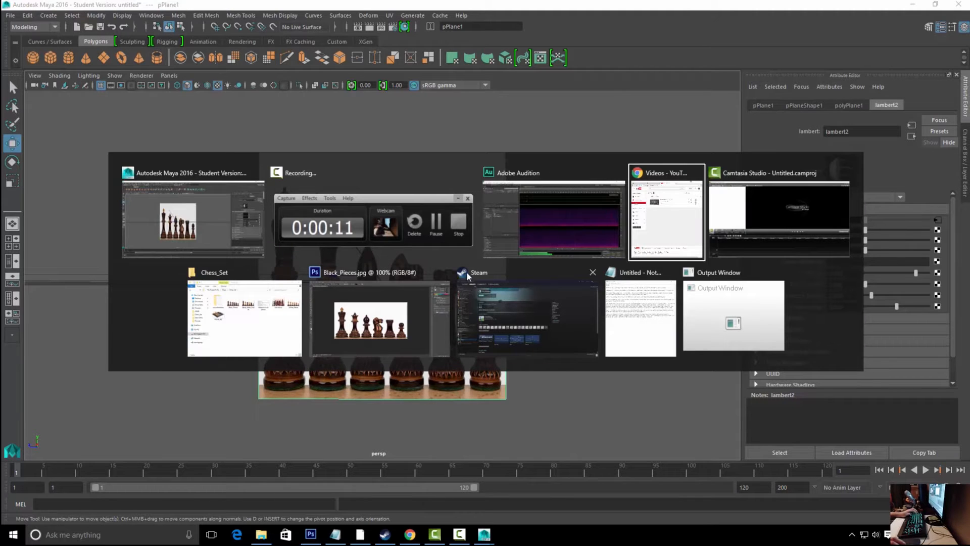
{"action": "left_click", "coordinate": [384, 303]}
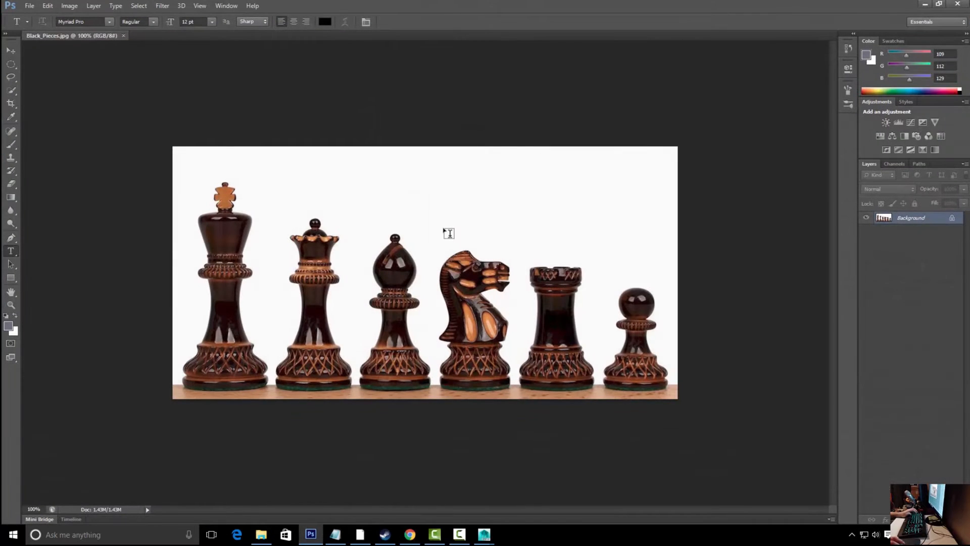
{"action": "key", "text": "ctrl+alt+i"}
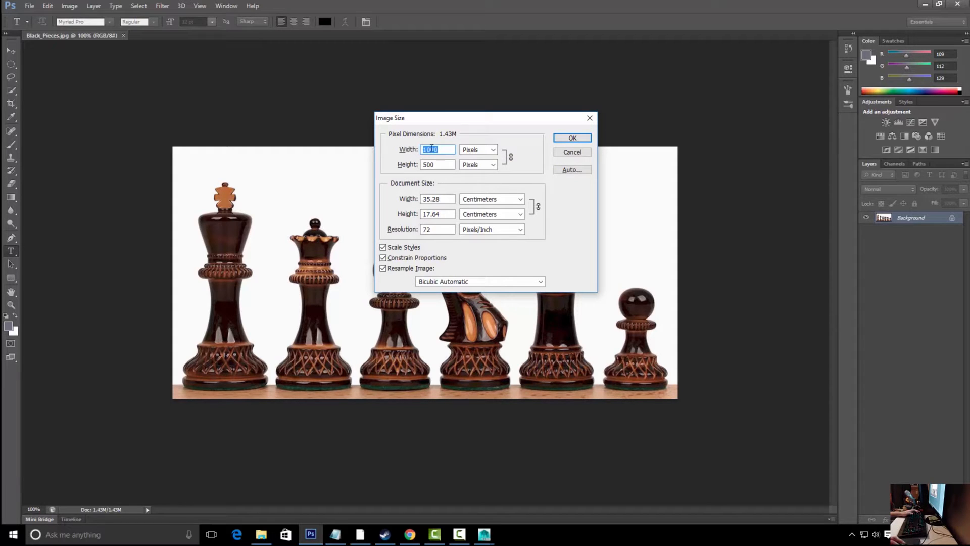
{"action": "left_click", "coordinate": [582, 152]}
Switch to Maya and set the image plane's Scale X to 1000 and Scale Z to 500
{"action": "key", "text": "alt+Tab"}
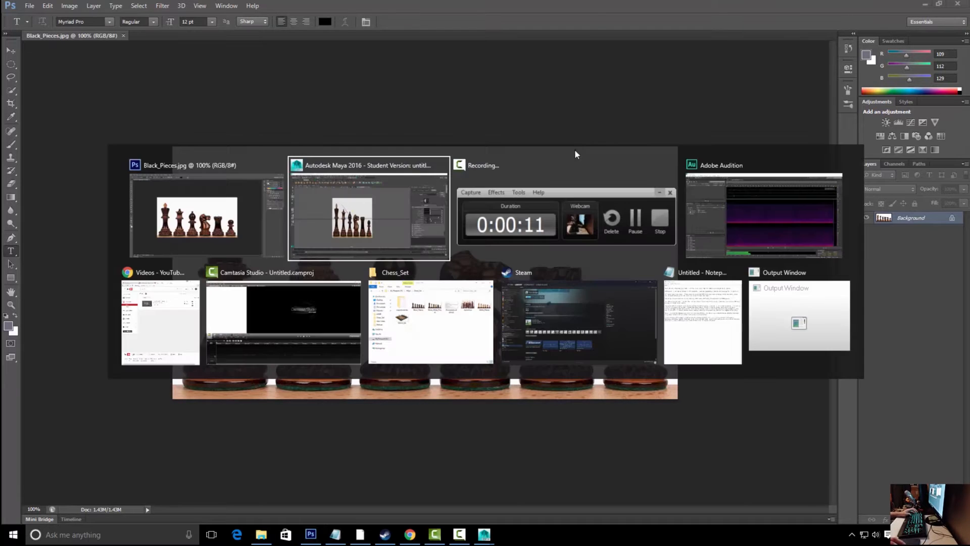
{"action": "left_click", "coordinate": [966, 153]}
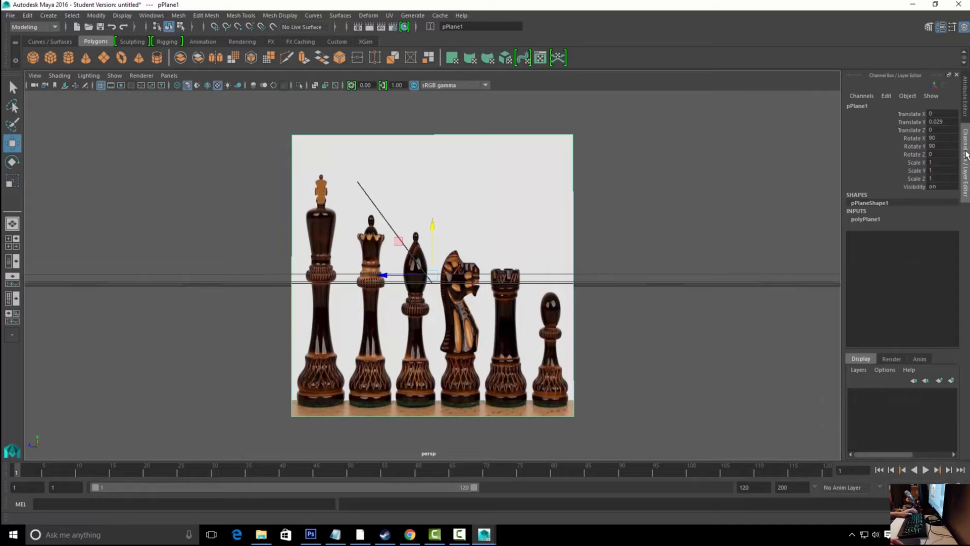
{"action": "double_click", "coordinate": [940, 162]}
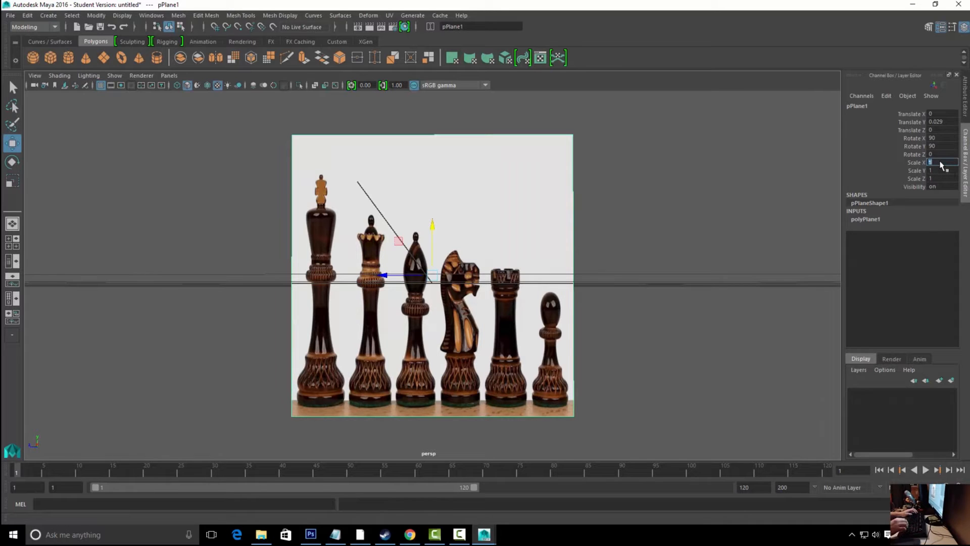
{"action": "key", "text": "Tab"}
{"action": "key", "text": "Tab"}
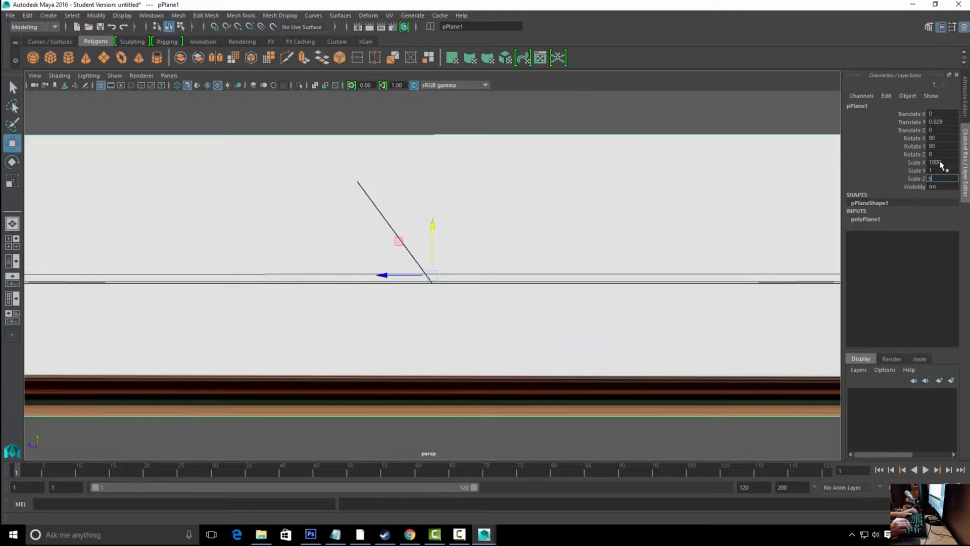
{"action": "type", "text": "500"}
{"action": "key", "text": "Return"}
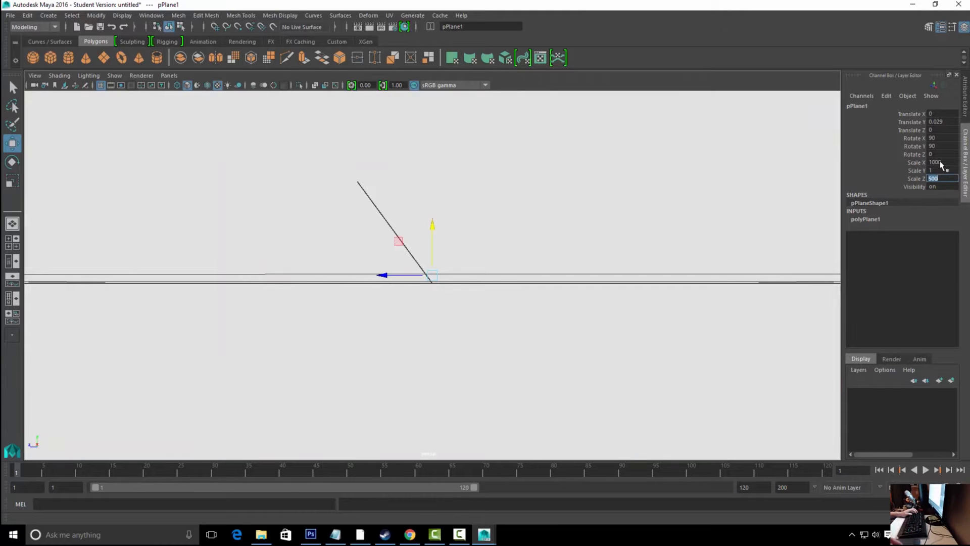
{"action": "scroll", "coordinate": [610, 245], "scroll_direction": "up", "scroll_amount": 5}
{"action": "scroll", "coordinate": [431, 257], "scroll_direction": "up", "scroll_amount": 3}
{"action": "scroll", "coordinate": [431, 258], "scroll_direction": "down", "scroll_amount": 3}
{"action": "scroll", "coordinate": [535, 255], "scroll_direction": "down", "scroll_amount": 5}
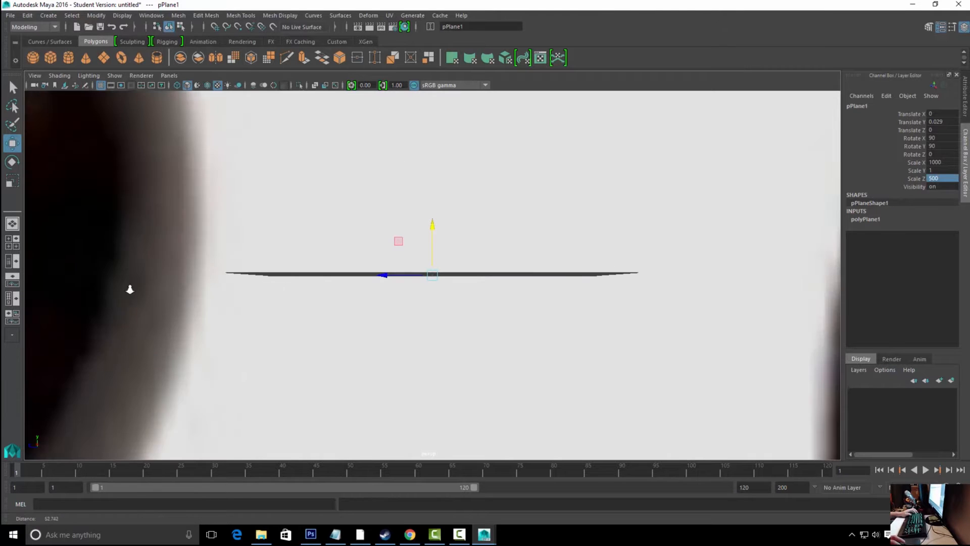
{"action": "scroll", "coordinate": [507, 260], "scroll_direction": "down", "scroll_amount": 5}
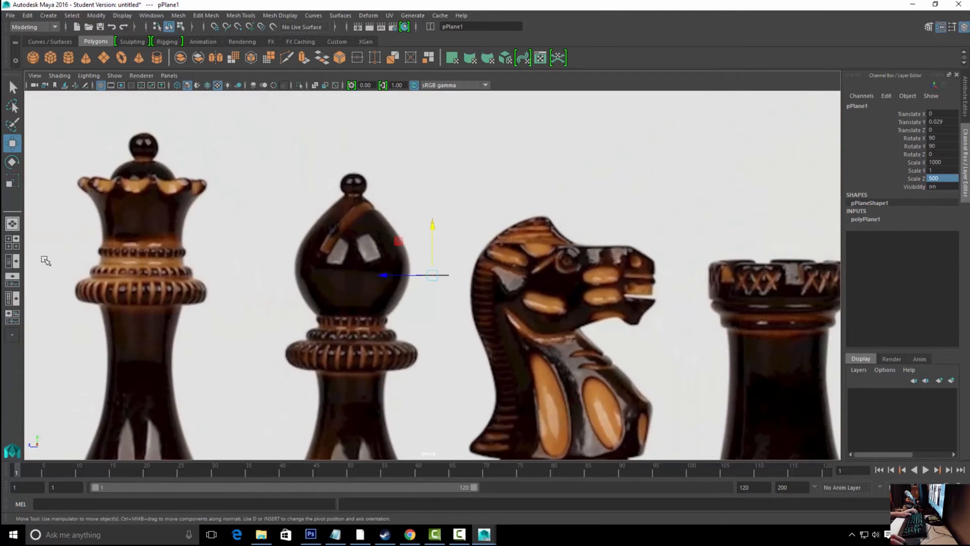
{"action": "scroll", "coordinate": [571, 201], "scroll_direction": "down", "scroll_amount": 10}
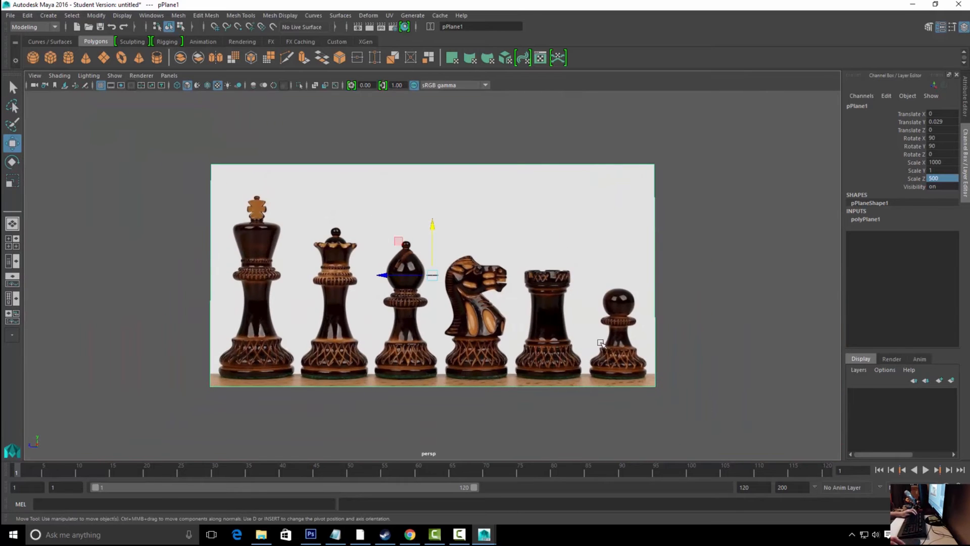
Scale the plane down uniformly to about 56.4 in X and 28.2 in Z
{"action": "left_click_drag", "start_coordinate": [595, 331], "coordinate": [584, 362], "text": "alt"}
{"action": "key", "text": "r"}
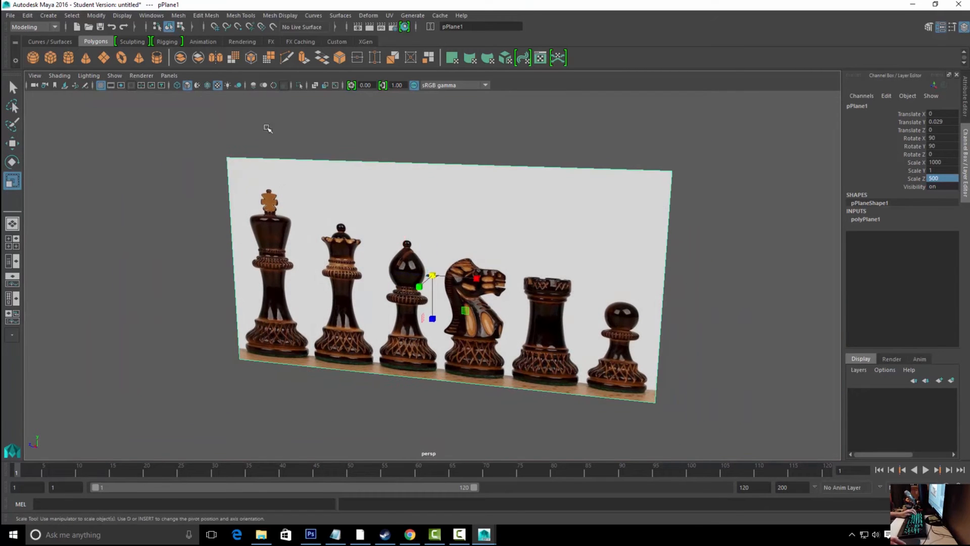
{"action": "left_click_drag", "start_coordinate": [433, 274], "coordinate": [210, 340]}
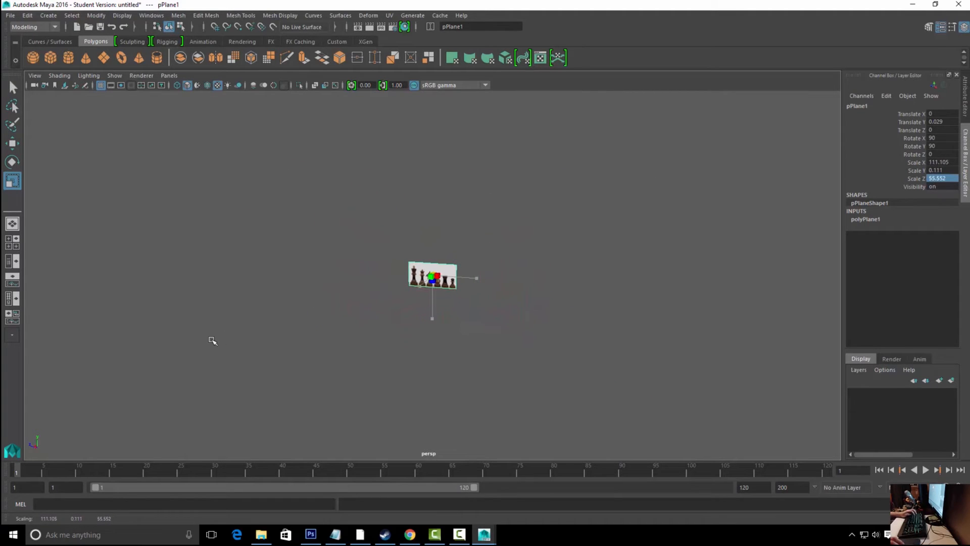
{"action": "key", "text": "f"}
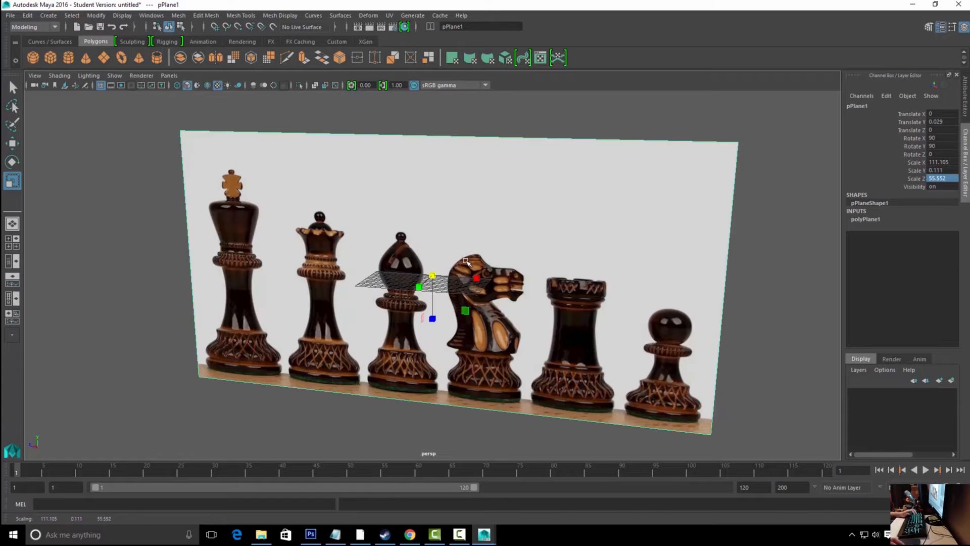
{"action": "left_click_drag", "start_coordinate": [431, 278], "coordinate": [282, 292]}
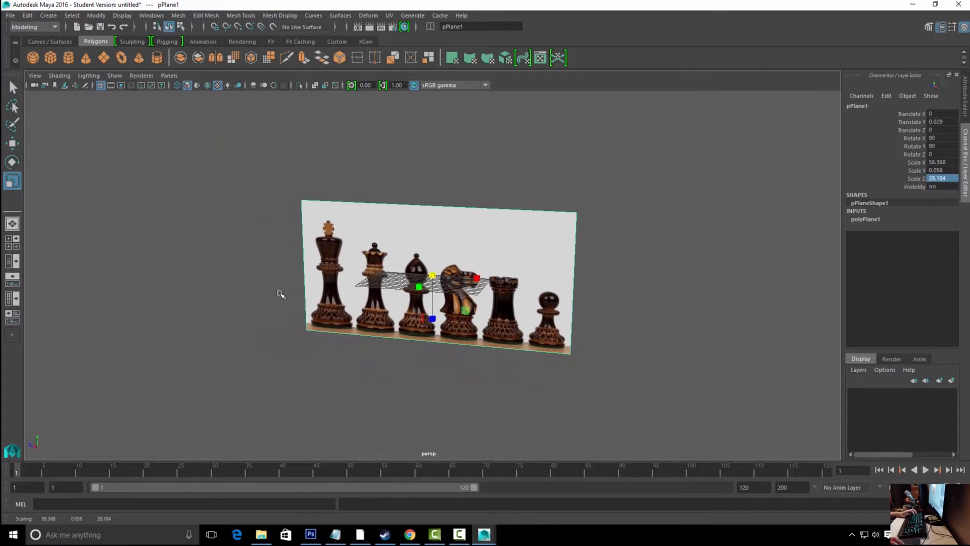
Raise the plane to about 13 in Y and shift it to about -43.5 in Z
{"action": "key", "text": "w"}
{"action": "left_click_drag", "start_coordinate": [432, 225], "coordinate": [436, 161]}
{"action": "left_click_drag", "start_coordinate": [372, 205], "coordinate": [605, 216]}
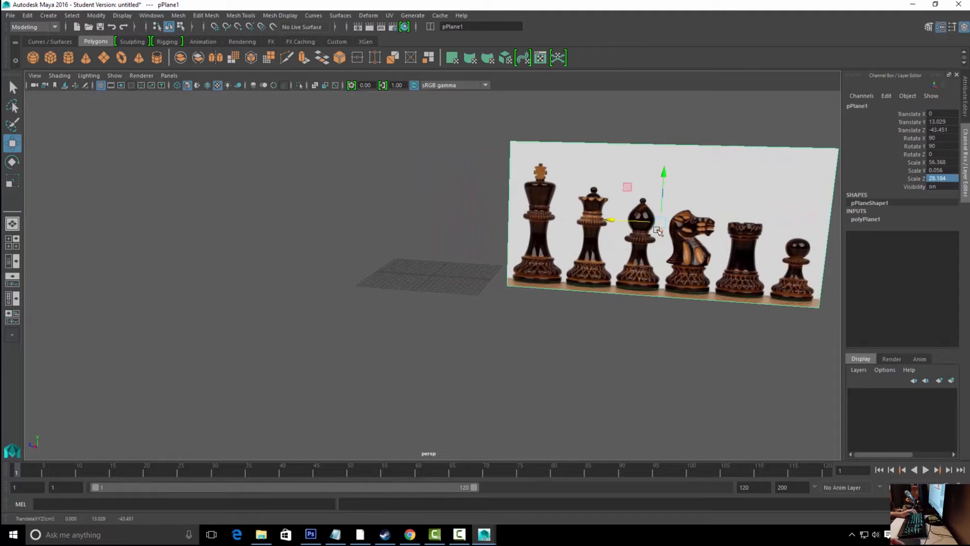
Inspect the plane's placement in the perspective and front views, then return to the perspective view
{"action": "left_click_drag", "start_coordinate": [548, 253], "coordinate": [534, 236], "text": "alt"}
{"action": "left_click", "coordinate": [429, 223]}
{"action": "left_click_drag", "start_coordinate": [435, 235], "coordinate": [449, 241], "text": "alt"}
{"action": "left_click", "coordinate": [513, 234]}
{"action": "key", "text": "space"}
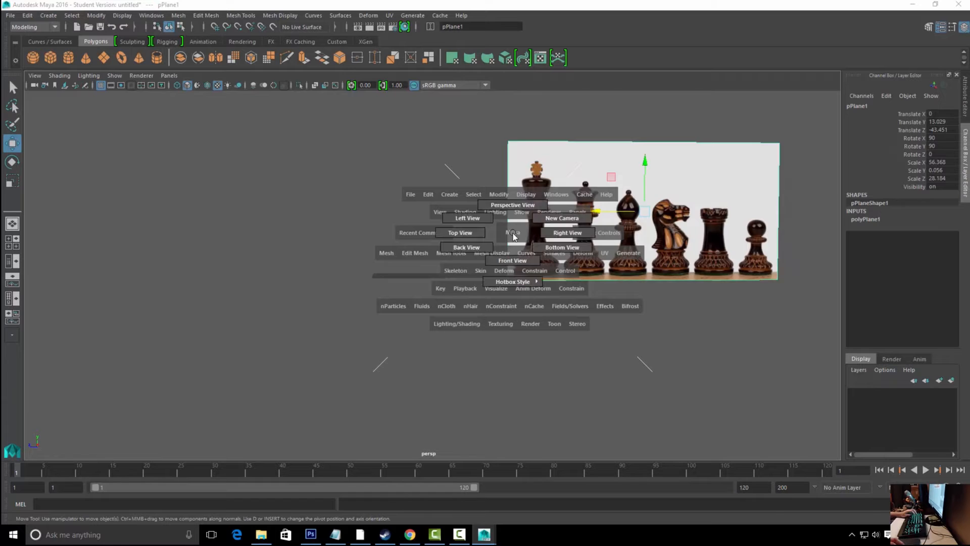
{"action": "left_click_drag", "start_coordinate": [514, 233], "coordinate": [513, 250]}
{"action": "scroll", "coordinate": [511, 252], "scroll_direction": "down", "scroll_amount": 2}
{"action": "scroll", "coordinate": [501, 255], "scroll_direction": "down", "scroll_amount": 3}
{"action": "right_click_drag", "start_coordinate": [302, 286], "coordinate": [968, 402], "text": "alt"}
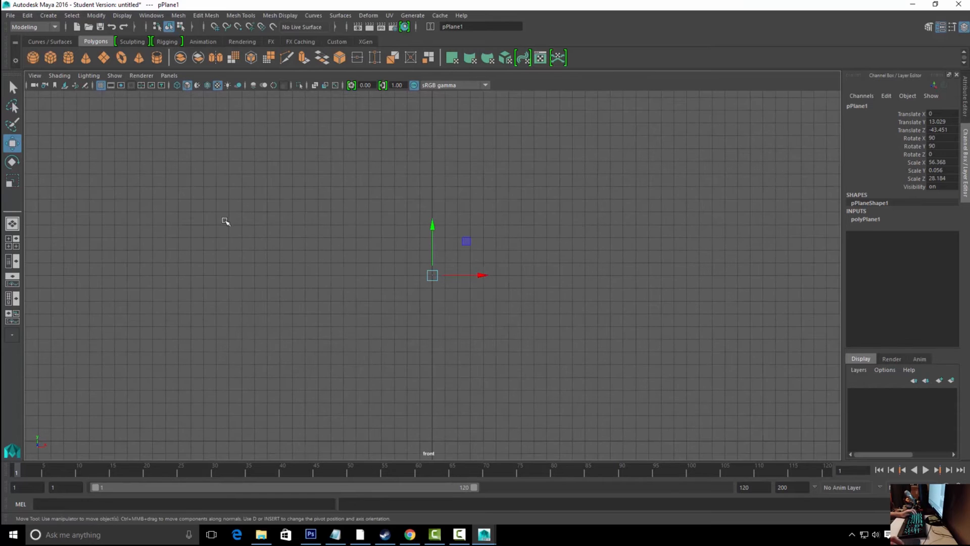
{"action": "key", "text": "space"}
{"action": "left_click_drag", "start_coordinate": [457, 224], "coordinate": [454, 192]}
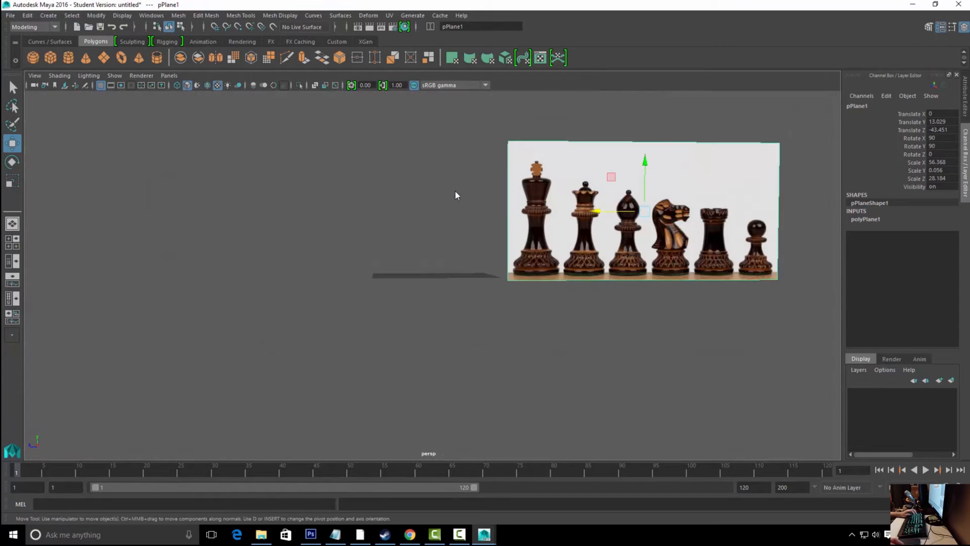
Move the plane along Z to about -13.1 and show the whole image in the side view
{"action": "left_click_drag", "start_coordinate": [599, 210], "coordinate": [519, 215]}
{"action": "key", "text": "space"}
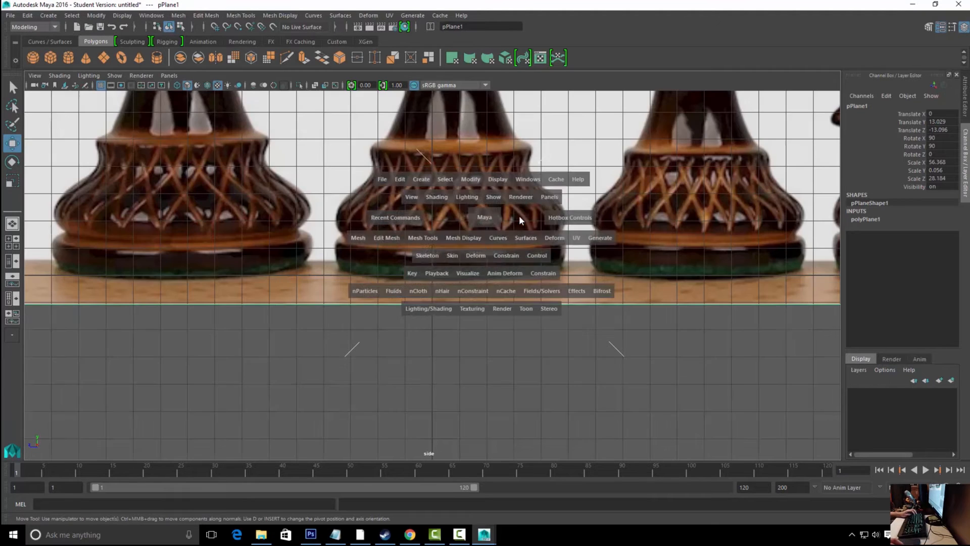
{"action": "scroll", "coordinate": [338, 194], "scroll_direction": "down", "scroll_amount": 5}
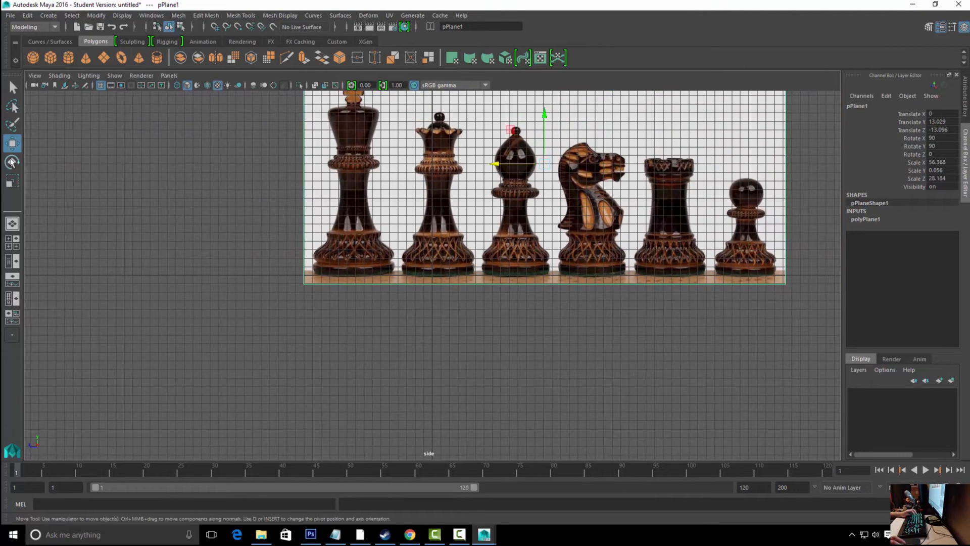
Measure the king's height with the Distance Tool, placing grid-snapped points beside it, level with its base and top
{"action": "left_click", "coordinate": [49, 15]}
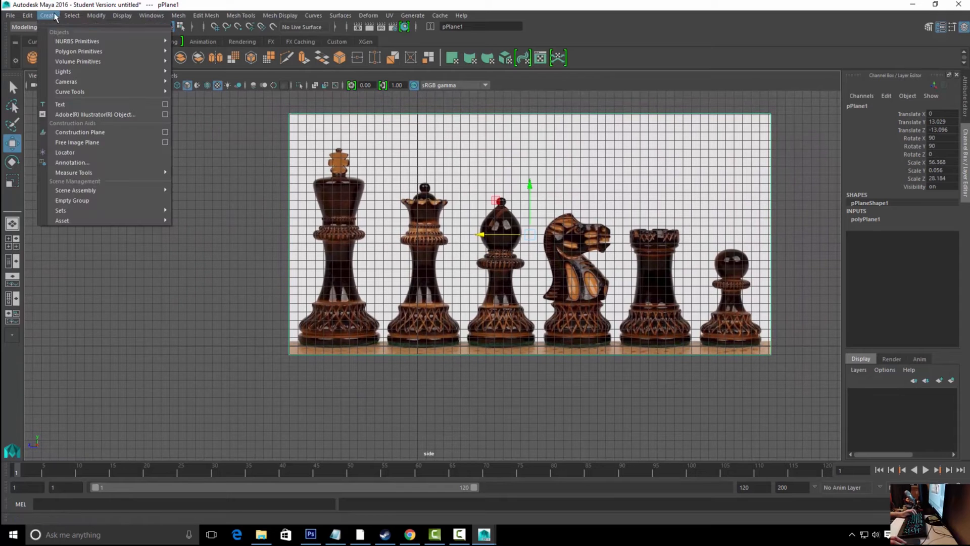
{"action": "mouse_move", "coordinate": [101, 93]}
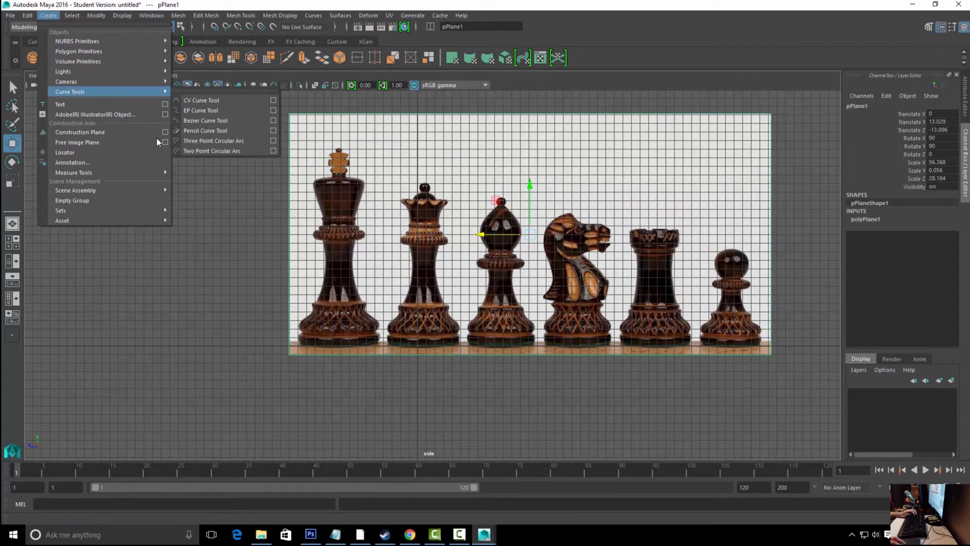
{"action": "mouse_move", "coordinate": [128, 81]}
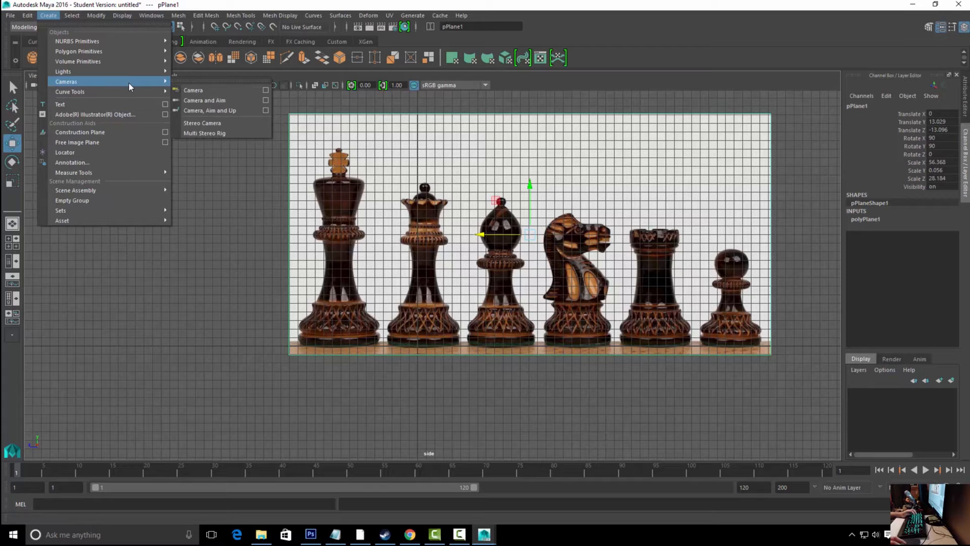
{"action": "mouse_move", "coordinate": [138, 173]}
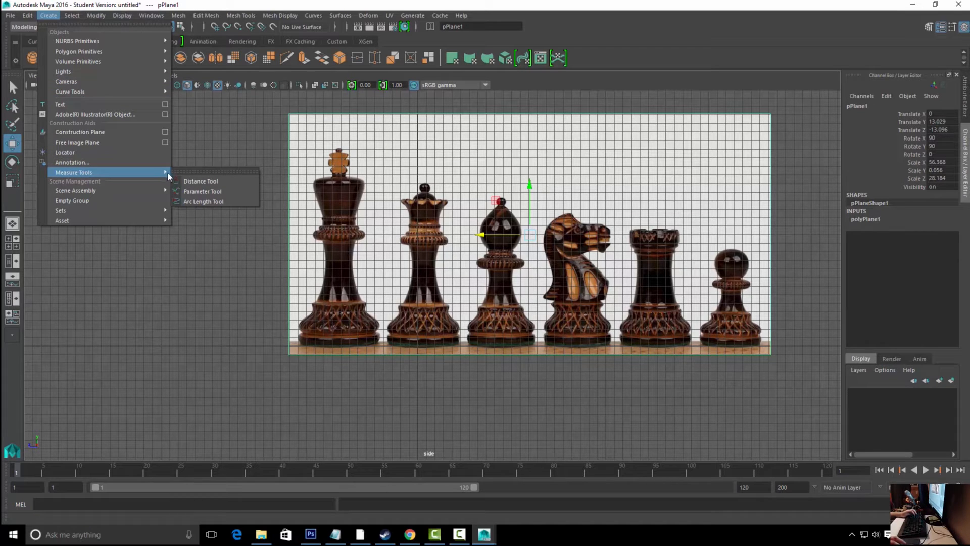
{"action": "left_click", "coordinate": [223, 182]}
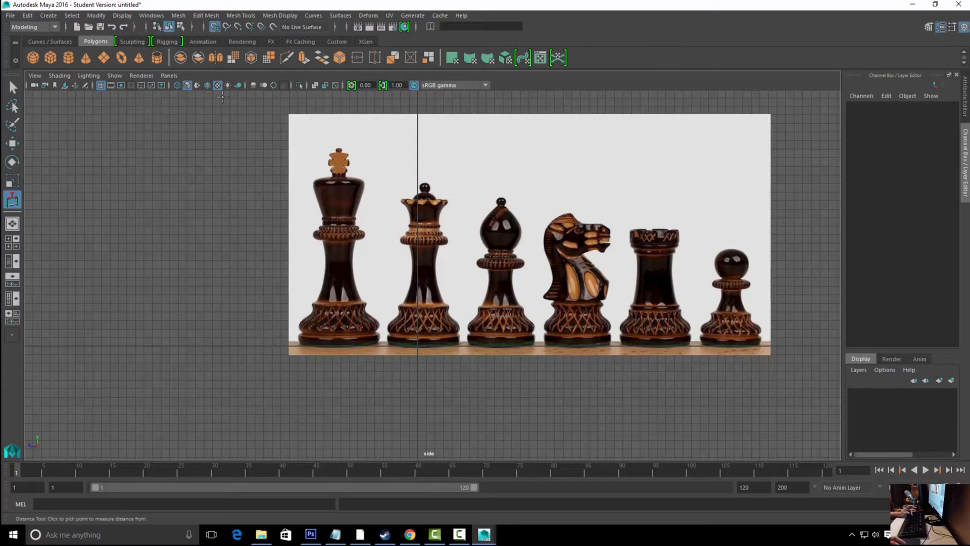
{"action": "left_click", "coordinate": [214, 27]}
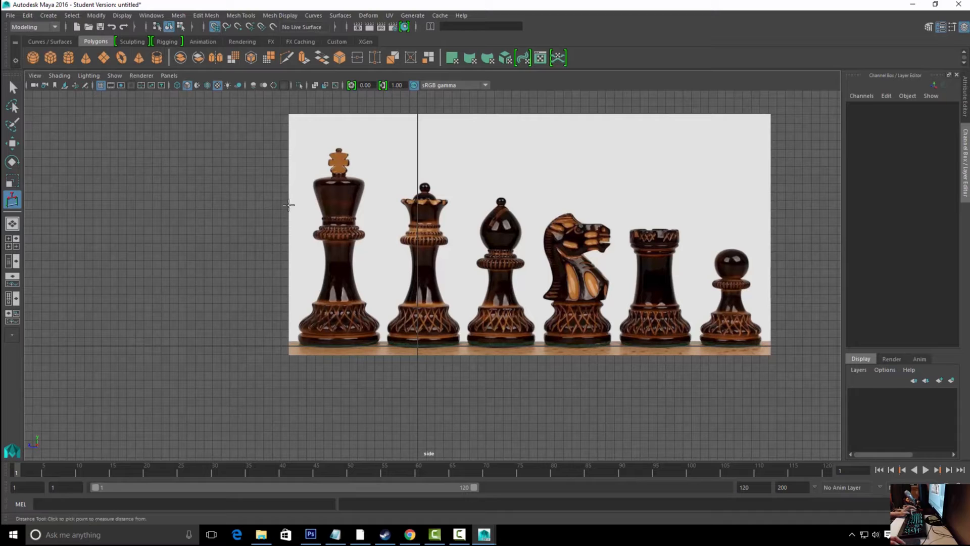
{"action": "left_click", "coordinate": [272, 345]}
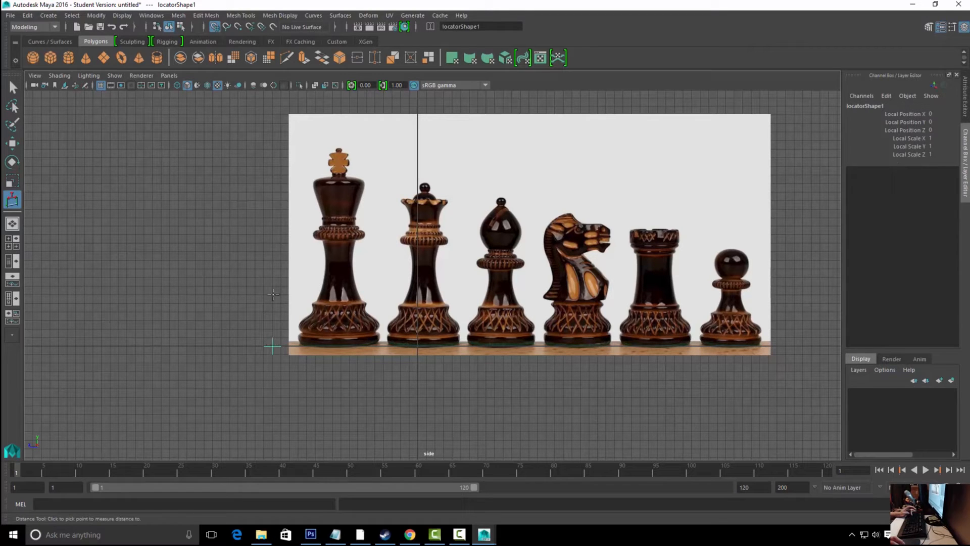
{"action": "left_click", "coordinate": [271, 149]}
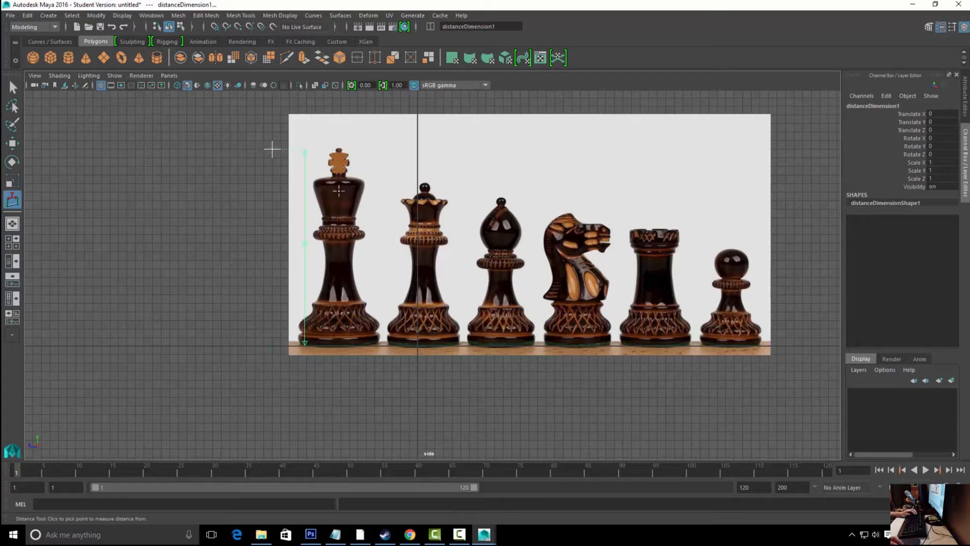
Select the image plane and move it to about -18.2 in Z, clear of the distance dimension
{"action": "right_click_drag", "start_coordinate": [251, 196], "coordinate": [332, 210], "text": "alt"}
{"action": "key", "text": "q"}
{"action": "left_click_drag", "start_coordinate": [332, 211], "coordinate": [319, 218], "text": "alt"}
{"action": "left_click", "coordinate": [277, 230]}
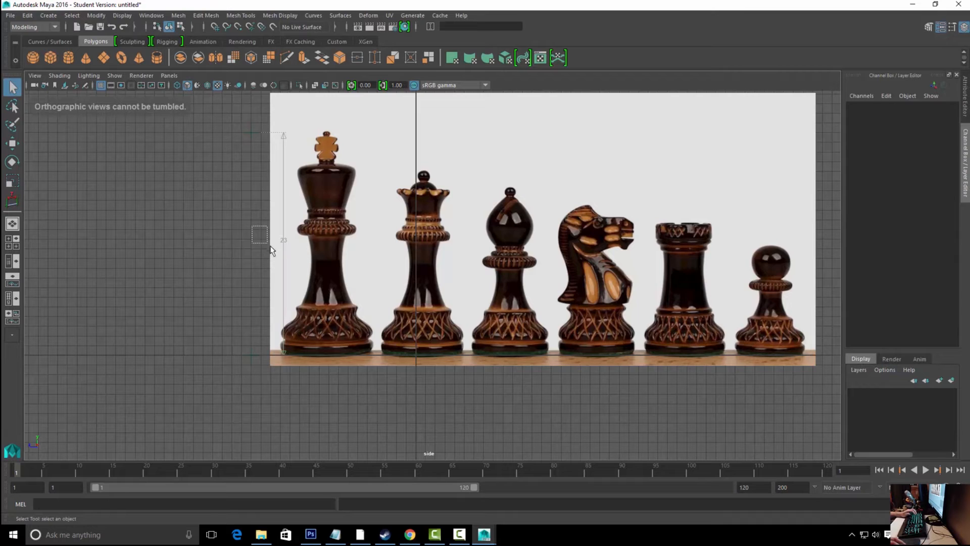
{"action": "left_click_drag", "start_coordinate": [270, 246], "coordinate": [275, 252]}
{"action": "key", "text": "w"}
{"action": "left_click_drag", "start_coordinate": [257, 211], "coordinate": [273, 242]}
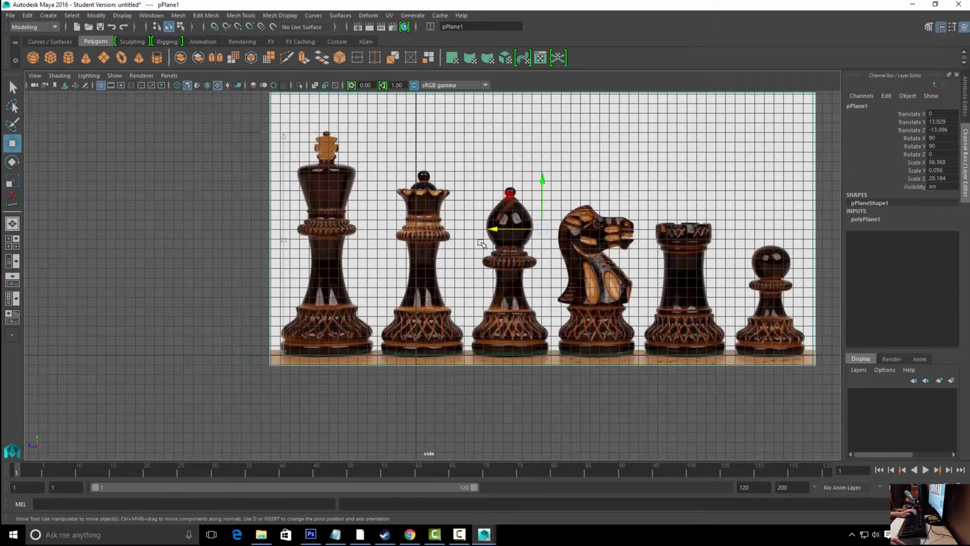
{"action": "left_click_drag", "start_coordinate": [489, 231], "coordinate": [537, 235]}
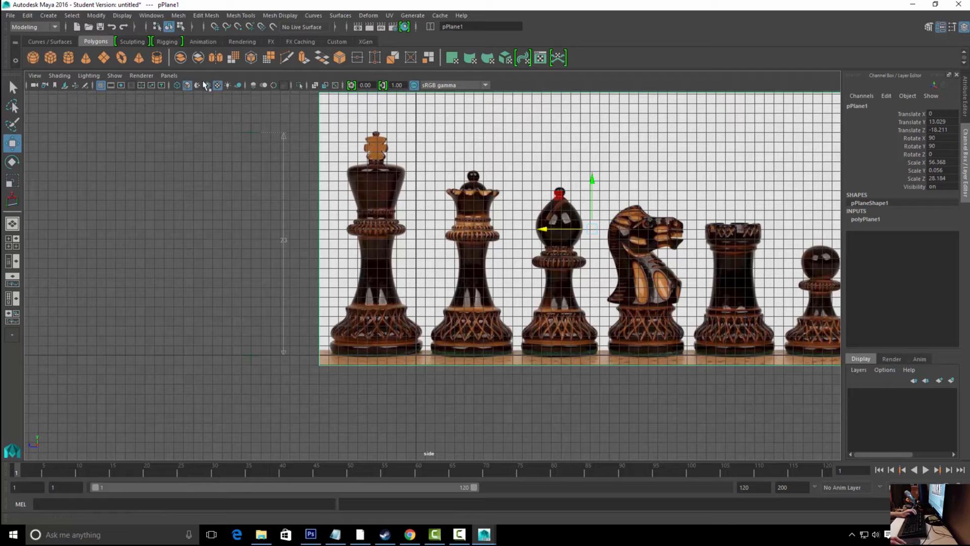
Hide the grid in the side view and select the distance dimension together with its upper locator
{"action": "left_click", "coordinate": [101, 86]}
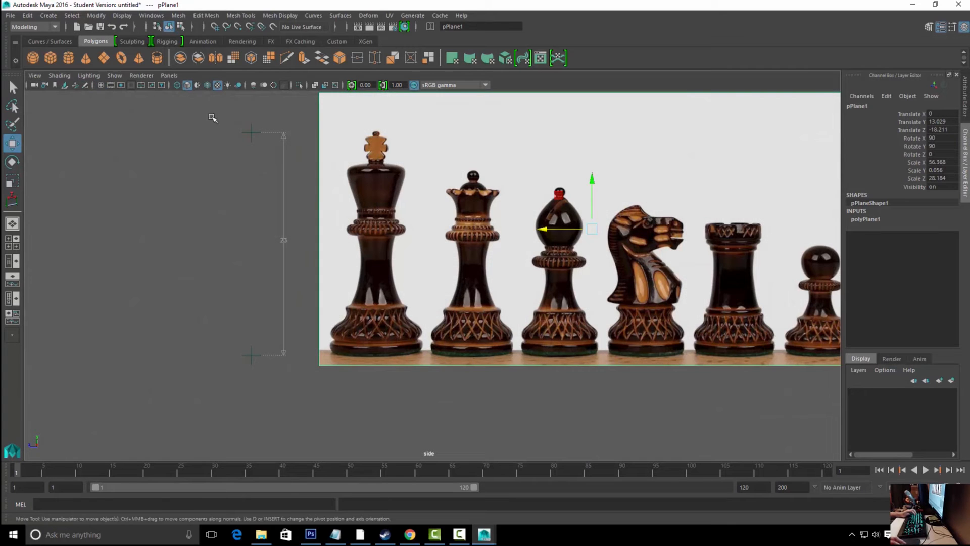
{"action": "left_click_drag", "start_coordinate": [243, 138], "coordinate": [251, 142]}
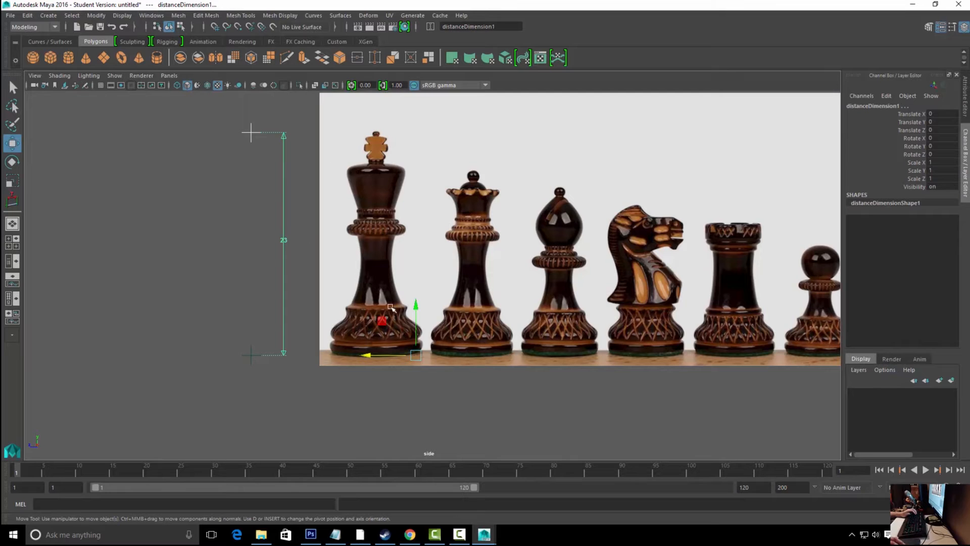
Switch to Photoshop and open Dimensions of pieces.JPG from the Chess_Set folder to check the king's height
{"action": "key", "text": "alt+Tab"}
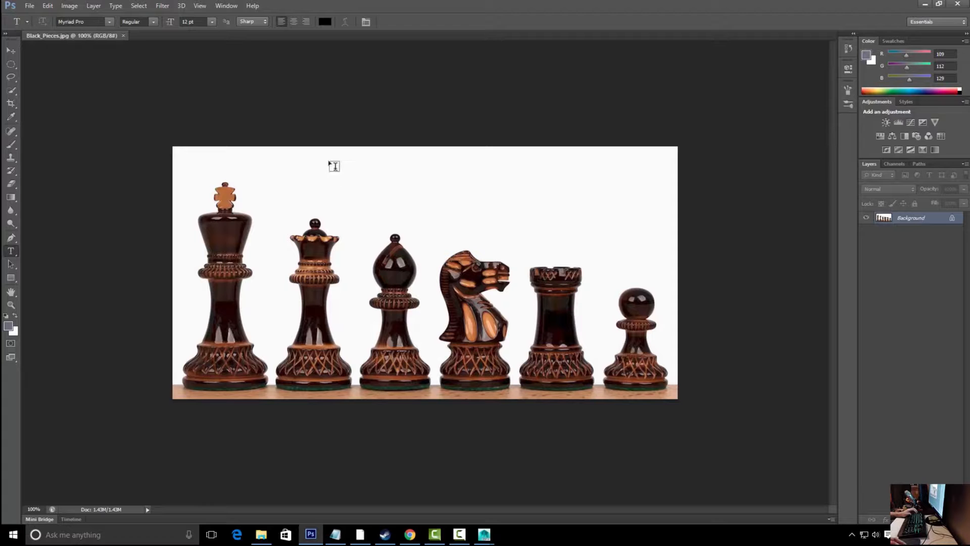
{"action": "left_click", "coordinate": [29, 6]}
{"action": "left_click", "coordinate": [29, 6]}
{"action": "left_click", "coordinate": [30, 5]}
{"action": "left_click", "coordinate": [38, 27]}
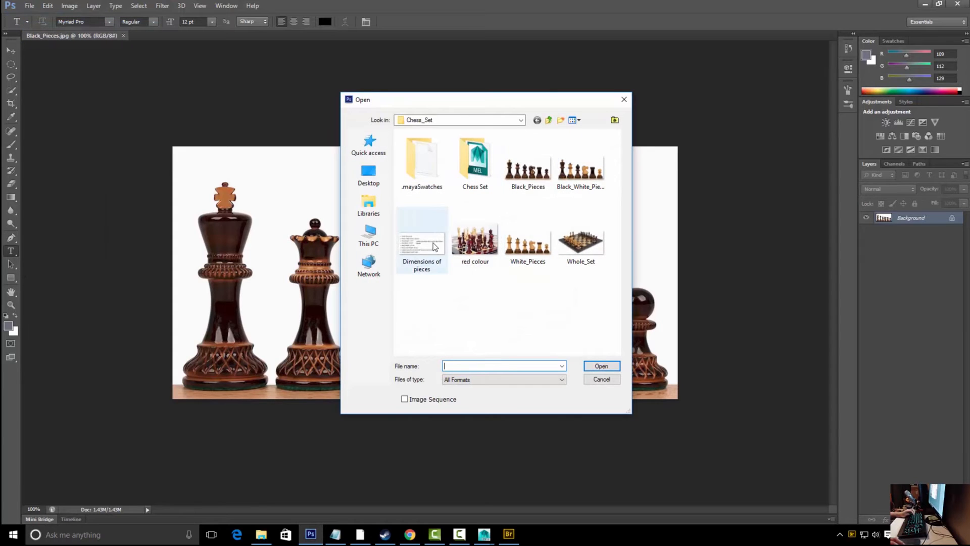
{"action": "double_click", "coordinate": [434, 247]}
{"action": "key", "text": "ctrl+alt+o"}
{"action": "key", "text": "ctrl+alt+o"}
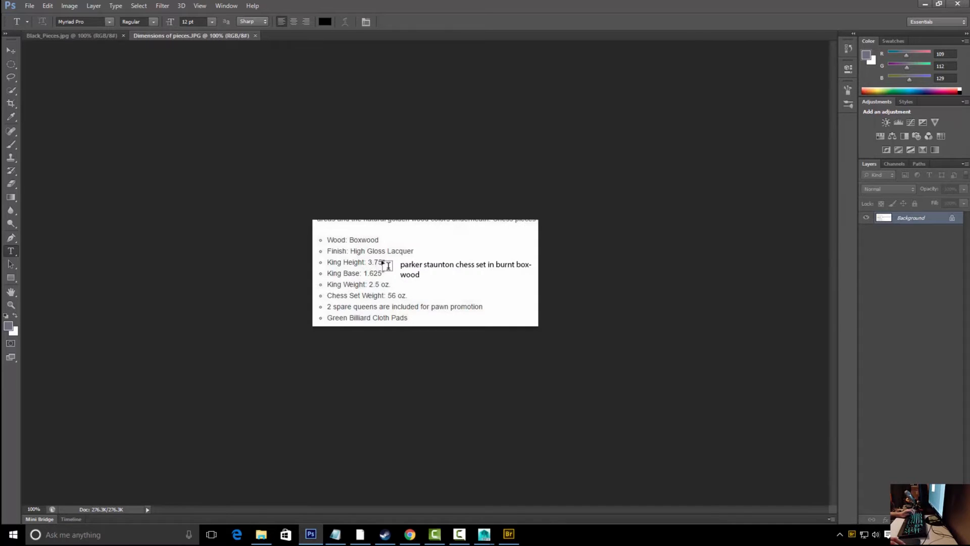
Switch back to Maya and lower the upper locator to shorten the distance dimension to about 5.78
{"action": "key", "text": "alt+Tab"}
{"action": "key", "text": "Tab"}
{"action": "key", "text": "Tab"}
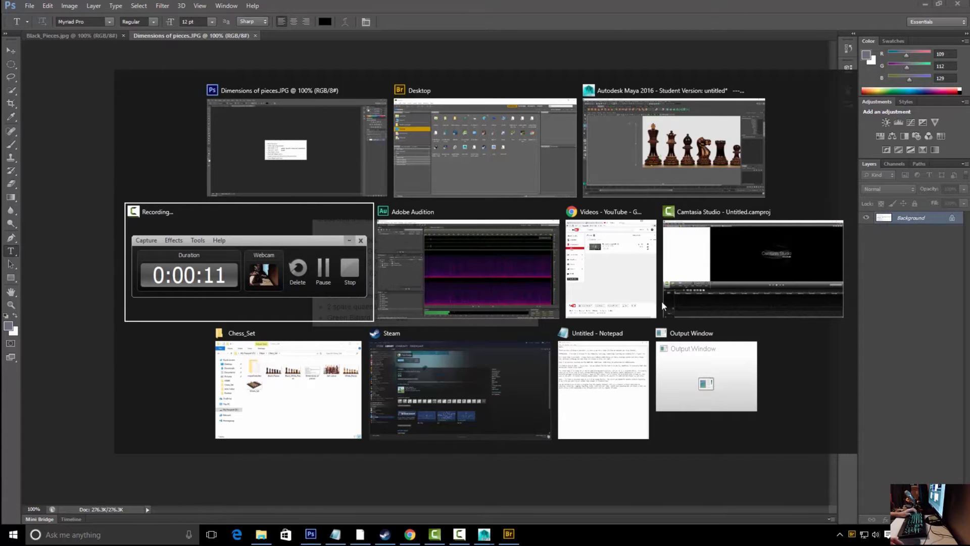
{"action": "left_click", "coordinate": [616, 132]}
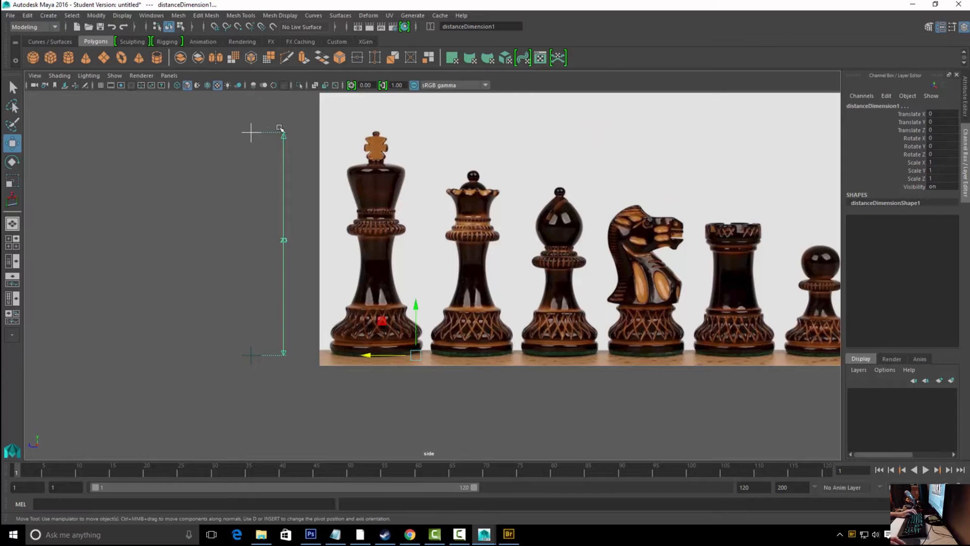
{"action": "left_click_drag", "start_coordinate": [420, 306], "coordinate": [415, 474]}
{"action": "right_click_drag", "start_coordinate": [153, 322], "coordinate": [347, 342], "text": "alt"}
{"action": "middle_click_drag", "start_coordinate": [347, 342], "coordinate": [573, 232], "text": "alt"}
{"action": "right_click_drag", "start_coordinate": [260, 210], "coordinate": [685, 243], "text": "alt"}
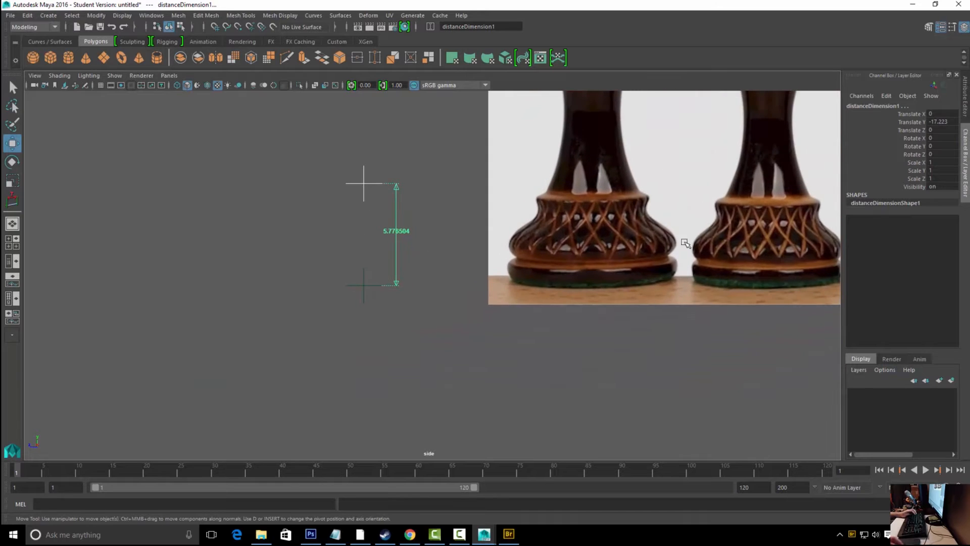
Inspect the distance dimension's end point attributes and lower its upper locator until the distance is about 3.765
{"action": "left_click", "coordinate": [966, 112]}
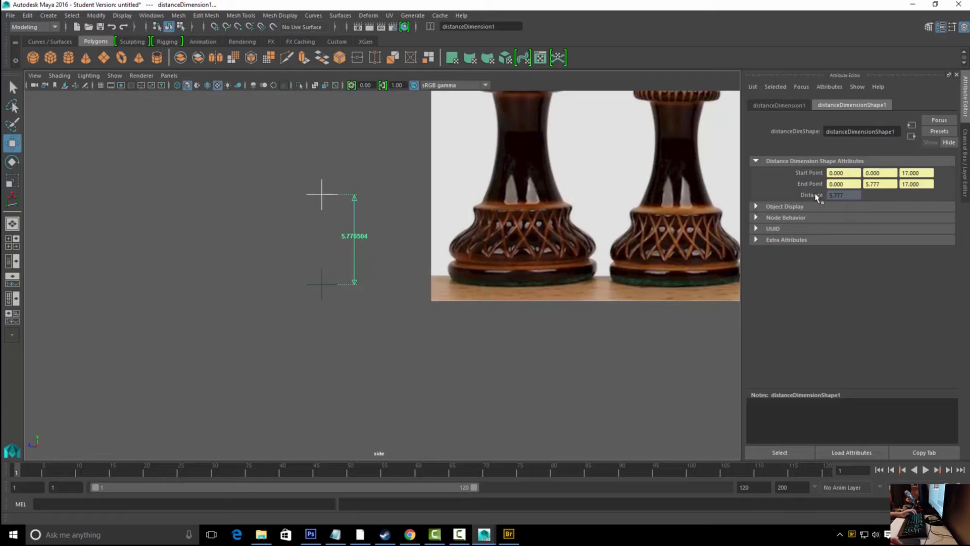
{"action": "middle_click_drag", "start_coordinate": [713, 181], "coordinate": [663, 205], "text": "alt"}
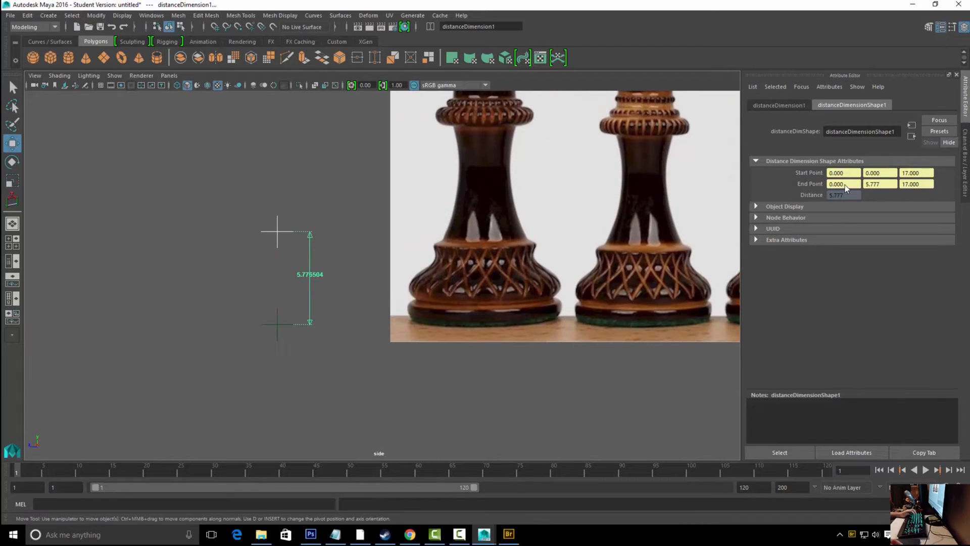
{"action": "right_click", "coordinate": [888, 185]}
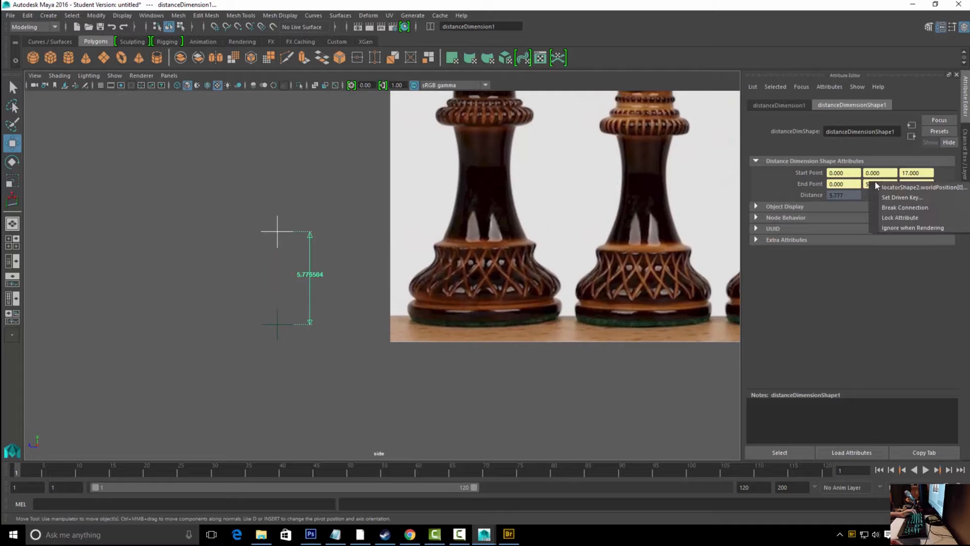
{"action": "left_click_drag", "start_coordinate": [244, 205], "coordinate": [265, 240]}
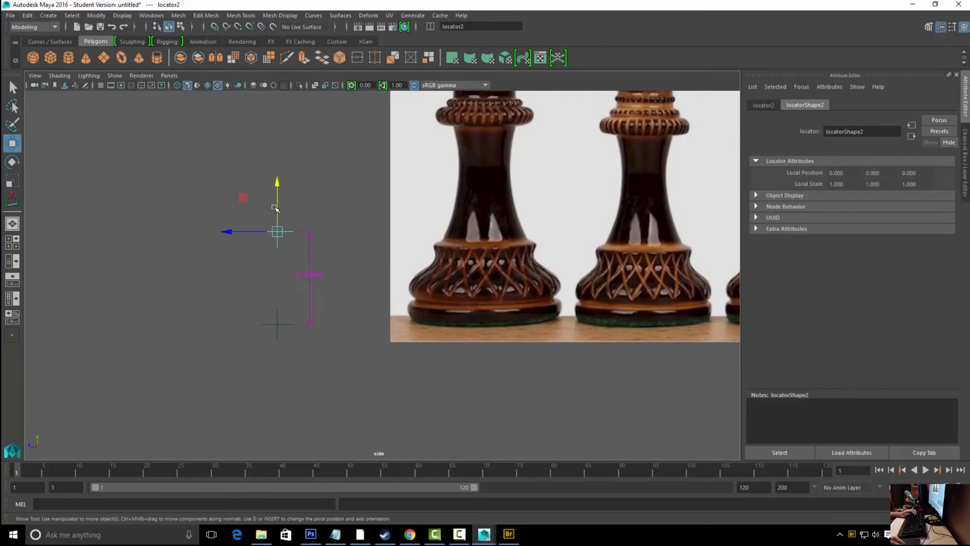
{"action": "left_click_drag", "start_coordinate": [276, 189], "coordinate": [273, 180]}
{"action": "left_click_drag", "start_coordinate": [273, 216], "coordinate": [267, 235]}
{"action": "left_click_drag", "start_coordinate": [278, 181], "coordinate": [273, 218]}
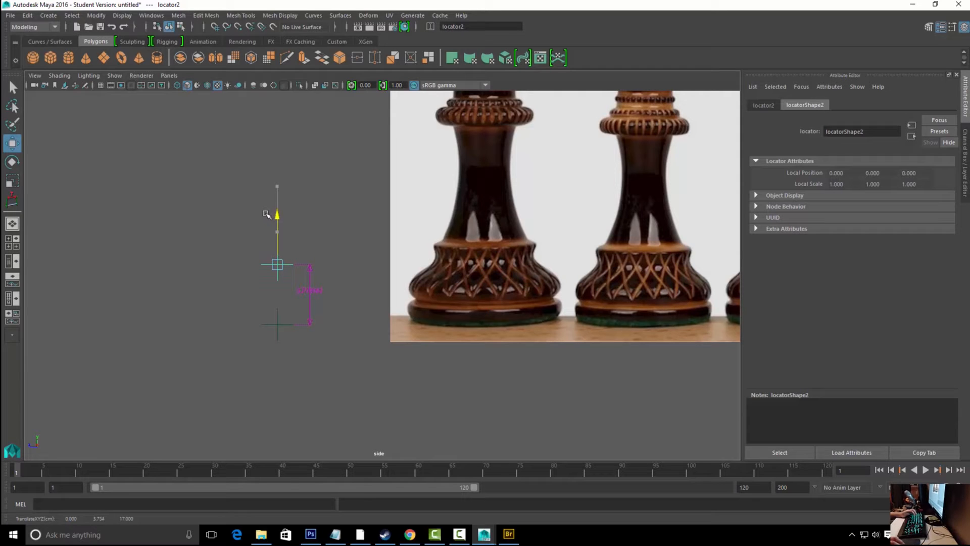
{"action": "left_click_drag", "start_coordinate": [266, 213], "coordinate": [266, 213]}
Select the image plane and move it in the side view so the king's base sits on the lower locator
{"action": "key", "text": "q"}
{"action": "left_click", "coordinate": [458, 227]}
{"action": "key", "text": "w"}
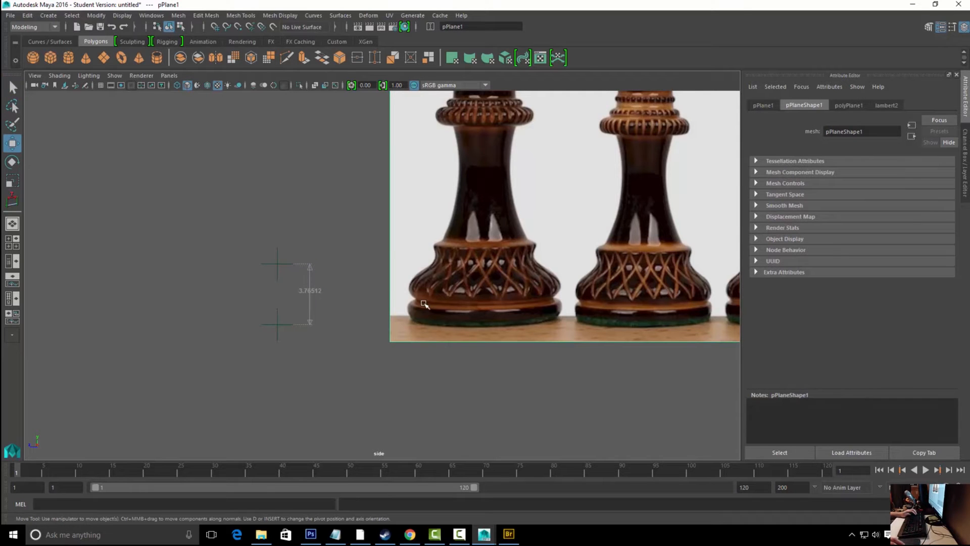
{"action": "scroll", "coordinate": [520, 298], "scroll_direction": "down", "scroll_amount": 5}
{"action": "key", "text": "v"}
{"action": "key", "text": "d"}
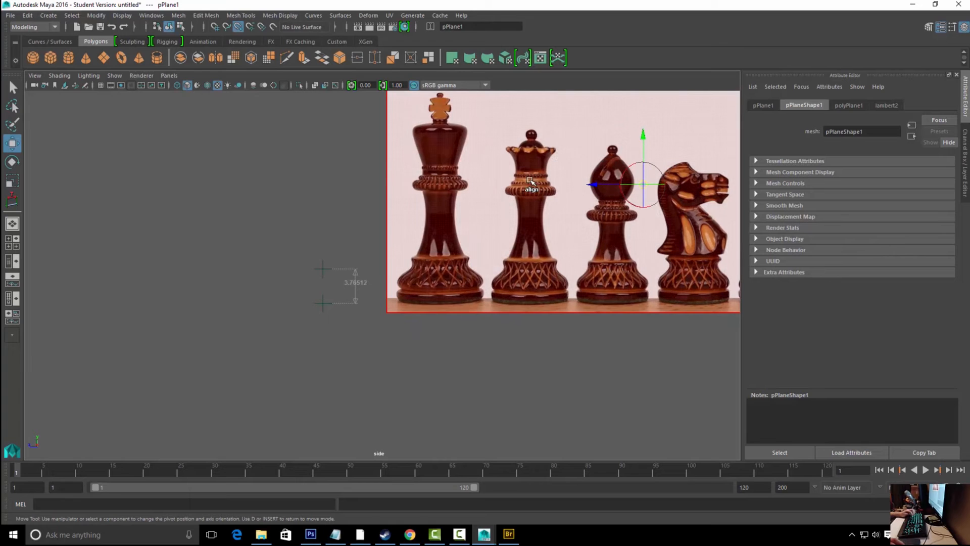
{"action": "key", "text": "d"}
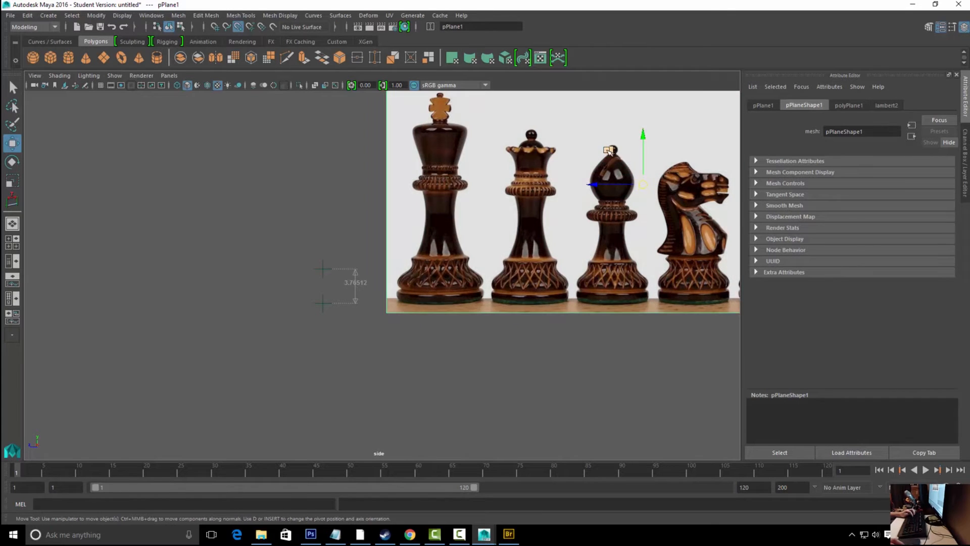
{"action": "left_click_drag", "start_coordinate": [608, 150], "coordinate": [571, 165]}
{"action": "scroll", "coordinate": [384, 228], "scroll_direction": "up", "scroll_amount": 2}
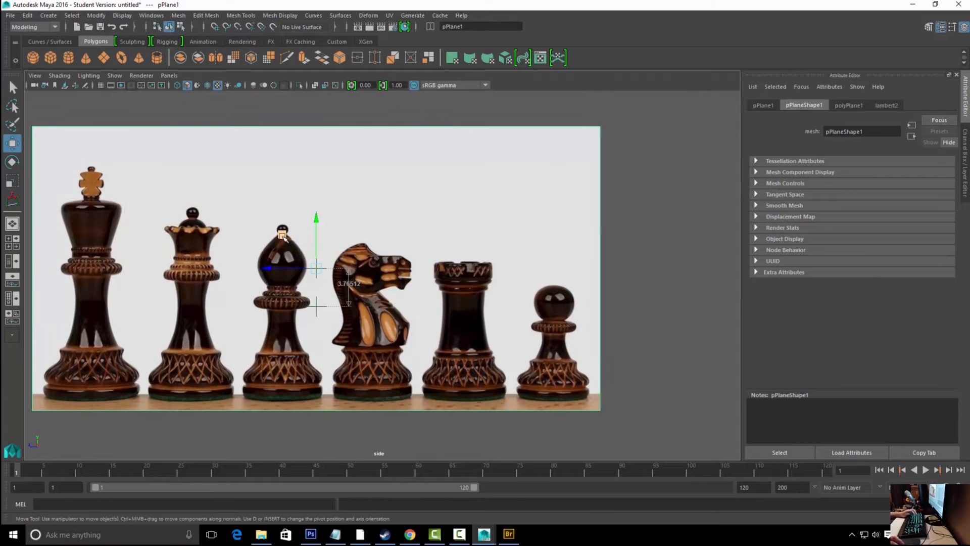
{"action": "left_click_drag", "start_coordinate": [282, 235], "coordinate": [515, 141]}
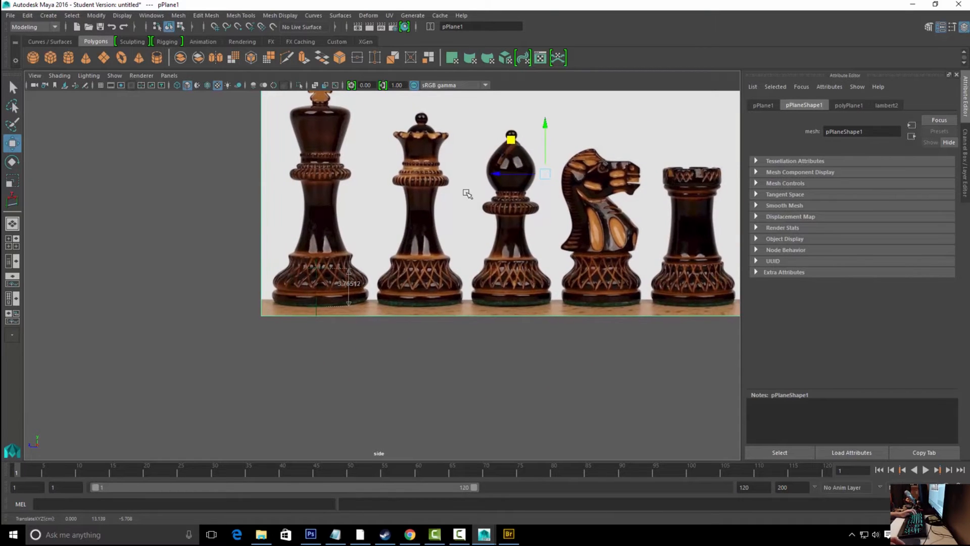
Try to move the image plane's scale pivot to the king's base, then undo the pivot move
{"action": "key", "text": "r"}
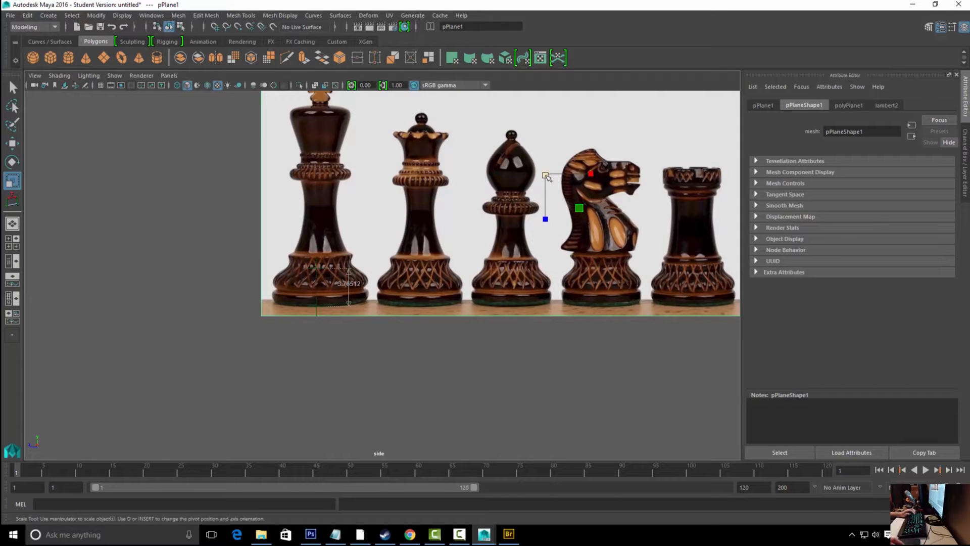
{"action": "key", "text": "d"}
{"action": "left_click_drag", "start_coordinate": [599, 175], "coordinate": [369, 208]}
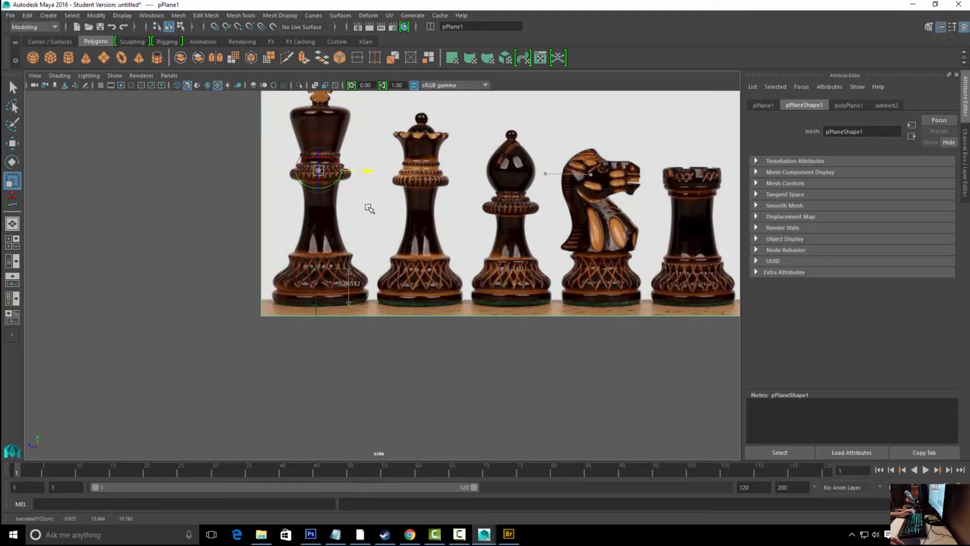
{"action": "left_click_drag", "start_coordinate": [318, 133], "coordinate": [313, 310]}
{"action": "key", "text": "d"}
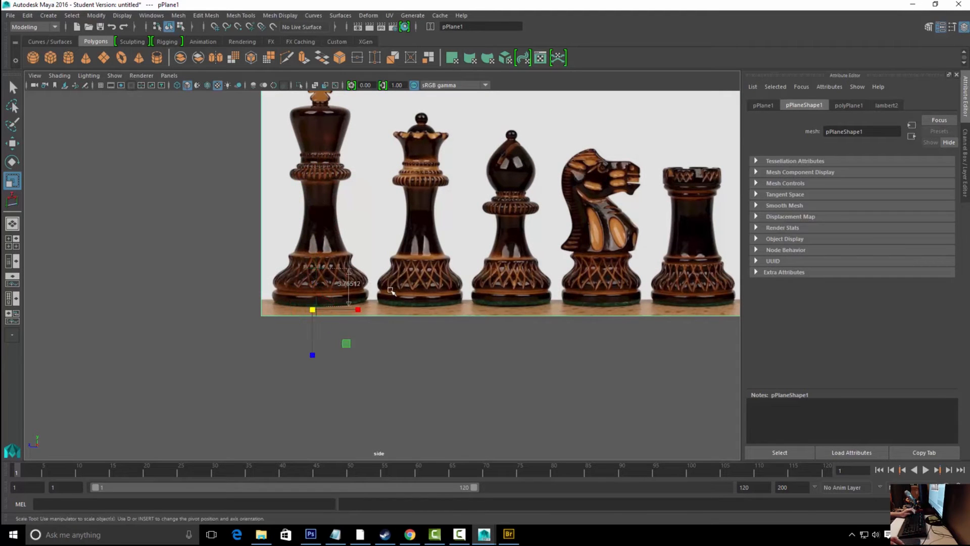
{"action": "key", "text": "ctrl+z"}
In the perspective view, center the image plane's pivot and freeze its transformations
{"action": "left_click_drag", "start_coordinate": [495, 317], "coordinate": [583, 298], "text": "alt"}
{"action": "key", "text": "space"}
{"action": "key", "text": "d"}
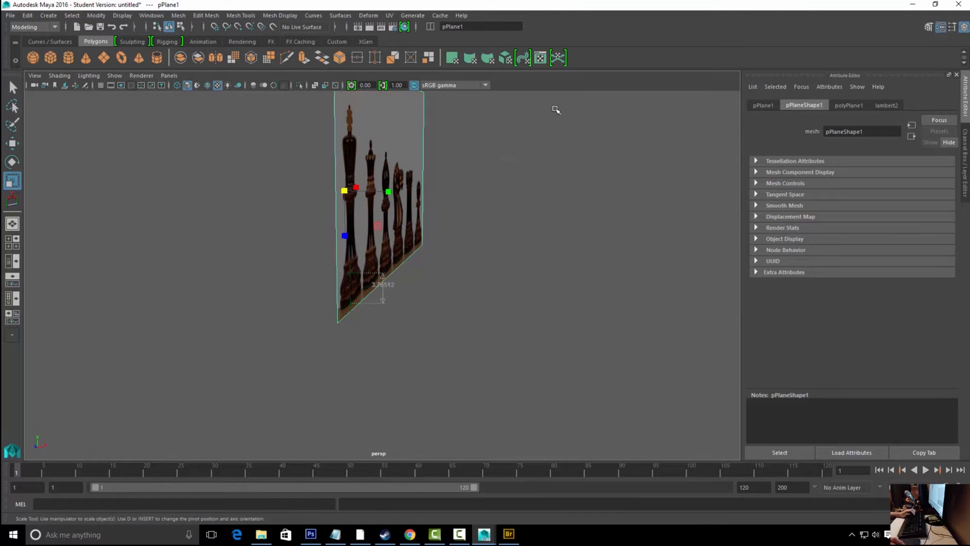
{"action": "left_click", "coordinate": [49, 15]}
{"action": "mouse_move", "coordinate": [96, 16]}
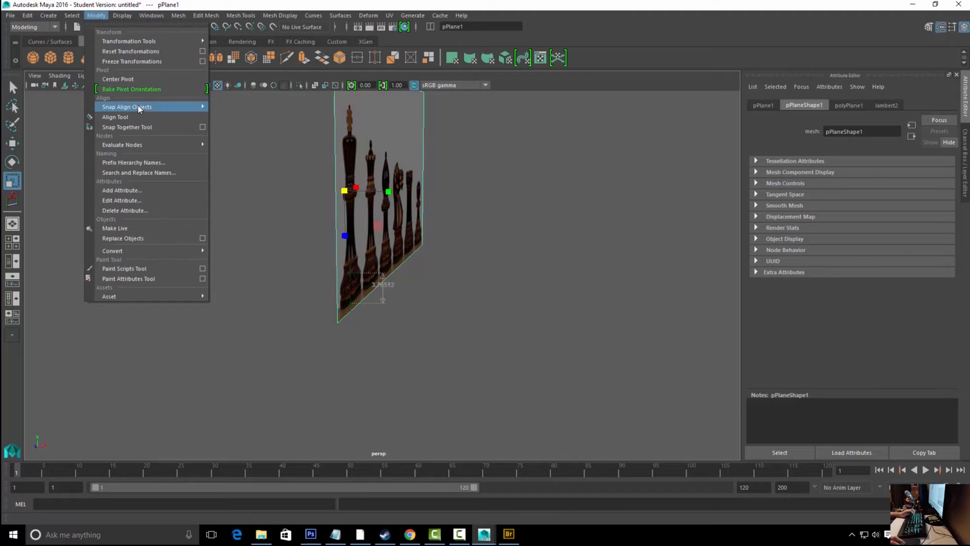
{"action": "left_click", "coordinate": [141, 79]}
{"action": "left_click", "coordinate": [102, 17]}
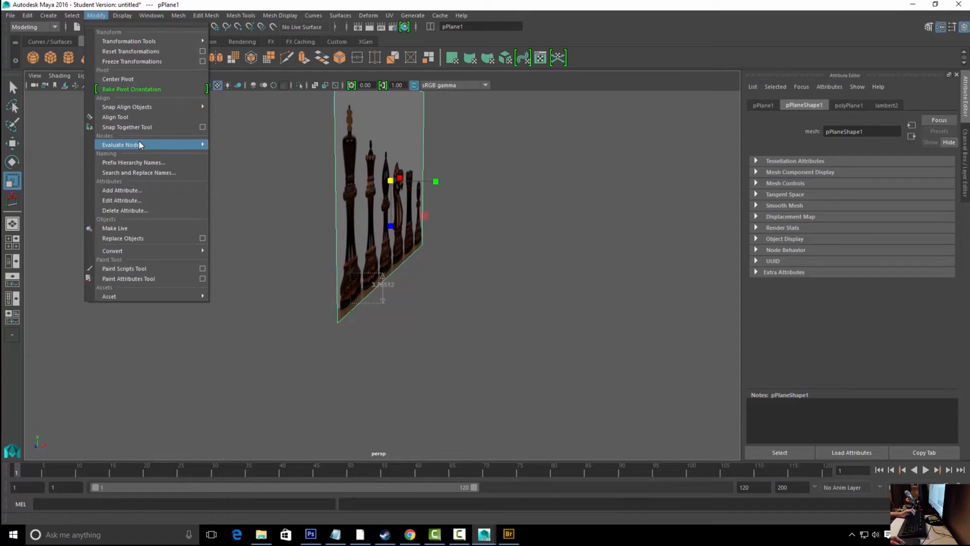
{"action": "left_click", "coordinate": [144, 61]}
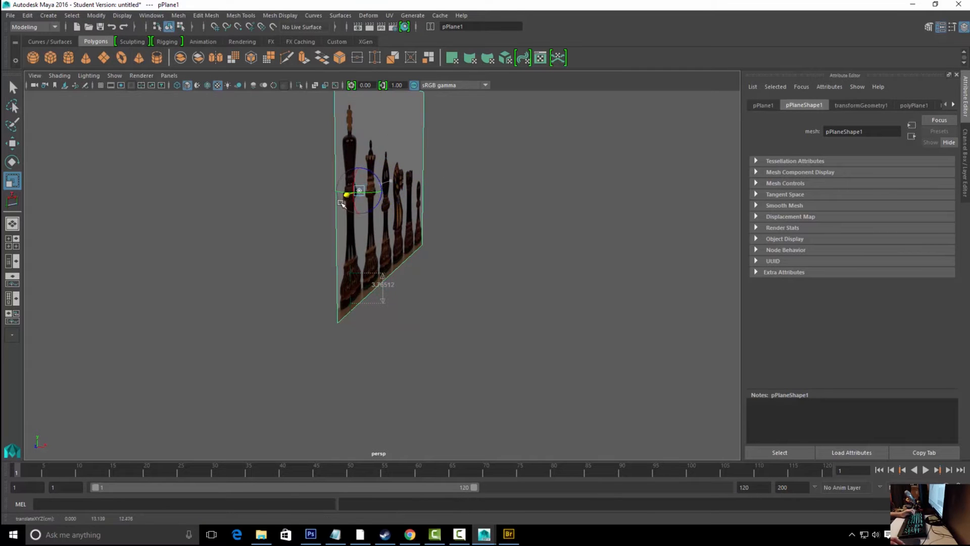
Move the image plane's pivot to the bottom centre of the king's base, level with the lower locator
{"action": "left_click_drag", "start_coordinate": [340, 199], "coordinate": [336, 253], "text": "alt"}
{"action": "left_click_drag", "start_coordinate": [221, 183], "coordinate": [216, 182]}
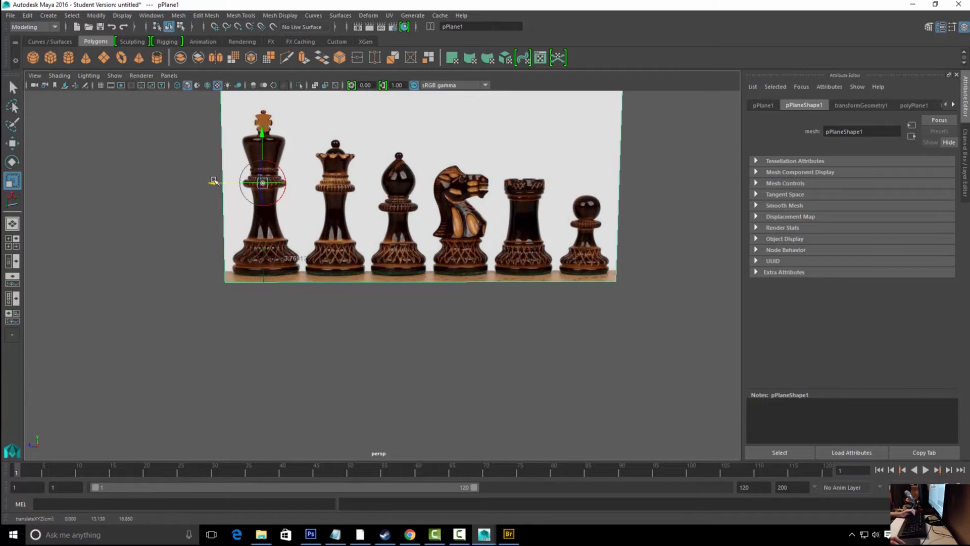
{"action": "left_click_drag", "start_coordinate": [263, 139], "coordinate": [259, 228]}
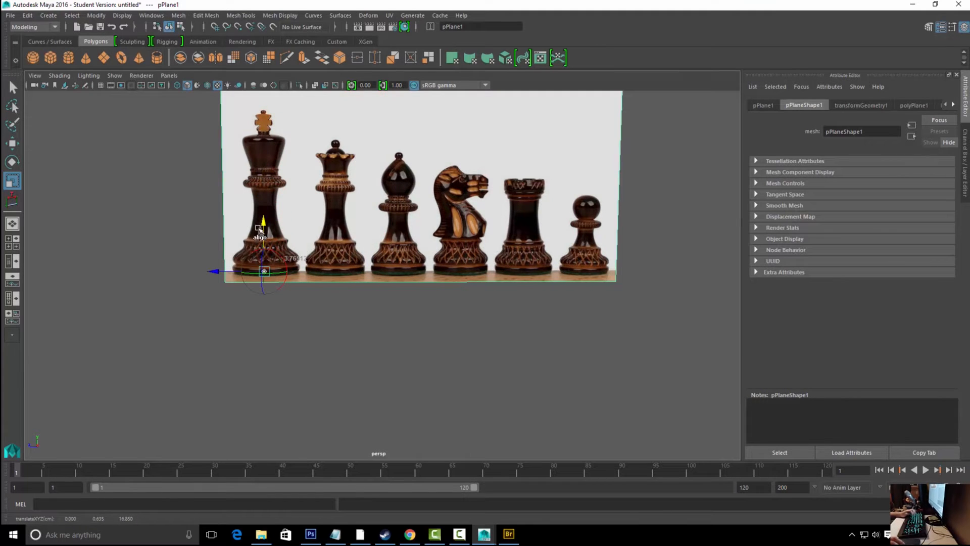
{"action": "right_click_drag", "start_coordinate": [173, 285], "coordinate": [484, 311], "text": "alt"}
{"action": "middle_click_drag", "start_coordinate": [229, 293], "coordinate": [520, 303], "text": "alt"}
{"action": "right_click_drag", "start_coordinate": [520, 303], "coordinate": [723, 349], "text": "alt"}
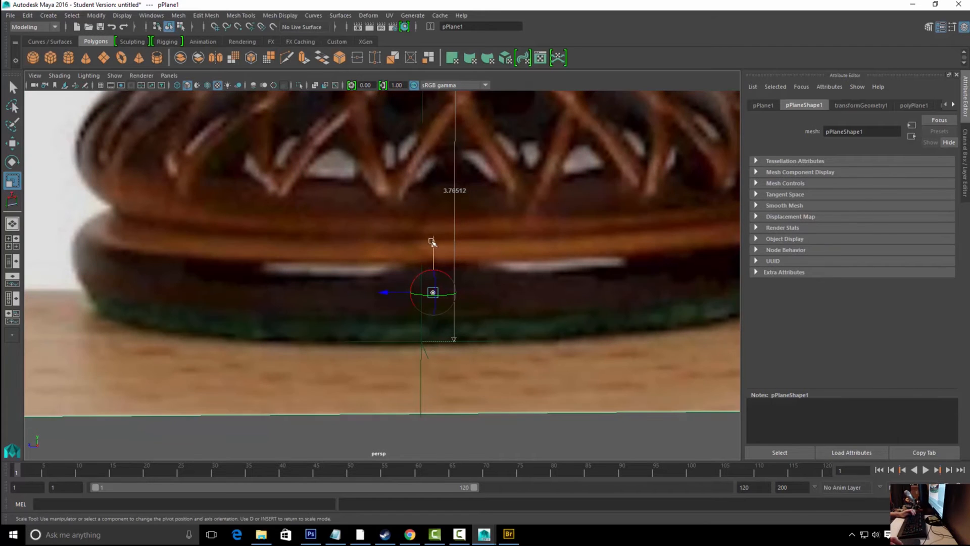
{"action": "left_click_drag", "start_coordinate": [432, 243], "coordinate": [377, 324]}
{"action": "left_click_drag", "start_coordinate": [423, 278], "coordinate": [422, 282]}
{"action": "key", "text": "Insert"}
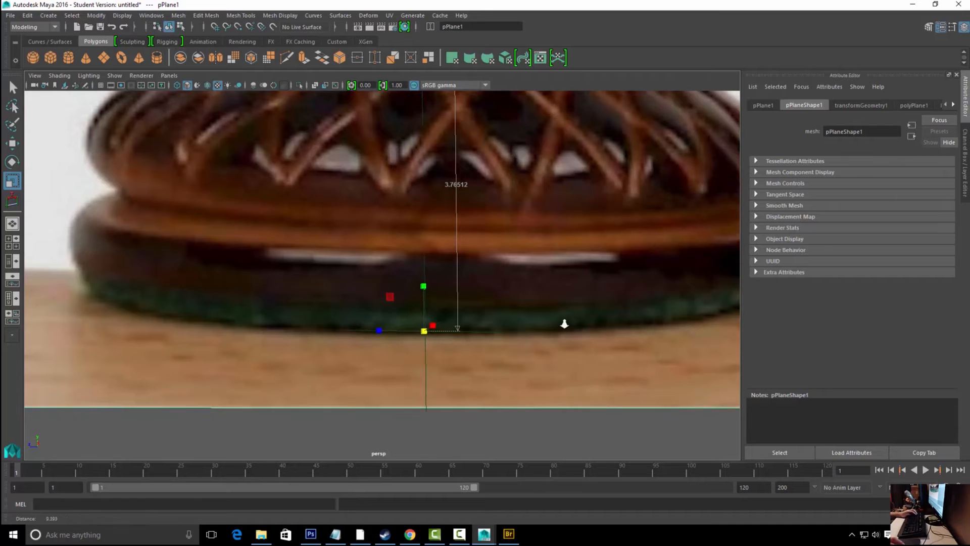
Scale the image plane down uniformly from the king's base until the king's top meets the upper locator
{"action": "right_click_drag", "start_coordinate": [575, 324], "coordinate": [221, 293], "text": "alt"}
{"action": "left_click_drag", "start_coordinate": [467, 304], "coordinate": [465, 312], "text": "alt"}
{"action": "left_click_drag", "start_coordinate": [392, 292], "coordinate": [282, 290]}
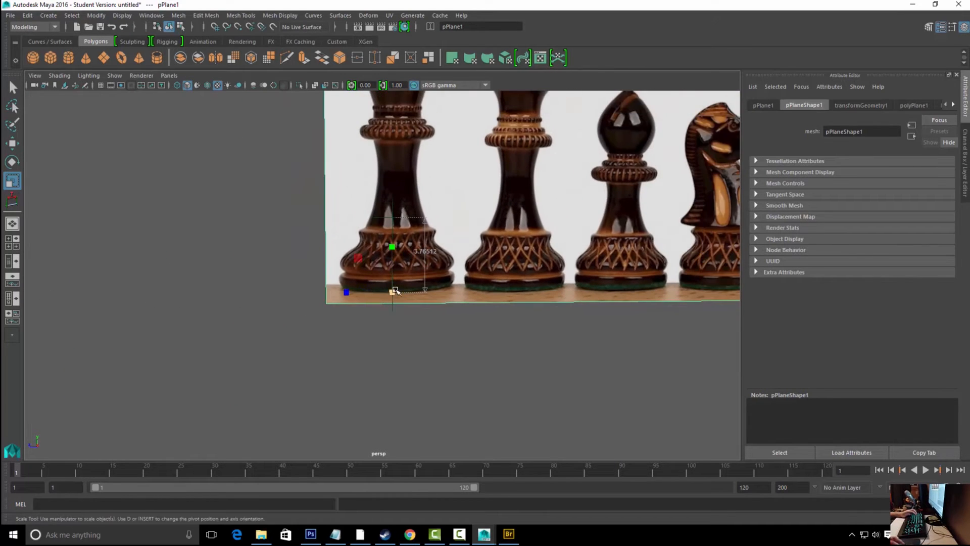
{"action": "left_click_drag", "start_coordinate": [390, 288], "coordinate": [250, 303]}
{"action": "key", "text": "ctrl+z"}
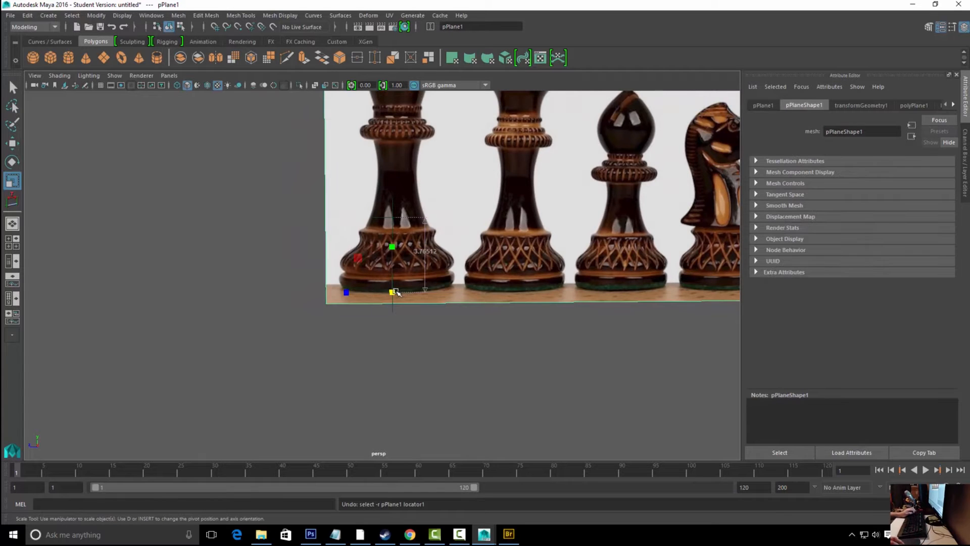
{"action": "left_click_drag", "start_coordinate": [394, 292], "coordinate": [170, 392]}
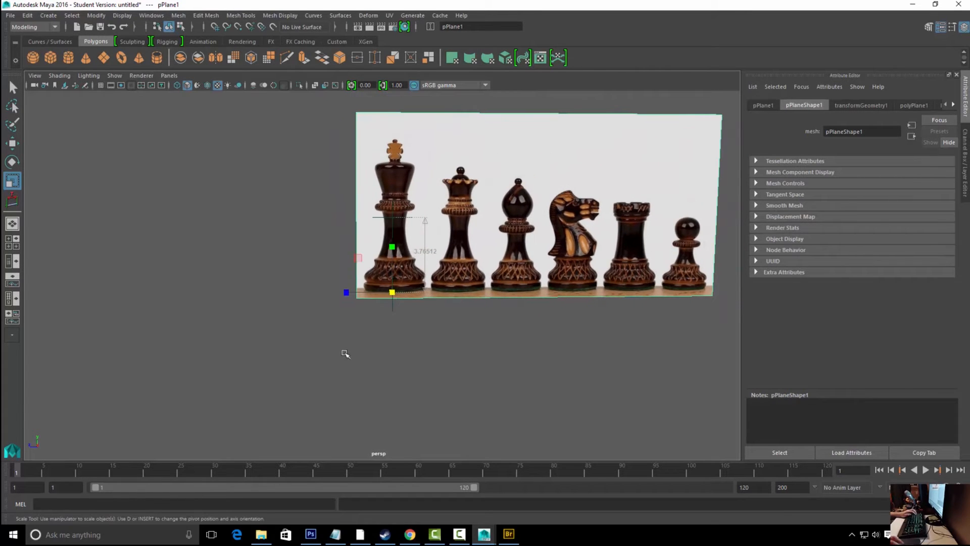
{"action": "left_click_drag", "start_coordinate": [397, 291], "coordinate": [230, 469]}
Select both locators at the king's top and base and delete them along with the distance dimension
{"action": "left_click_drag", "start_coordinate": [522, 321], "coordinate": [563, 317], "text": "alt"}
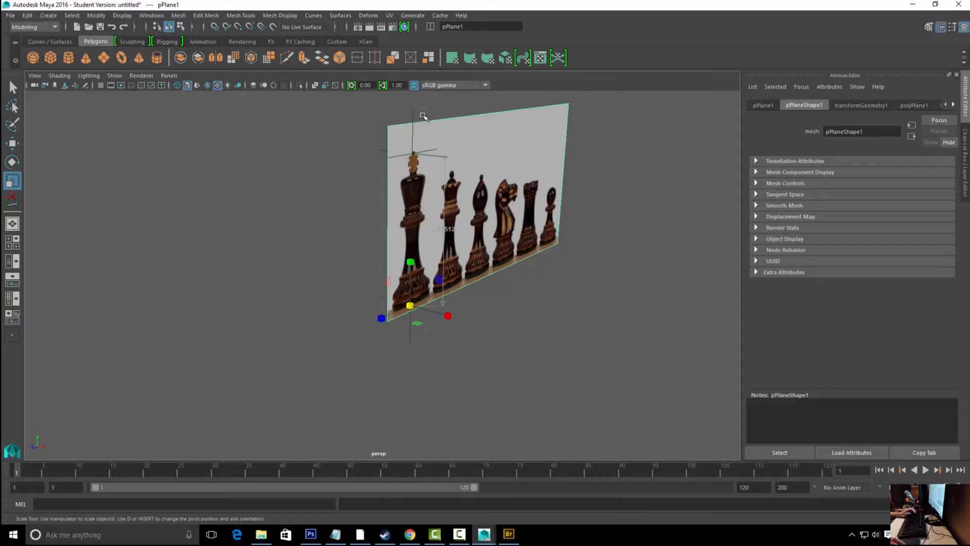
{"action": "left_click", "coordinate": [413, 153]}
{"action": "left_click", "coordinate": [382, 314]}
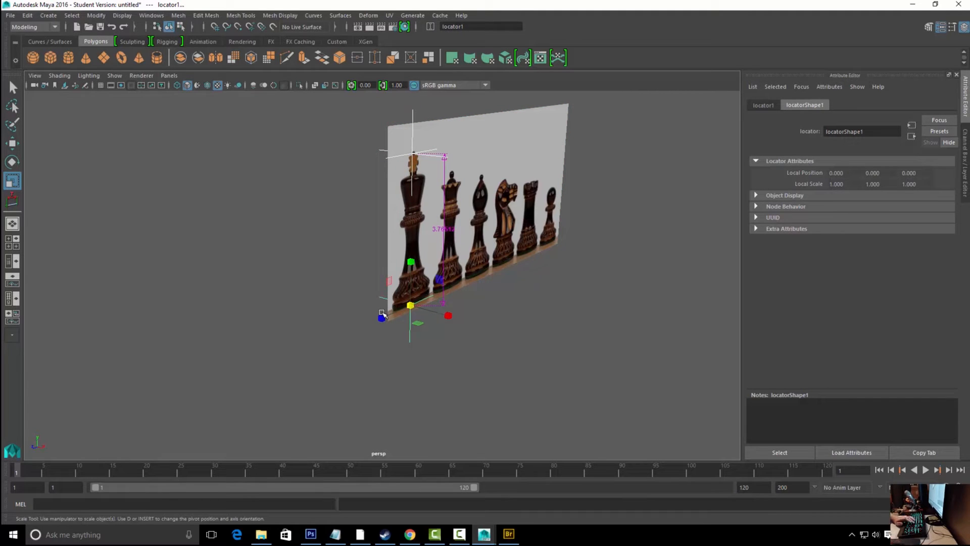
{"action": "key", "text": "Delete"}
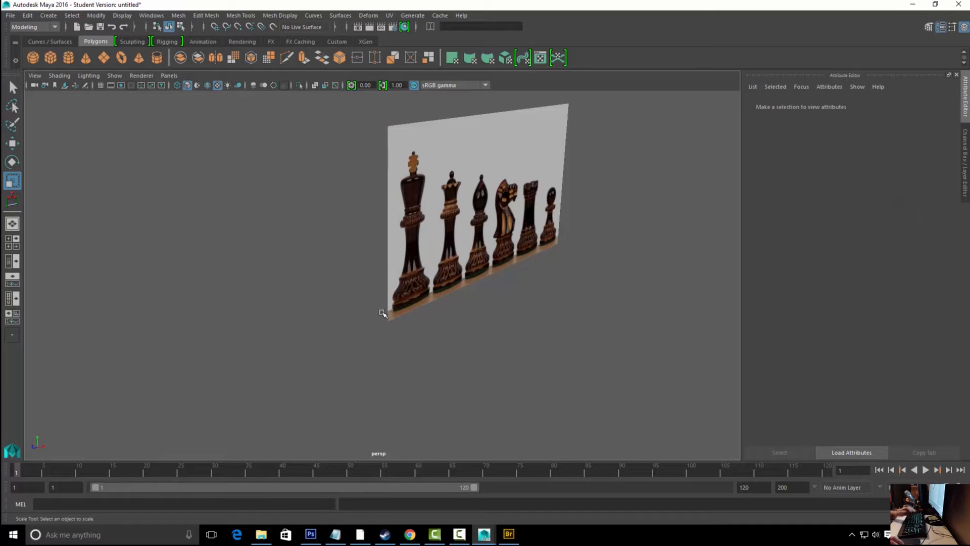
Show the grid in the perspective view and move the image plane along Z onto it, to about 7.6
{"action": "left_click_drag", "start_coordinate": [584, 275], "coordinate": [523, 211]}
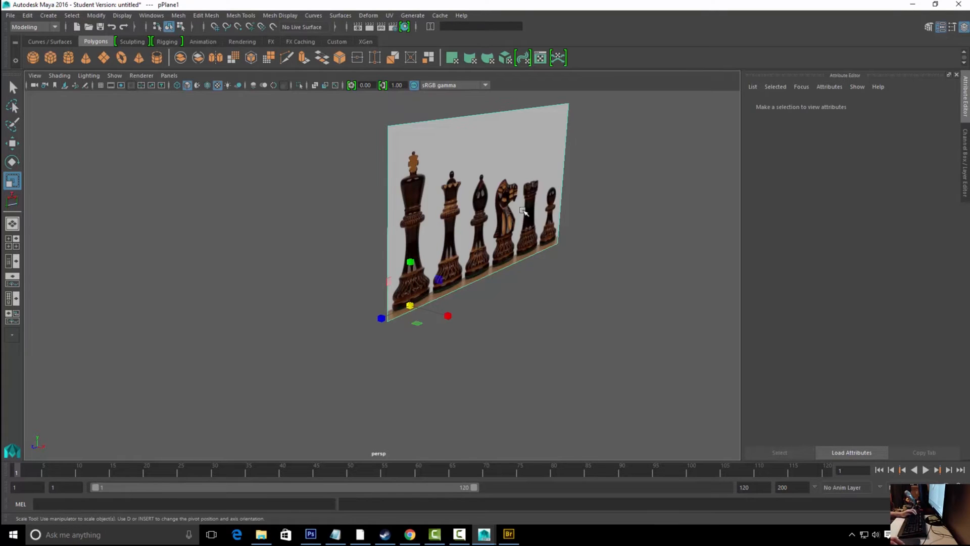
{"action": "key", "text": "w"}
{"action": "left_click_drag", "start_coordinate": [516, 288], "coordinate": [509, 300], "text": "alt"}
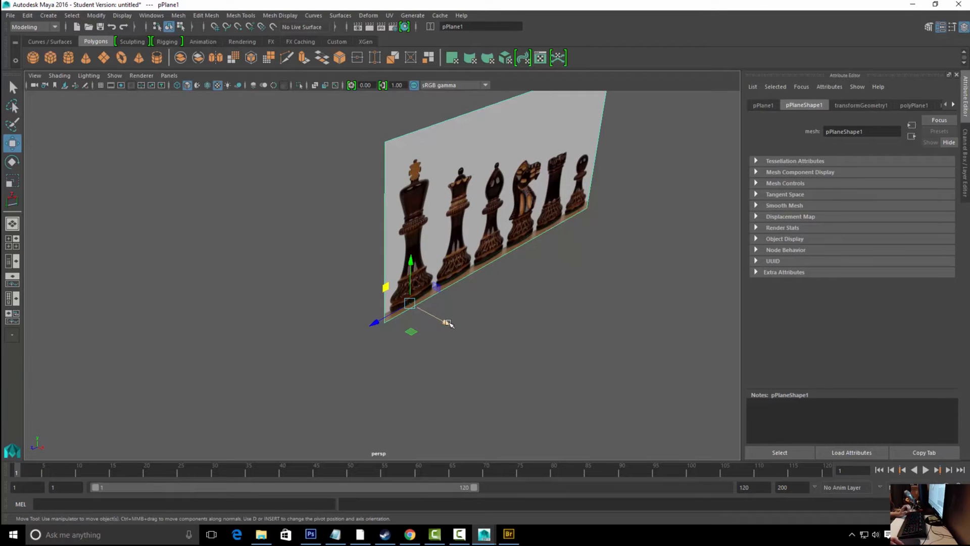
{"action": "left_click_drag", "start_coordinate": [392, 314], "coordinate": [214, 409]}
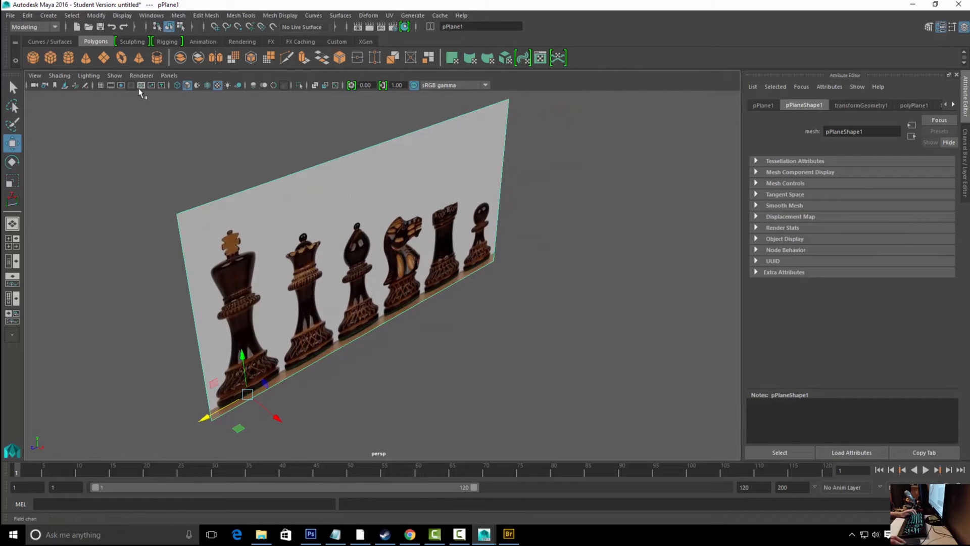
{"action": "left_click", "coordinate": [101, 86]}
{"action": "left_click_drag", "start_coordinate": [543, 228], "coordinate": [481, 235], "text": "alt"}
{"action": "scroll", "coordinate": [480, 240], "scroll_direction": "down", "scroll_amount": 5}
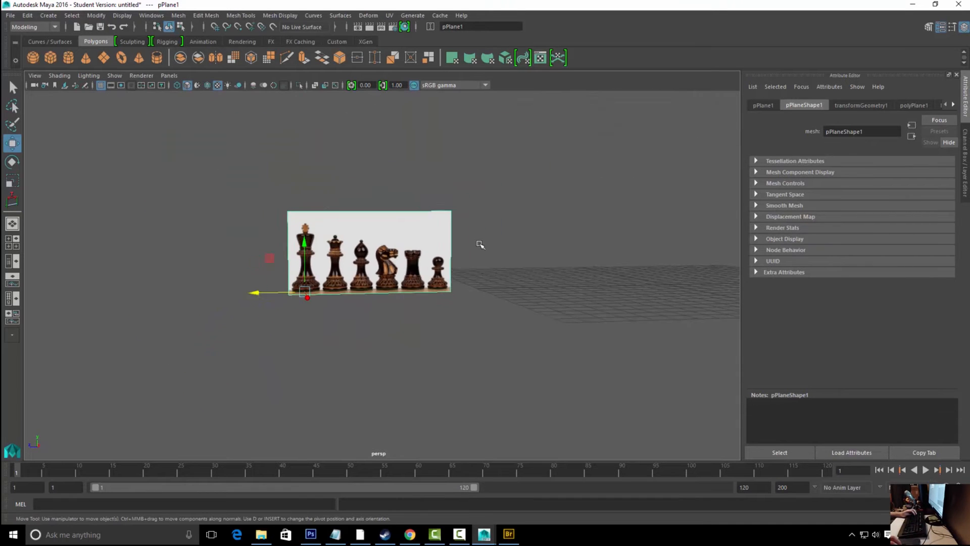
{"action": "middle_click_drag", "start_coordinate": [459, 243], "coordinate": [320, 236], "text": "alt"}
{"action": "left_click_drag", "start_coordinate": [321, 236], "coordinate": [124, 296], "text": "alt"}
{"action": "middle_click_drag", "start_coordinate": [124, 295], "coordinate": [381, 295], "text": "alt"}
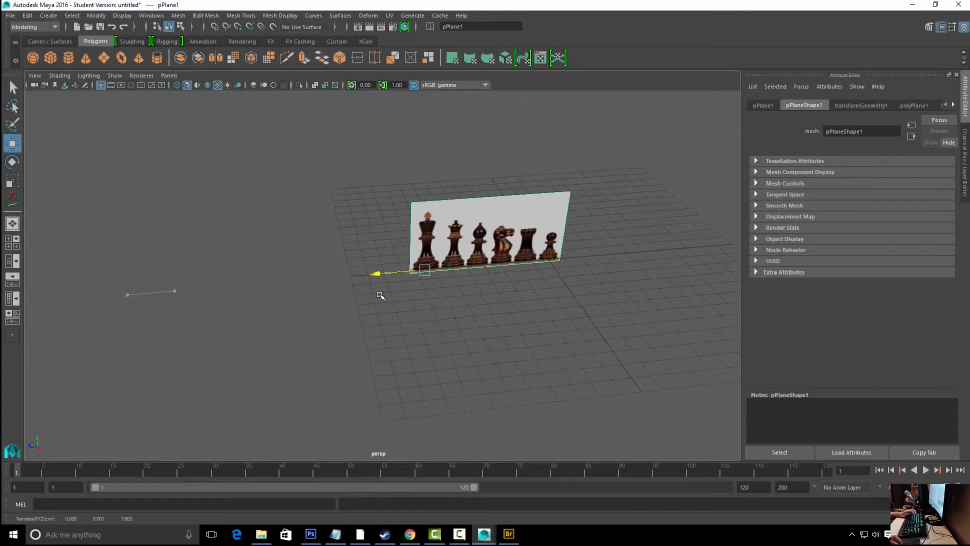
Cut the image plane from its upper edge to its lower edge between the rook and the pawn with Multi-Cut
{"action": "key", "text": "f"}
{"action": "left_click_drag", "start_coordinate": [554, 223], "coordinate": [493, 223], "text": "alt"}
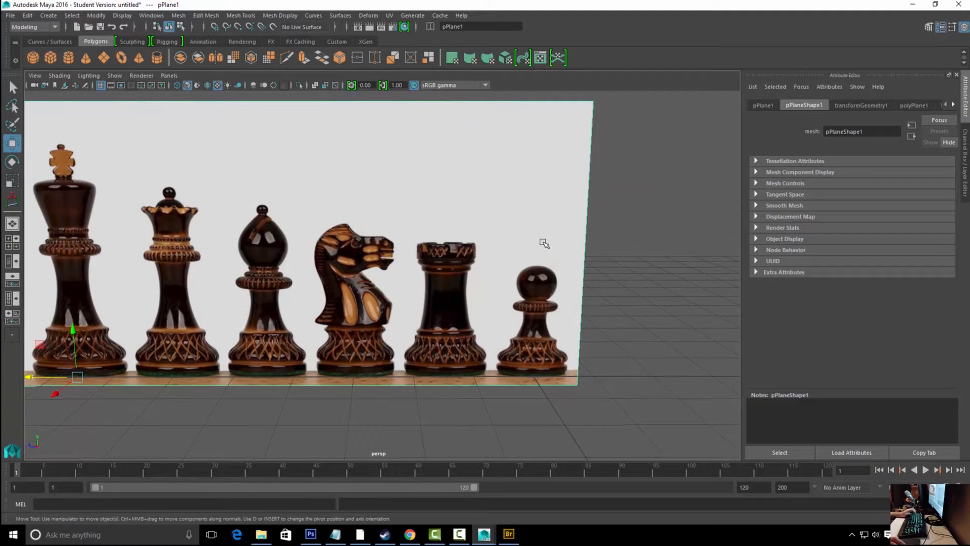
{"action": "scroll", "coordinate": [411, 234], "scroll_direction": "down", "scroll_amount": 5}
{"action": "left_click_drag", "start_coordinate": [389, 222], "coordinate": [418, 232], "text": "alt"}
{"action": "right_click", "coordinate": [444, 204], "text": "shift"}
{"action": "right_click_drag", "start_coordinate": [445, 204], "coordinate": [390, 205], "text": "shift"}
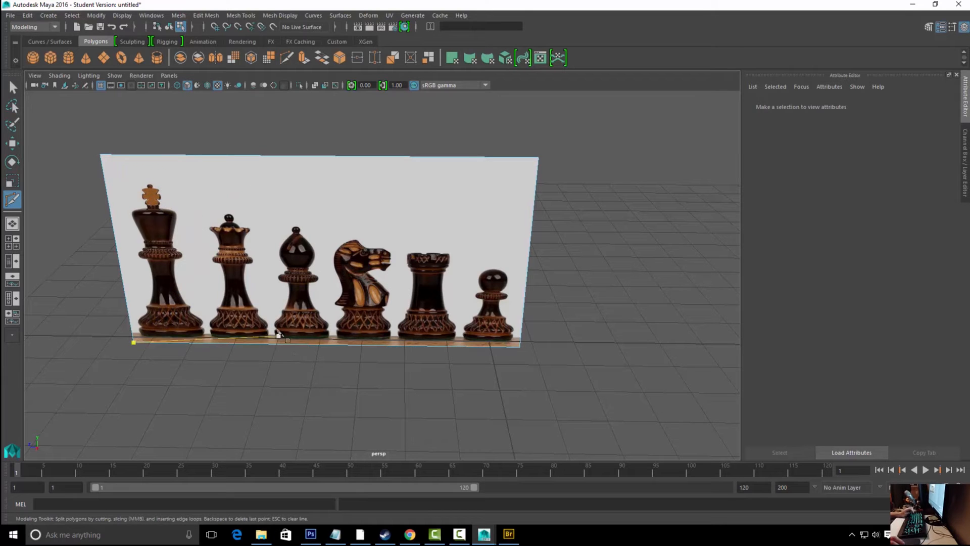
{"action": "left_click_drag", "start_coordinate": [279, 334], "coordinate": [320, 231], "text": "alt"}
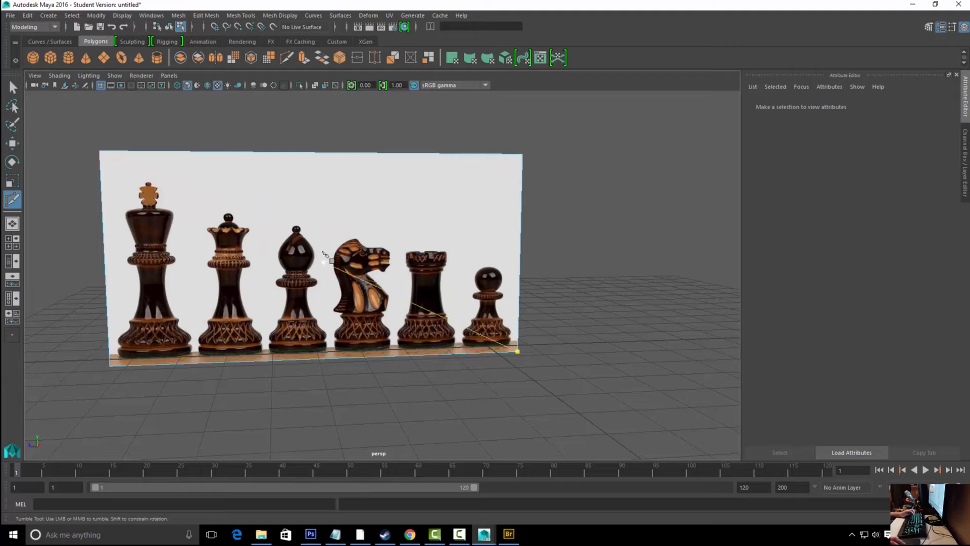
{"action": "left_click_drag", "start_coordinate": [399, 245], "coordinate": [392, 238], "text": "alt"}
{"action": "scroll", "coordinate": [374, 237], "scroll_direction": "up", "scroll_amount": 3}
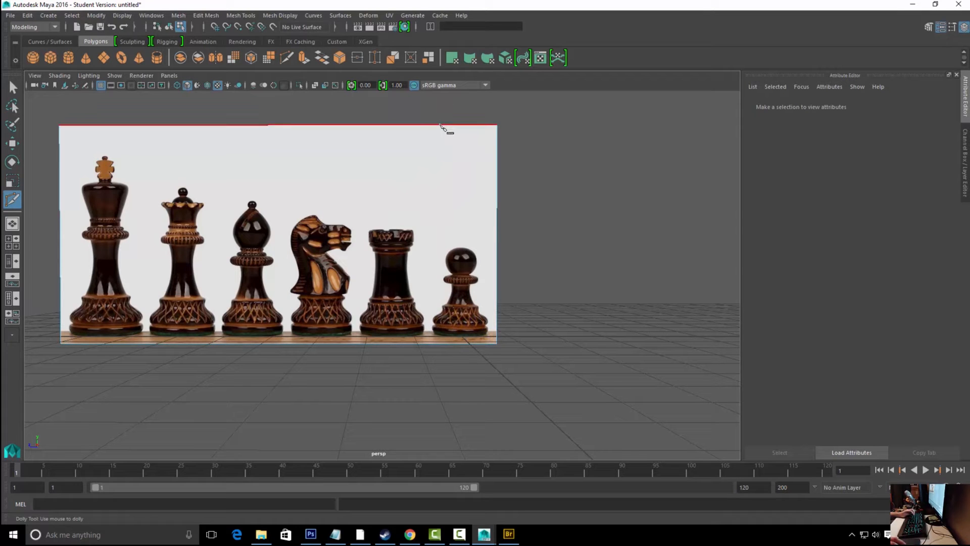
{"action": "left_click", "coordinate": [476, 147]}
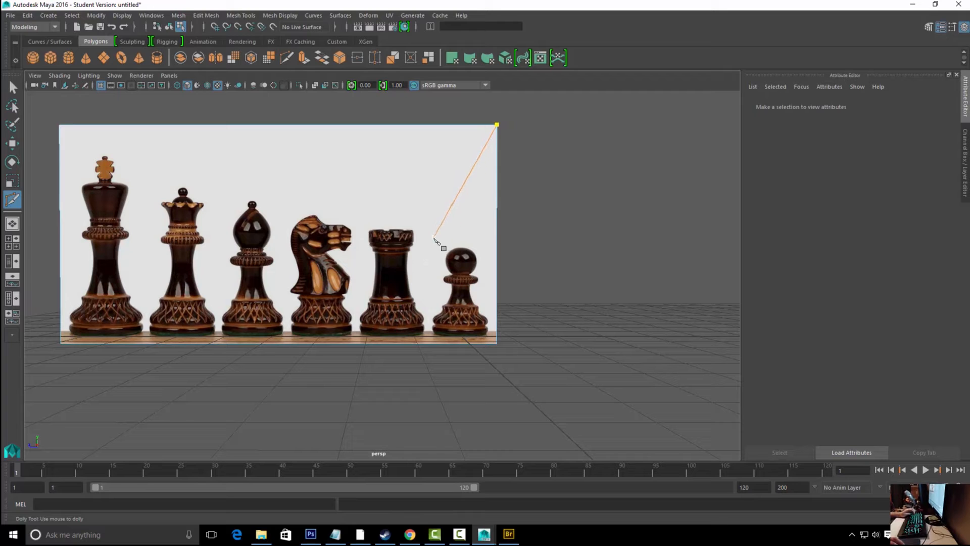
{"action": "left_click", "coordinate": [434, 125]}
{"action": "key", "text": "Return"}
{"action": "left_click", "coordinate": [428, 343]}
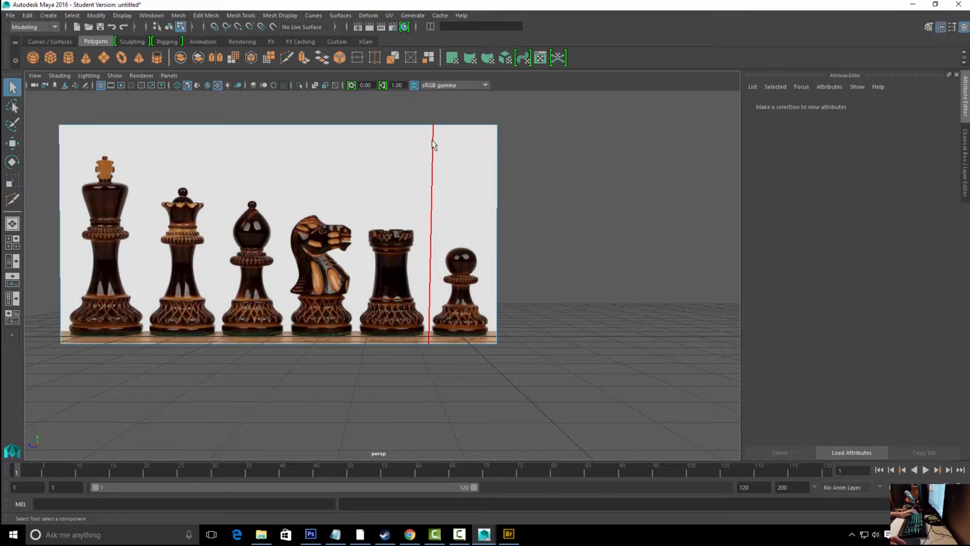
Move the cut's top vertex along Z until the dividing edge runs vertically, and return the plane to object mode
{"action": "key", "text": "q"}
{"action": "key", "text": "w"}
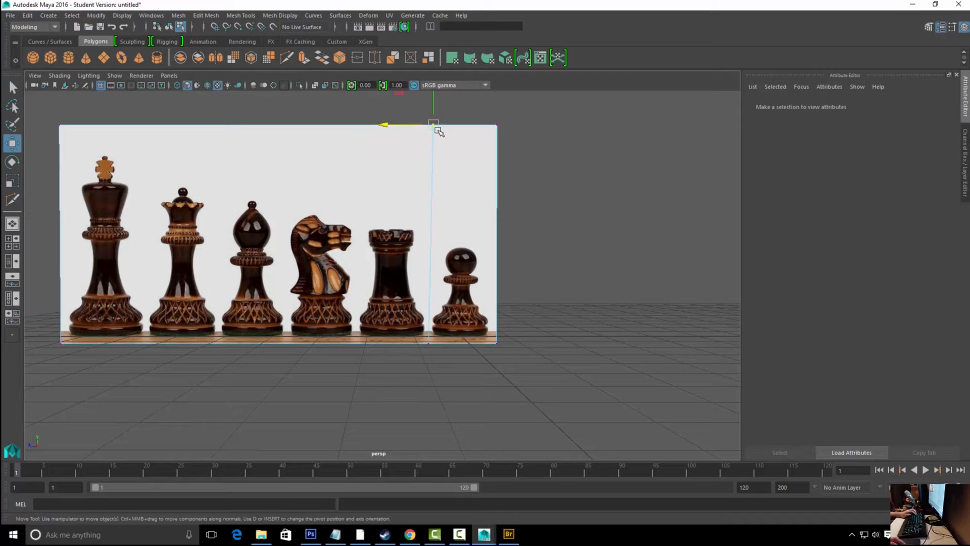
{"action": "left_click", "coordinate": [429, 124]}
{"action": "middle_click_drag", "start_coordinate": [420, 223], "coordinate": [421, 256]}
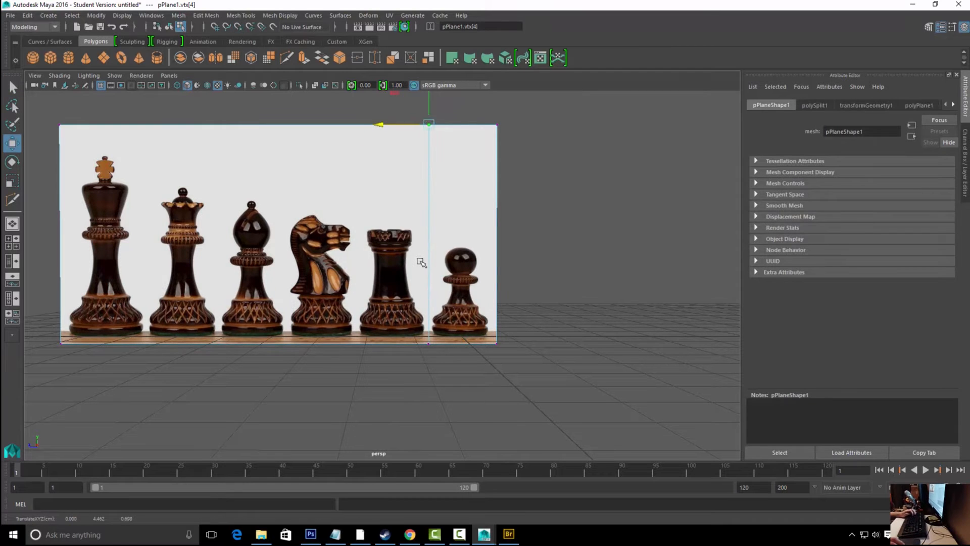
{"action": "left_click", "coordinate": [471, 147]}
{"action": "left_click", "coordinate": [471, 156]}
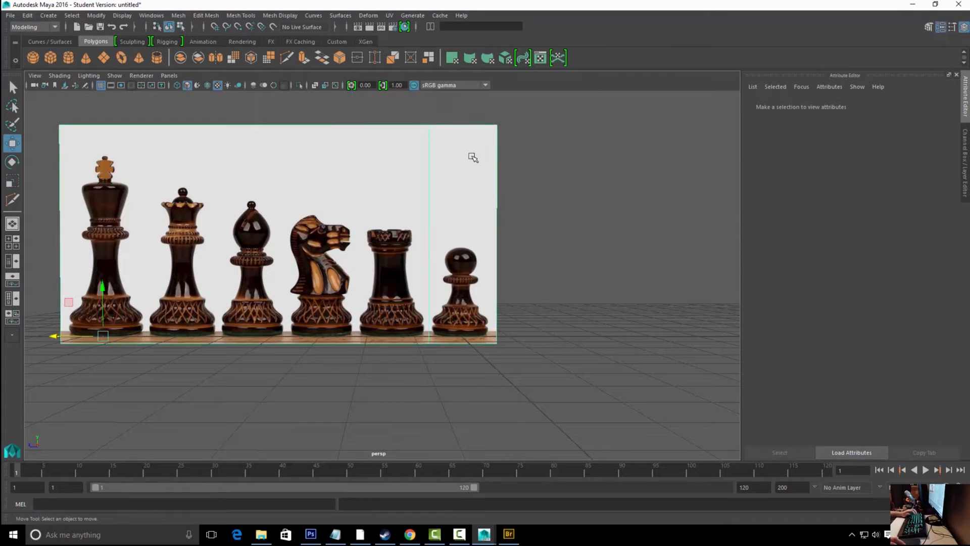
{"action": "left_click_drag", "start_coordinate": [472, 157], "coordinate": [480, 180], "text": "alt"}
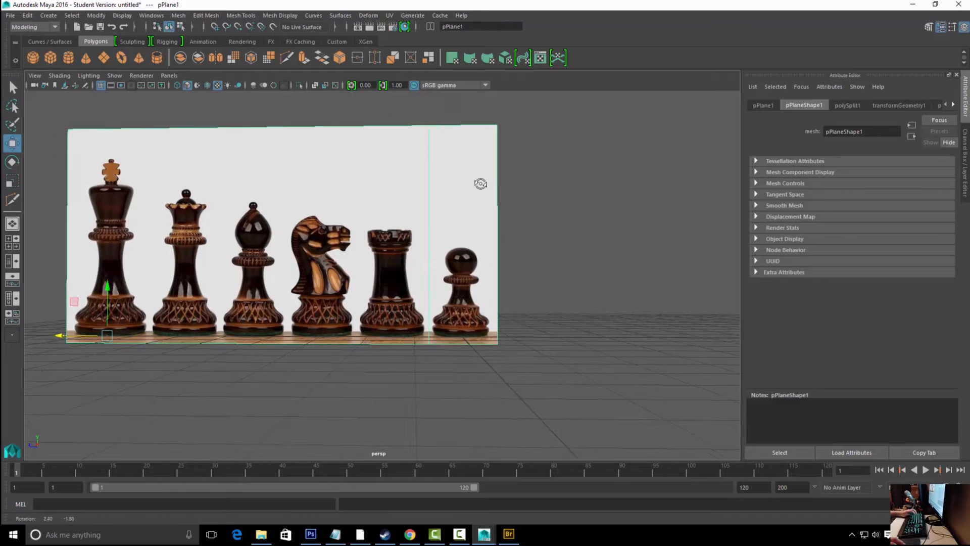
{"action": "right_click", "coordinate": [472, 212]}
{"action": "left_click", "coordinate": [472, 211]}
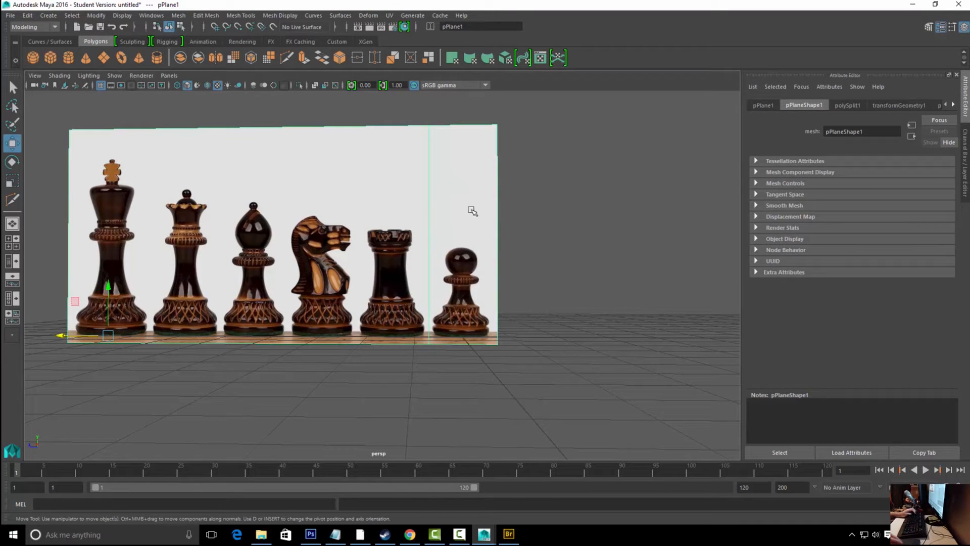
{"action": "right_click", "coordinate": [460, 166]}
{"action": "left_click", "coordinate": [460, 166]}
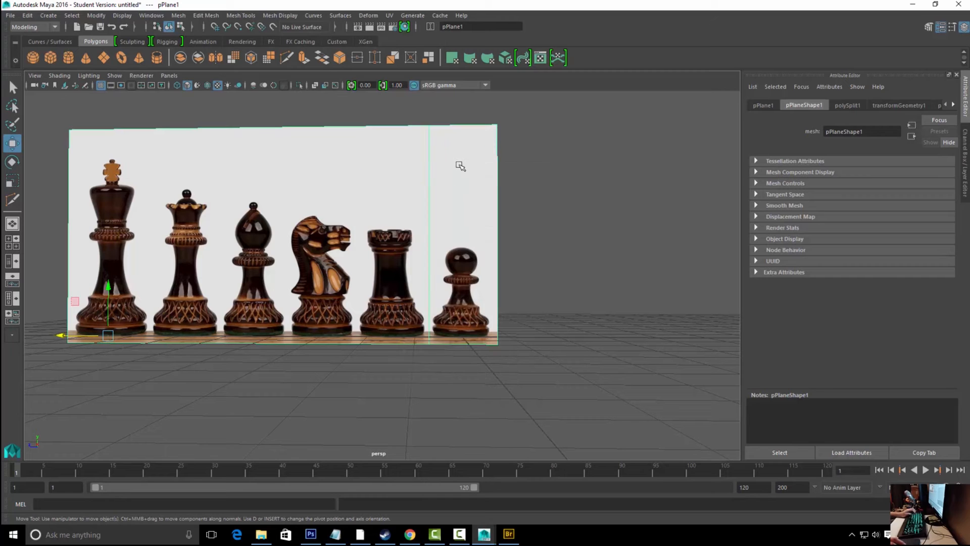
{"action": "right_click", "coordinate": [460, 166]}
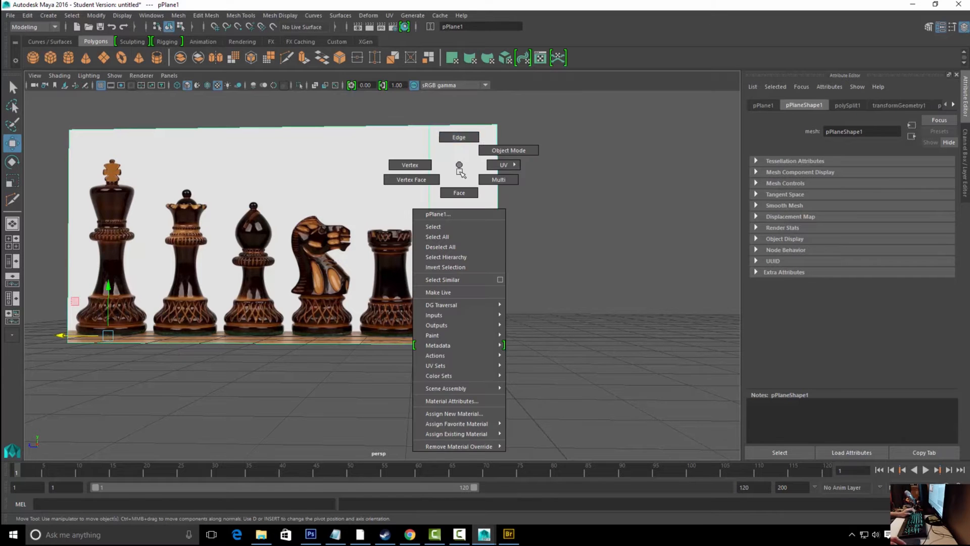
{"action": "left_click", "coordinate": [459, 192]}
{"action": "left_click", "coordinate": [340, 176]}
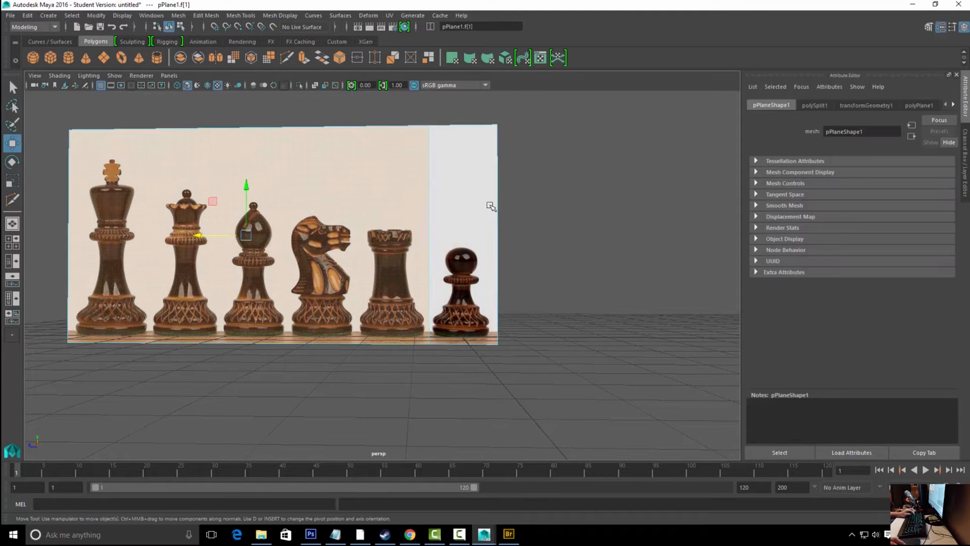
{"action": "key", "text": "ctrl+z"}
{"action": "key", "text": "ctrl+z"}
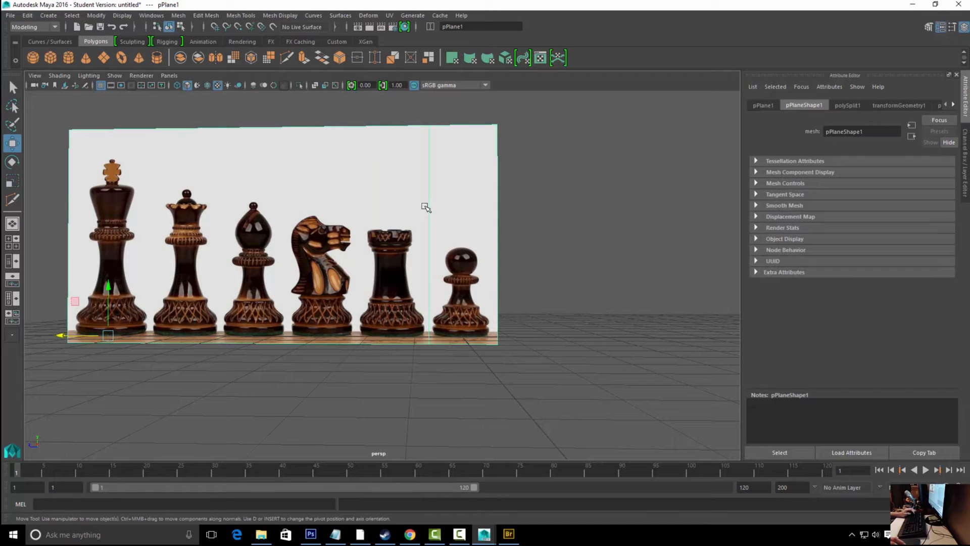
Duplicate the image plane and move the copy back along X to about -5.12
{"action": "key", "text": "ctrl+d"}
{"action": "left_click_drag", "start_coordinate": [404, 230], "coordinate": [490, 273], "text": "alt"}
Delete the large face with the other five pieces from the front image plane, keeping only the pawn face
{"action": "left_click", "coordinate": [472, 166]}
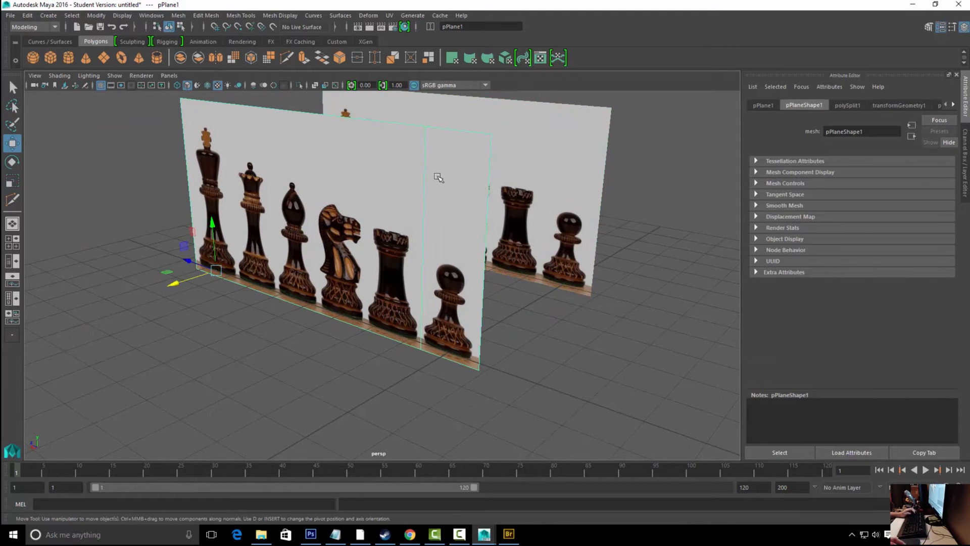
{"action": "right_click_drag", "start_coordinate": [437, 178], "coordinate": [439, 195]}
{"action": "left_click", "coordinate": [380, 180]}
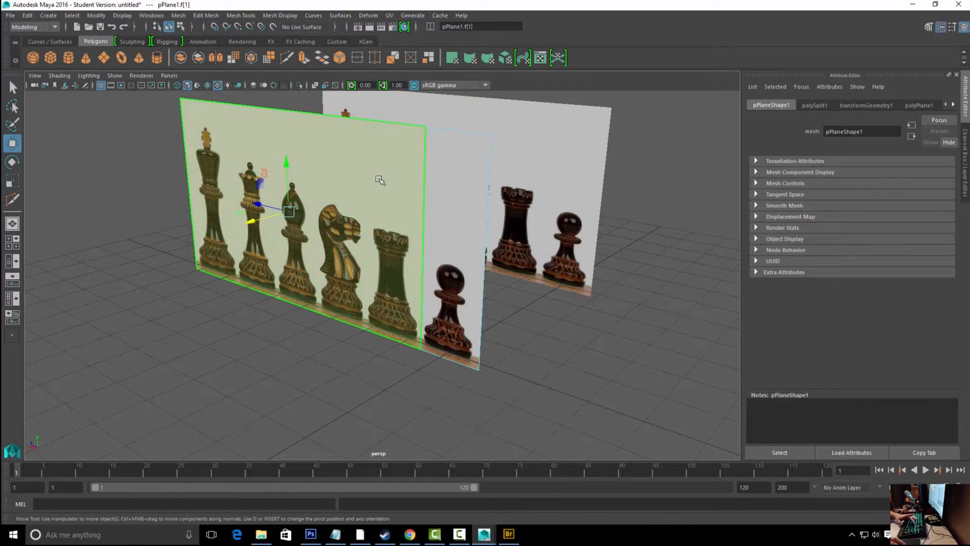
{"action": "key", "text": "Delete"}
{"action": "key", "text": "q"}
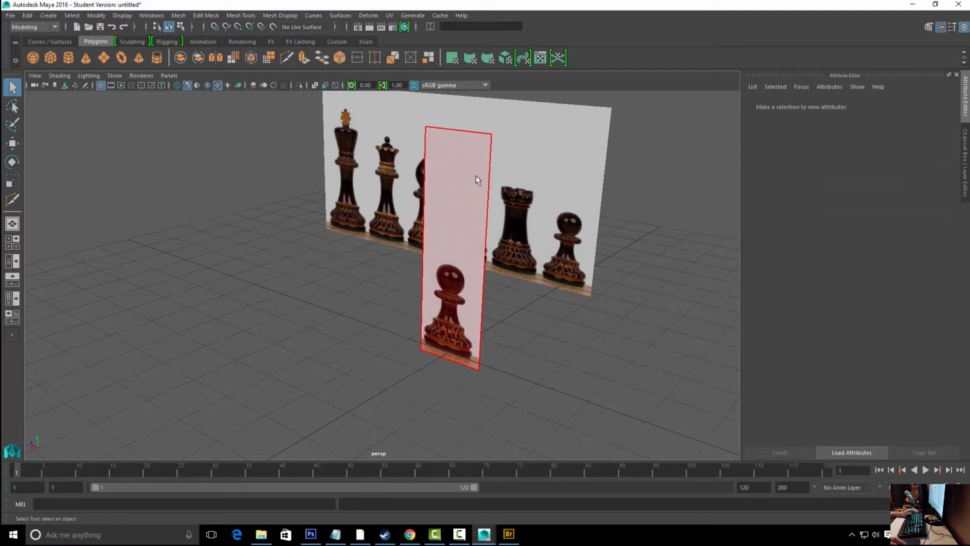
Assign the image plane showing all six pieces to a new display layer
{"action": "left_click", "coordinate": [538, 147]}
{"action": "left_click_drag", "start_coordinate": [545, 182], "coordinate": [539, 208], "text": "alt"}
{"action": "left_click", "coordinate": [964, 167]}
{"action": "left_click", "coordinate": [951, 380]}
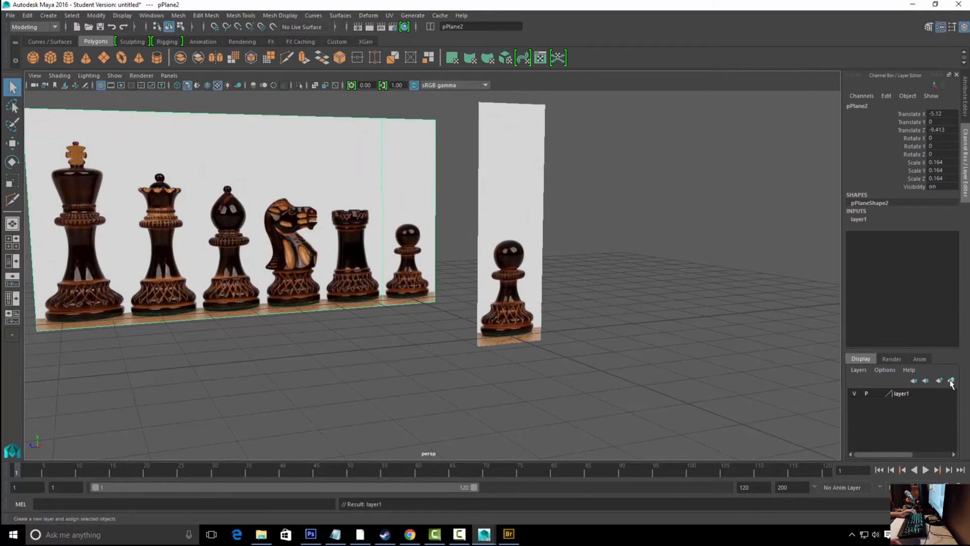
Set layer1 to reference display and hide it
{"action": "left_click", "coordinate": [880, 397]}
{"action": "left_click", "coordinate": [879, 394]}
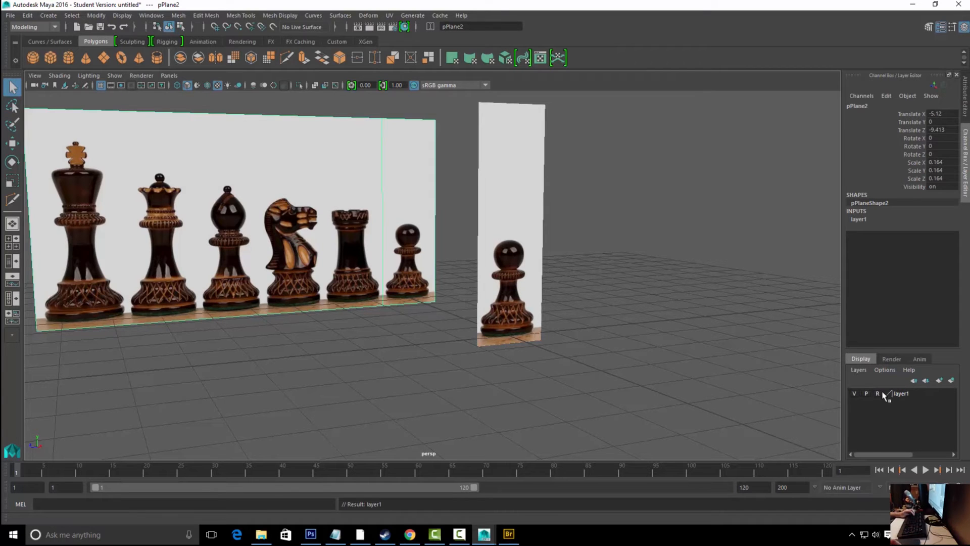
{"action": "left_click", "coordinate": [606, 325]}
{"action": "left_click", "coordinate": [854, 393]}
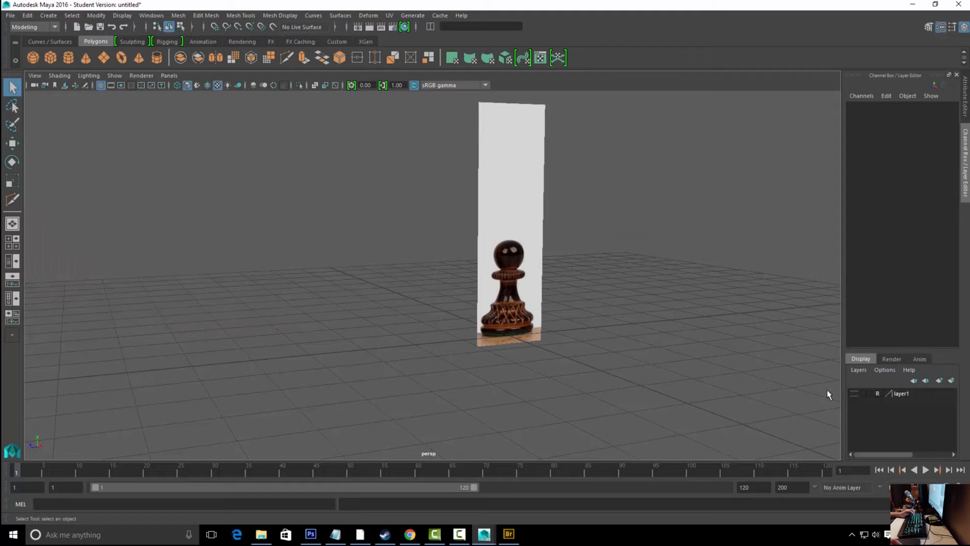
Add the Center Pivot command to the Custom shelf and centre the pawn plane's pivot
{"action": "left_click_drag", "start_coordinate": [628, 290], "coordinate": [590, 321], "text": "alt"}
{"action": "left_click", "coordinate": [518, 279]}
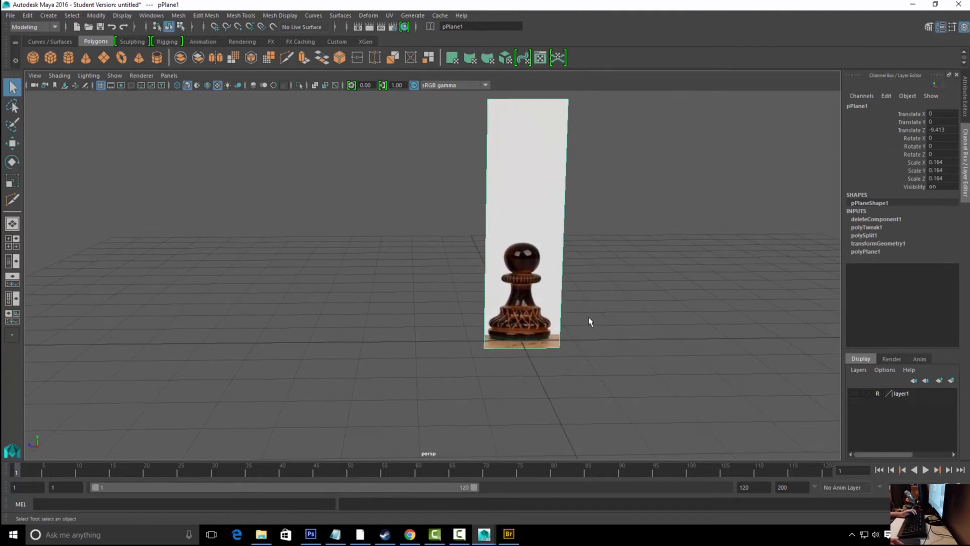
{"action": "middle_click_drag", "start_coordinate": [582, 272], "coordinate": [552, 264], "text": "alt"}
{"action": "right_click_drag", "start_coordinate": [552, 264], "coordinate": [652, 308], "text": "alt"}
{"action": "left_click_drag", "start_coordinate": [456, 290], "coordinate": [480, 217], "text": "alt"}
{"action": "key", "text": "w"}
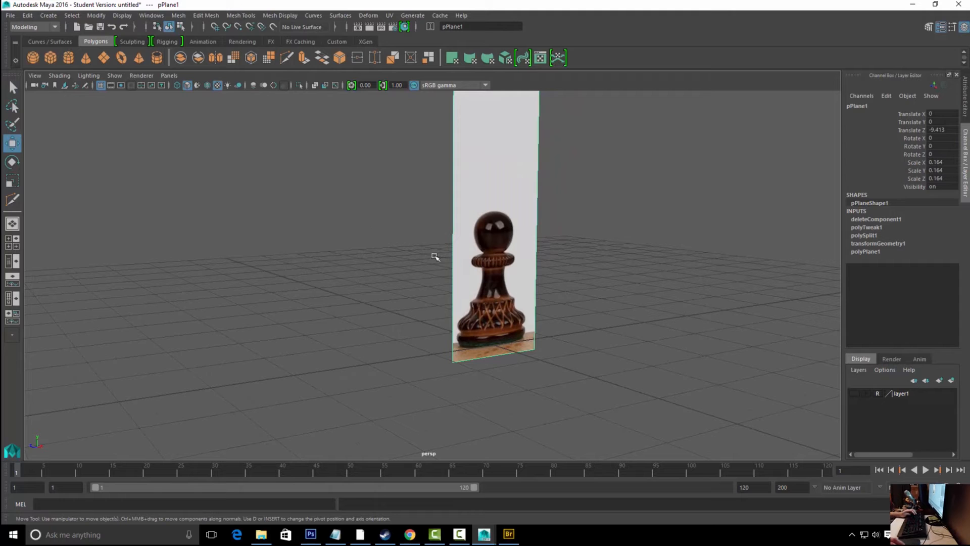
{"action": "left_click", "coordinate": [48, 15]}
{"action": "mouse_move", "coordinate": [98, 16]}
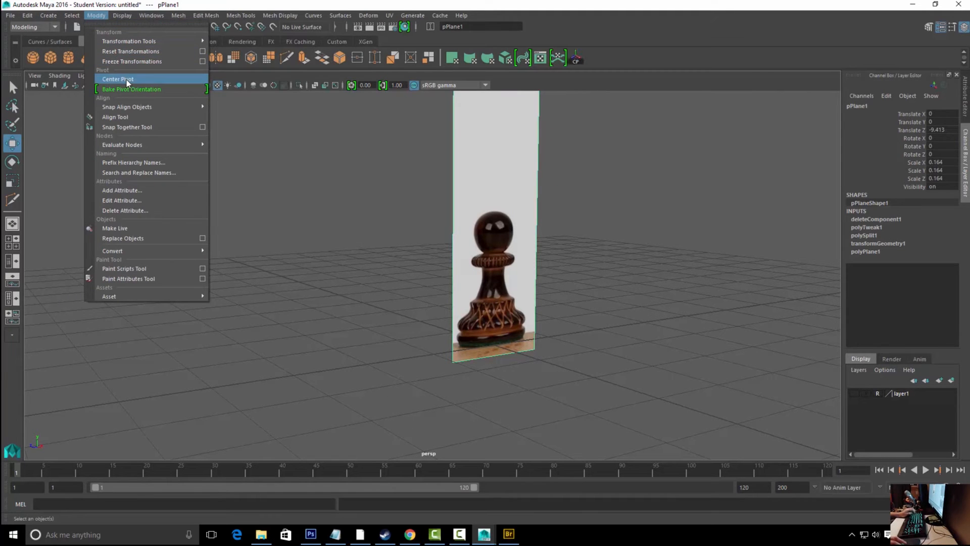
{"action": "left_click", "coordinate": [339, 44]}
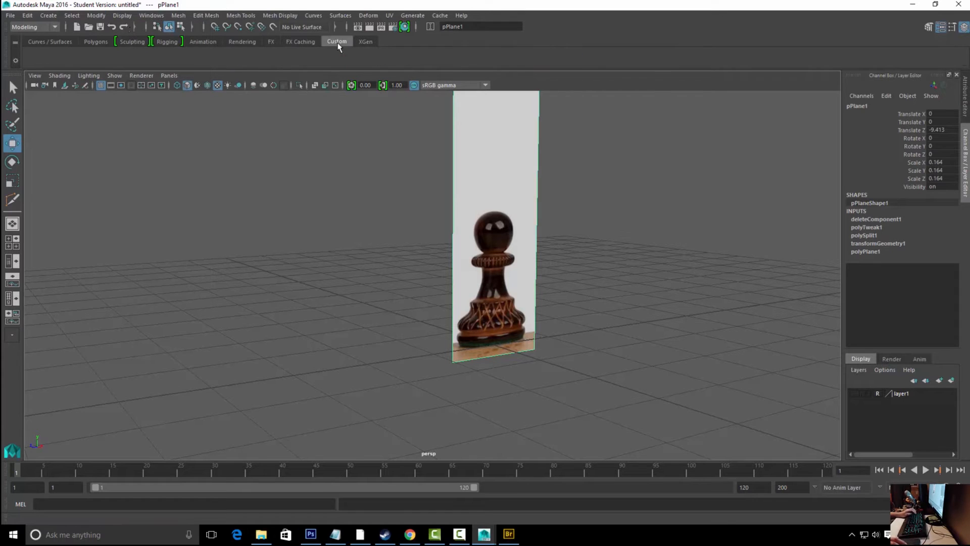
{"action": "left_click", "coordinate": [99, 15]}
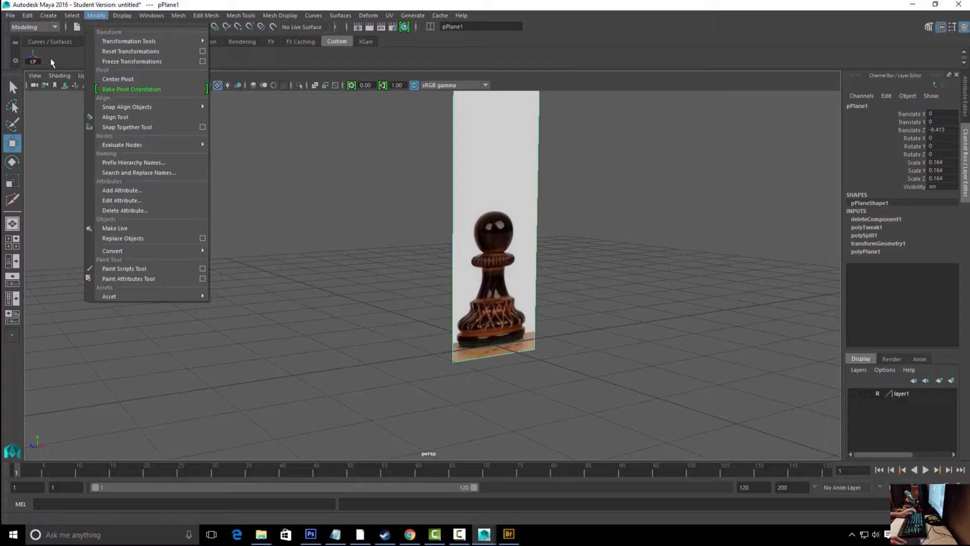
{"action": "left_click", "coordinate": [123, 79]}
Move the pawn plane back along X to about -1.268 and deselect it
{"action": "left_click_drag", "start_coordinate": [594, 249], "coordinate": [476, 185], "text": "alt"}
{"action": "left_click_drag", "start_coordinate": [549, 268], "coordinate": [448, 305], "text": "alt"}
{"action": "left_click", "coordinate": [448, 305]}
Switch to the side view and create a polygon sphere at the pawn reference
{"action": "key", "text": "space"}
{"action": "left_click_drag", "start_coordinate": [507, 241], "coordinate": [532, 240]}
{"action": "key", "text": "space"}
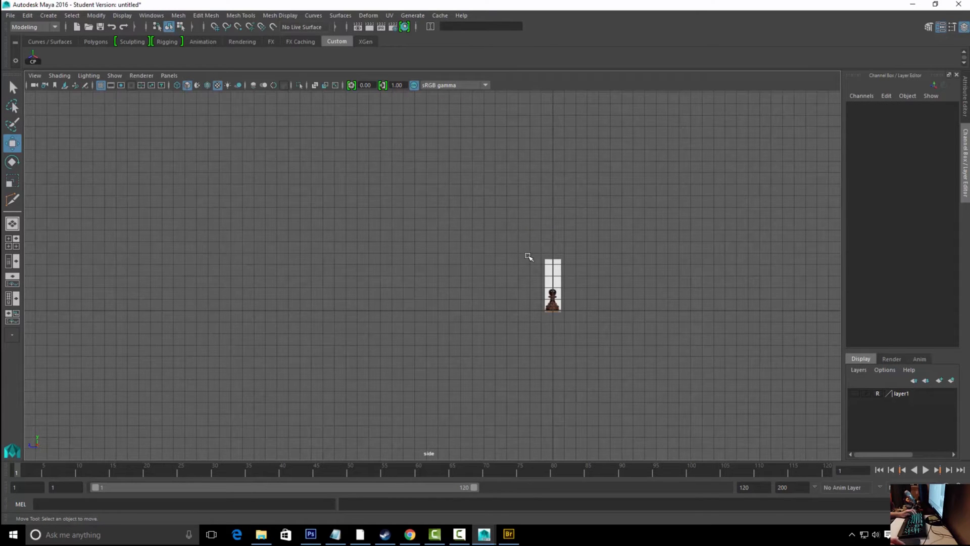
{"action": "left_click", "coordinate": [554, 292]}
{"action": "key", "text": "f"}
{"action": "right_click_drag", "start_coordinate": [524, 256], "coordinate": [354, 227], "text": "alt"}
{"action": "middle_click_drag", "start_coordinate": [354, 227], "coordinate": [367, 184], "text": "alt"}
{"action": "right_click_drag", "start_coordinate": [412, 209], "coordinate": [821, 298], "text": "alt"}
{"action": "middle_click_drag", "start_coordinate": [698, 216], "coordinate": [674, 264], "text": "alt"}
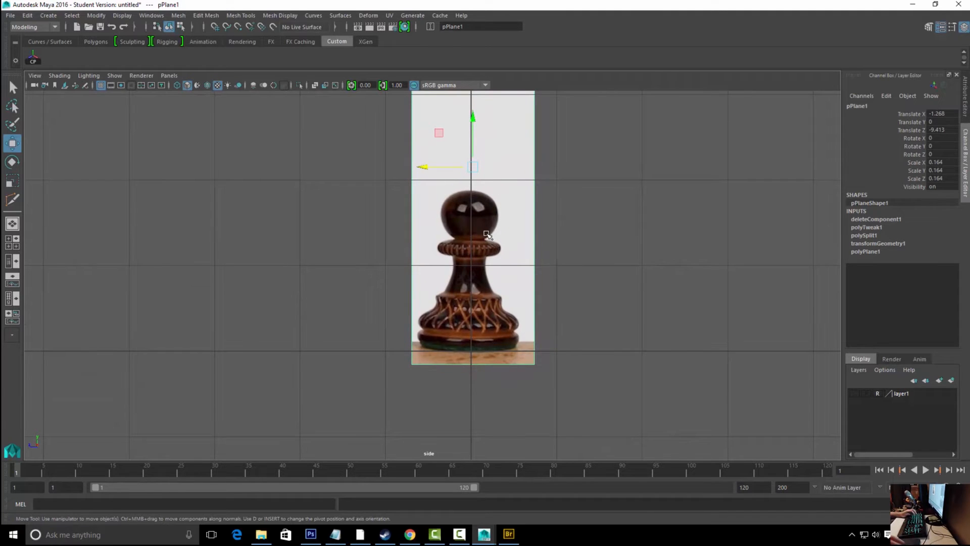
{"action": "key", "text": "space"}
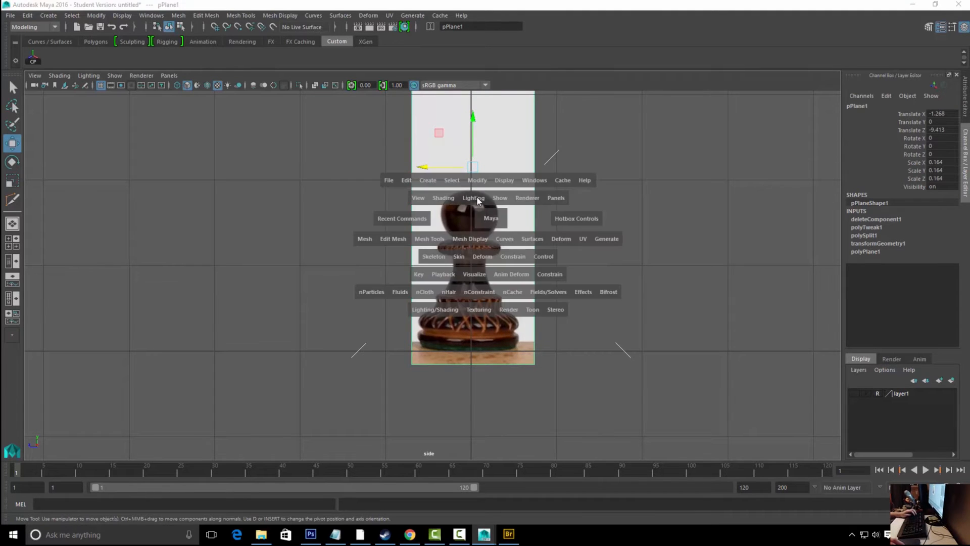
{"action": "left_click", "coordinate": [437, 182]}
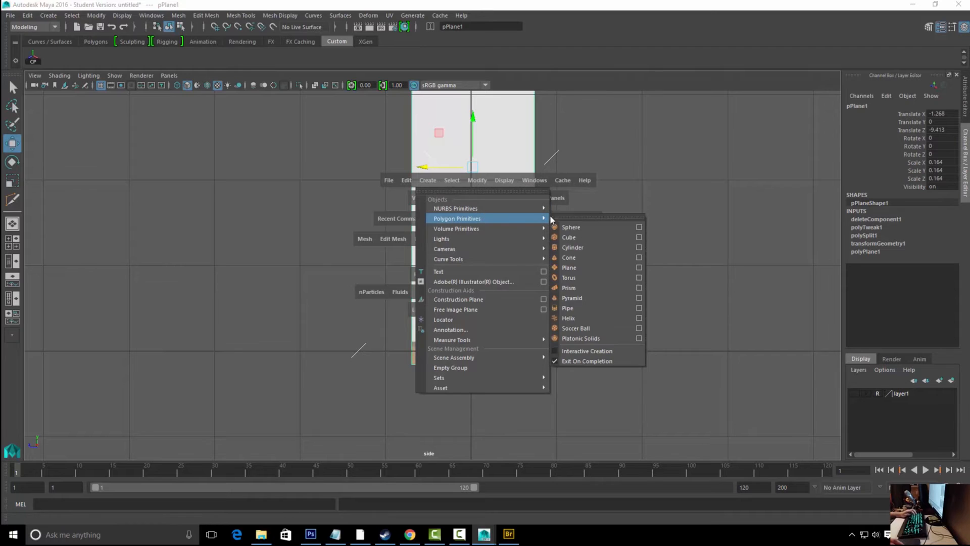
{"action": "left_click", "coordinate": [575, 223]}
Move the sphere up to about Y 1.571 and scale it uniformly to about 0.236 within the pawn's head
{"action": "left_click_drag", "start_coordinate": [468, 301], "coordinate": [379, 210]}
{"action": "key", "text": "r"}
{"action": "key", "text": "w"}
{"action": "left_click_drag", "start_coordinate": [474, 156], "coordinate": [464, 170]}
{"action": "key", "text": "r"}
{"action": "left_click_drag", "start_coordinate": [472, 221], "coordinate": [450, 220]}
{"action": "scroll", "coordinate": [671, 241], "scroll_direction": "up", "scroll_amount": 5}
{"action": "middle_click_drag", "start_coordinate": [578, 176], "coordinate": [529, 204], "text": "alt"}
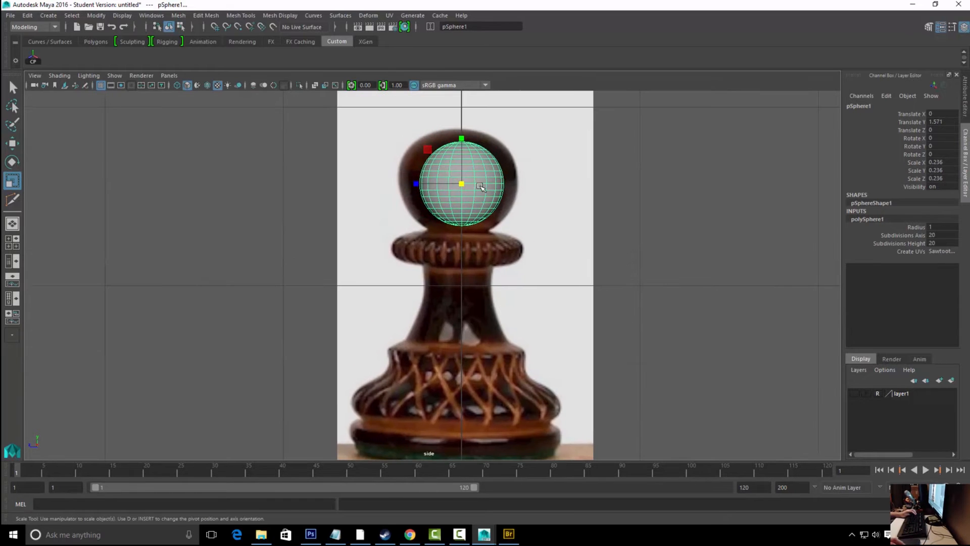
Scale the sphere uniformly to about 0.318 to match the width of the pawn's head
{"action": "key", "text": "w"}
{"action": "key", "text": "r"}
{"action": "key", "text": "w"}
{"action": "left_click_drag", "start_coordinate": [462, 183], "coordinate": [489, 180]}
{"action": "key", "text": "ctrl+z"}
{"action": "key", "text": "r"}
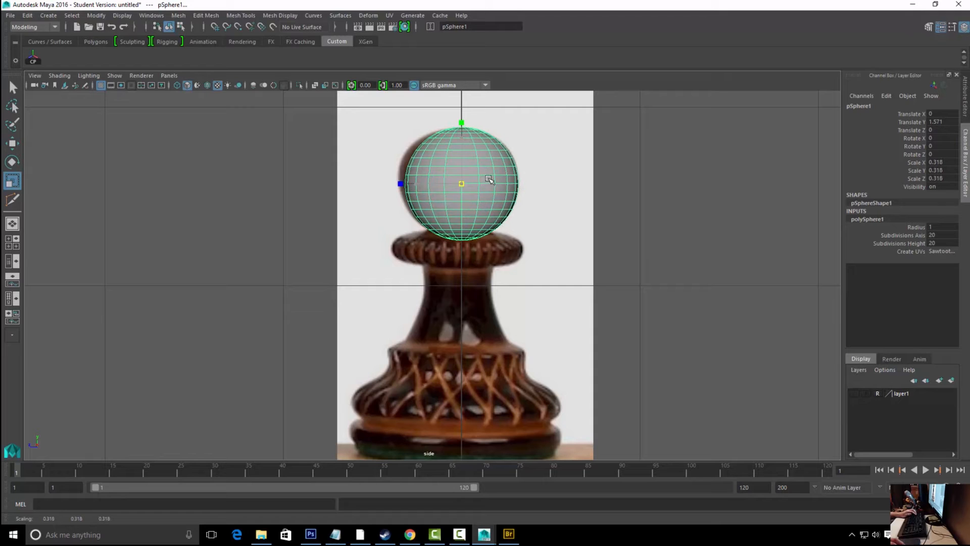
Raise the sphere to about Y 1.58 and fine-tune its uniform scale and height to fit the pawn's head
{"action": "key", "text": "w"}
{"action": "left_click_drag", "start_coordinate": [465, 137], "coordinate": [462, 132]}
{"action": "left_click_drag", "start_coordinate": [462, 129], "coordinate": [463, 133]}
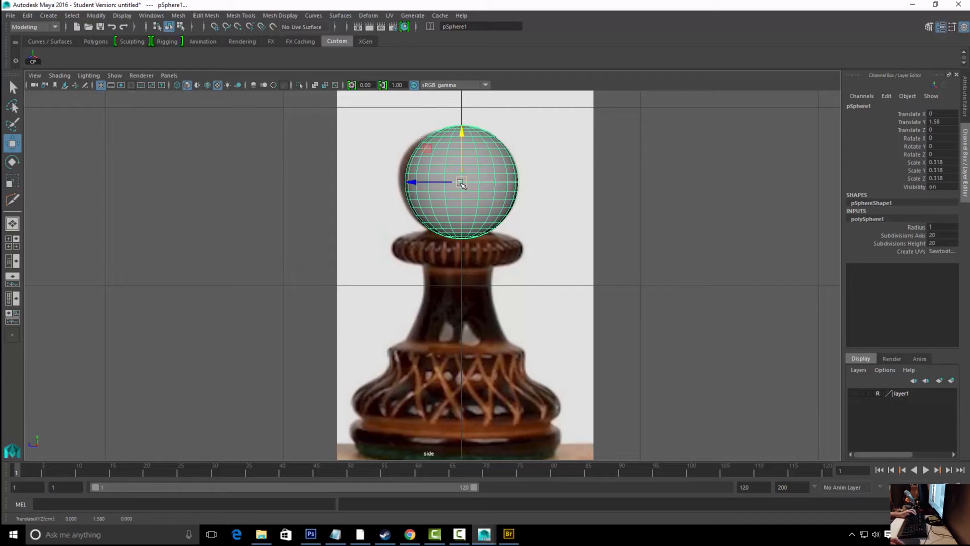
{"action": "key", "text": "r"}
{"action": "left_click_drag", "start_coordinate": [459, 183], "coordinate": [461, 183]}
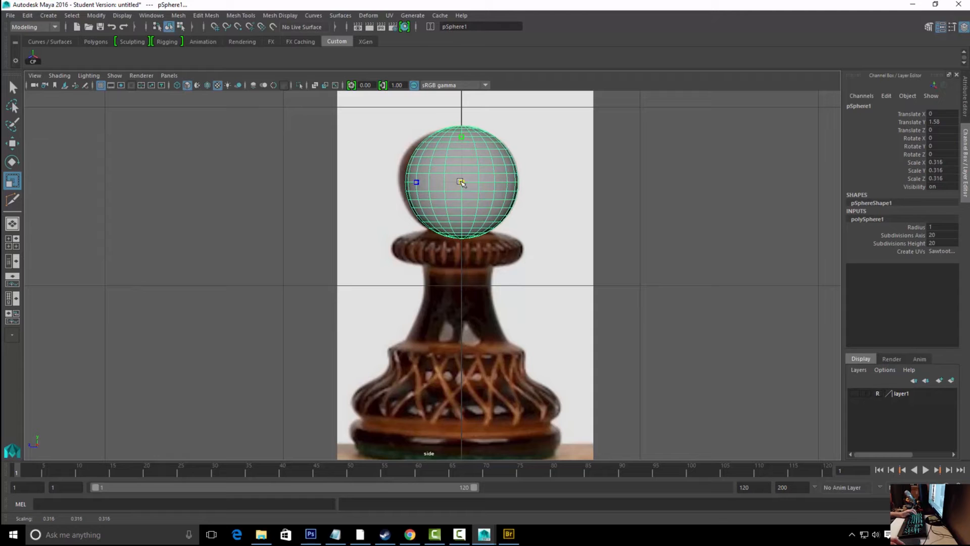
{"action": "left_click_drag", "start_coordinate": [461, 183], "coordinate": [462, 183]}
{"action": "key", "text": "w"}
{"action": "left_click_drag", "start_coordinate": [461, 137], "coordinate": [461, 139]}
Delete the faces at the bottom of the sphere where it meets the pawn's collar, ending in object mode
{"action": "right_click_drag", "start_coordinate": [466, 208], "coordinate": [465, 231]}
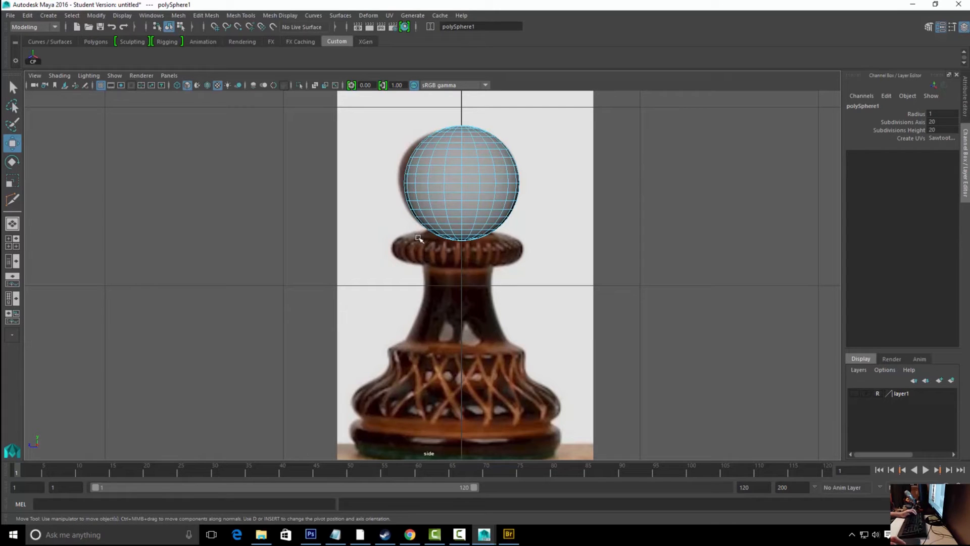
{"action": "left_click_drag", "start_coordinate": [401, 232], "coordinate": [569, 263]}
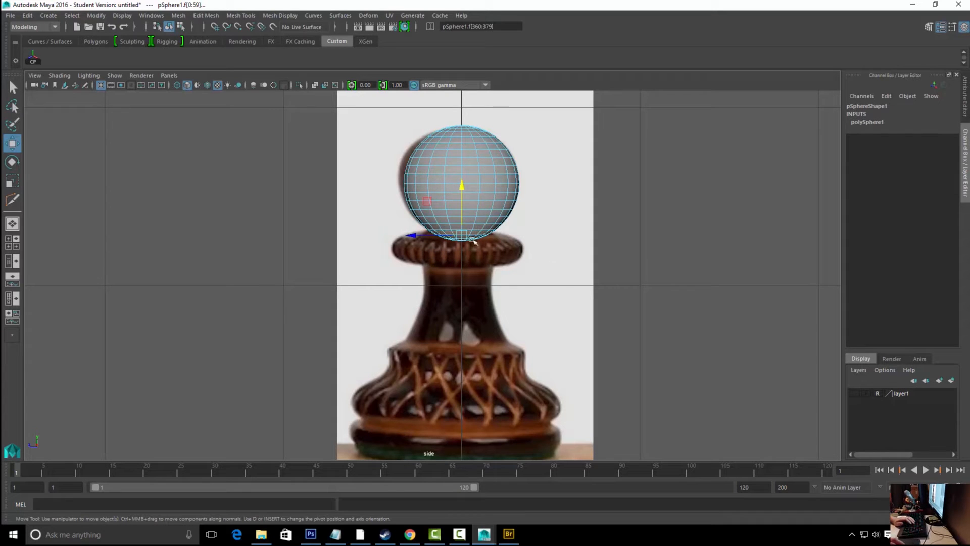
{"action": "key", "text": "Delete"}
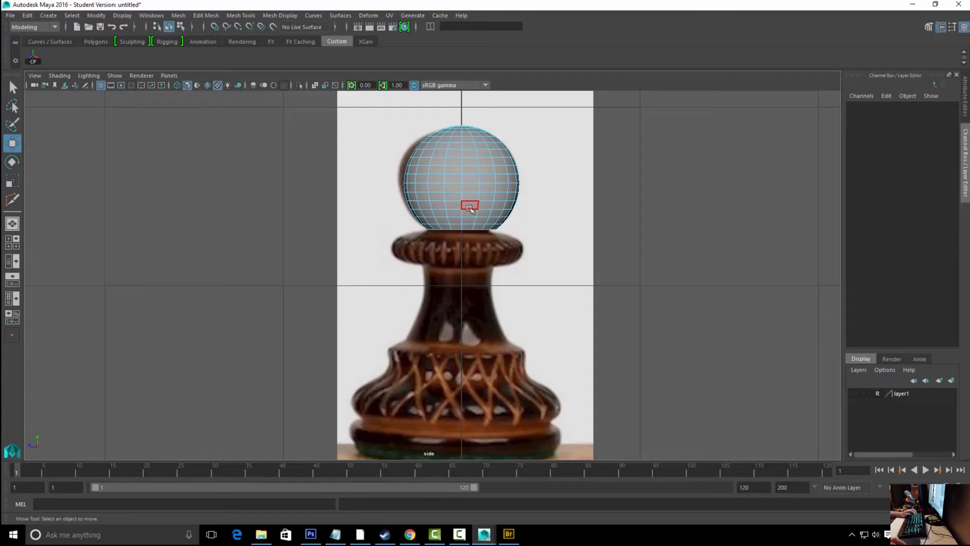
{"action": "right_click_drag", "start_coordinate": [471, 208], "coordinate": [531, 170]}
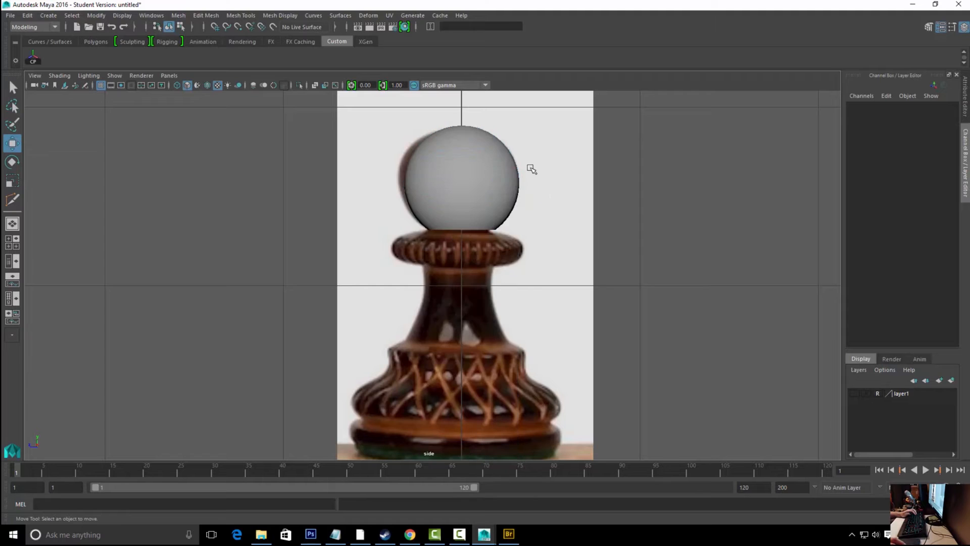
Shift the pawn reference plane to Translate Z -9.427 so the pawn's head lines up with the sphere
{"action": "left_click", "coordinate": [468, 210]}
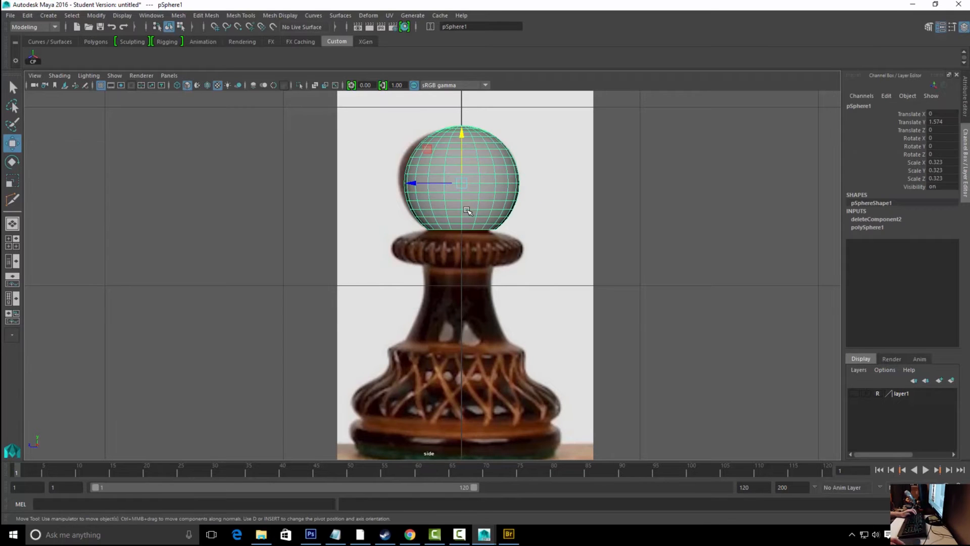
{"action": "left_click_drag", "start_coordinate": [628, 257], "coordinate": [571, 283]}
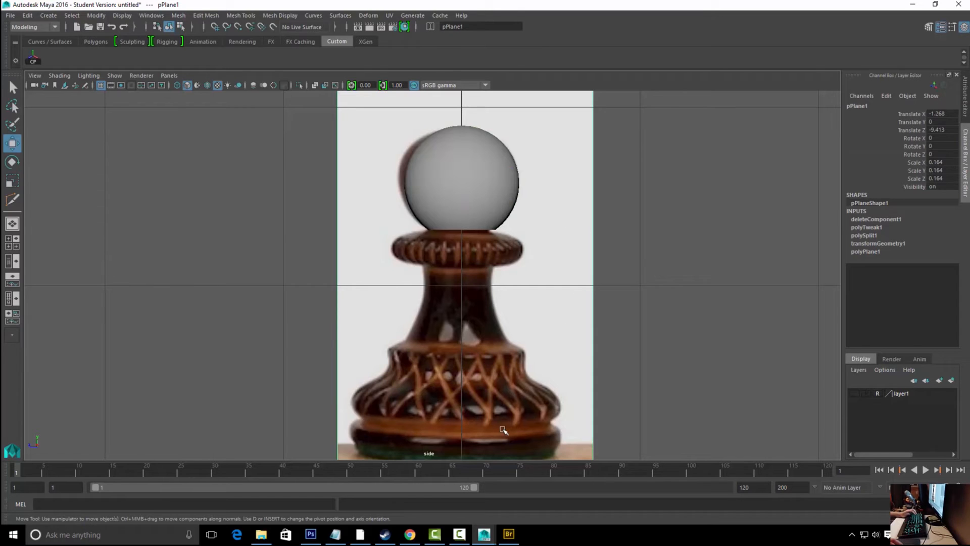
{"action": "scroll", "coordinate": [506, 425], "scroll_direction": "down", "scroll_amount": 5}
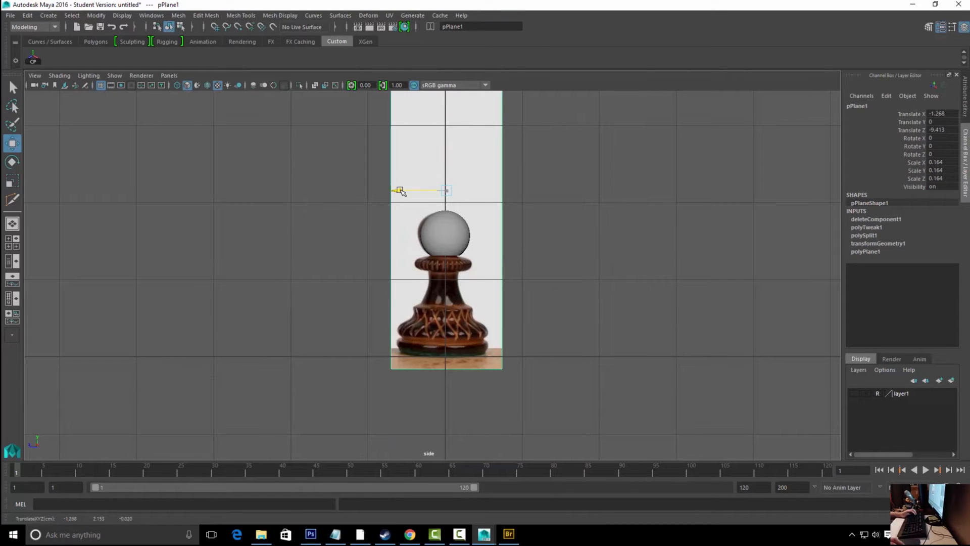
{"action": "left_click_drag", "start_coordinate": [400, 191], "coordinate": [401, 193]}
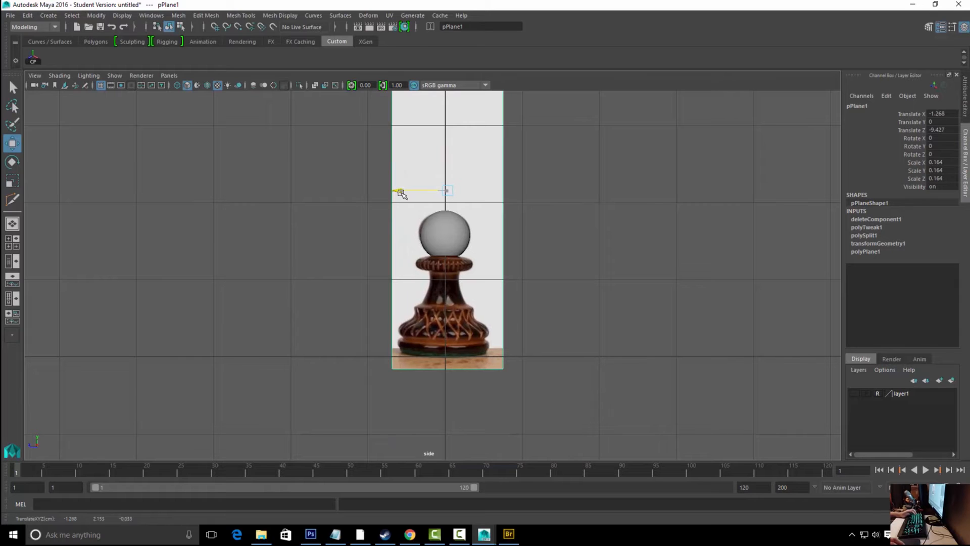
{"action": "left_click", "coordinate": [446, 237]}
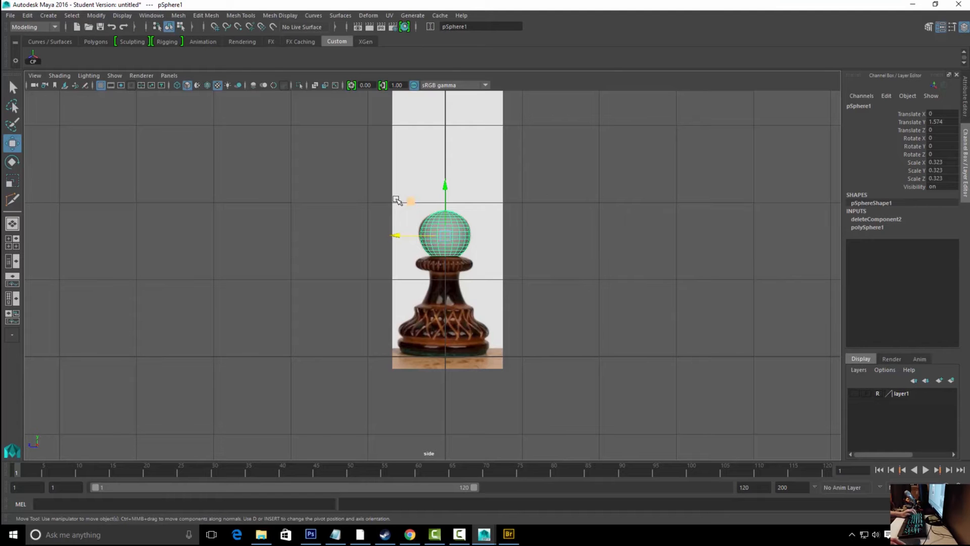
Extrude the open border edge loop at the bottom of the sphere
{"action": "scroll", "coordinate": [453, 256], "scroll_direction": "up", "scroll_amount": 1}
{"action": "scroll", "coordinate": [646, 278], "scroll_direction": "up", "scroll_amount": 5}
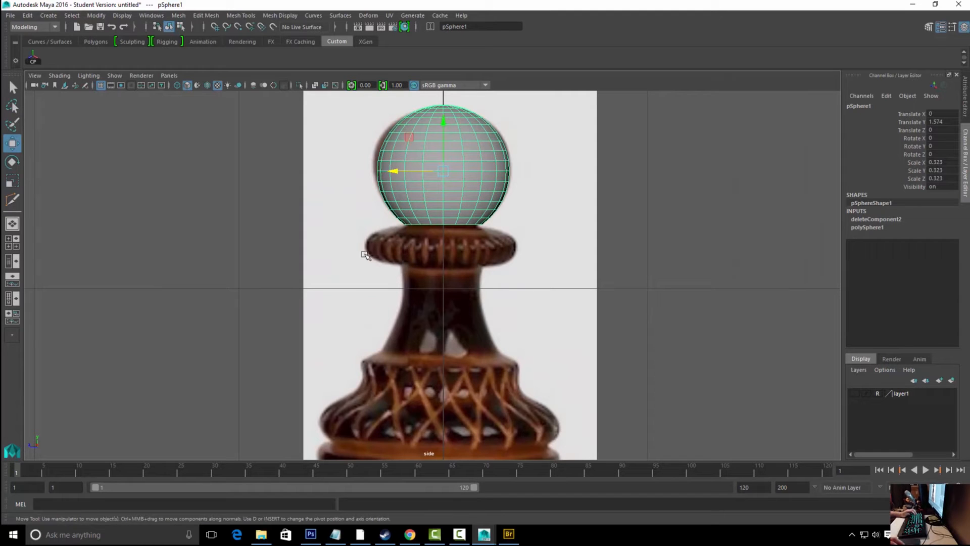
{"action": "right_click_drag", "start_coordinate": [459, 218], "coordinate": [458, 191]}
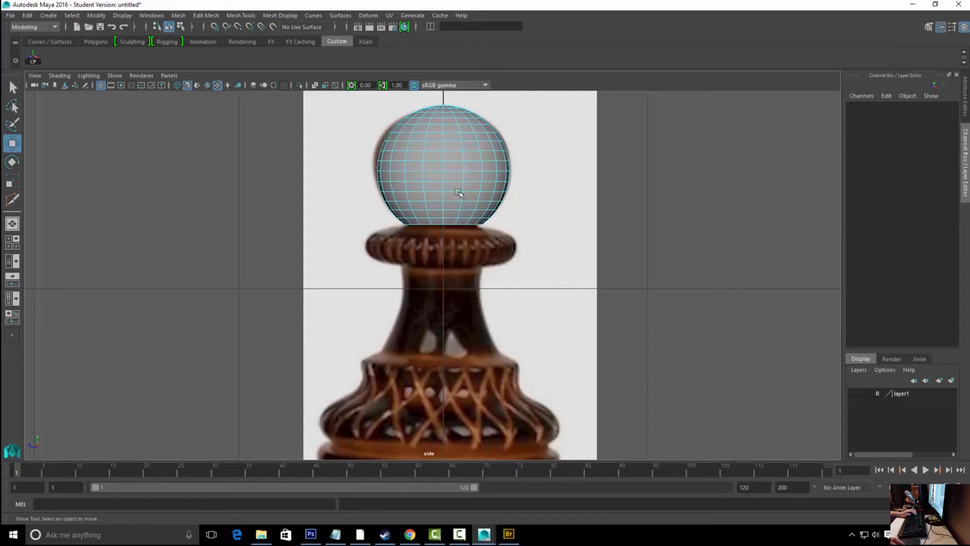
{"action": "double_click", "coordinate": [453, 225]}
{"action": "key", "text": "space"}
{"action": "left_click_drag", "start_coordinate": [493, 197], "coordinate": [495, 169]}
{"action": "left_click_drag", "start_coordinate": [536, 216], "coordinate": [496, 199], "text": "alt"}
{"action": "right_click_drag", "start_coordinate": [496, 199], "coordinate": [505, 226], "text": "alt"}
{"action": "key", "text": "q"}
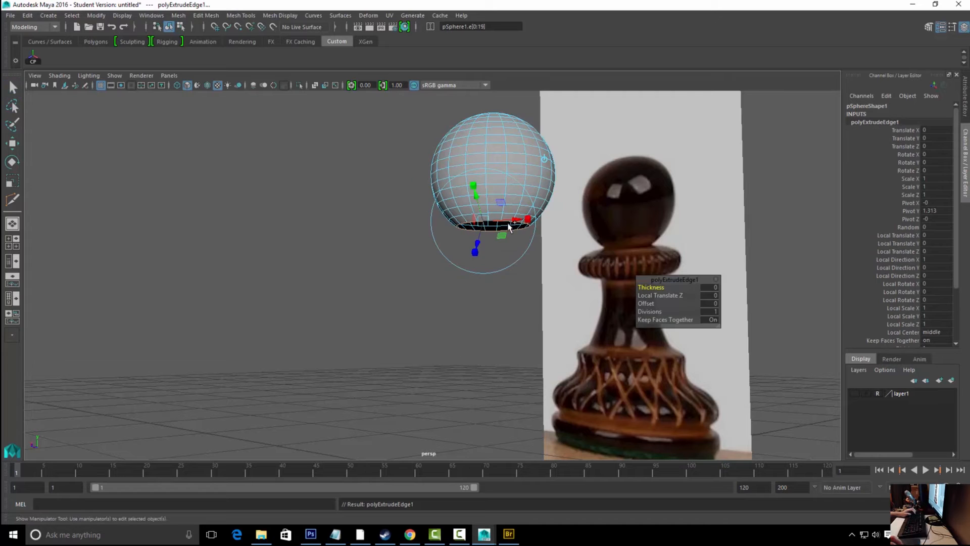
Pull the extruded edges straight down to the lower edge of the pawn's collar in the side view
{"action": "middle_click_drag", "start_coordinate": [431, 208], "coordinate": [359, 239], "text": "alt"}
{"action": "right_click_drag", "start_coordinate": [359, 239], "coordinate": [544, 253], "text": "alt"}
{"action": "key", "text": "w"}
{"action": "left_click_drag", "start_coordinate": [411, 191], "coordinate": [475, 231]}
{"action": "key", "text": "space"}
{"action": "right_click_drag", "start_coordinate": [475, 231], "coordinate": [667, 266], "text": "alt"}
{"action": "left_click", "coordinate": [448, 191]}
{"action": "left_click_drag", "start_coordinate": [448, 191], "coordinate": [450, 205]}
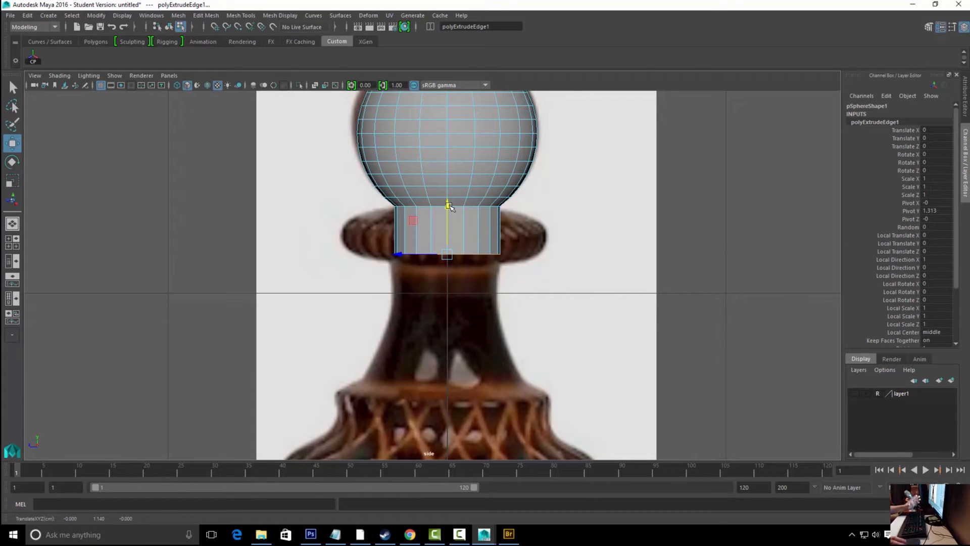
{"action": "left_click_drag", "start_coordinate": [449, 205], "coordinate": [450, 214]}
{"action": "key", "text": "q"}
Examine the extruded band beneath the sphere in the perspective view and return to the side view
{"action": "right_click_drag", "start_coordinate": [462, 226], "coordinate": [507, 192]}
{"action": "left_click", "coordinate": [554, 194]}
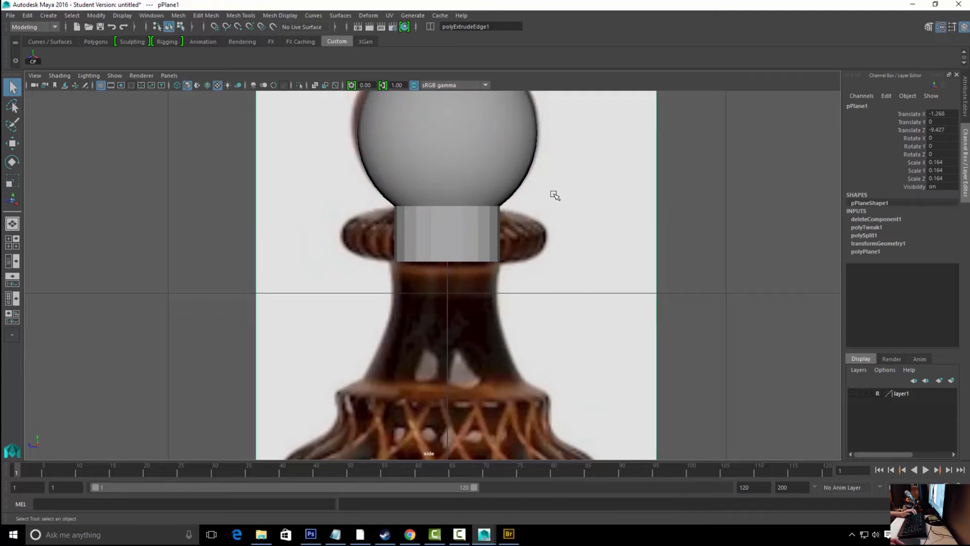
{"action": "key", "text": "space"}
{"action": "left_click_drag", "start_coordinate": [505, 197], "coordinate": [507, 160]}
{"action": "left_click_drag", "start_coordinate": [416, 273], "coordinate": [449, 281], "text": "alt"}
{"action": "left_click", "coordinate": [579, 297]}
{"action": "left_click_drag", "start_coordinate": [580, 298], "coordinate": [617, 264], "text": "alt"}
{"action": "key", "text": "space"}
Insert an edge loop around the middle of the extruded band
{"action": "right_click_drag", "start_coordinate": [453, 232], "coordinate": [453, 209]}
{"action": "left_click", "coordinate": [450, 223]}
{"action": "right_click_drag", "start_coordinate": [462, 223], "coordinate": [460, 292], "text": "shift"}
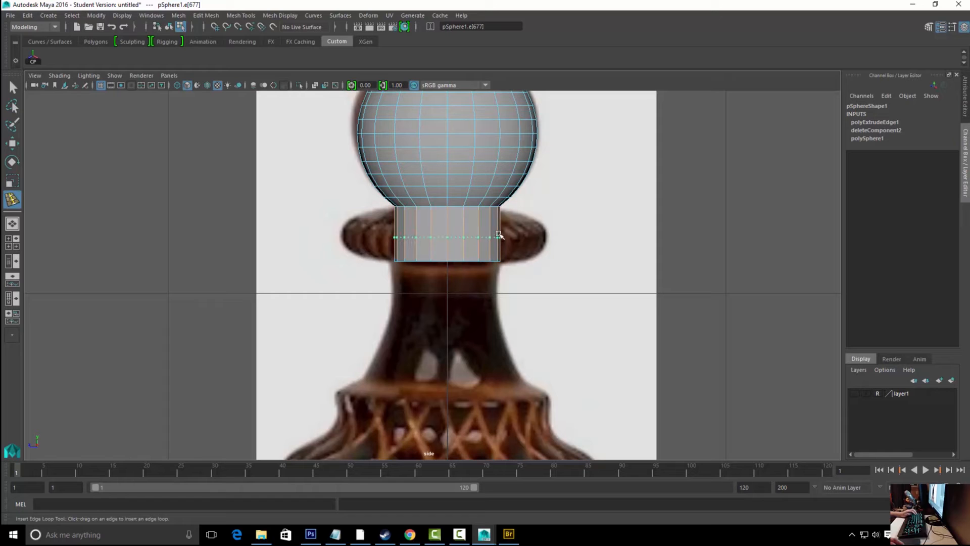
{"action": "left_click_drag", "start_coordinate": [502, 229], "coordinate": [502, 234]}
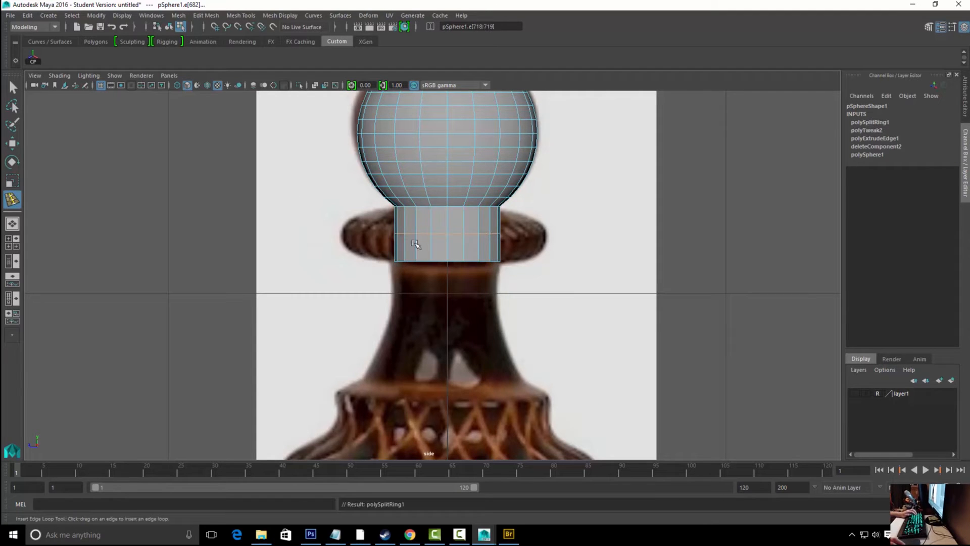
{"action": "key", "text": "q"}
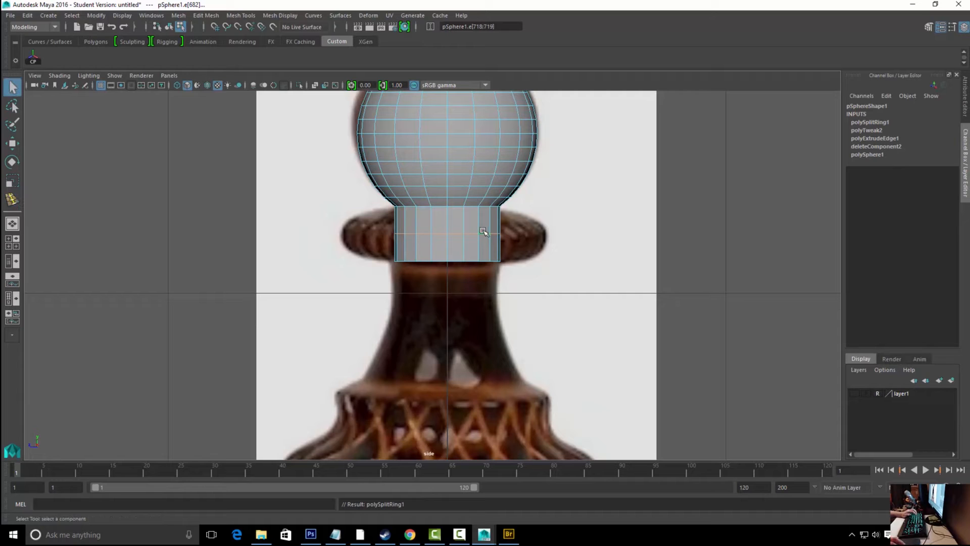
Scale the middle edge loop outward in X and Z to about 1.812 to match the collar's width
{"action": "key", "text": "r"}
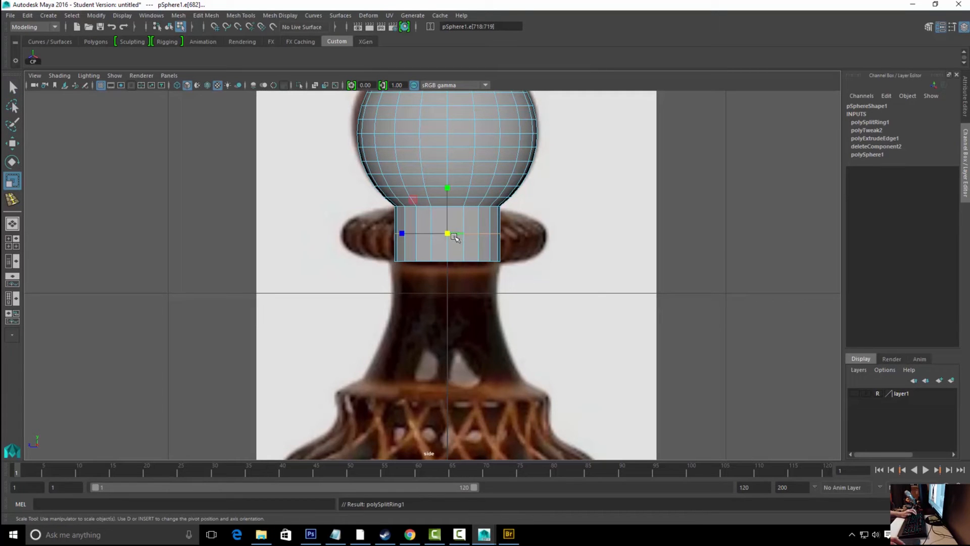
{"action": "key", "text": "space"}
{"action": "left_click_drag", "start_coordinate": [447, 233], "coordinate": [514, 240]}
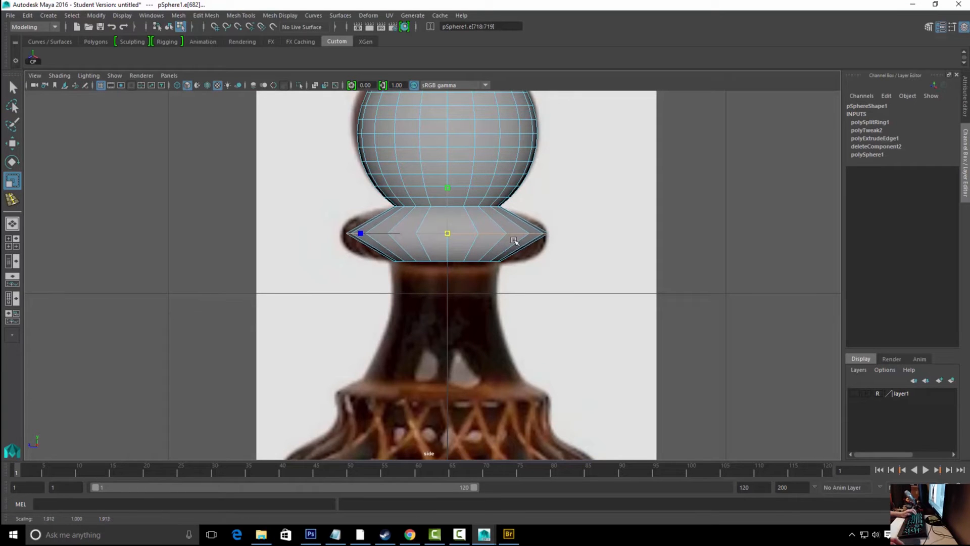
{"action": "key", "text": "q"}
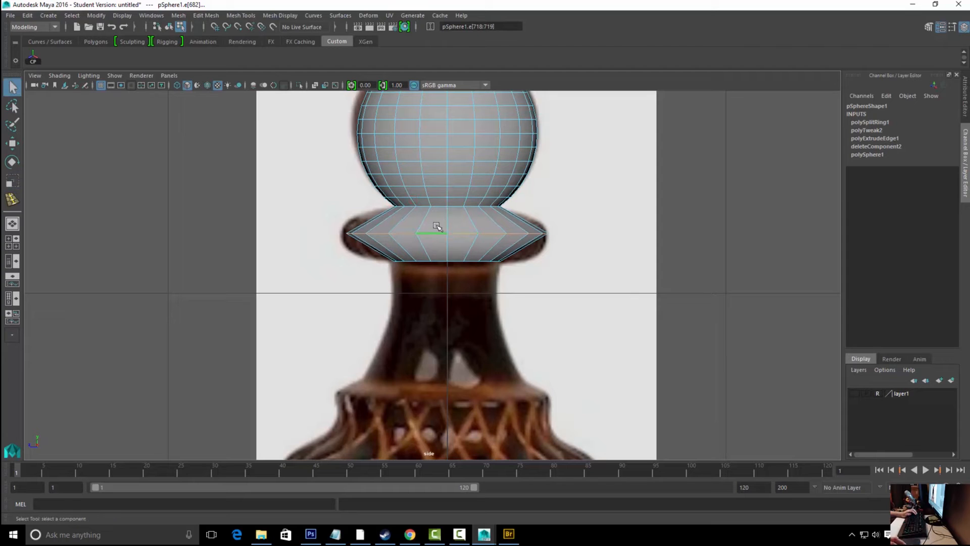
Add an edge loop around the upper half of the collar and scale it outward to the reference outline
{"action": "left_click", "coordinate": [402, 218]}
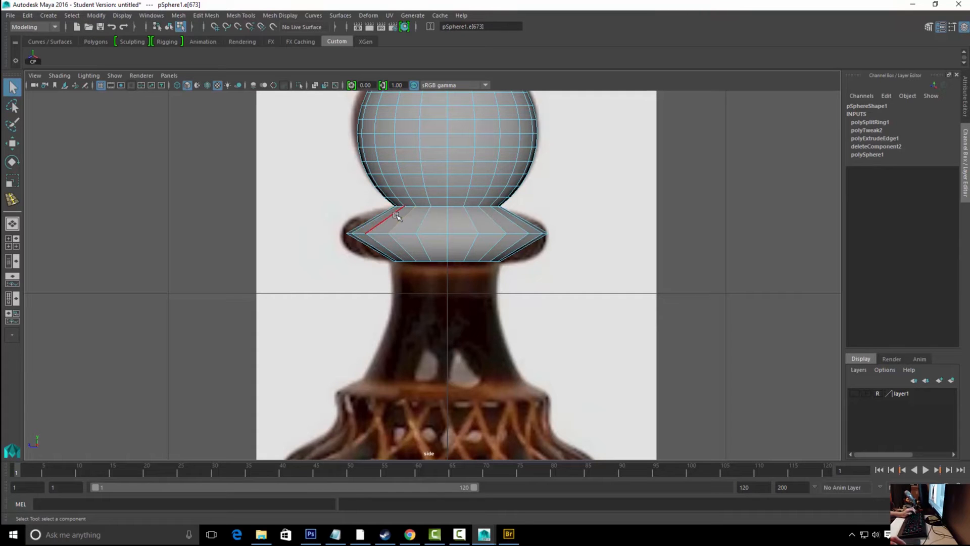
{"action": "right_click_drag", "start_coordinate": [427, 215], "coordinate": [436, 247], "text": "shift"}
{"action": "key", "text": "r"}
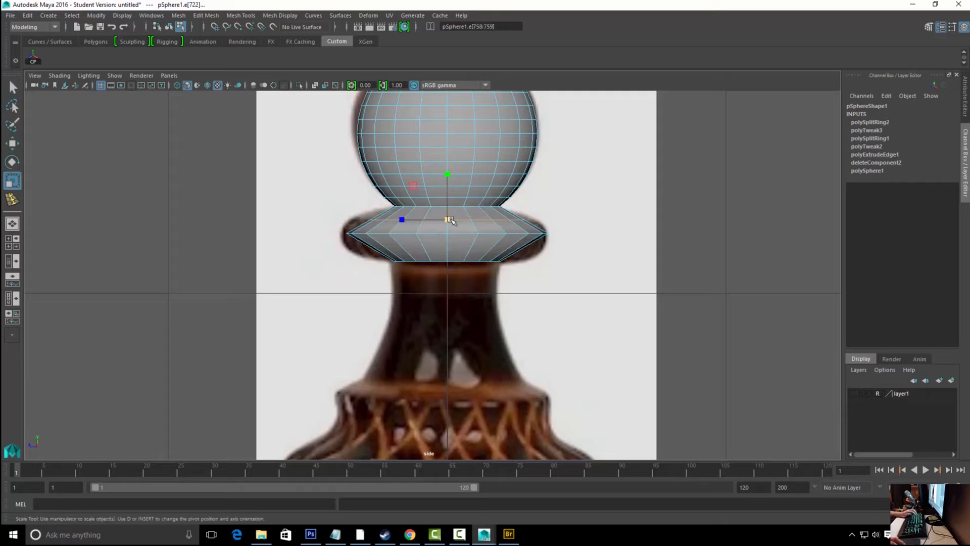
{"action": "left_click_drag", "start_coordinate": [448, 220], "coordinate": [474, 220]}
{"action": "key", "text": "q"}
Add another edge loop just below the sphere and scale it slightly outward to round the collar's top
{"action": "left_click", "coordinate": [447, 212]}
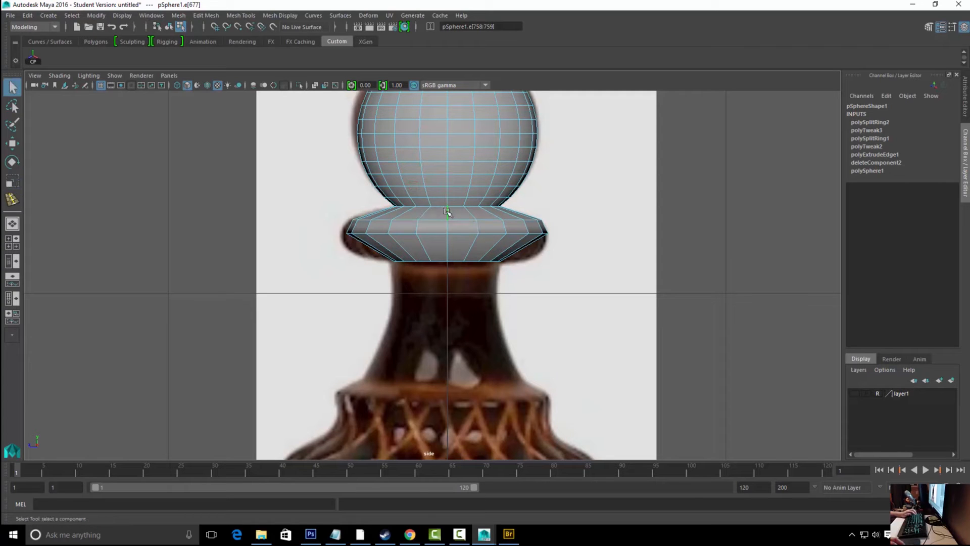
{"action": "key", "text": "g"}
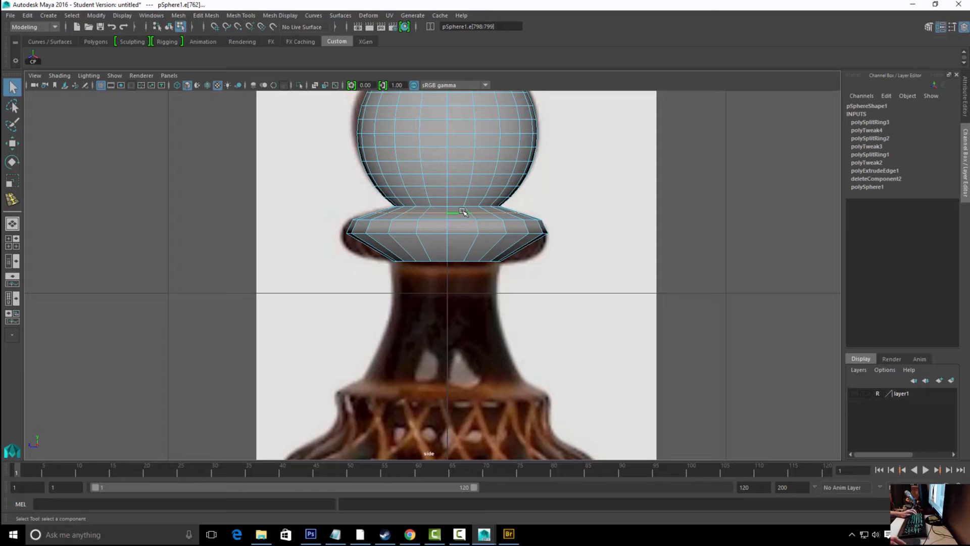
{"action": "key", "text": "r"}
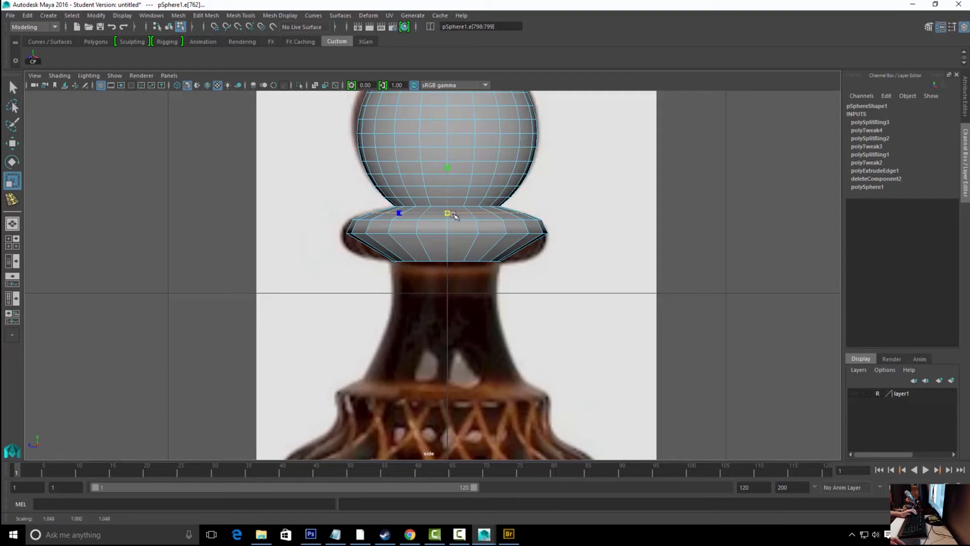
{"action": "key", "text": "q"}
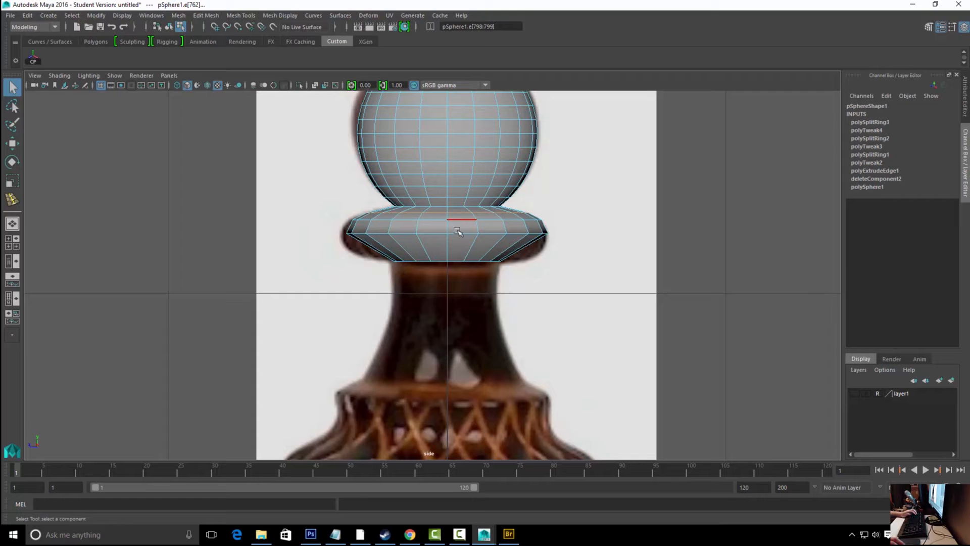
Add an edge loop around the collar's lower half and scale it outward to match the reference outline
{"action": "left_click", "coordinate": [449, 245]}
{"action": "key", "text": "g"}
{"action": "key", "text": "r"}
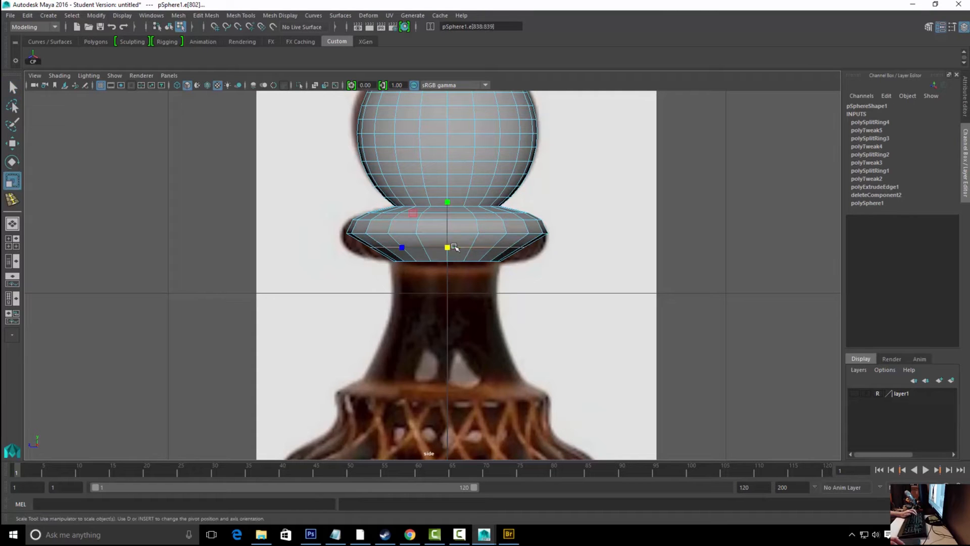
{"action": "left_click_drag", "start_coordinate": [447, 248], "coordinate": [470, 243]}
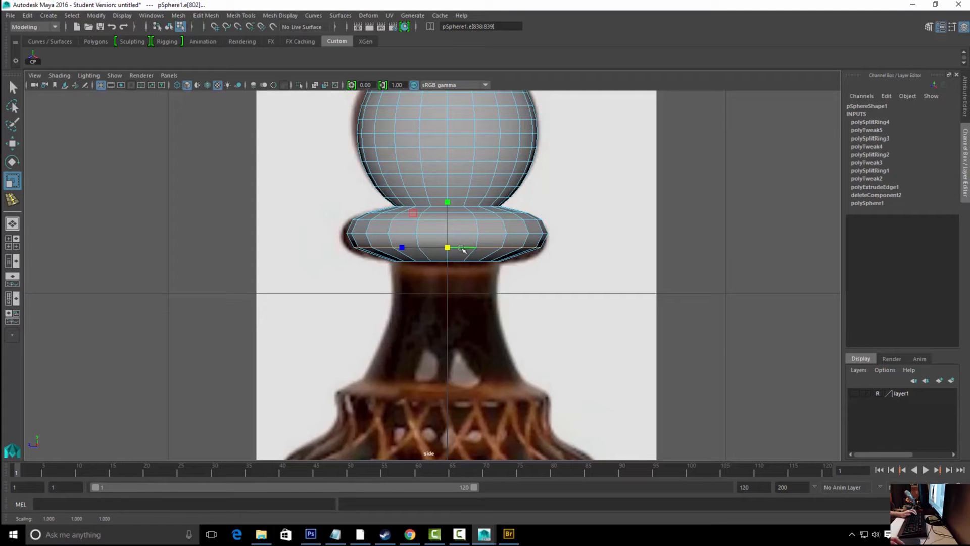
Add one more edge loop near the collar's bottom edge and scale it outward to round the underside
{"action": "left_click", "coordinate": [448, 254]}
{"action": "key", "text": "g"}
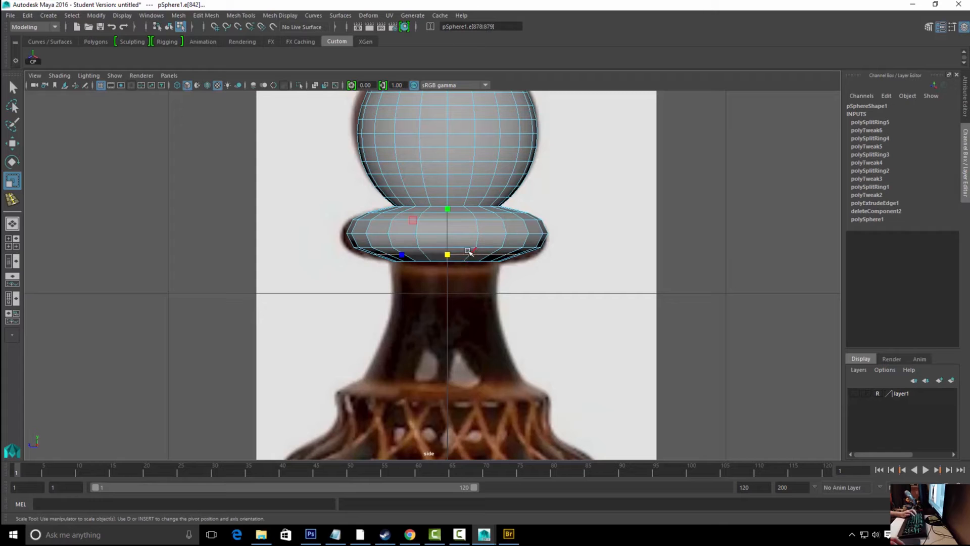
{"action": "left_click_drag", "start_coordinate": [447, 254], "coordinate": [457, 252]}
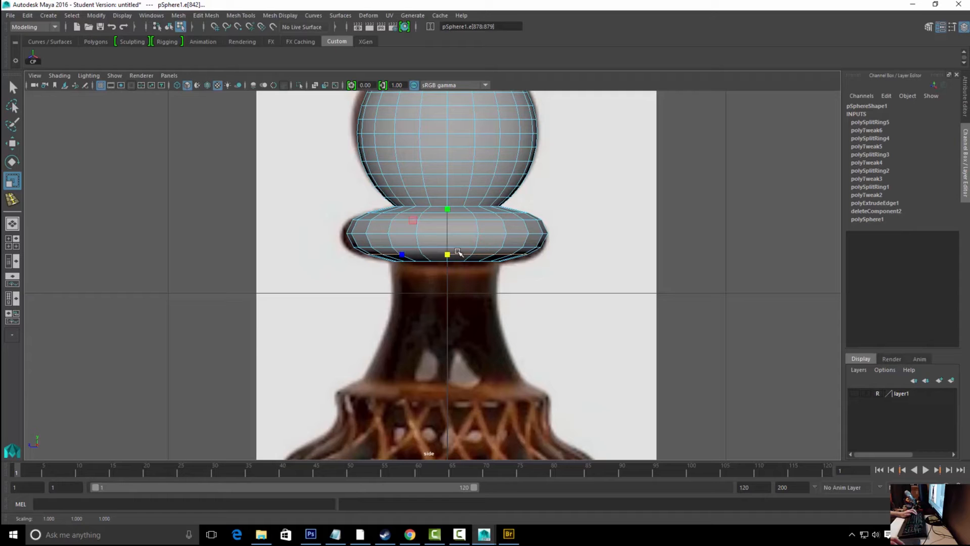
{"action": "key", "text": "q"}
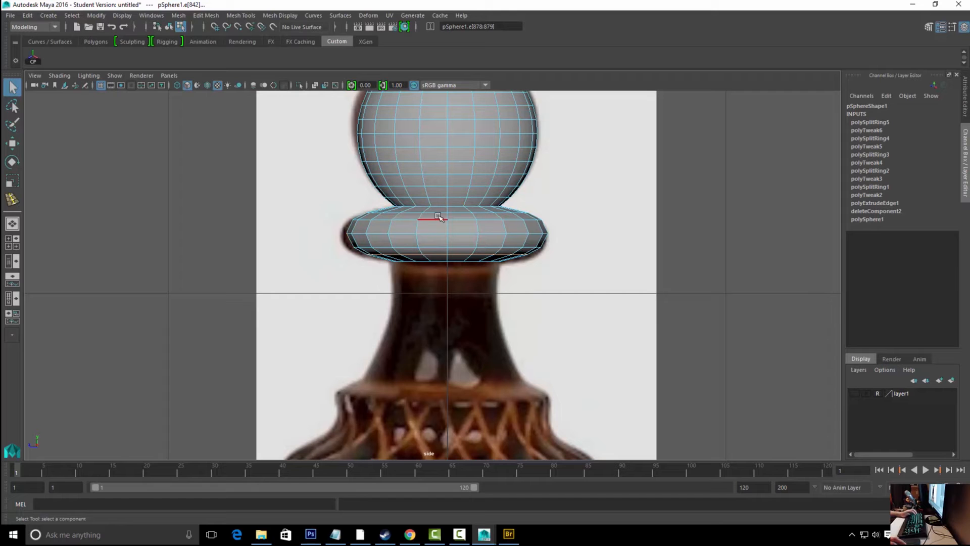
Duplicate the pawn head and collar mesh in object mode and move the copy to about Translate Z -0.29
{"action": "right_click_drag", "start_coordinate": [435, 218], "coordinate": [488, 198]}
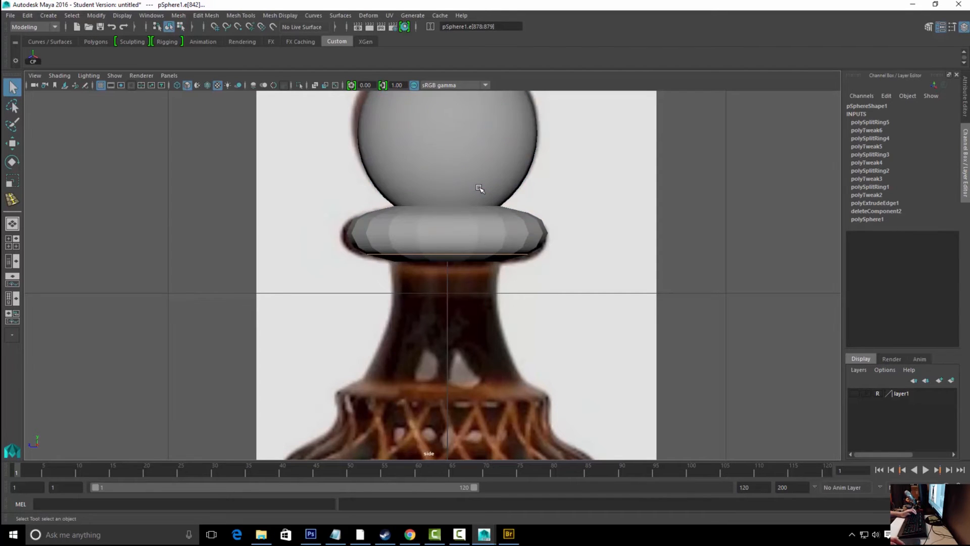
{"action": "left_click", "coordinate": [479, 187]}
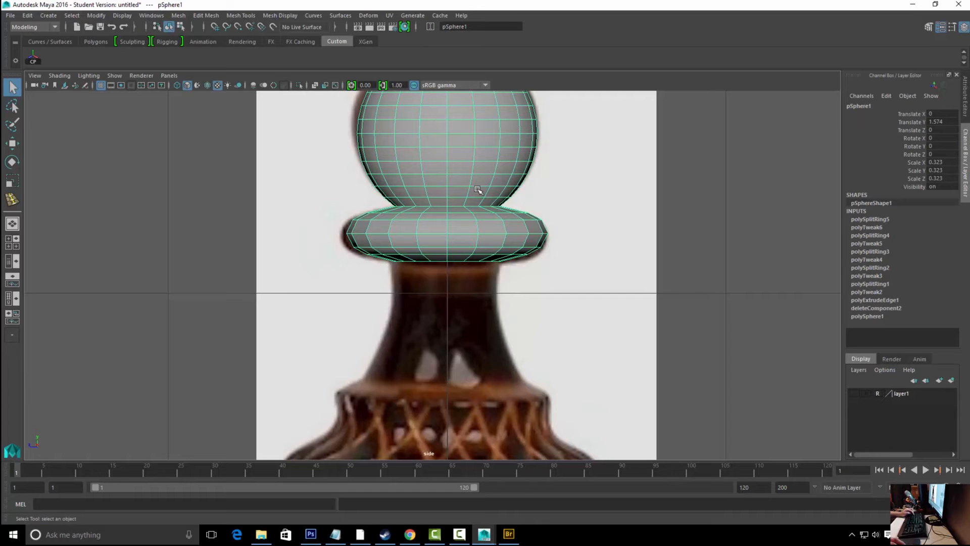
{"action": "key", "text": "ctrl+d"}
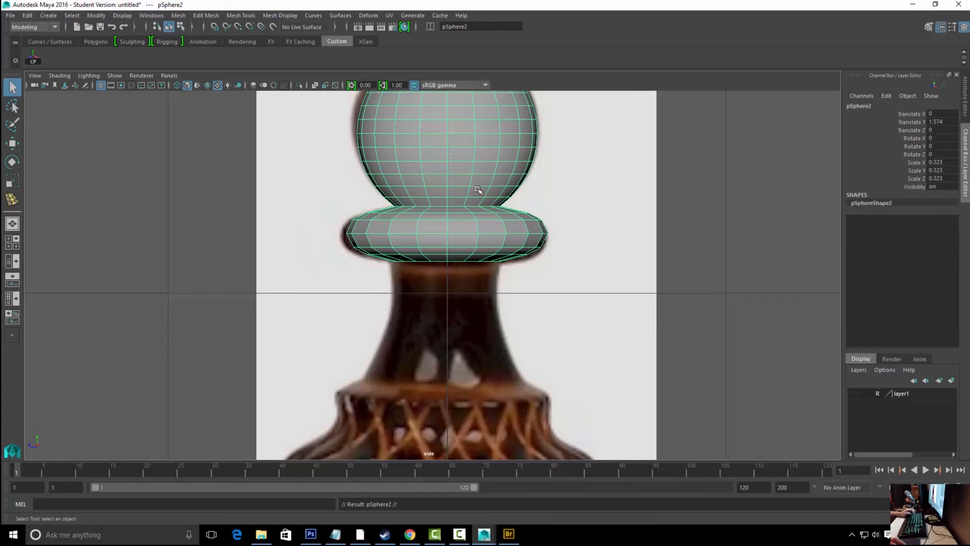
{"action": "key", "text": "w"}
{"action": "left_click_drag", "start_coordinate": [396, 133], "coordinate": [475, 133]}
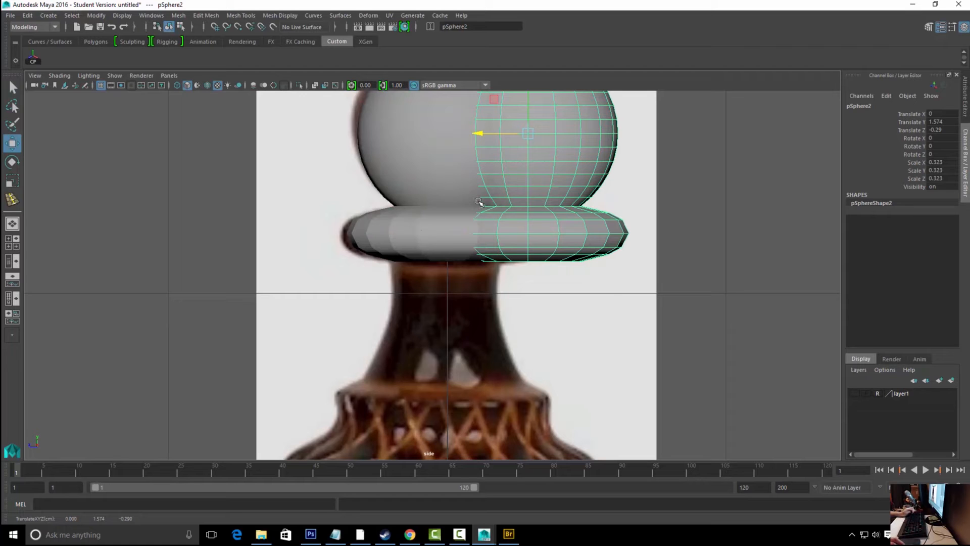
Move the duplicated head and collar clear of the original to Translate Z -0.884
{"action": "key", "text": "ctrl+z"}
{"action": "middle_click_drag", "start_coordinate": [469, 112], "coordinate": [449, 186], "text": "alt"}
{"action": "left_click_drag", "start_coordinate": [379, 196], "coordinate": [627, 196]}
{"action": "key", "text": "q"}
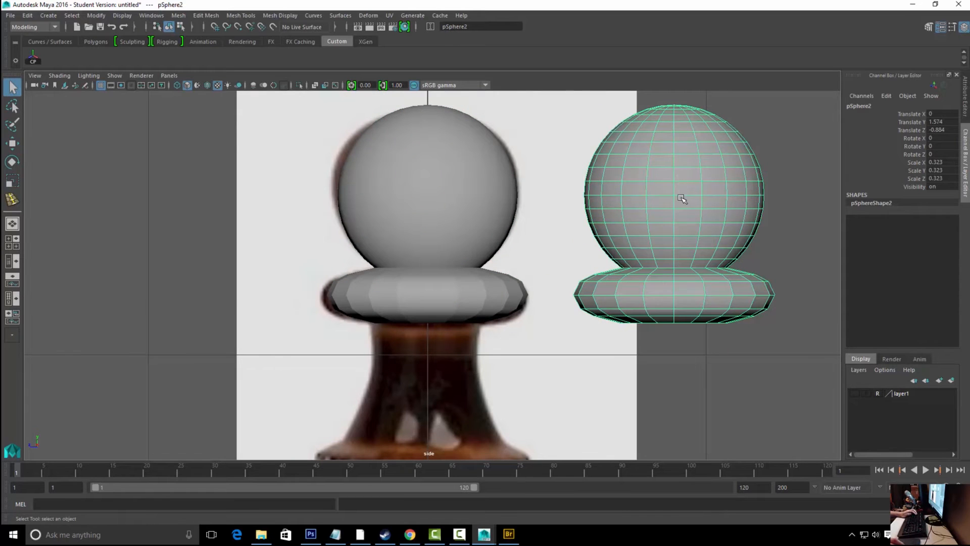
Delete the faces of the sphere and of the collar's lower half from the copy, keeping only the collar's upper half
{"action": "key", "text": "F11"}
{"action": "mouse_move", "coordinate": [559, 95]}
{"action": "left_mouse_down"}
{"action": "mouse_move", "coordinate": [610, 113]}
{"action": "mouse_move", "coordinate": [810, 240]}
{"action": "mouse_move", "coordinate": [823, 280]}
{"action": "mouse_move", "coordinate": [813, 286]}
{"action": "mouse_move", "coordinate": [804, 354]}
{"action": "left_mouse_up"}
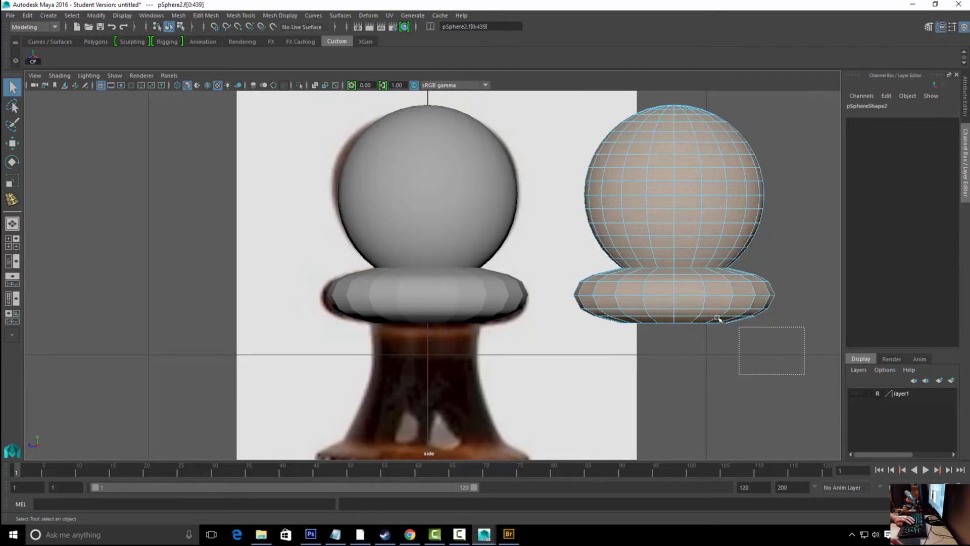
{"action": "key", "text": "ctrl+z"}
{"action": "key", "text": "ctrl+z"}
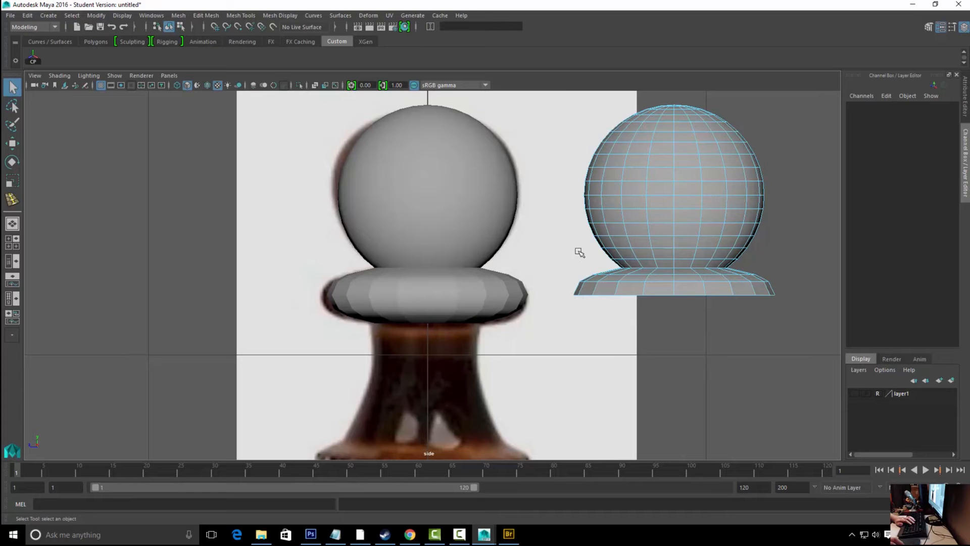
{"action": "left_click_drag", "start_coordinate": [587, 261], "coordinate": [803, 85]}
{"action": "key", "text": "Delete"}
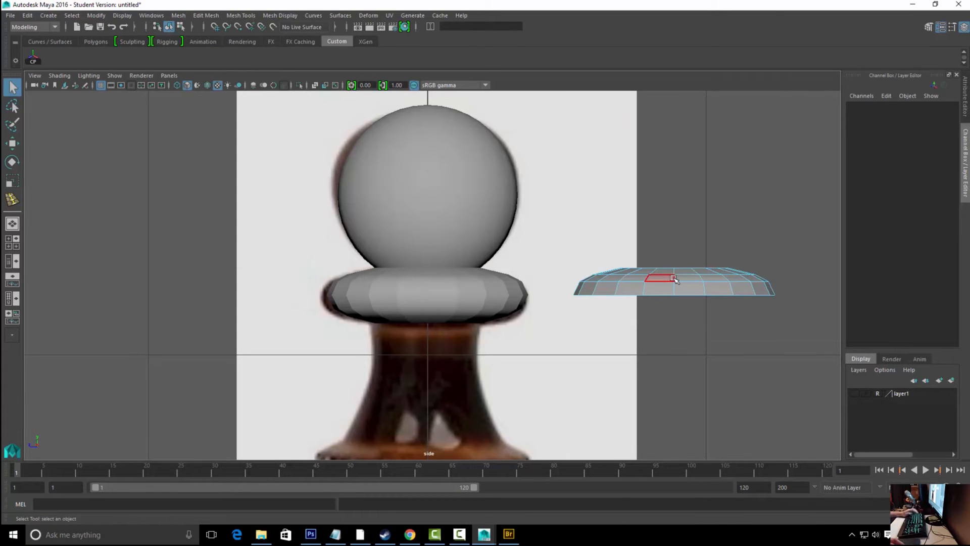
Center the pivot of the copied collar half in object mode and flip it upside down with Rotate X -180
{"action": "left_click", "coordinate": [697, 277]}
{"action": "key", "text": "e"}
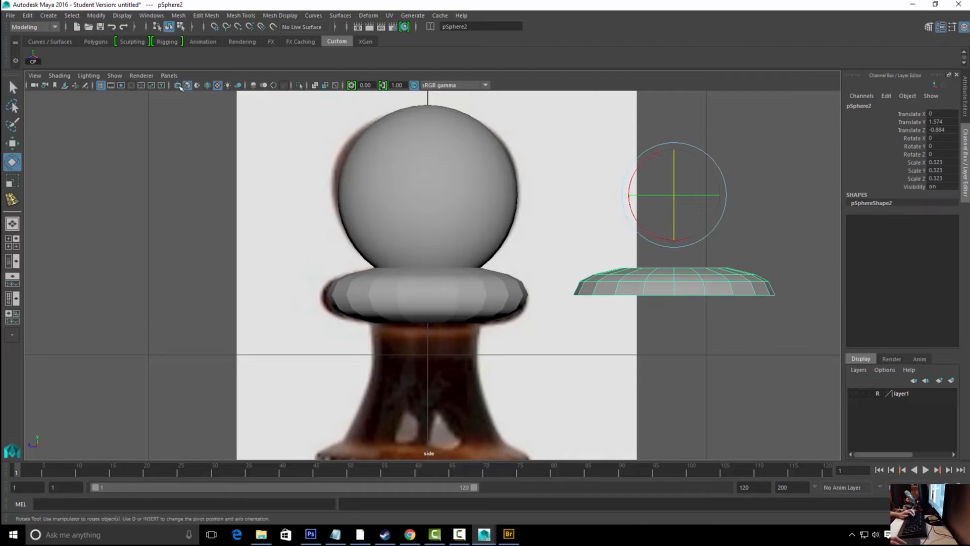
{"action": "left_click", "coordinate": [33, 58]}
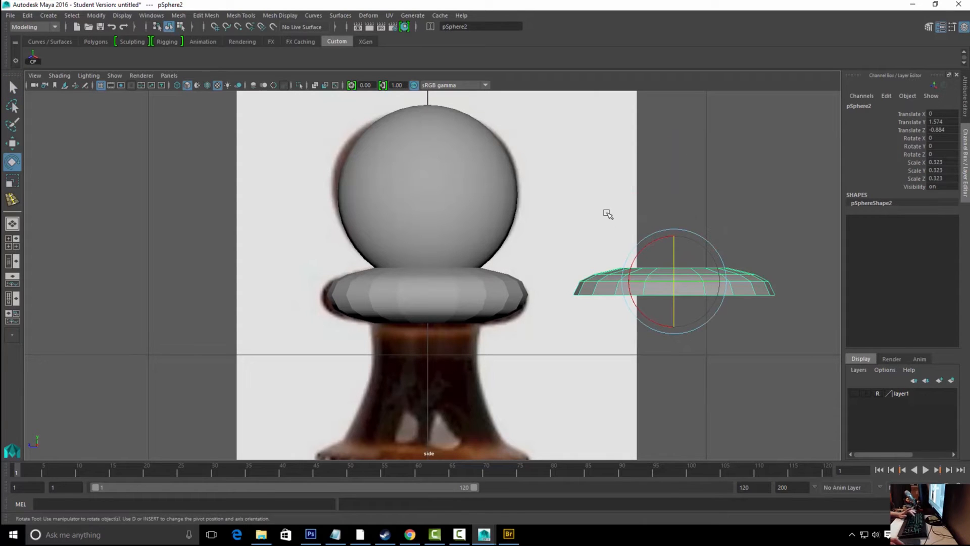
{"action": "left_click_drag", "start_coordinate": [645, 245], "coordinate": [788, 234]}
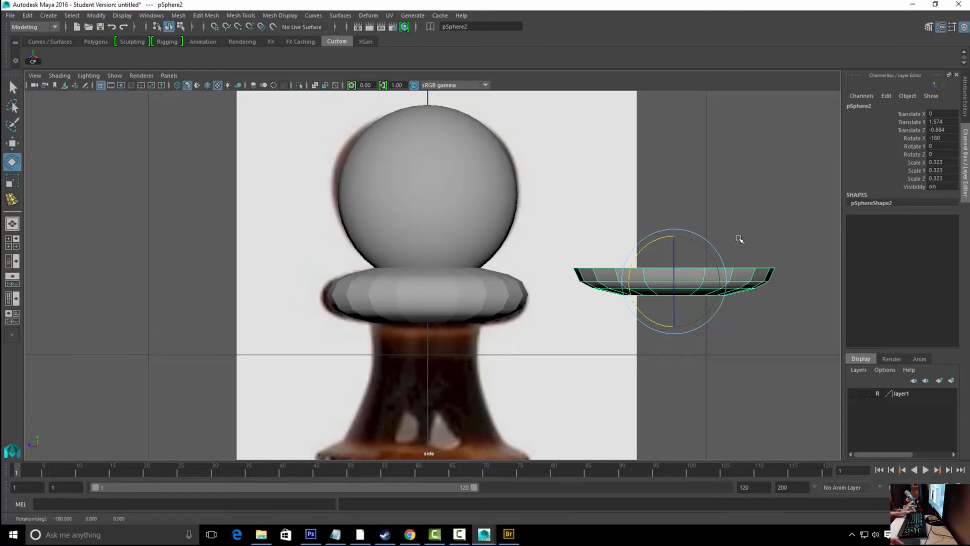
Snap the pivot of the flipped collar half to a vertex on its upper rim
{"action": "key", "text": "w"}
{"action": "key", "text": "v"}
{"action": "key", "text": "d"}
{"action": "middle_click_drag", "start_coordinate": [691, 250], "coordinate": [681, 259]}
{"action": "left_click", "coordinate": [675, 220]}
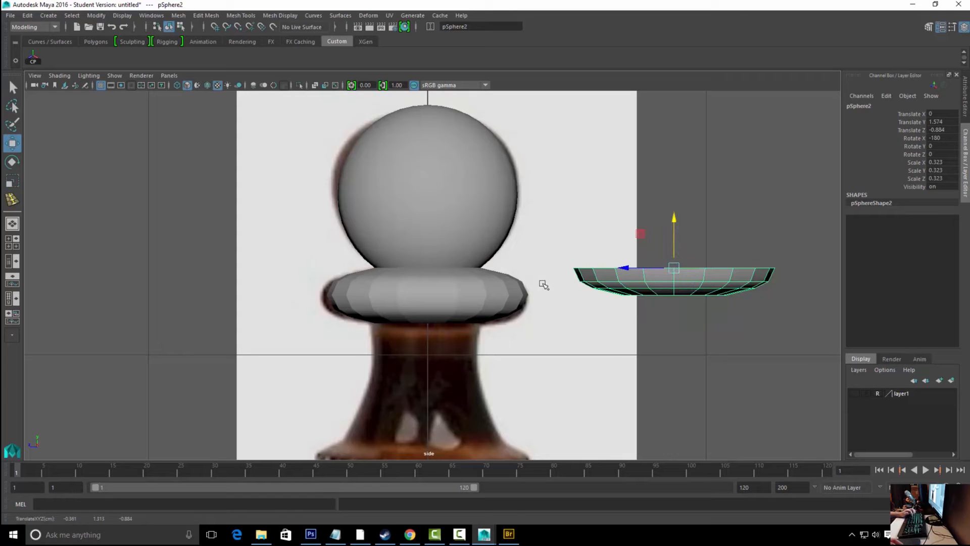
Vertex-snap the flipped half onto the original collar's middle edge loop at Translate Y 1.476 and Translate Z 0
{"action": "key", "text": "v"}
{"action": "middle_click_drag", "start_coordinate": [453, 298], "coordinate": [500, 295]}
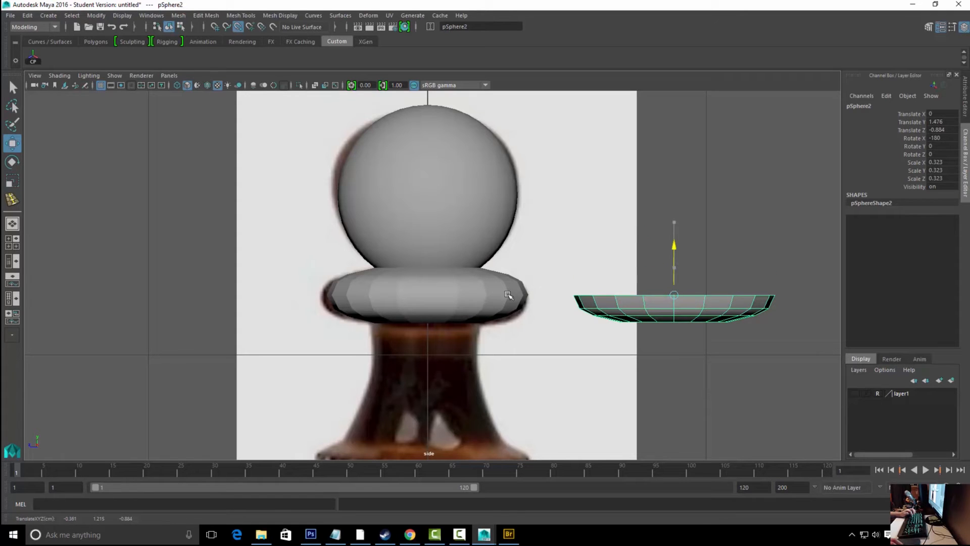
{"action": "left_click", "coordinate": [625, 295]}
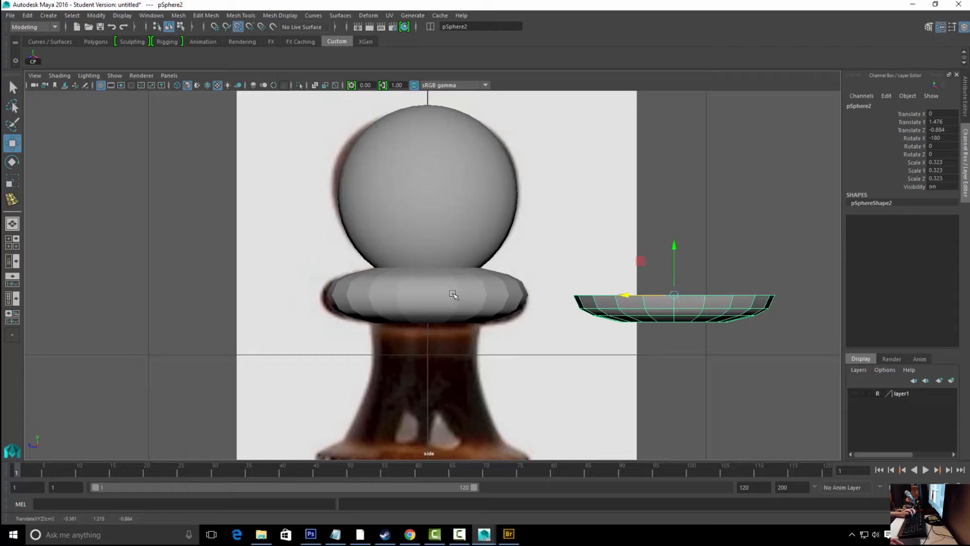
{"action": "key", "text": "v"}
{"action": "middle_click_drag", "start_coordinate": [457, 292], "coordinate": [426, 298]}
Isolate the original pawn head, delete the faces of its collar's lower half, and show all objects again in object mode
{"action": "left_click", "coordinate": [464, 278]}
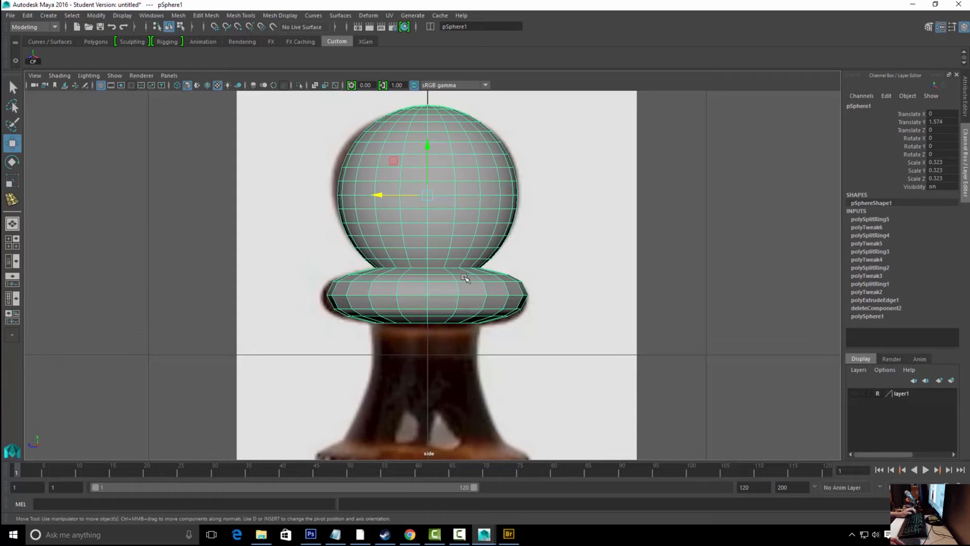
{"action": "left_click", "coordinate": [299, 85]}
{"action": "left_click", "coordinate": [247, 317]}
{"action": "left_click_drag", "start_coordinate": [298, 305], "coordinate": [590, 355]}
{"action": "key", "text": "Delete"}
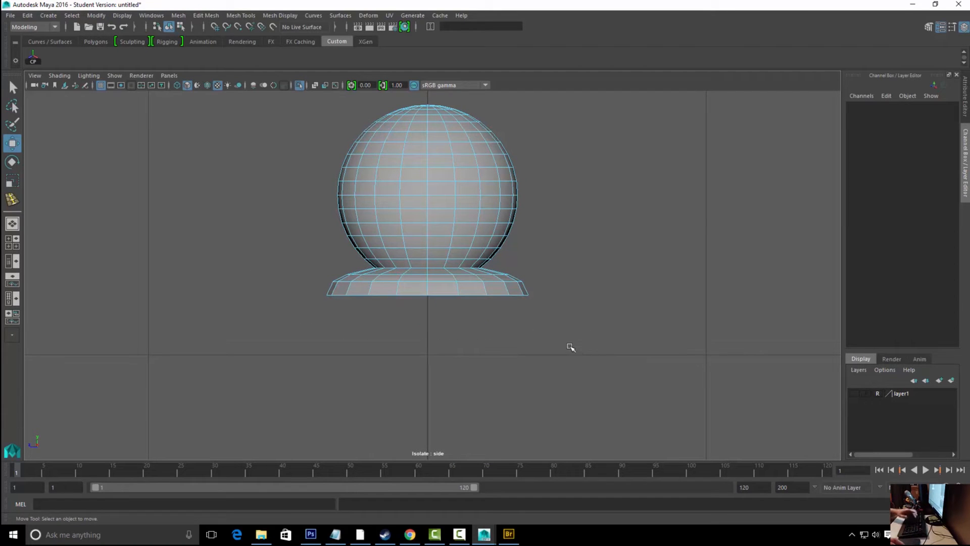
{"action": "key", "text": "q"}
{"action": "right_click_drag", "start_coordinate": [420, 225], "coordinate": [497, 191]}
{"action": "left_click", "coordinate": [446, 125]}
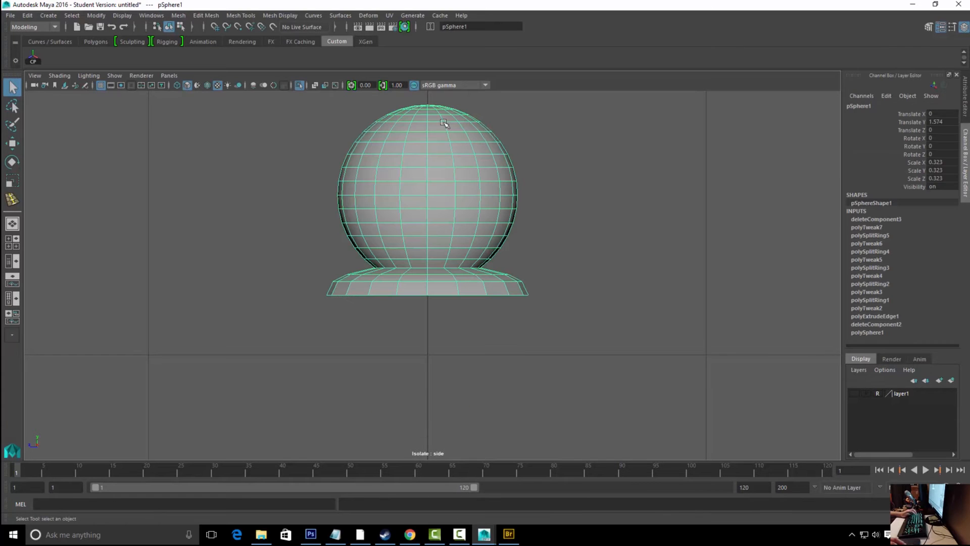
{"action": "left_click", "coordinate": [301, 85]}
Combine the flipped lower collar half and the original head into one mesh
{"action": "left_click", "coordinate": [404, 311]}
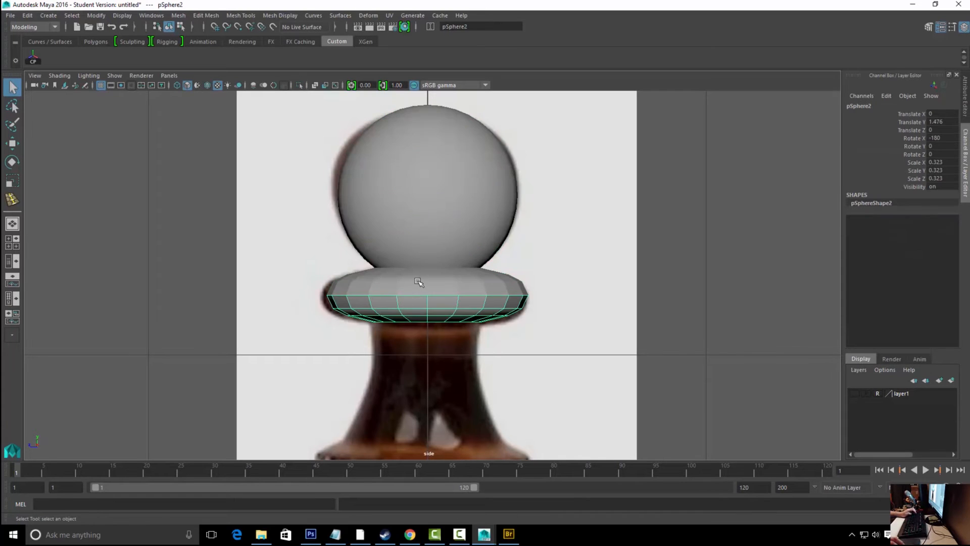
{"action": "left_click", "coordinate": [450, 284], "text": "shift"}
{"action": "right_click_drag", "start_coordinate": [456, 199], "coordinate": [449, 372], "text": "shift"}
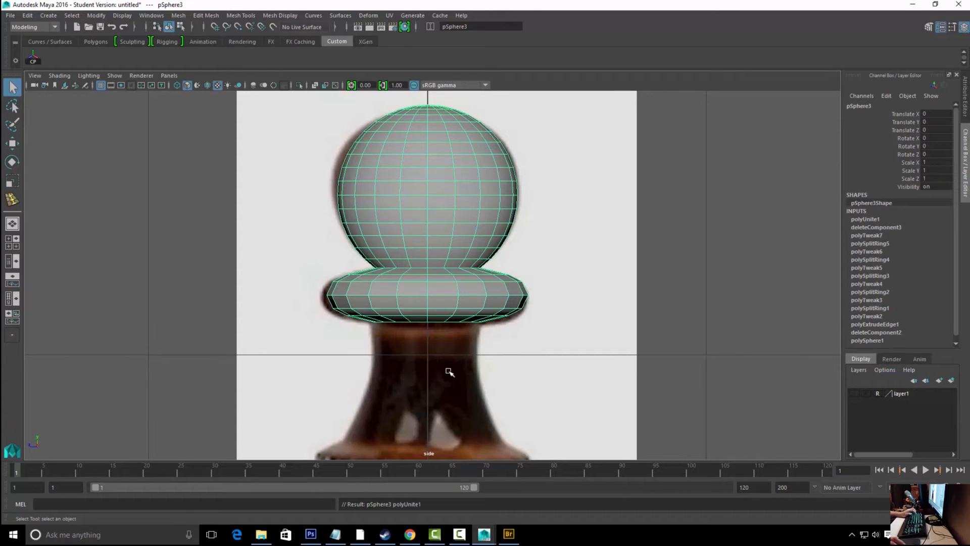
Shift one face just below the collar's middle seam slightly down to test the joint, and undo the move
{"action": "key", "text": "F11"}
{"action": "left_click", "coordinate": [442, 302]}
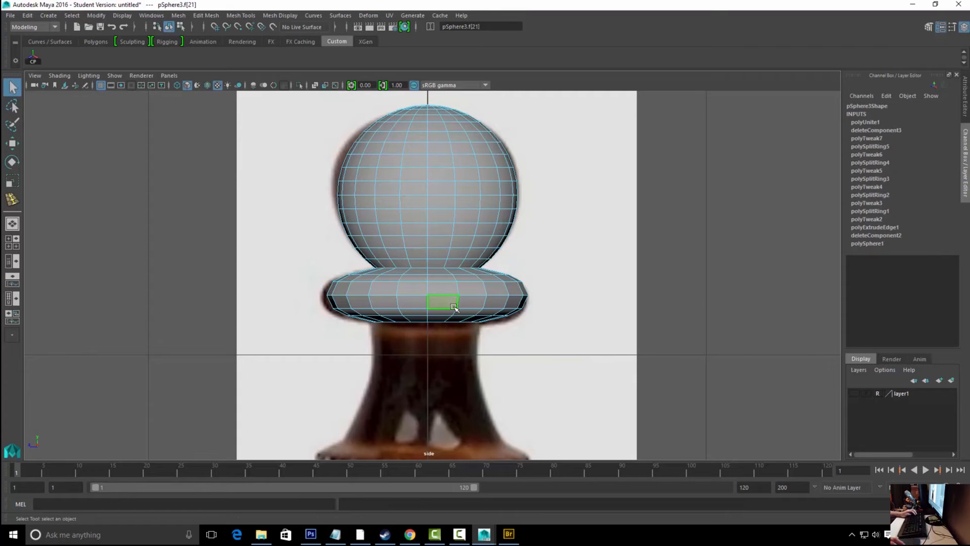
{"action": "key", "text": "w"}
{"action": "left_click_drag", "start_coordinate": [443, 252], "coordinate": [443, 258]}
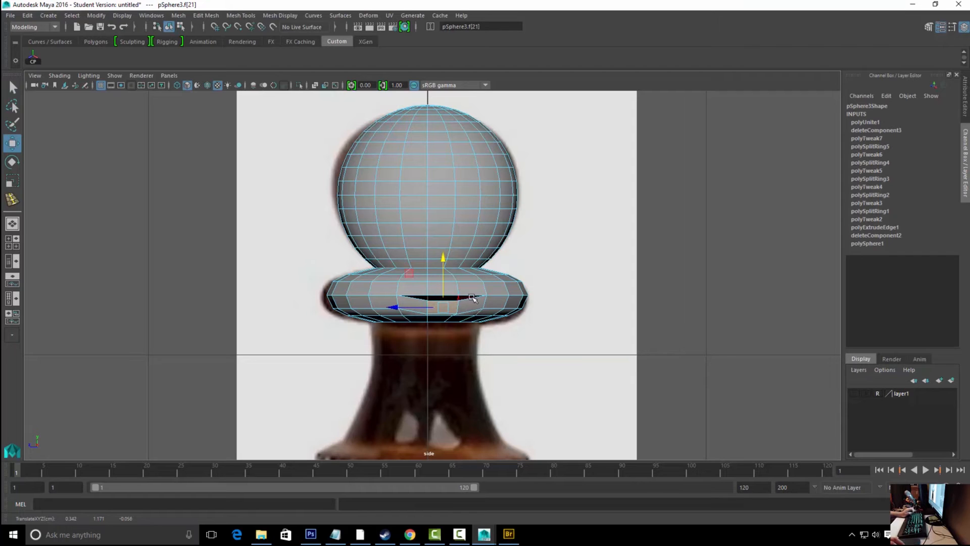
{"action": "key", "text": "ctrl+z"}
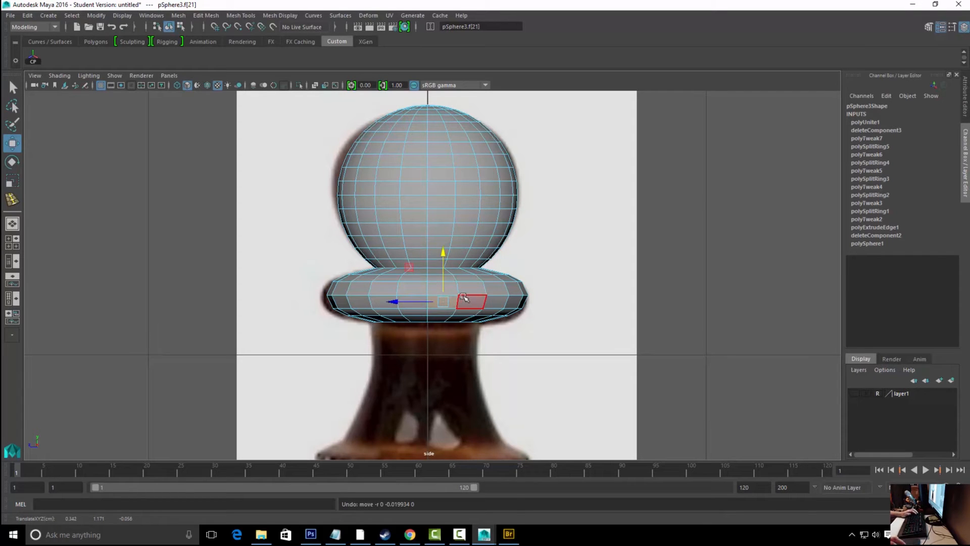
Switch the combined mesh to vertex selection
{"action": "key", "text": "q"}
{"action": "right_click_drag", "start_coordinate": [467, 255], "coordinate": [413, 272]}
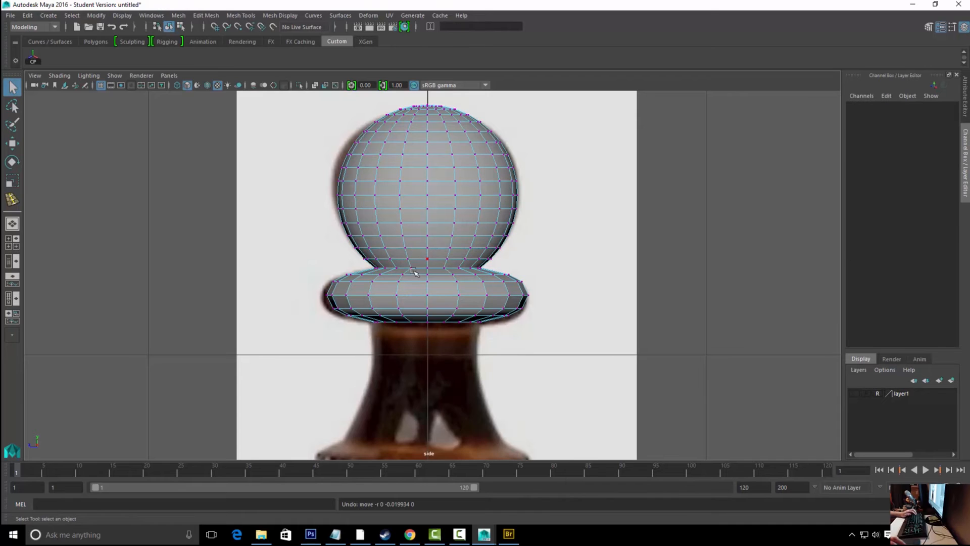
Select the ring of vertices around the collar's widest edge and show the model in the perspective view
{"action": "left_click_drag", "start_coordinate": [320, 287], "coordinate": [556, 302]}
{"action": "key", "text": "space"}
{"action": "left_click_drag", "start_coordinate": [469, 261], "coordinate": [323, 273]}
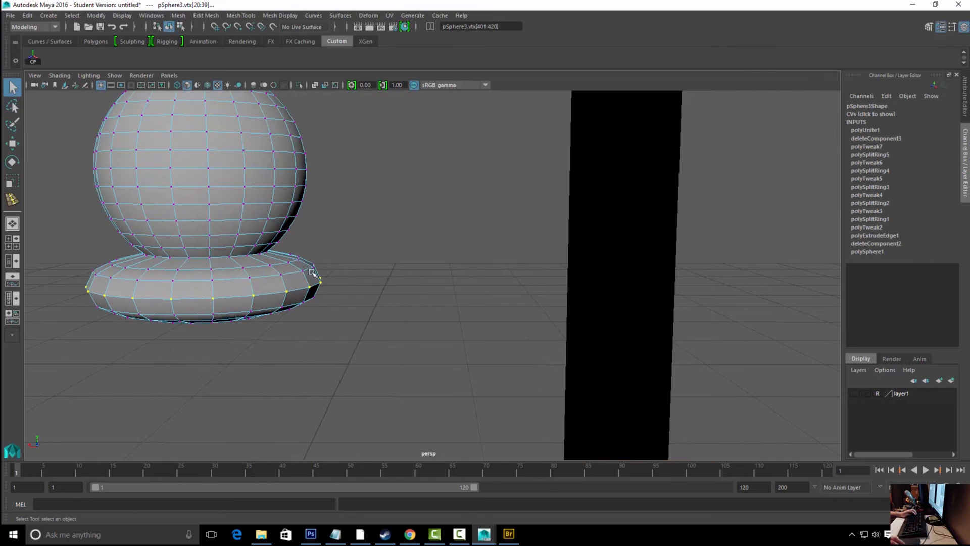
{"action": "left_click_drag", "start_coordinate": [255, 300], "coordinate": [404, 265], "text": "alt"}
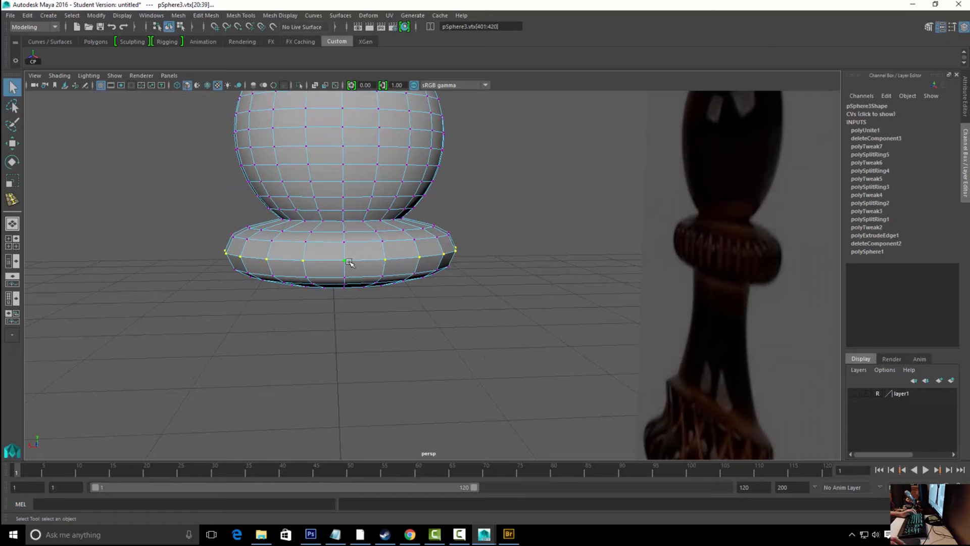
{"action": "left_click_drag", "start_coordinate": [370, 268], "coordinate": [374, 267], "text": "alt"}
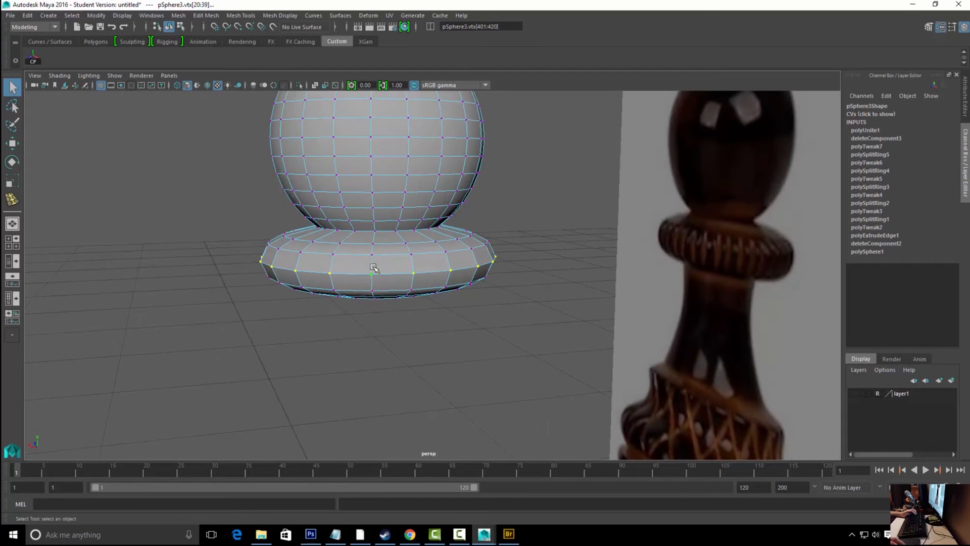
{"action": "left_click_drag", "start_coordinate": [372, 279], "coordinate": [405, 283], "text": "alt"}
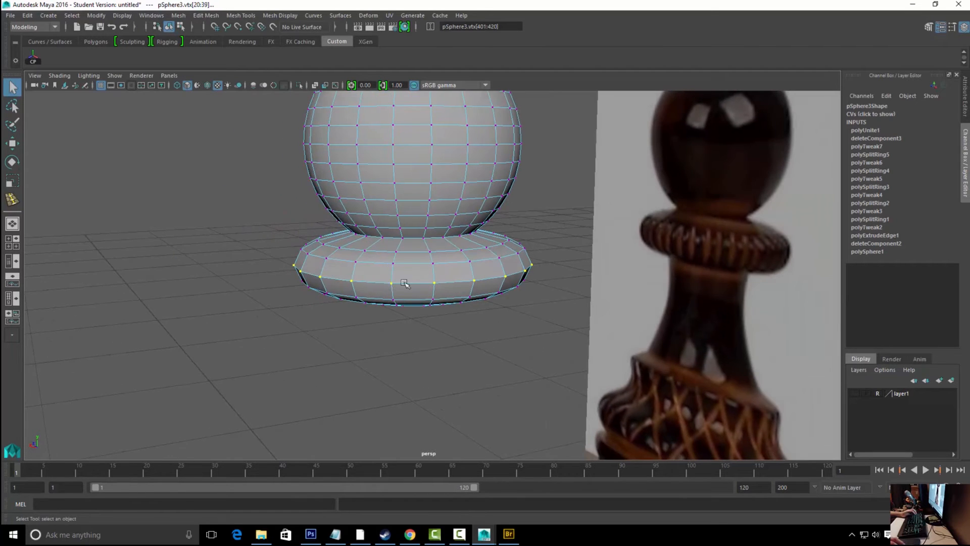
Try picking the vertices around the collar's widest edge one by one
{"action": "left_click", "coordinate": [395, 285]}
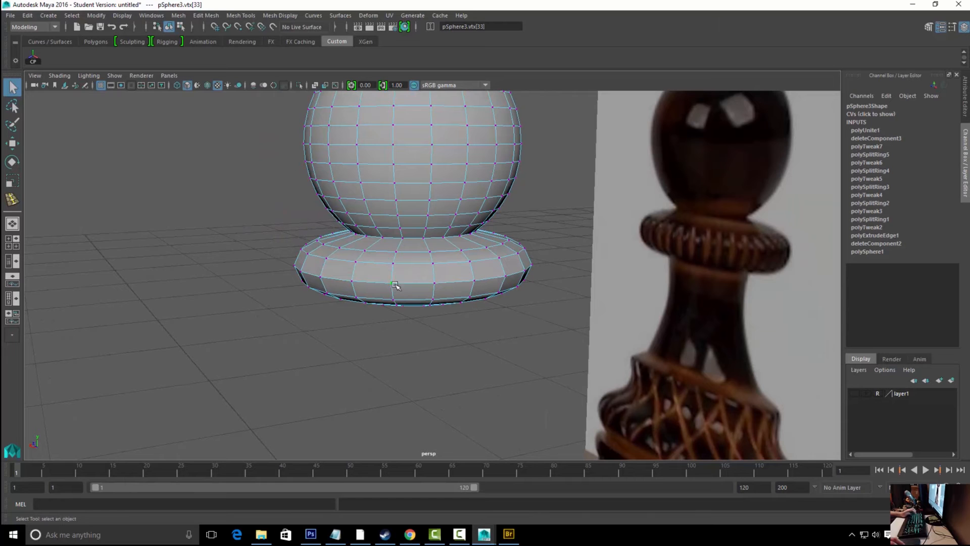
{"action": "left_click", "coordinate": [434, 283], "text": "shift"}
{"action": "left_click_drag", "start_coordinate": [331, 294], "coordinate": [382, 277], "text": "alt"}
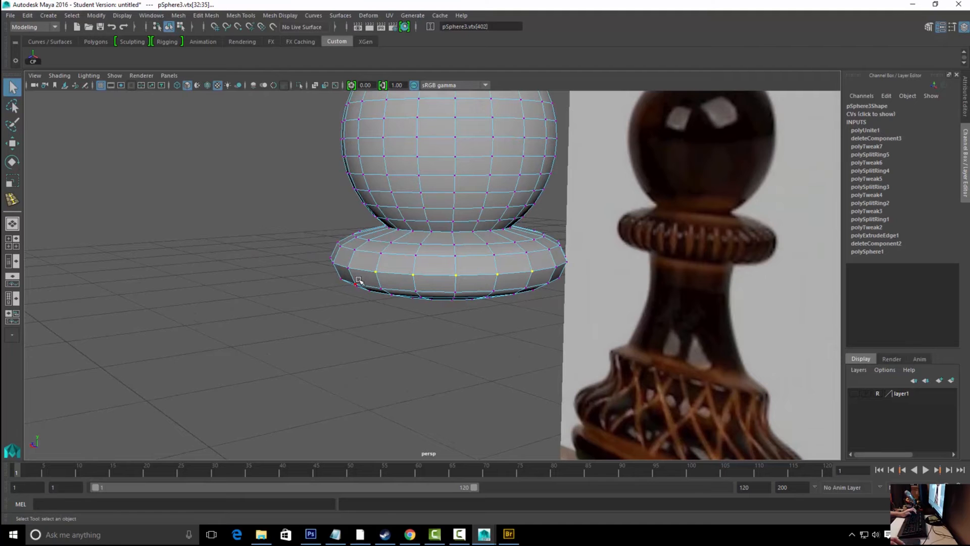
{"action": "left_click_drag", "start_coordinate": [385, 295], "coordinate": [651, 267], "text": "alt"}
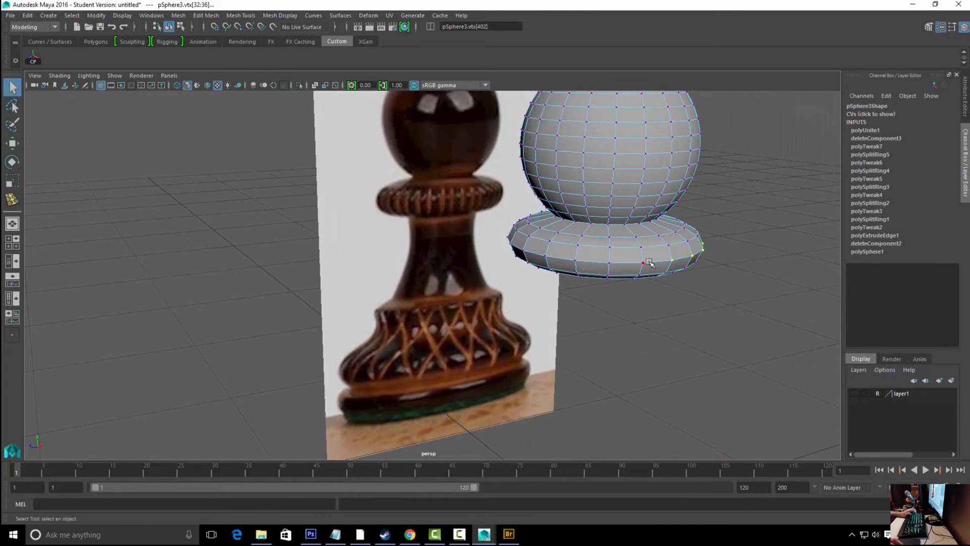
{"action": "left_click", "coordinate": [609, 263], "text": "shift"}
{"action": "left_click_drag", "start_coordinate": [539, 267], "coordinate": [568, 246], "text": "alt"}
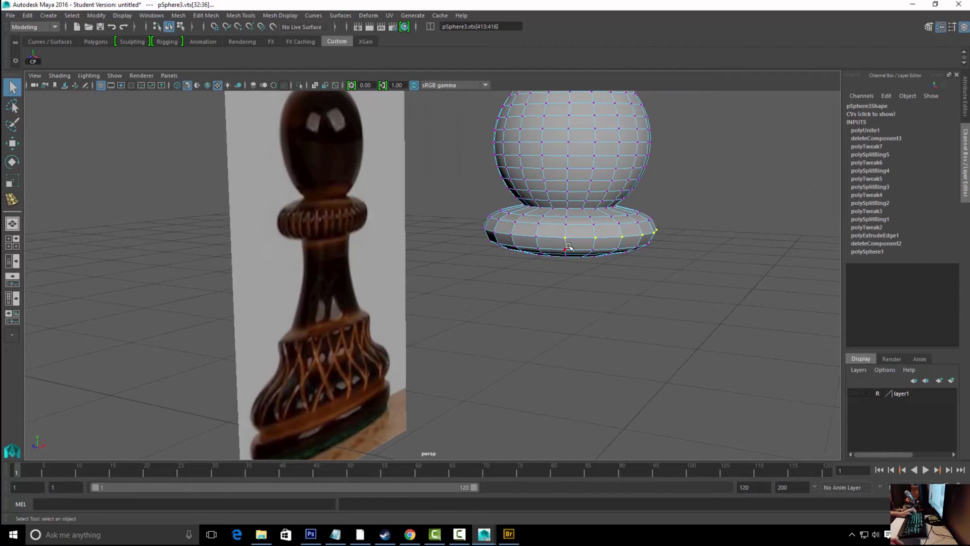
{"action": "left_click", "coordinate": [511, 235], "text": "shift"}
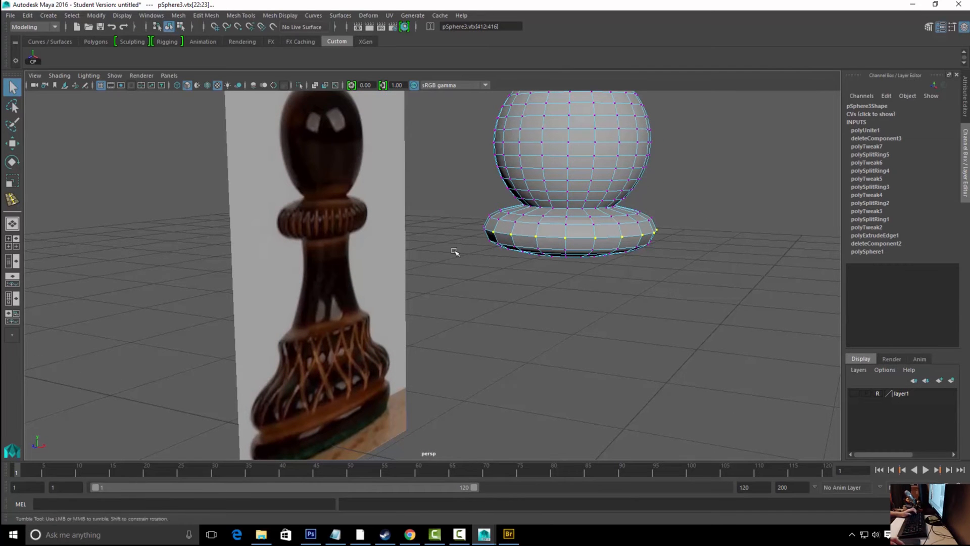
{"action": "left_click_drag", "start_coordinate": [455, 251], "coordinate": [548, 251], "text": "alt"}
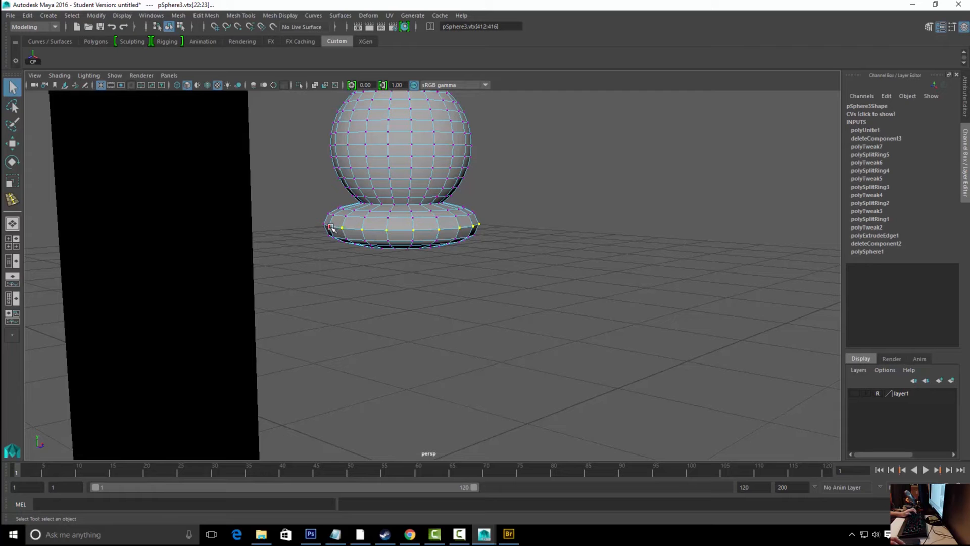
{"action": "left_click_drag", "start_coordinate": [329, 231], "coordinate": [370, 247], "text": "alt"}
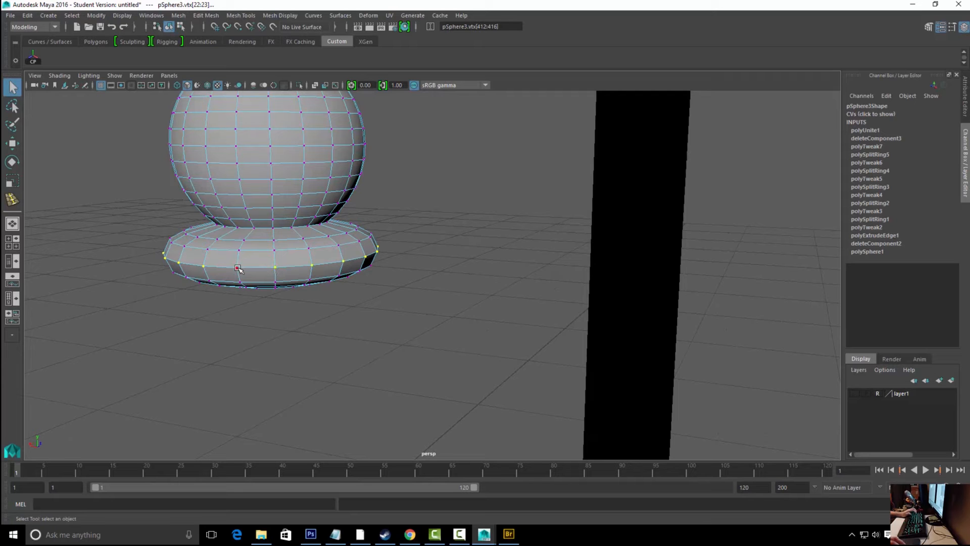
{"action": "left_click_drag", "start_coordinate": [342, 279], "coordinate": [386, 264], "text": "alt"}
Select the whole vertex ring around the collar's widest edge and merge the overlapping vertices
{"action": "left_click_drag", "start_coordinate": [301, 230], "coordinate": [528, 262], "text": "alt"}
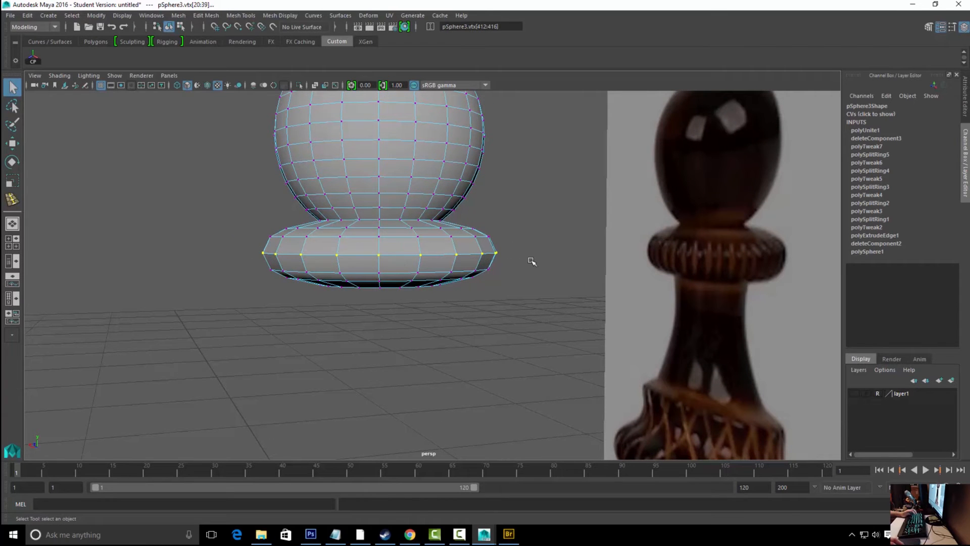
{"action": "left_click_drag", "start_coordinate": [373, 266], "coordinate": [504, 260], "text": "alt"}
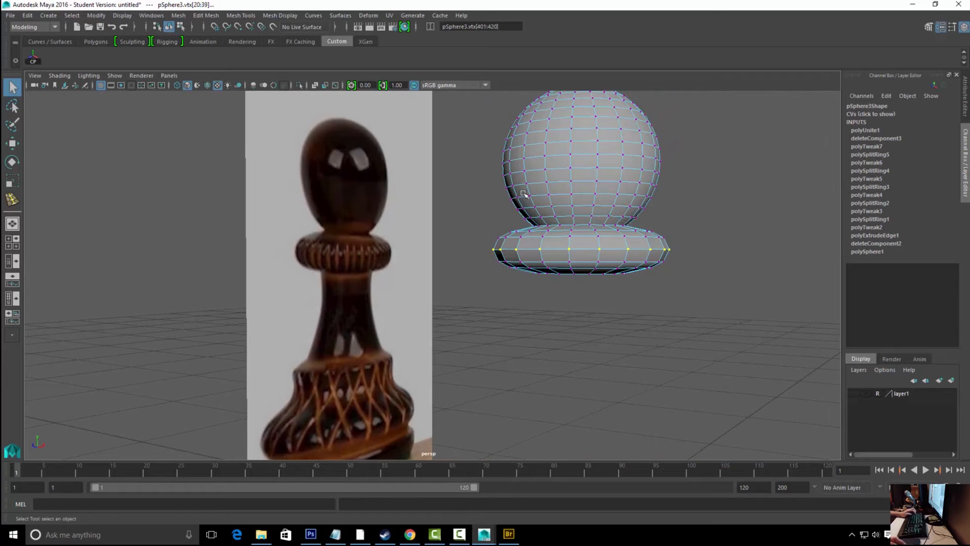
{"action": "right_click", "coordinate": [559, 204], "text": "shift"}
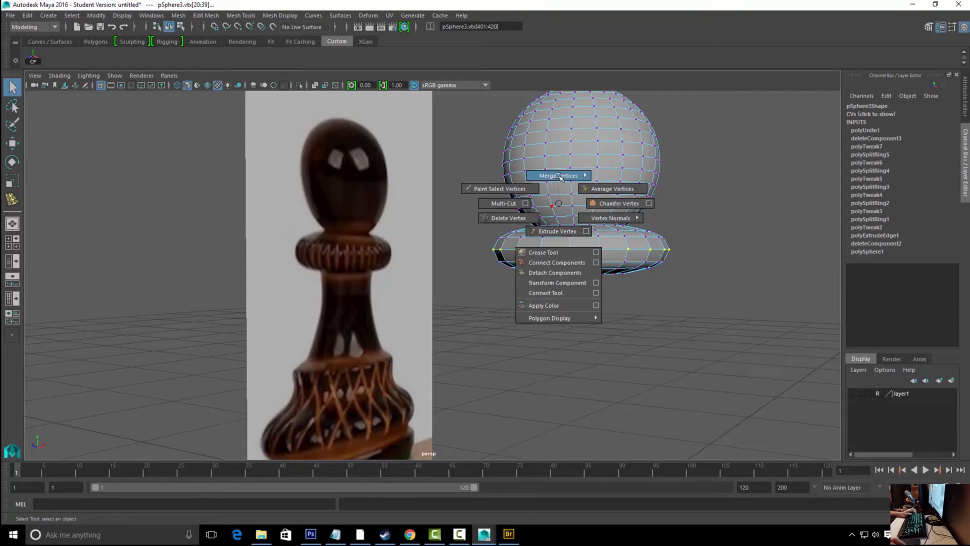
{"action": "mouse_move", "coordinate": [558, 175]}
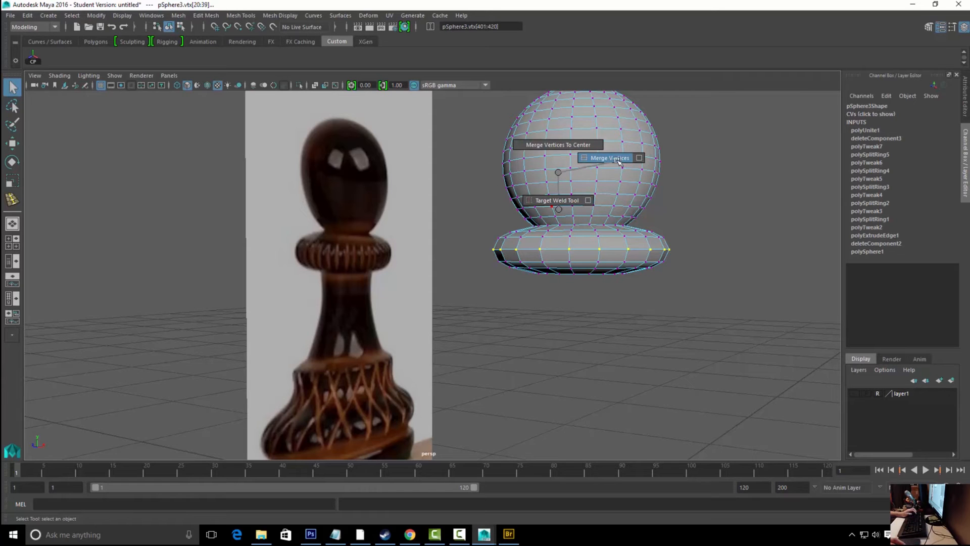
{"action": "right_click_drag", "start_coordinate": [616, 161], "coordinate": [616, 161], "text": "shift"}
Test the merged seam by moving one collar face upward, and undo the move
{"action": "right_click_drag", "start_coordinate": [611, 247], "coordinate": [633, 272]}
{"action": "left_click", "coordinate": [637, 242]}
{"action": "key", "text": "w"}
{"action": "left_click_drag", "start_coordinate": [639, 196], "coordinate": [641, 188]}
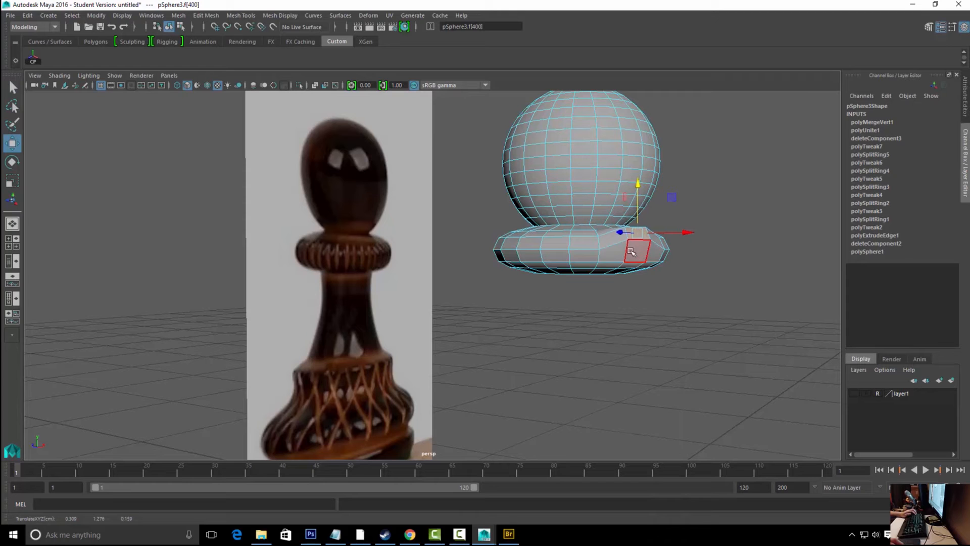
{"action": "key", "text": "ctrl+z"}
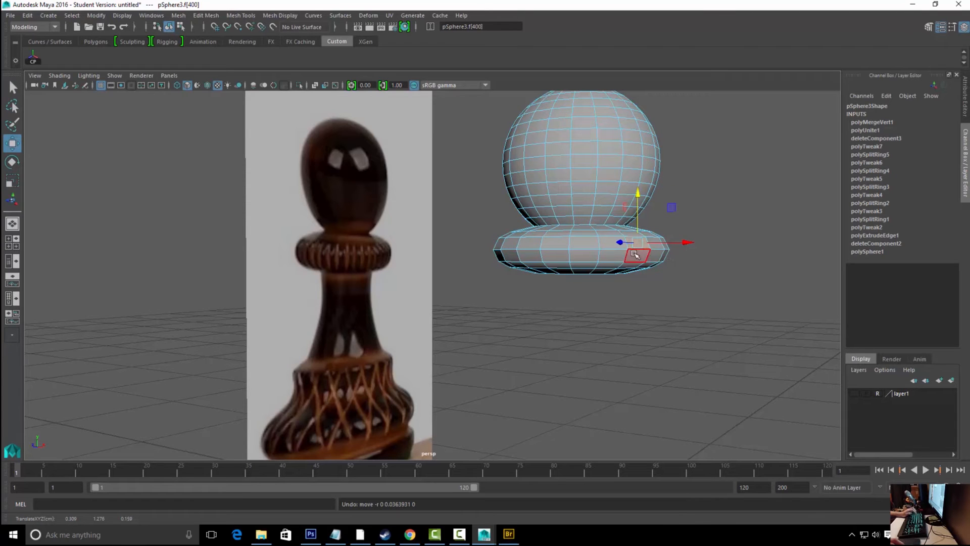
{"action": "key", "text": "q"}
Return to object mode and compare the collar's shape with the pawn reference image from near and far
{"action": "right_click_drag", "start_coordinate": [637, 239], "coordinate": [683, 206]}
{"action": "left_click_drag", "start_coordinate": [705, 250], "coordinate": [612, 254], "text": "alt"}
{"action": "left_click", "coordinate": [612, 255]}
{"action": "middle_click_drag", "start_coordinate": [556, 263], "coordinate": [513, 260], "text": "alt"}
{"action": "right_click_drag", "start_coordinate": [514, 260], "coordinate": [711, 257], "text": "alt"}
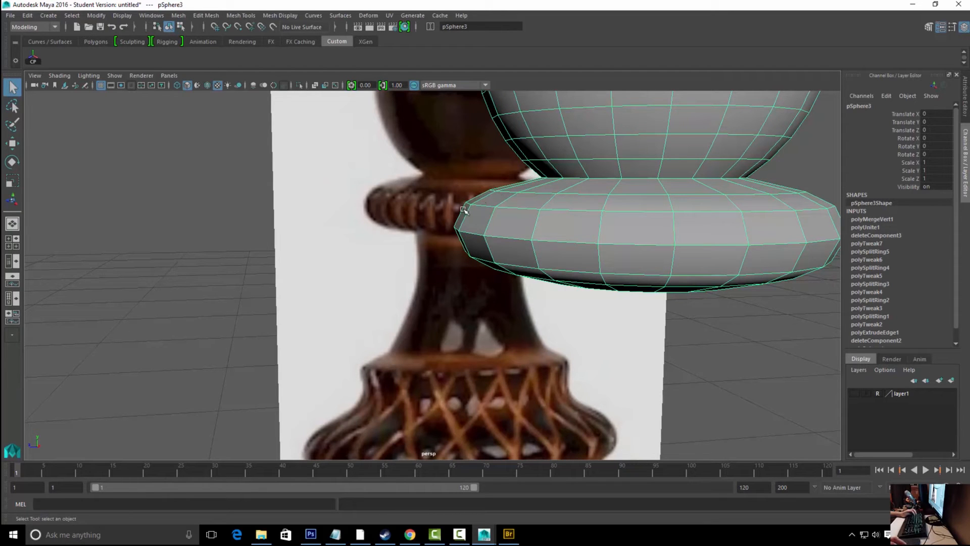
{"action": "right_click_drag", "start_coordinate": [609, 225], "coordinate": [547, 225], "text": "alt"}
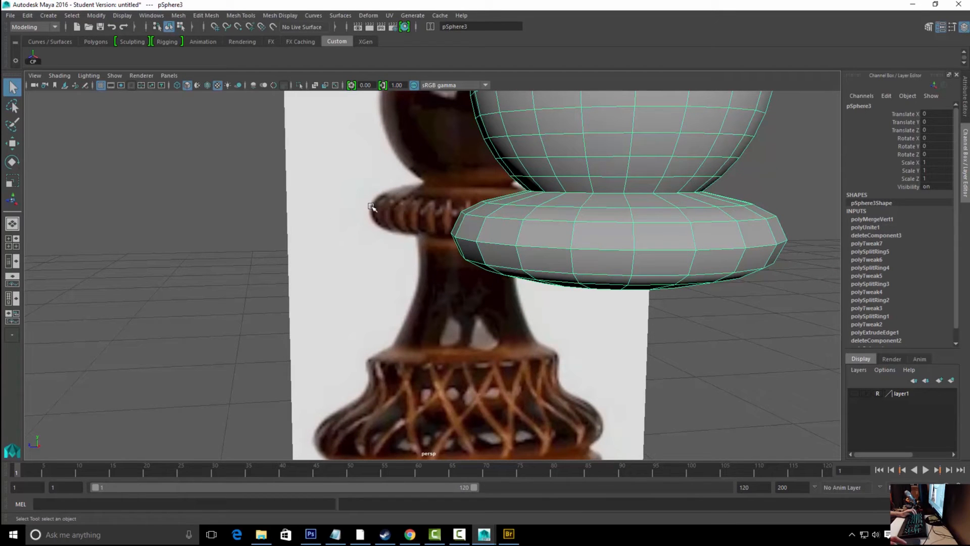
{"action": "right_click_drag", "start_coordinate": [678, 241], "coordinate": [257, 278], "text": "alt"}
{"action": "left_click", "coordinate": [275, 268]}
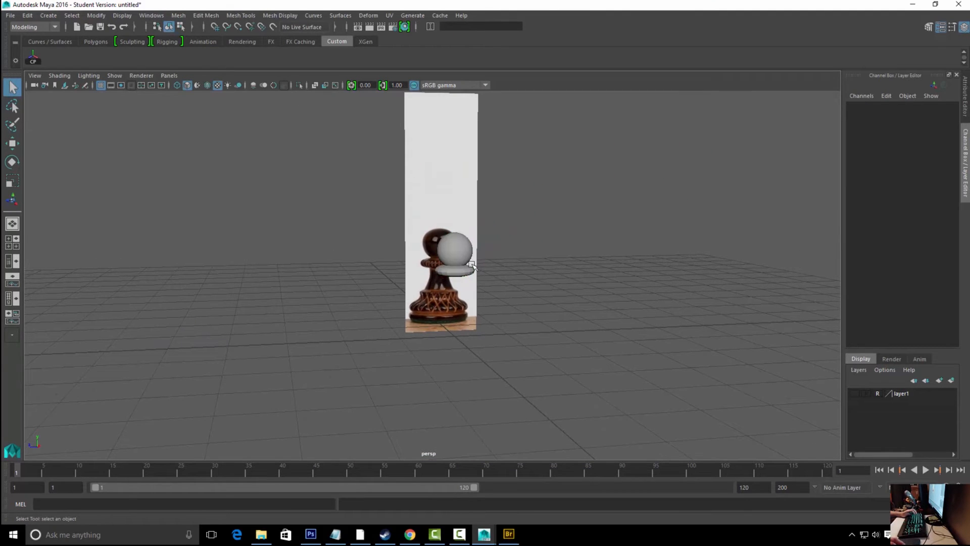
{"action": "right_click_drag", "start_coordinate": [329, 260], "coordinate": [655, 305], "text": "alt"}
{"action": "scroll", "coordinate": [655, 306], "scroll_direction": "up", "scroll_amount": 4}
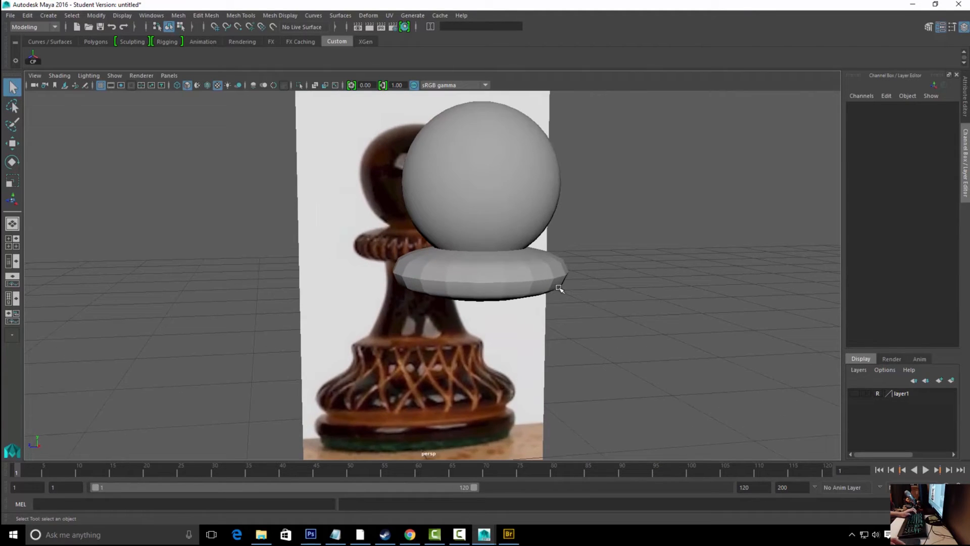
Insert two edge loops around the collar, one above and one below its widest edge, and select both
{"action": "left_click", "coordinate": [520, 265]}
{"action": "mouse_move", "coordinate": [410, 273]}
{"action": "right_mouse_down"}
{"action": "mouse_move", "coordinate": [414, 257]}
{"action": "mouse_move", "coordinate": [414, 281]}
{"action": "mouse_move", "coordinate": [420, 268]}
{"action": "mouse_move", "coordinate": [410, 269]}
{"action": "right_mouse_up"}
{"action": "key", "text": "q"}
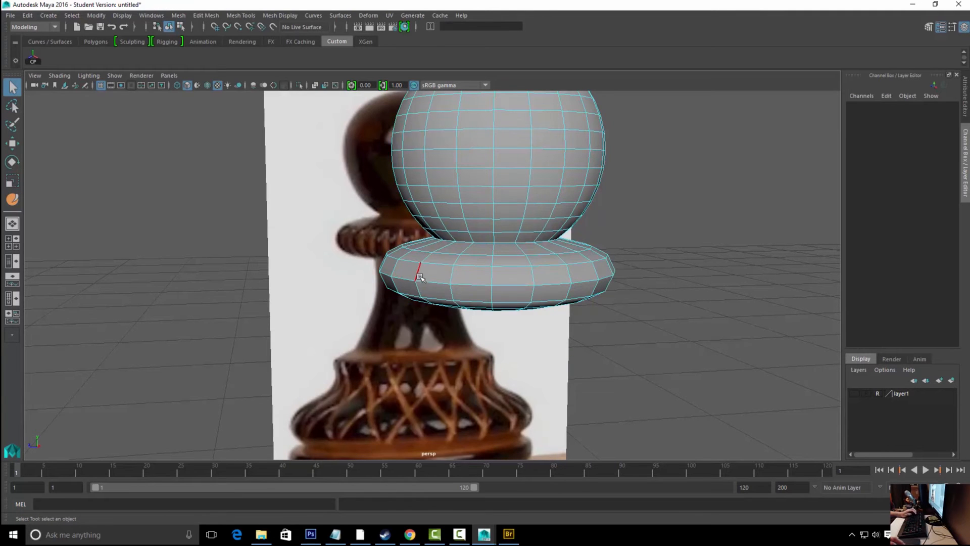
{"action": "left_click", "coordinate": [420, 269]}
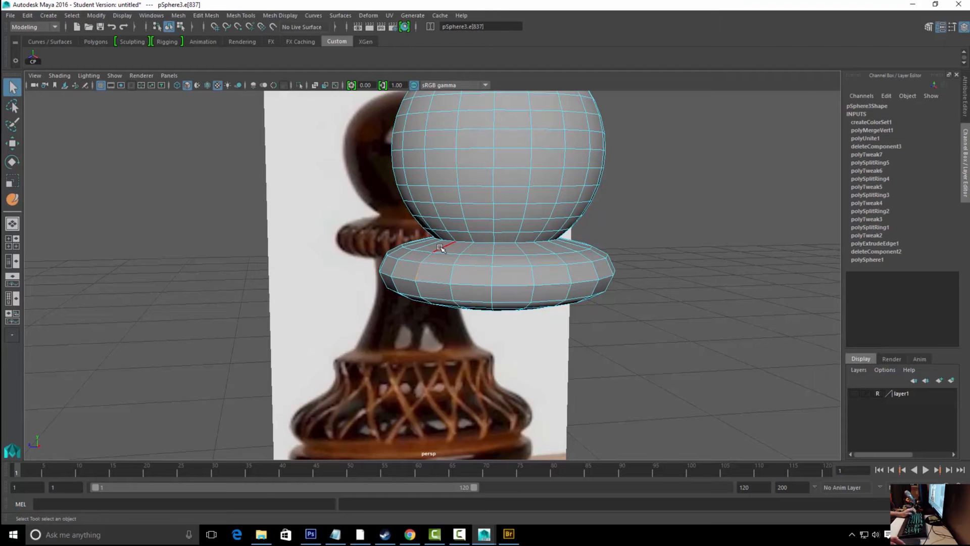
{"action": "left_click_drag", "start_coordinate": [438, 257], "coordinate": [435, 249], "text": "alt"}
{"action": "right_click_drag", "start_coordinate": [434, 248], "coordinate": [448, 273], "text": "shift"}
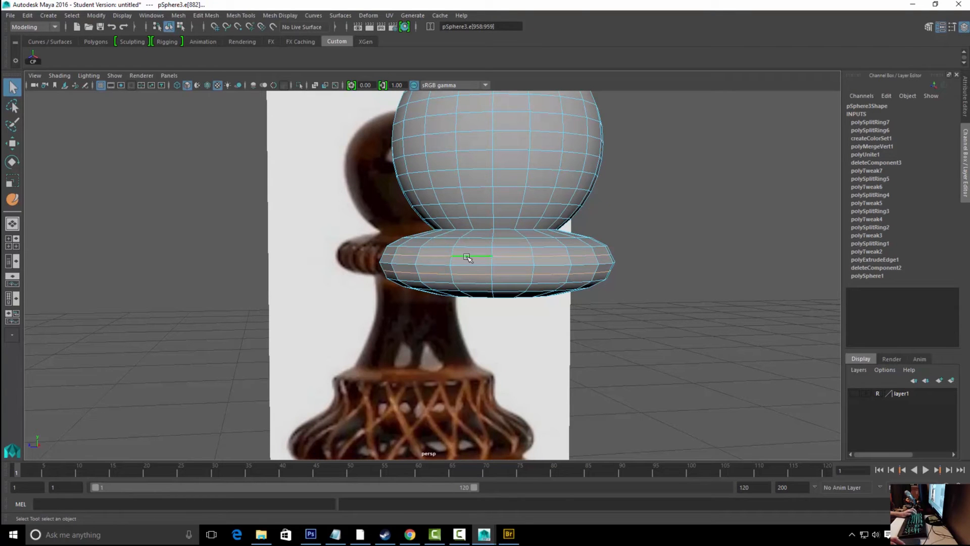
Scale the two new collar edge loops outward to about 1.022 in X and Z, keeping their vertical scale at 1
{"action": "key", "text": "r"}
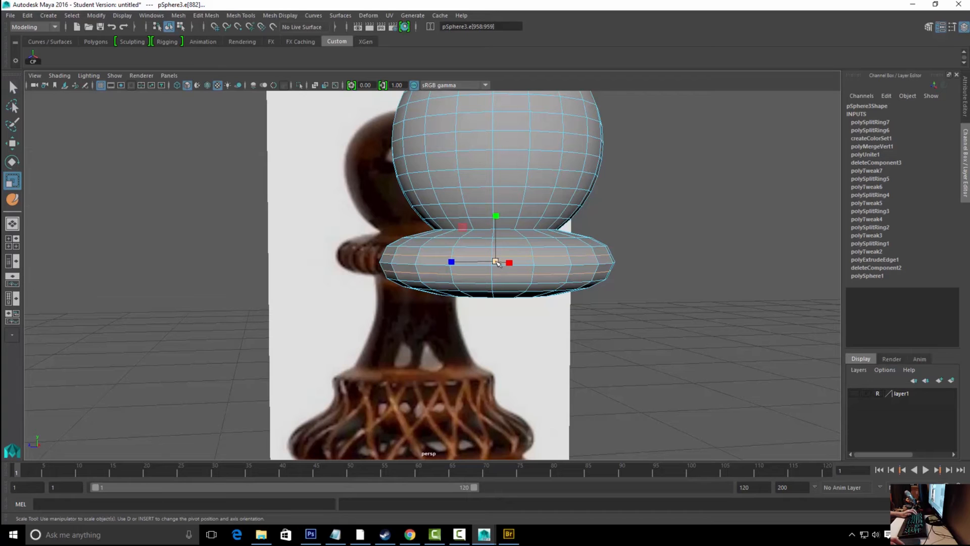
{"action": "left_click", "coordinate": [496, 262]}
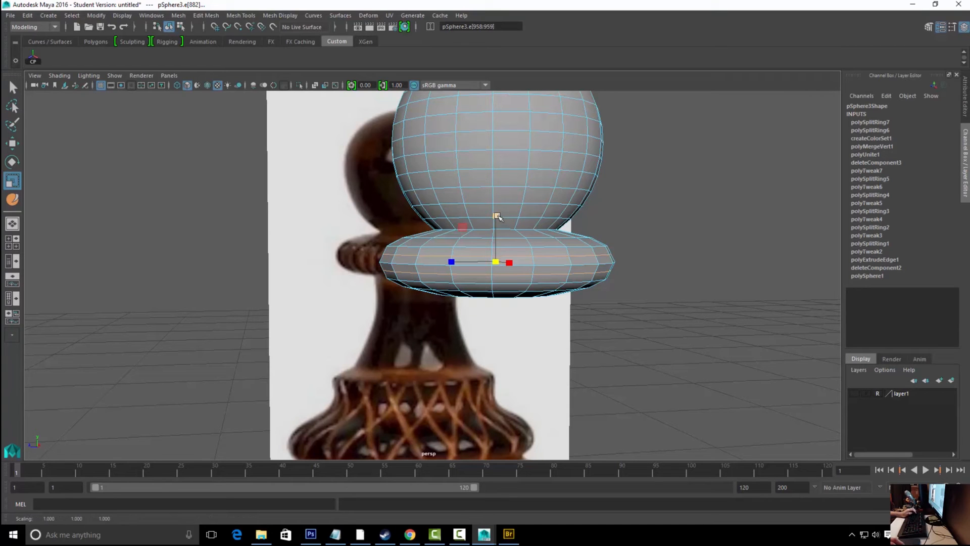
{"action": "left_click_drag", "start_coordinate": [497, 215], "coordinate": [494, 216], "text": "ctrl"}
{"action": "left_click_drag", "start_coordinate": [495, 215], "coordinate": [495, 215]}
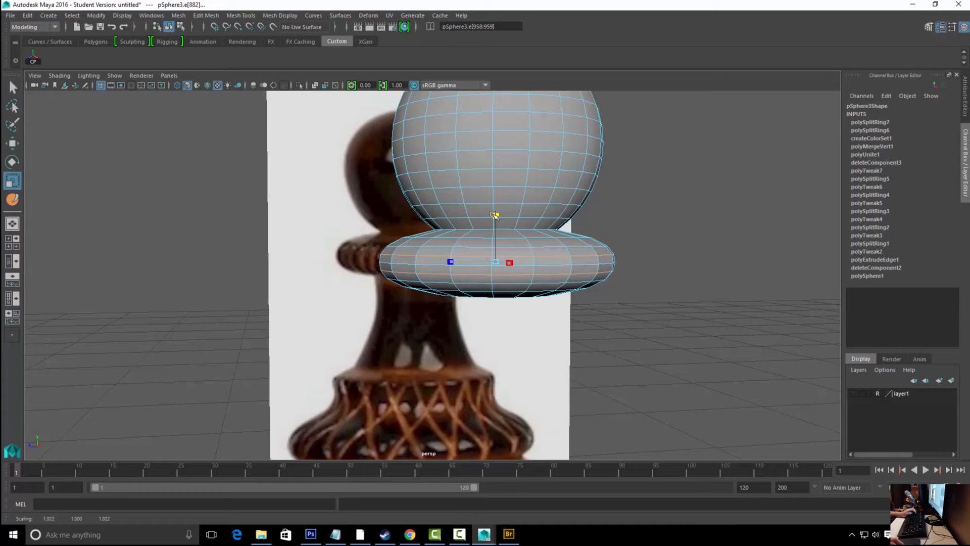
Return to object mode and check the collar's rounded profile against the reference image
{"action": "key", "text": "q"}
{"action": "right_click_drag", "start_coordinate": [584, 248], "coordinate": [626, 228]}
{"action": "left_click", "coordinate": [649, 228]}
{"action": "left_click_drag", "start_coordinate": [647, 257], "coordinate": [543, 274], "text": "alt"}
{"action": "left_click", "coordinate": [537, 275]}
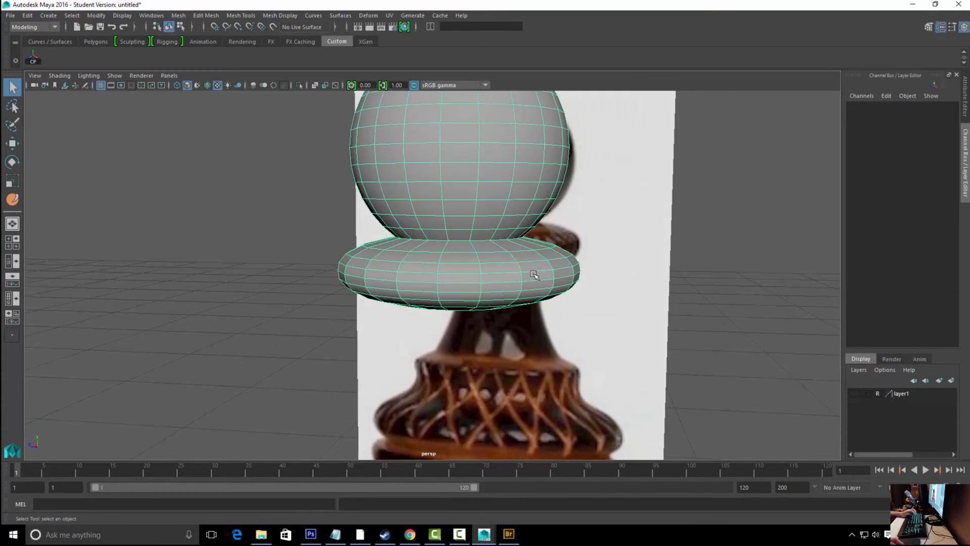
{"action": "left_click_drag", "start_coordinate": [606, 268], "coordinate": [617, 262], "text": "alt"}
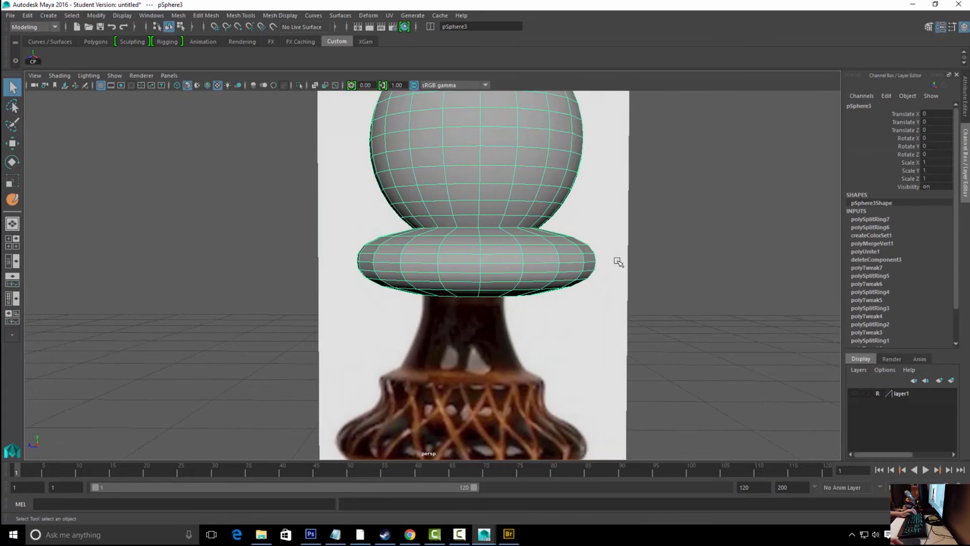
{"action": "left_click", "coordinate": [635, 245]}
Select the border edge loop of the opening under the collar and frame the reference's neck in the side view
{"action": "left_click_drag", "start_coordinate": [554, 281], "coordinate": [531, 237], "text": "alt"}
{"action": "left_click", "coordinate": [538, 263]}
{"action": "right_click_drag", "start_coordinate": [525, 236], "coordinate": [542, 217]}
{"action": "double_click", "coordinate": [525, 233]}
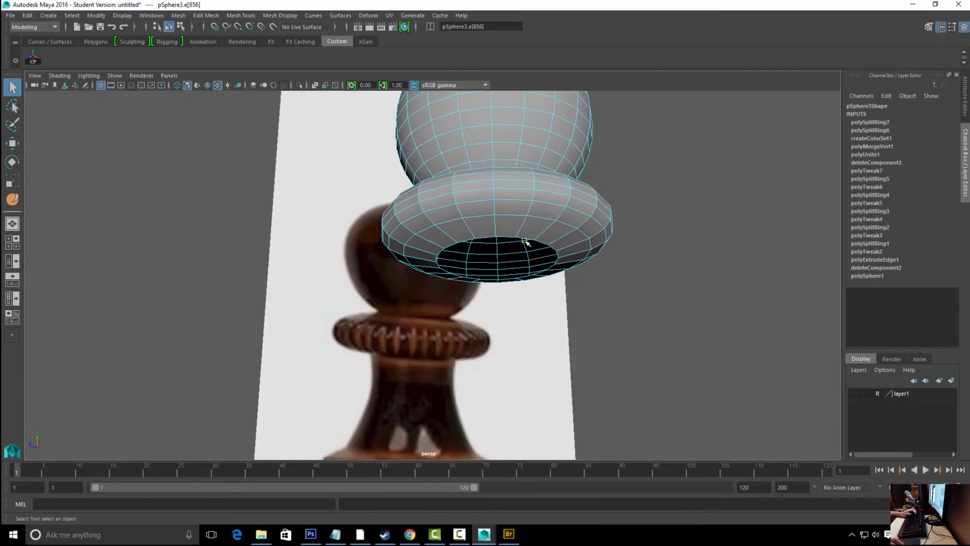
{"action": "double_click", "coordinate": [526, 235]}
{"action": "key", "text": "space"}
{"action": "left_click_drag", "start_coordinate": [543, 217], "coordinate": [580, 221]}
{"action": "middle_click_drag", "start_coordinate": [537, 288], "coordinate": [545, 147], "text": "alt"}
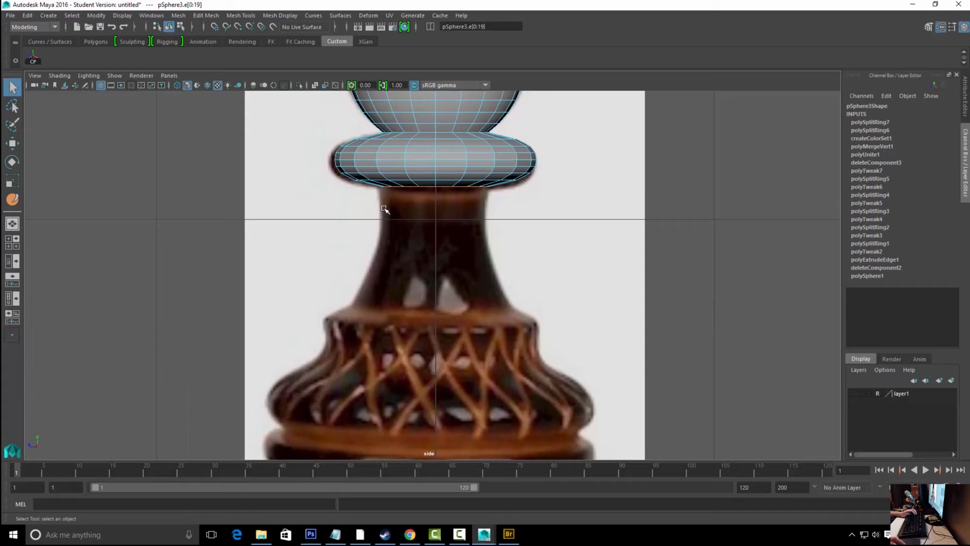
Extrude the border edges down to the top of the patterned base and scale them outward to flare the neck
{"action": "right_click_drag", "start_coordinate": [455, 183], "coordinate": [461, 208], "text": "shift"}
{"action": "key", "text": "w"}
{"action": "left_click_drag", "start_coordinate": [434, 145], "coordinate": [433, 264]}
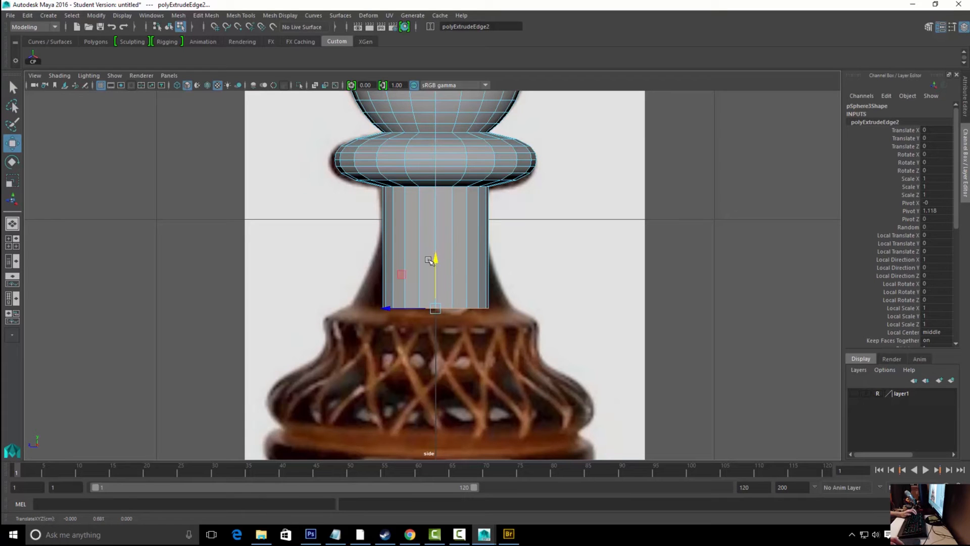
{"action": "key", "text": "r"}
{"action": "left_click_drag", "start_coordinate": [434, 303], "coordinate": [471, 309]}
{"action": "key", "text": "q"}
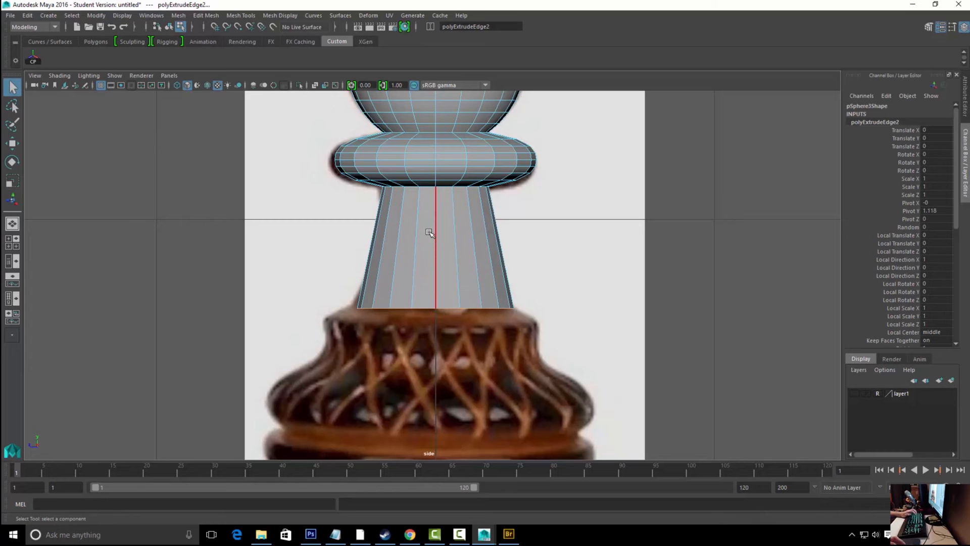
Insert an edge loop halfway down the neck and scale it inward to follow the reference's curve
{"action": "left_click", "coordinate": [437, 231]}
{"action": "right_click_drag", "start_coordinate": [437, 232], "coordinate": [457, 252], "text": "shift"}
{"action": "key", "text": "r"}
{"action": "left_click_drag", "start_coordinate": [436, 247], "coordinate": [424, 251]}
{"action": "key", "text": "q"}
Bevel the neck's middle edge loop into two loops and return to object mode
{"action": "right_click_drag", "start_coordinate": [422, 210], "coordinate": [462, 183]}
{"action": "scroll", "coordinate": [596, 264], "scroll_direction": "up", "scroll_amount": 4}
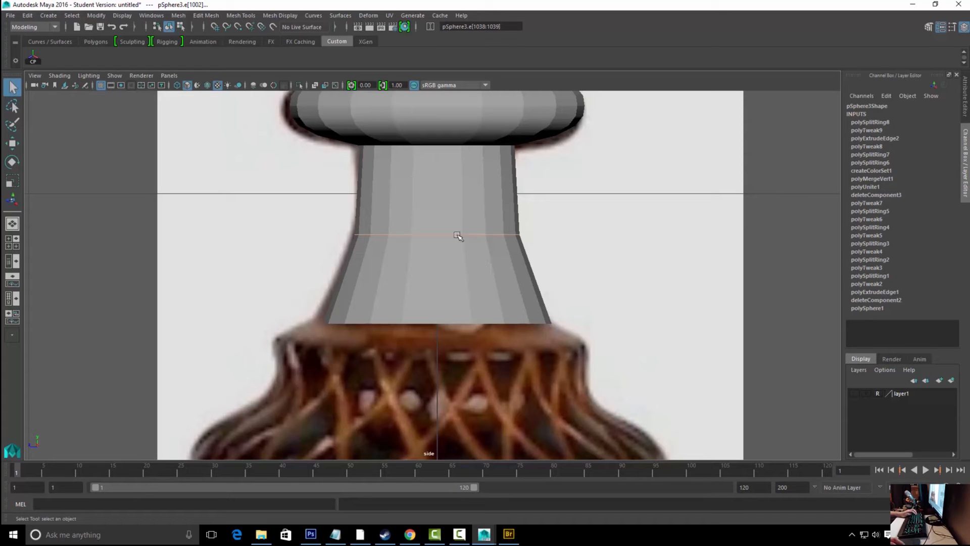
{"action": "right_click_drag", "start_coordinate": [443, 235], "coordinate": [487, 235], "text": "shift"}
{"action": "left_click", "coordinate": [488, 236]}
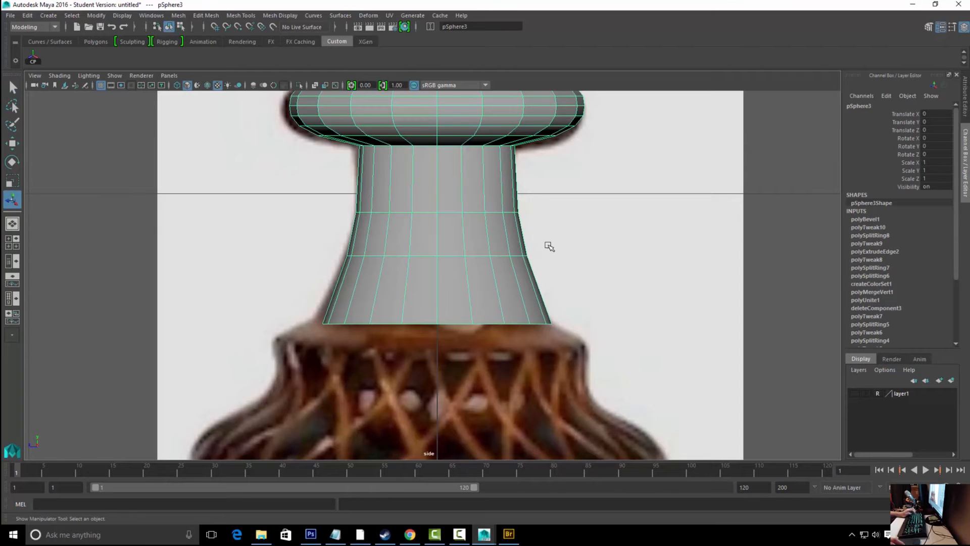
In the perspective view, select the upper of the neck's two middle edge loops and move it up slightly
{"action": "key", "text": "space"}
{"action": "left_click_drag", "start_coordinate": [541, 245], "coordinate": [554, 218]}
{"action": "left_click_drag", "start_coordinate": [570, 312], "coordinate": [532, 318], "text": "alt"}
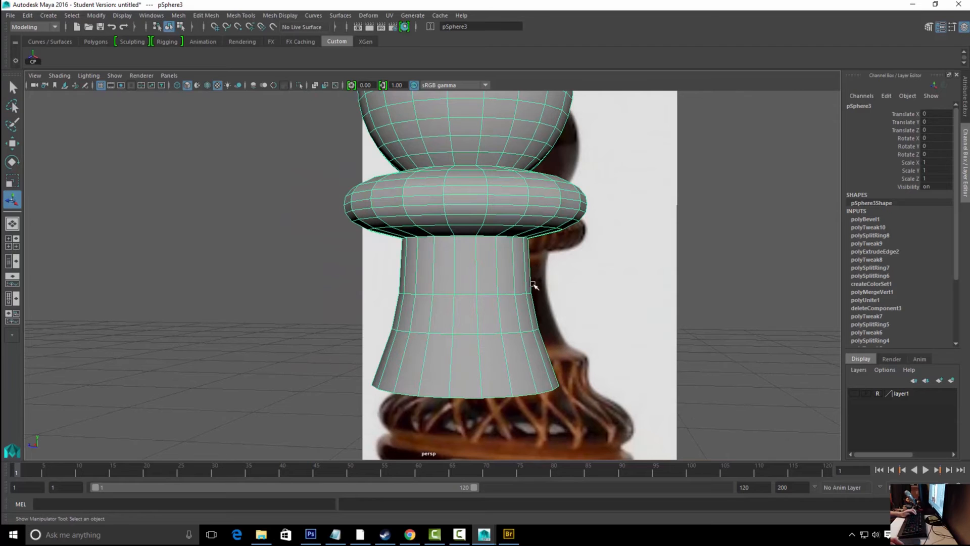
{"action": "left_click_drag", "start_coordinate": [573, 367], "coordinate": [577, 357], "text": "alt"}
{"action": "right_click_drag", "start_coordinate": [503, 311], "coordinate": [495, 290]}
{"action": "double_click", "coordinate": [495, 290]}
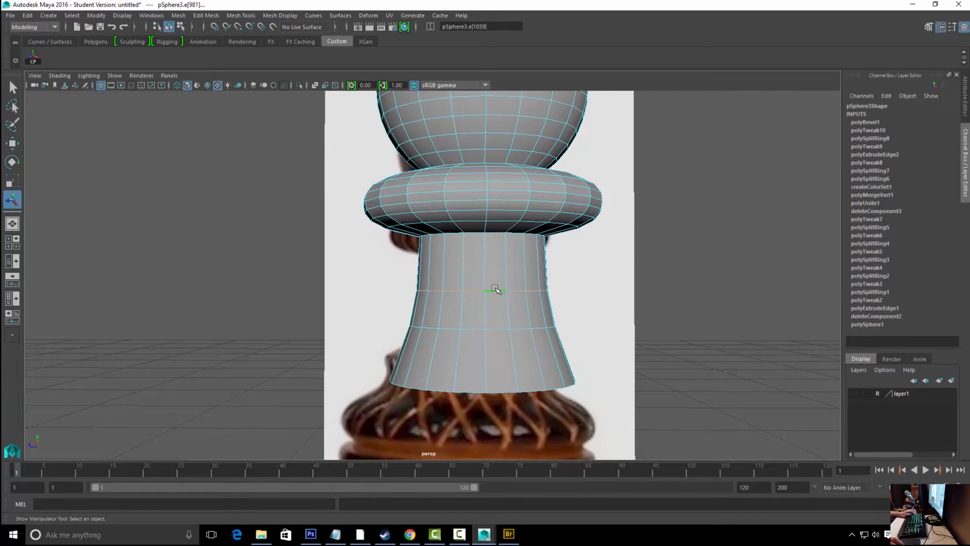
{"action": "key", "text": "w"}
{"action": "left_click_drag", "start_coordinate": [481, 242], "coordinate": [480, 235]}
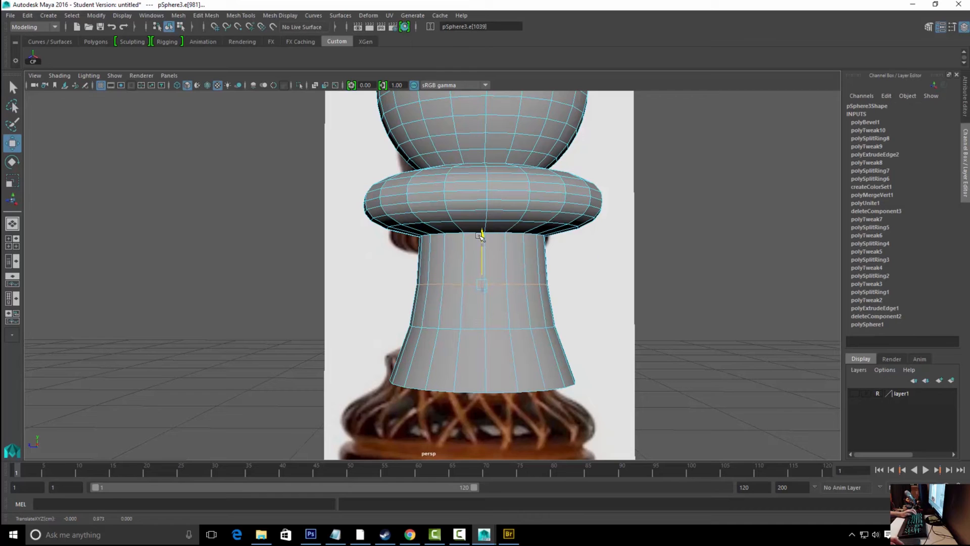
Inspect the lower neck loop and the bottom border edges in the perspective view and return to object mode
{"action": "double_click", "coordinate": [497, 327]}
{"action": "key", "text": "r"}
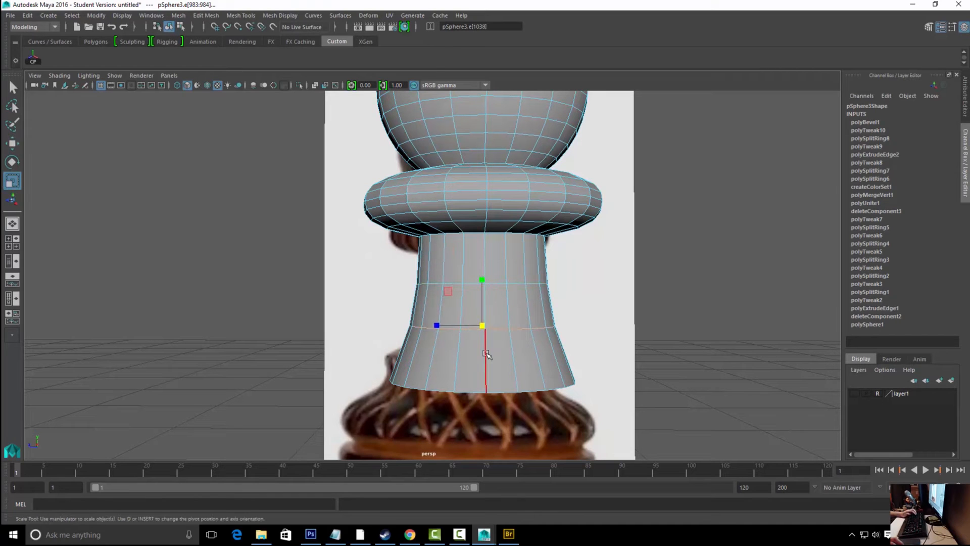
{"action": "double_click", "coordinate": [485, 389]}
{"action": "left_click", "coordinate": [481, 380]}
{"action": "left_click_drag", "start_coordinate": [476, 298], "coordinate": [550, 294], "text": "alt"}
{"action": "right_click_drag", "start_coordinate": [543, 253], "coordinate": [603, 232]}
{"action": "left_click_drag", "start_coordinate": [668, 332], "coordinate": [578, 341], "text": "alt"}
{"action": "left_click", "coordinate": [508, 314]}
{"action": "middle_click_drag", "start_coordinate": [508, 314], "coordinate": [495, 234], "text": "alt"}
In the side view, extrude the neck's bottom border edges, scale them outward and lower them to form the base's sloped top rim
{"action": "key", "text": "space"}
{"action": "left_click_drag", "start_coordinate": [524, 241], "coordinate": [536, 241]}
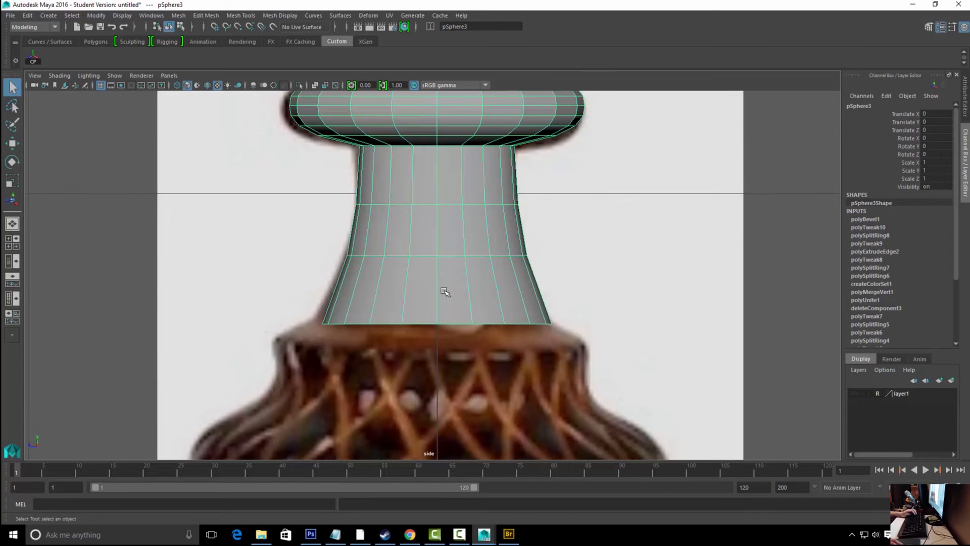
{"action": "middle_click_drag", "start_coordinate": [445, 292], "coordinate": [448, 295], "text": "alt"}
{"action": "right_click_drag", "start_coordinate": [448, 251], "coordinate": [444, 224]}
{"action": "left_click", "coordinate": [452, 303]}
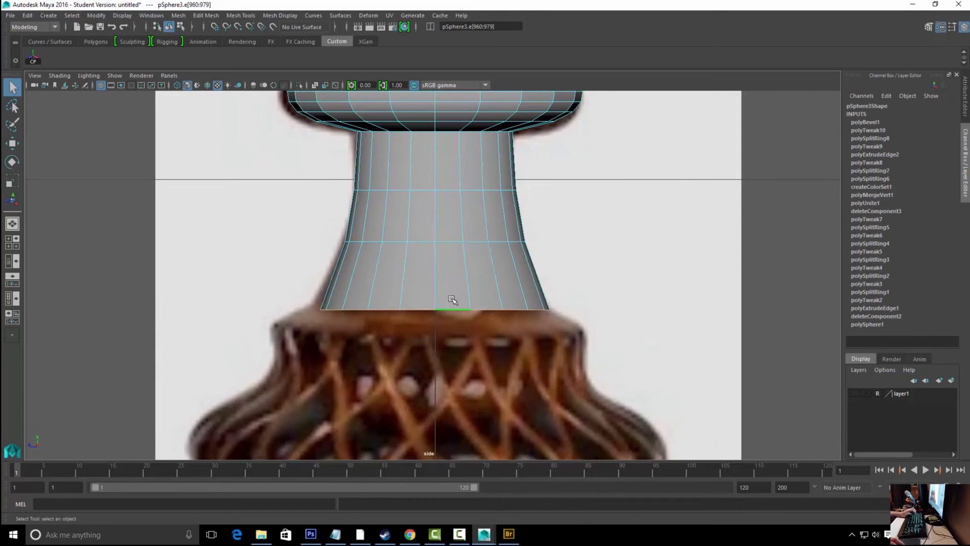
{"action": "right_click_drag", "start_coordinate": [455, 296], "coordinate": [460, 294], "text": "shift"}
{"action": "key", "text": "r"}
{"action": "left_click_drag", "start_coordinate": [435, 308], "coordinate": [438, 310]}
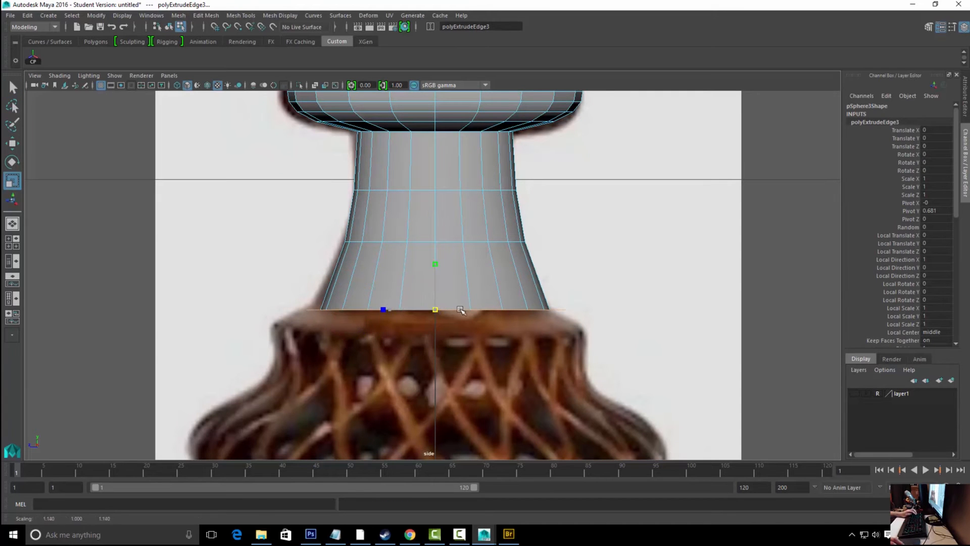
{"action": "key", "text": "w"}
{"action": "left_click_drag", "start_coordinate": [434, 261], "coordinate": [435, 279]}
Extrude the rim's border edges straight down to form a vertical band over the upper patterned base
{"action": "key", "text": "q"}
{"action": "right_click_drag", "start_coordinate": [479, 319], "coordinate": [479, 343], "text": "shift"}
{"action": "key", "text": "w"}
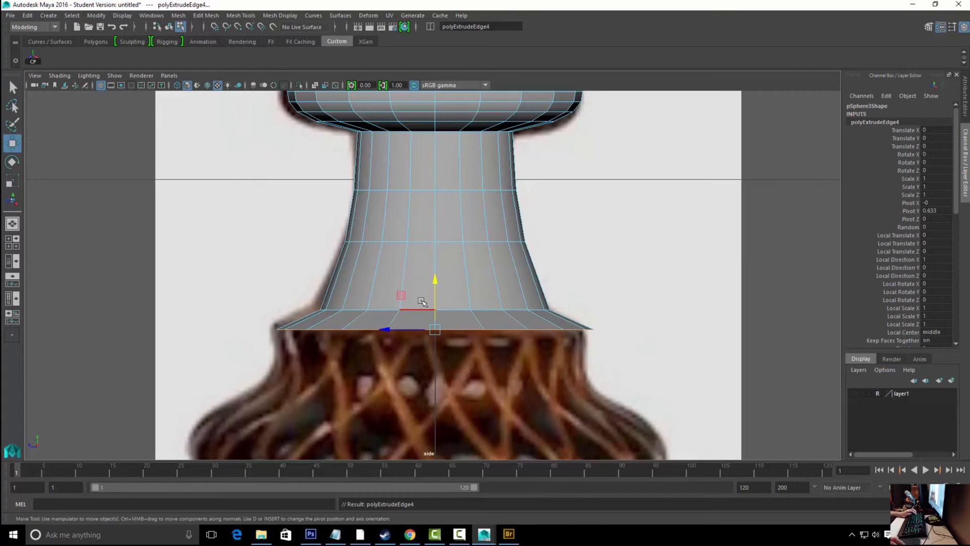
{"action": "left_click_drag", "start_coordinate": [435, 281], "coordinate": [437, 347]}
Extrude the band's lower border edges, scale them out to the reference base's full width and move them down to its bulge
{"action": "scroll", "coordinate": [434, 352], "scroll_direction": "down", "scroll_amount": 5}
{"action": "scroll", "coordinate": [655, 358], "scroll_direction": "up", "scroll_amount": 5}
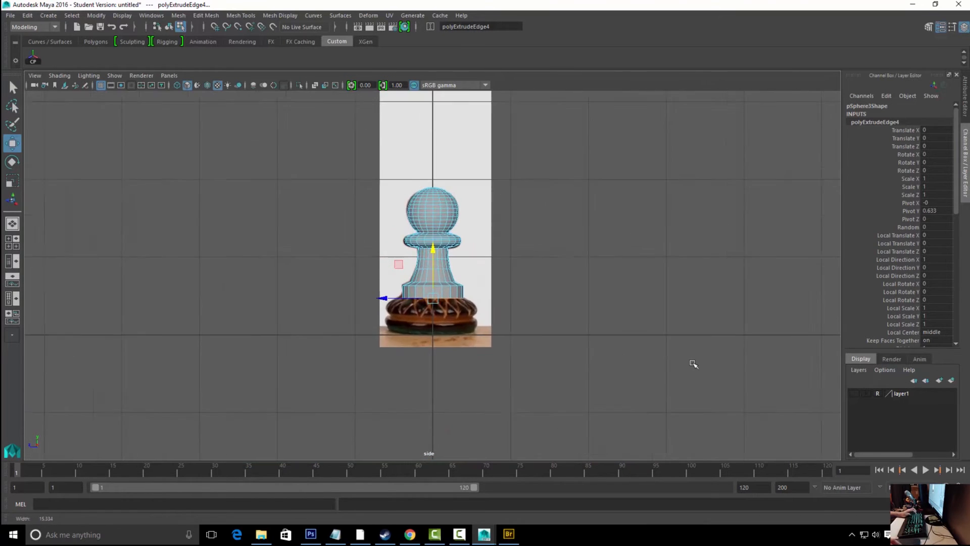
{"action": "right_click_drag", "start_coordinate": [471, 338], "coordinate": [470, 344], "text": "shift"}
{"action": "key", "text": "r"}
{"action": "left_click_drag", "start_coordinate": [434, 332], "coordinate": [470, 332]}
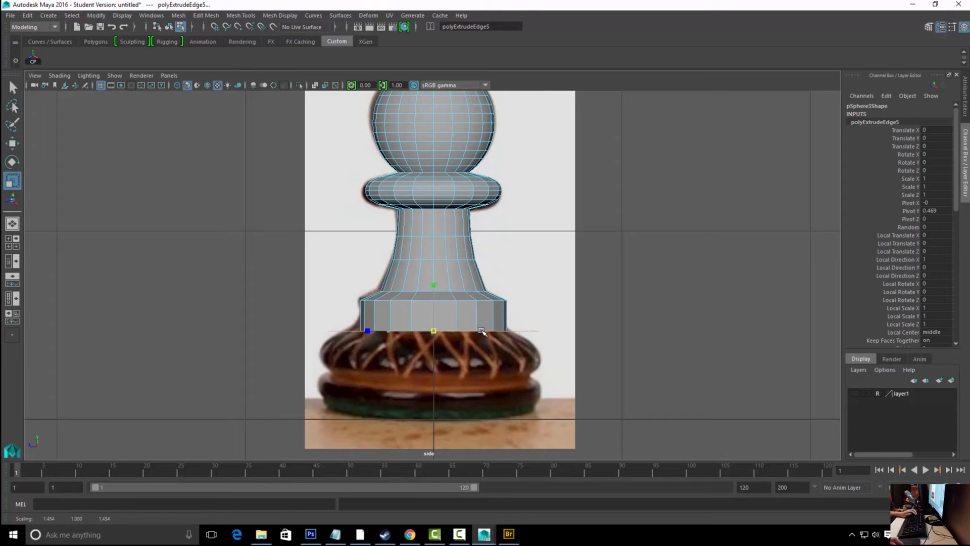
{"action": "key", "text": "w"}
{"action": "left_click_drag", "start_coordinate": [433, 283], "coordinate": [433, 310]}
Extrude the bulge's border edges down to the groove below the patterned section and scale them inward
{"action": "right_click", "coordinate": [459, 273], "text": "shift"}
{"action": "left_click", "coordinate": [454, 300]}
{"action": "key", "text": "w"}
{"action": "left_click_drag", "start_coordinate": [433, 309], "coordinate": [433, 329]}
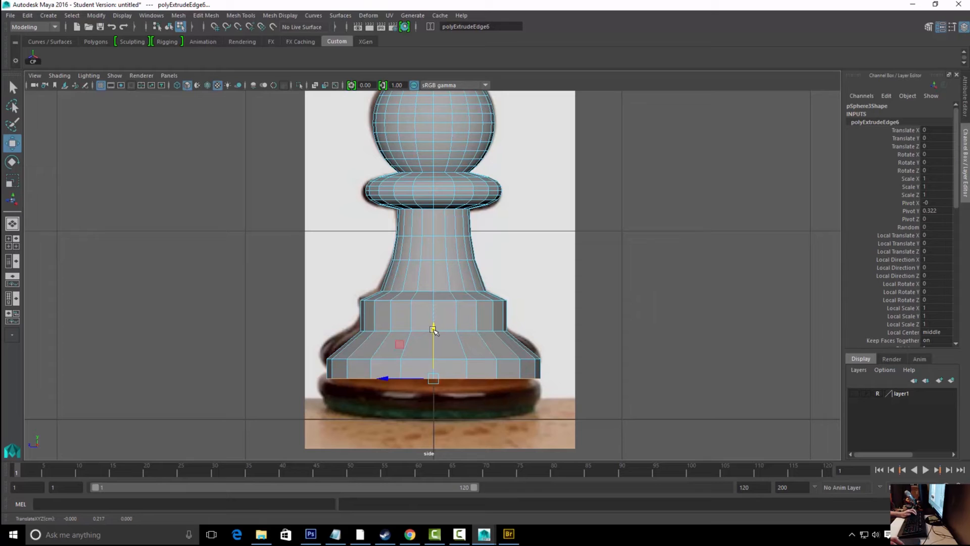
{"action": "key", "text": "r"}
{"action": "left_click_drag", "start_coordinate": [433, 378], "coordinate": [409, 374]}
Extrude the groove's border edges, scale them outward and lower them to form the upper slope of the bottom ring
{"action": "right_click_drag", "start_coordinate": [458, 340], "coordinate": [444, 370], "text": "shift"}
{"action": "key", "text": "w"}
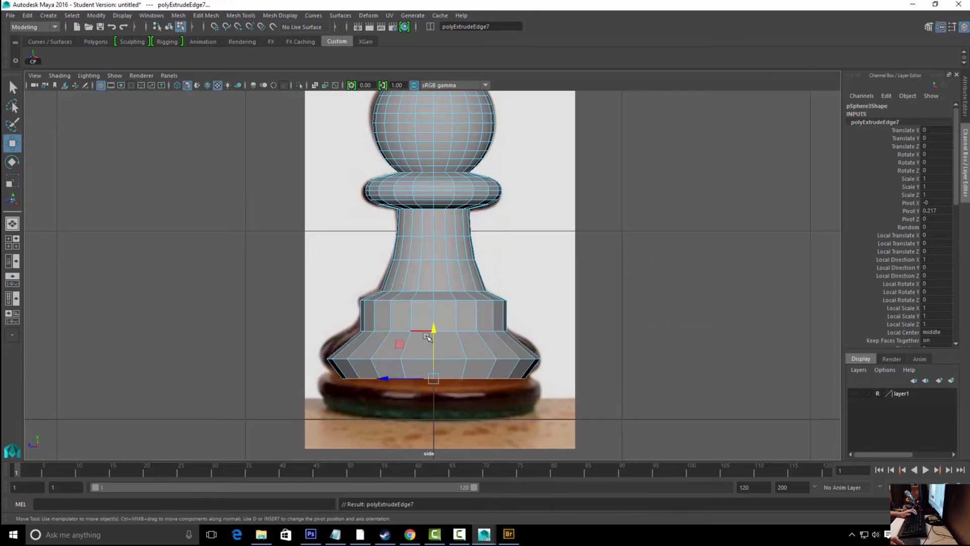
{"action": "key", "text": "r"}
{"action": "left_click_drag", "start_coordinate": [435, 376], "coordinate": [437, 378]}
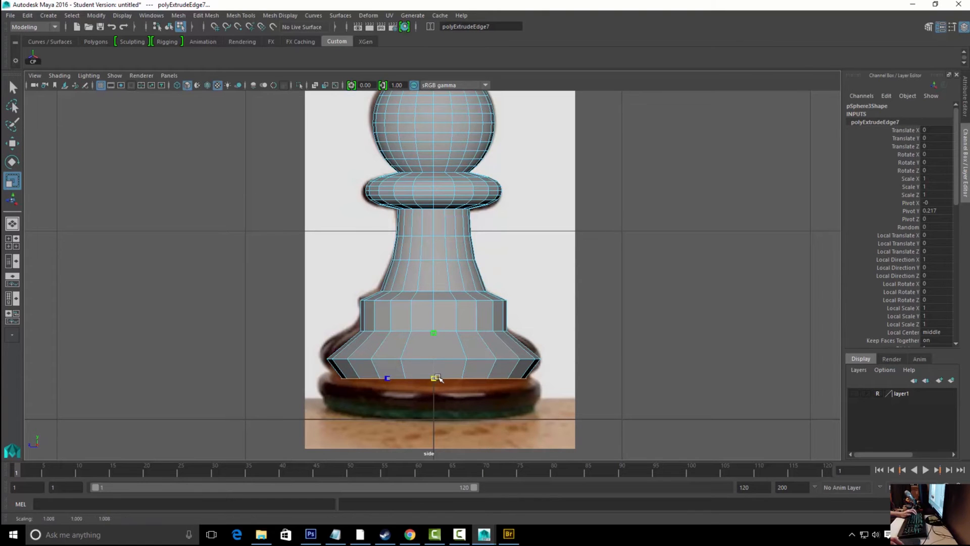
{"action": "key", "text": "w"}
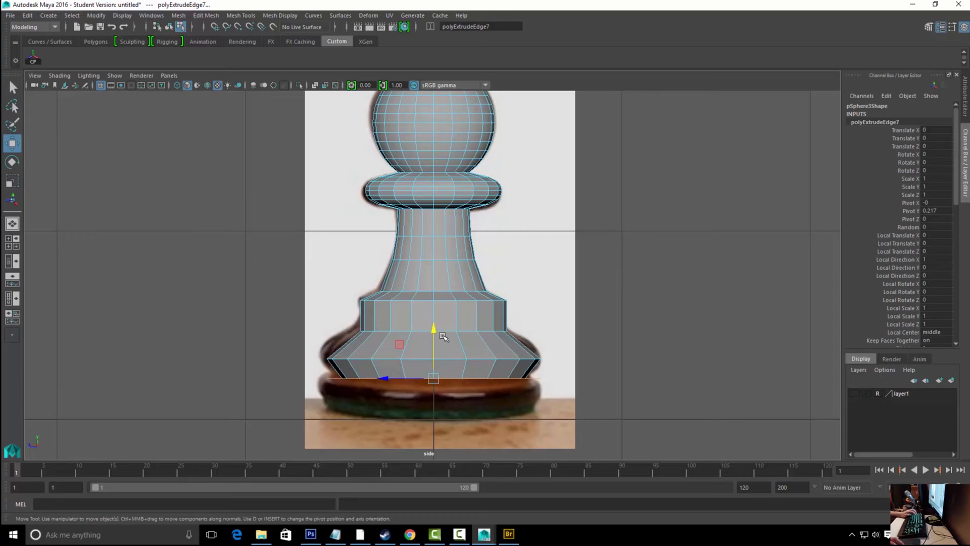
{"action": "left_click_drag", "start_coordinate": [432, 328], "coordinate": [433, 342]}
Extrude the bottom ring's border edges down to the green felt and scale them slightly inward
{"action": "right_click_drag", "start_coordinate": [467, 336], "coordinate": [467, 360], "text": "shift"}
{"action": "left_click_drag", "start_coordinate": [434, 341], "coordinate": [434, 358]}
{"action": "key", "text": "r"}
{"action": "left_click_drag", "start_coordinate": [435, 407], "coordinate": [432, 405]}
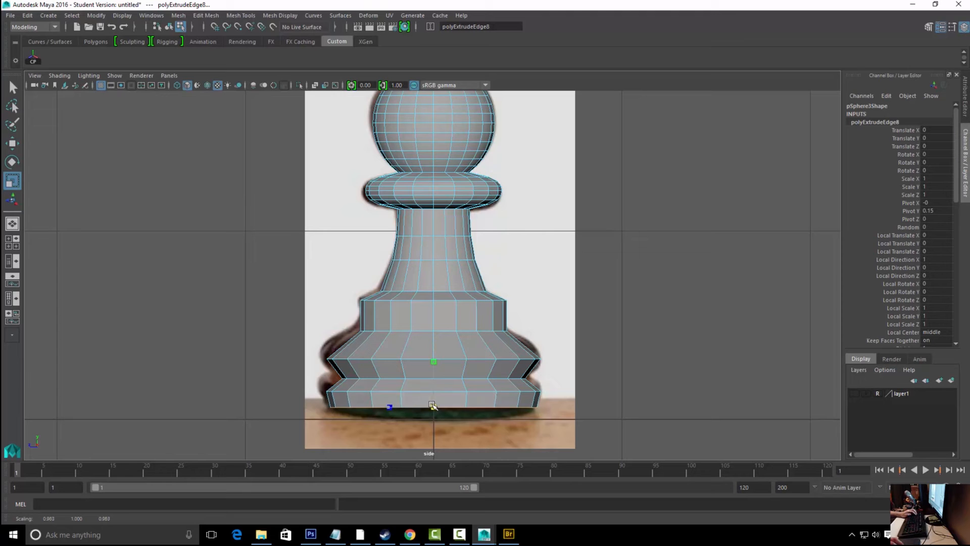
Inspect the extruded base in the perspective view, leave component mode and compare the silhouette with the reference in the side view
{"action": "key", "text": "q"}
{"action": "right_click_drag", "start_coordinate": [480, 336], "coordinate": [478, 316], "text": "shift"}
{"action": "key", "text": "space"}
{"action": "left_click_drag", "start_coordinate": [476, 316], "coordinate": [485, 256]}
{"action": "left_click_drag", "start_coordinate": [539, 337], "coordinate": [537, 283], "text": "alt"}
{"action": "right_click_drag", "start_coordinate": [536, 283], "coordinate": [401, 308], "text": "alt"}
{"action": "left_click_drag", "start_coordinate": [401, 309], "coordinate": [436, 312], "text": "alt"}
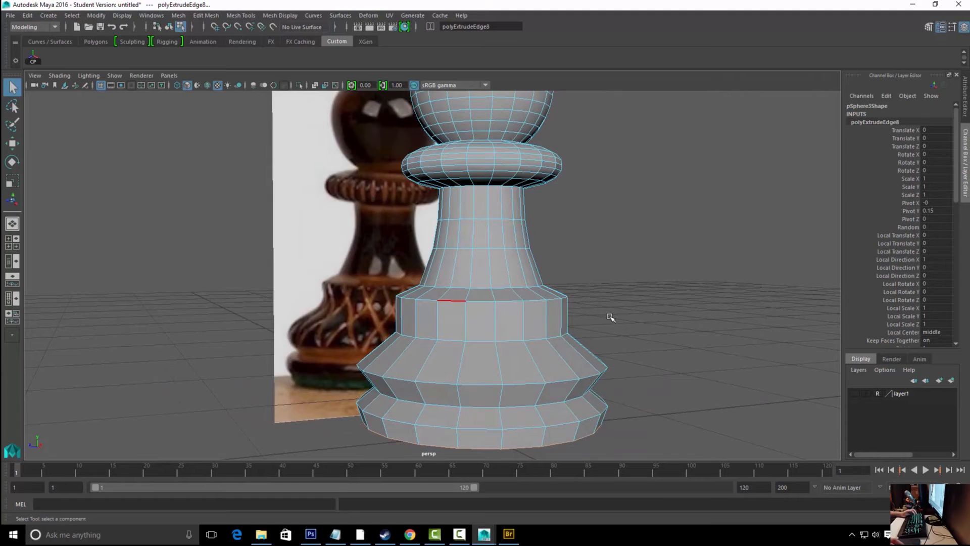
{"action": "left_click_drag", "start_coordinate": [609, 316], "coordinate": [546, 314], "text": "alt"}
{"action": "key", "text": "F8"}
{"action": "key", "text": "space"}
{"action": "left_click_drag", "start_coordinate": [473, 250], "coordinate": [523, 251]}
{"action": "right_click_drag", "start_coordinate": [423, 318], "coordinate": [623, 326], "text": "alt"}
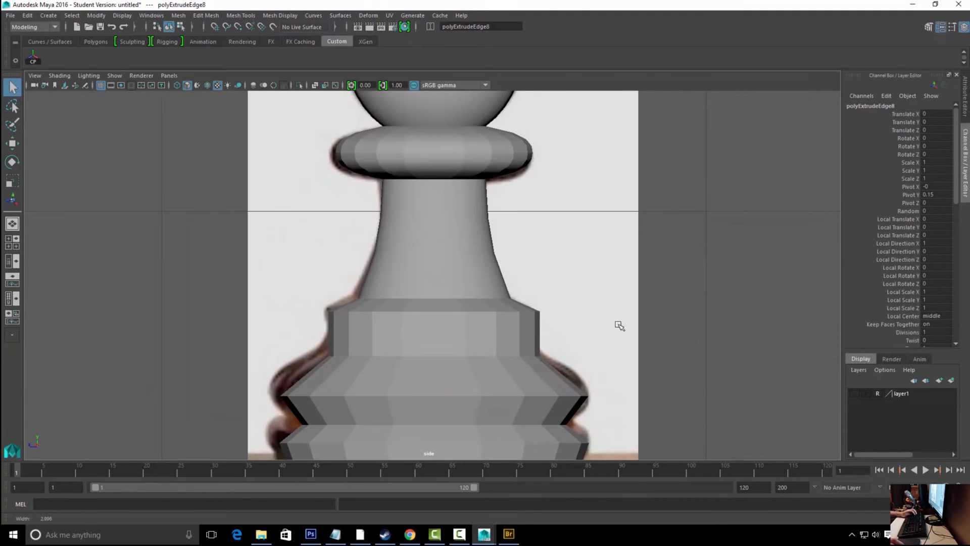
Select the neck's lower middle edge loop and bevel it with a fraction of 0.5 and 1 segment
{"action": "left_click", "coordinate": [447, 308]}
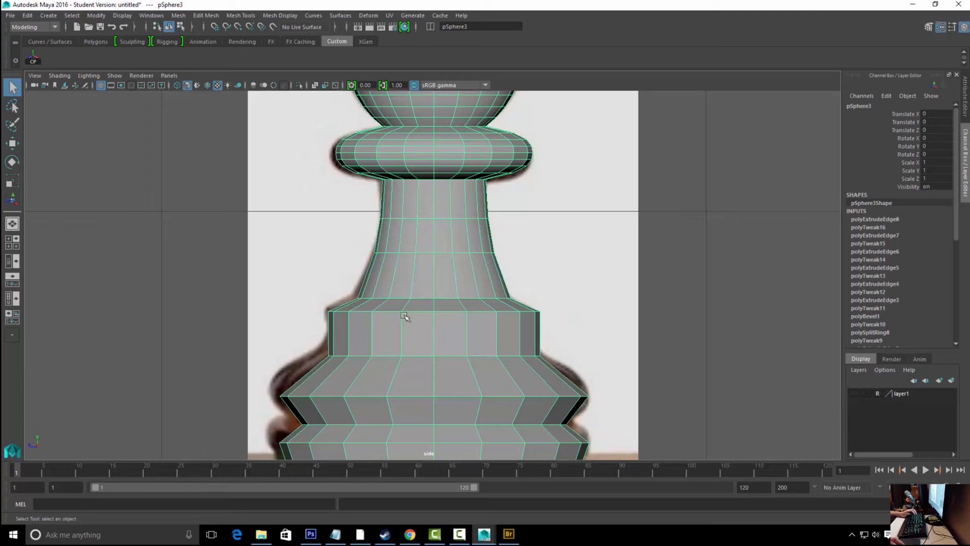
{"action": "right_click_drag", "start_coordinate": [385, 253], "coordinate": [390, 225]}
{"action": "left_click", "coordinate": [383, 260]}
{"action": "double_click", "coordinate": [394, 253]}
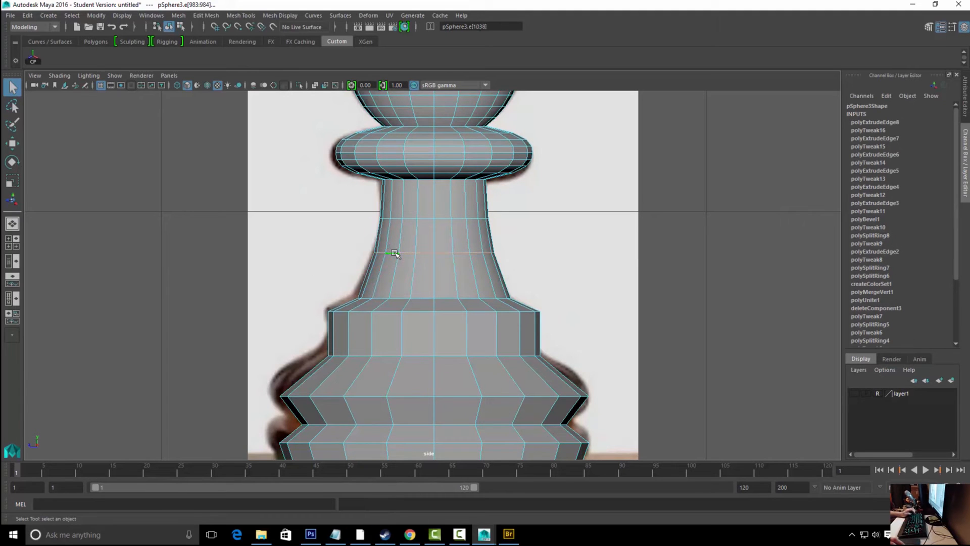
{"action": "right_click_drag", "start_coordinate": [385, 252], "coordinate": [426, 256], "text": "ctrl"}
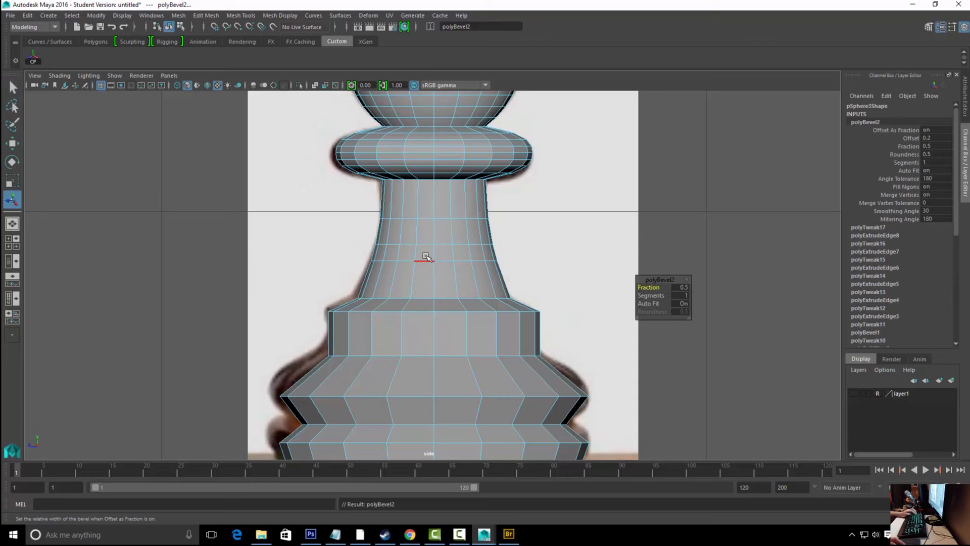
Slide the lower beveled loop down and the upper neck loop up to space them evenly, and return to object mode
{"action": "left_click", "coordinate": [426, 258]}
{"action": "key", "text": "w"}
{"action": "right_click_drag", "start_coordinate": [457, 232], "coordinate": [469, 310], "text": "shift"}
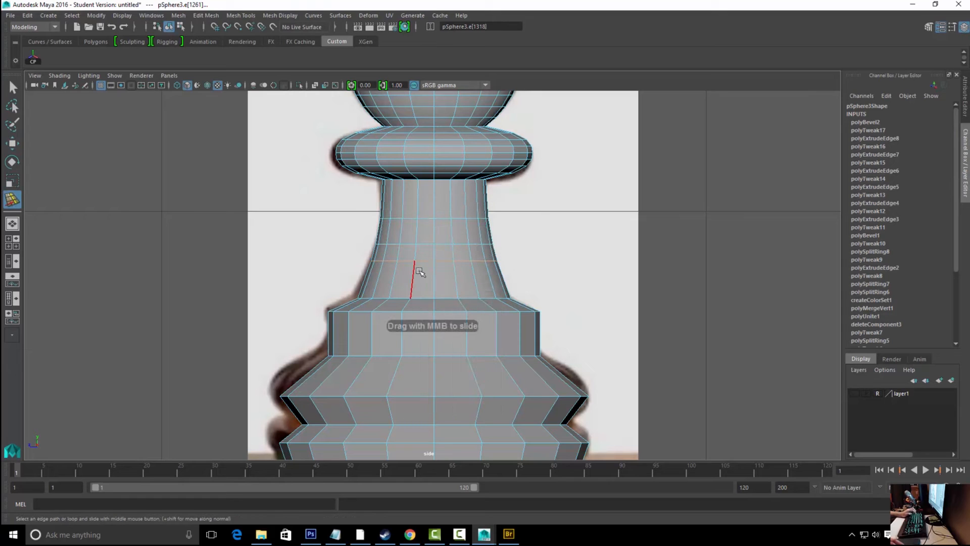
{"action": "middle_click_drag", "start_coordinate": [439, 270], "coordinate": [446, 273]}
{"action": "left_click", "coordinate": [445, 245]}
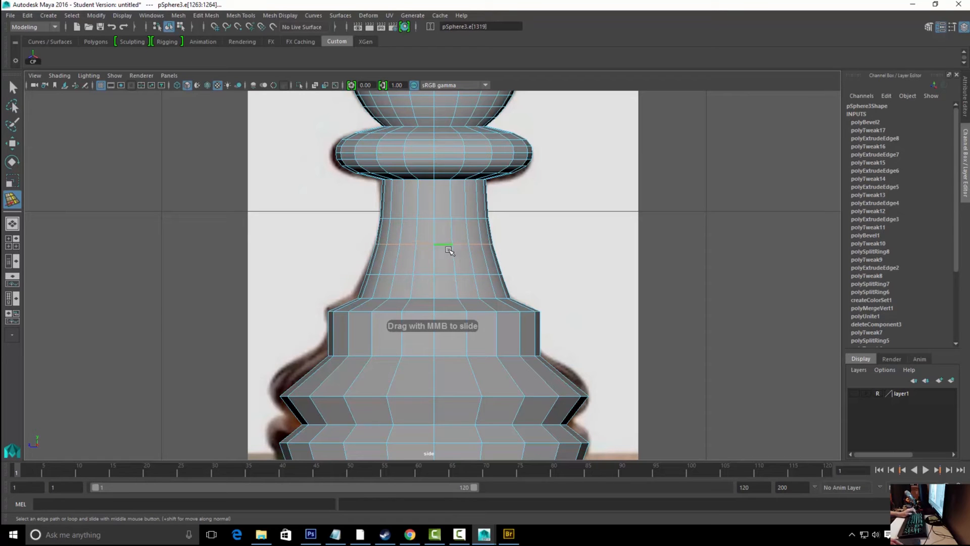
{"action": "left_click", "coordinate": [466, 225]}
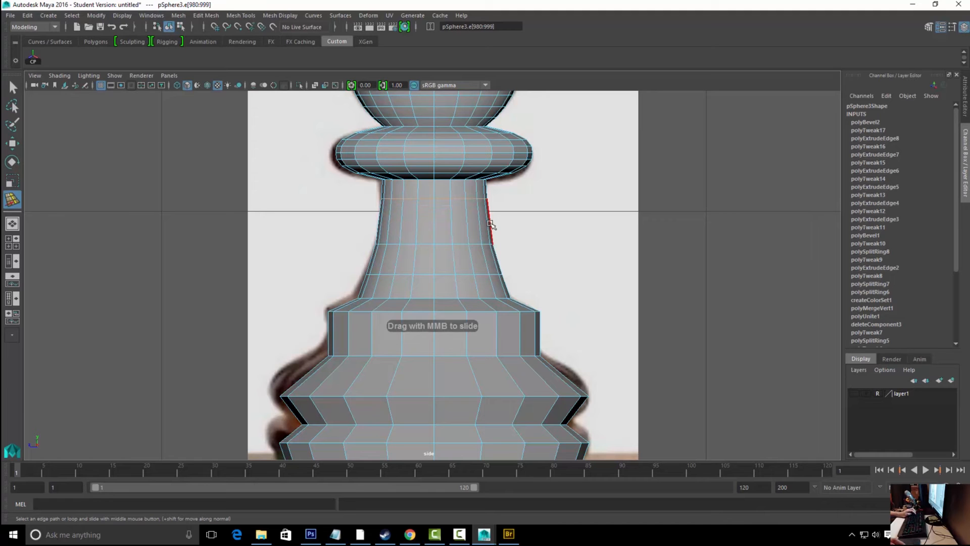
{"action": "key", "text": "q"}
{"action": "left_click", "coordinate": [525, 224]}
{"action": "left_click_drag", "start_coordinate": [565, 259], "coordinate": [537, 264], "text": "alt"}
{"action": "left_click", "coordinate": [465, 250]}
{"action": "mouse_move", "coordinate": [461, 258]}
{"action": "right_mouse_down"}
{"action": "mouse_move", "coordinate": [459, 242]}
{"action": "mouse_move", "coordinate": [457, 252]}
{"action": "right_mouse_up"}
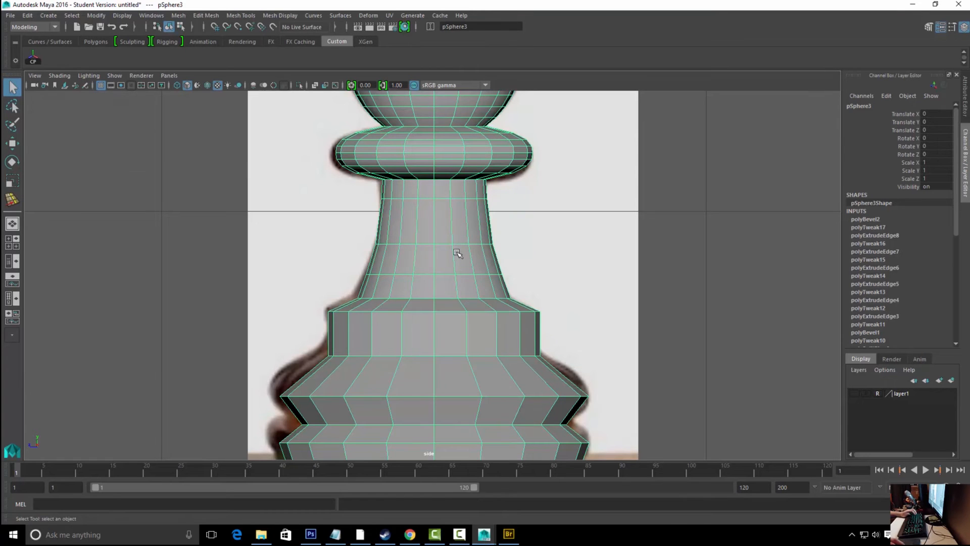
Examine the neck and base shape beside the reference image in the perspective view with the mesh deselected
{"action": "right_click_drag", "start_coordinate": [432, 297], "coordinate": [433, 303]}
{"action": "middle_click_drag", "start_coordinate": [441, 352], "coordinate": [450, 318], "text": "alt"}
{"action": "right_click_drag", "start_coordinate": [463, 283], "coordinate": [497, 244]}
{"action": "left_click", "coordinate": [466, 296]}
{"action": "middle_click_drag", "start_coordinate": [429, 310], "coordinate": [429, 298], "text": "alt"}
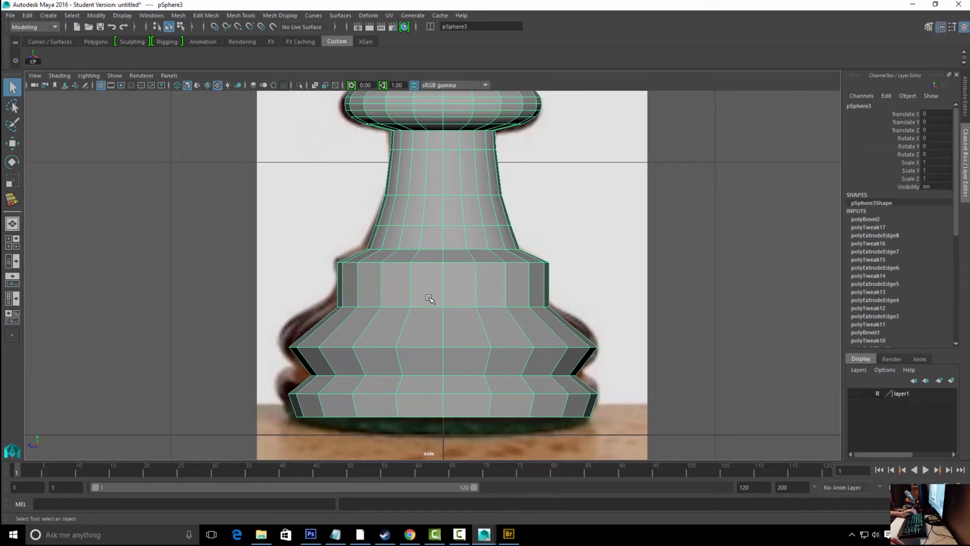
{"action": "key", "text": "space"}
{"action": "left_click_drag", "start_coordinate": [450, 265], "coordinate": [456, 226]}
{"action": "left_click_drag", "start_coordinate": [561, 287], "coordinate": [98, 326], "text": "alt"}
{"action": "left_click", "coordinate": [97, 327]}
{"action": "left_click_drag", "start_coordinate": [255, 332], "coordinate": [443, 310], "text": "alt"}
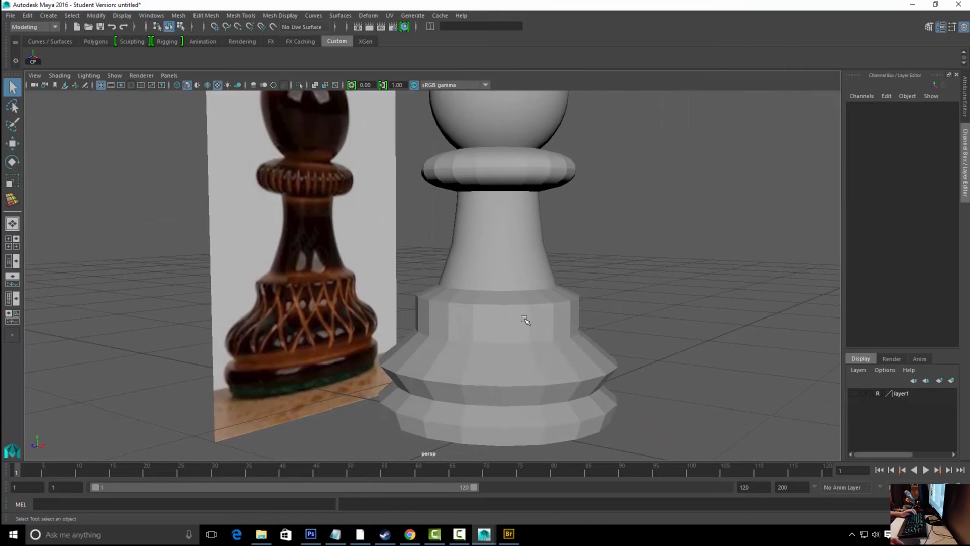
{"action": "left_click_drag", "start_coordinate": [601, 344], "coordinate": [450, 323], "text": "alt"}
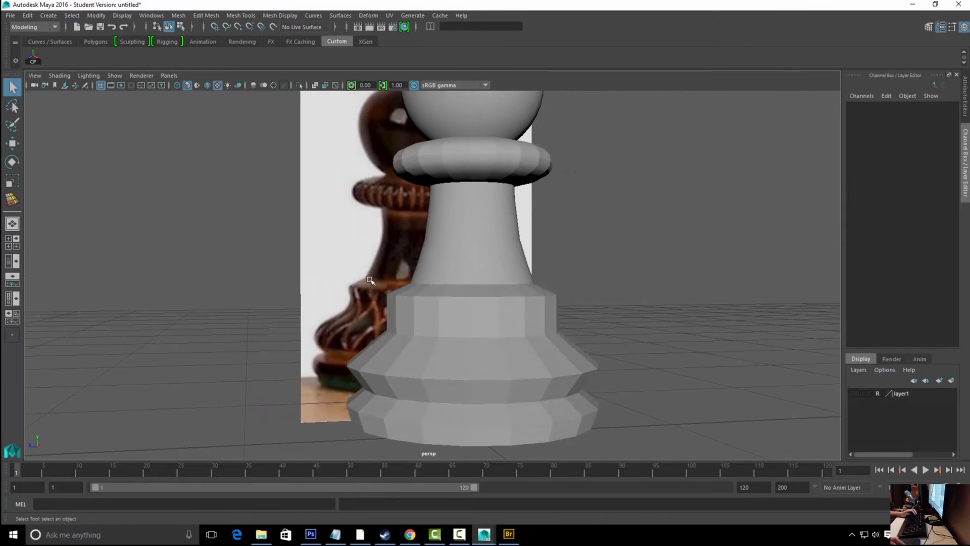
{"action": "right_click_drag", "start_coordinate": [396, 287], "coordinate": [591, 315], "text": "alt"}
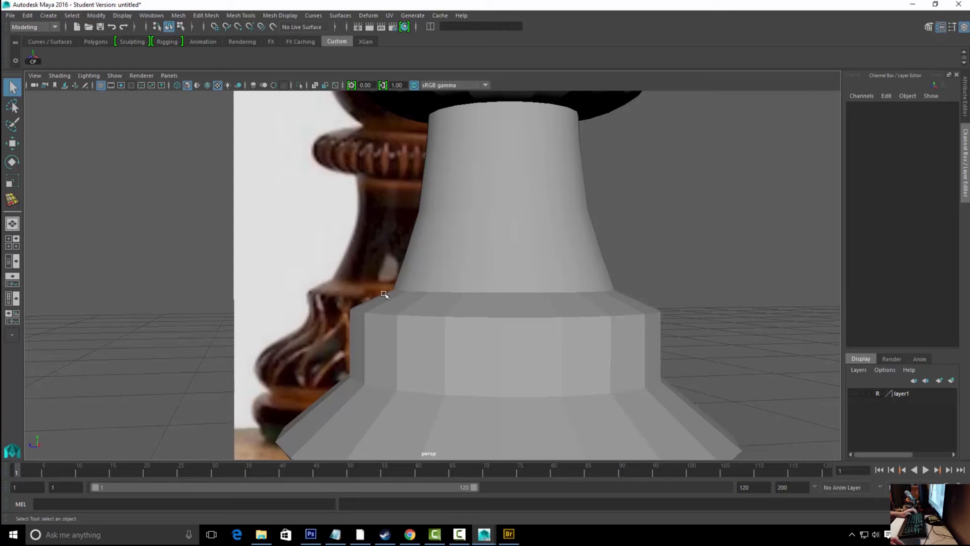
Switch to Photoshop, examine the pawn's base up close in Black_Pieces.jpg, and return to Maya
{"action": "key", "text": "alt+Tab"}
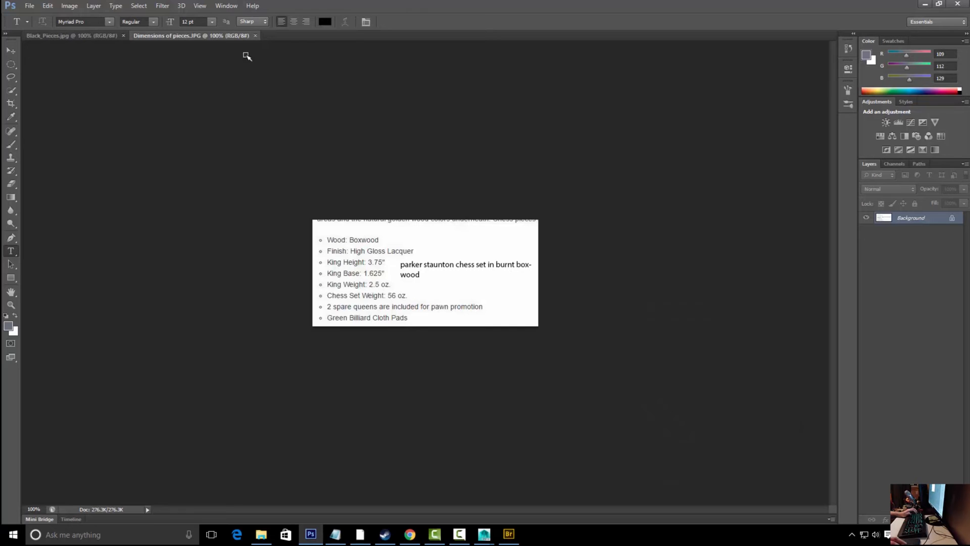
{"action": "left_click", "coordinate": [31, 6]}
{"action": "left_click", "coordinate": [41, 26]}
{"action": "double_click", "coordinate": [536, 183]}
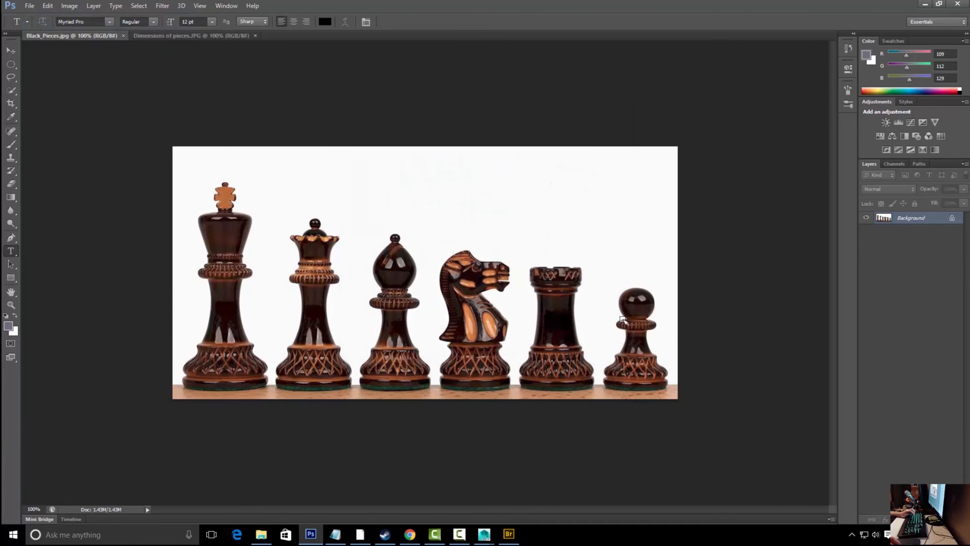
{"action": "key", "text": "ctrl+0"}
{"action": "scroll", "coordinate": [707, 389], "scroll_direction": "up", "scroll_amount": 3, "text": "alt"}
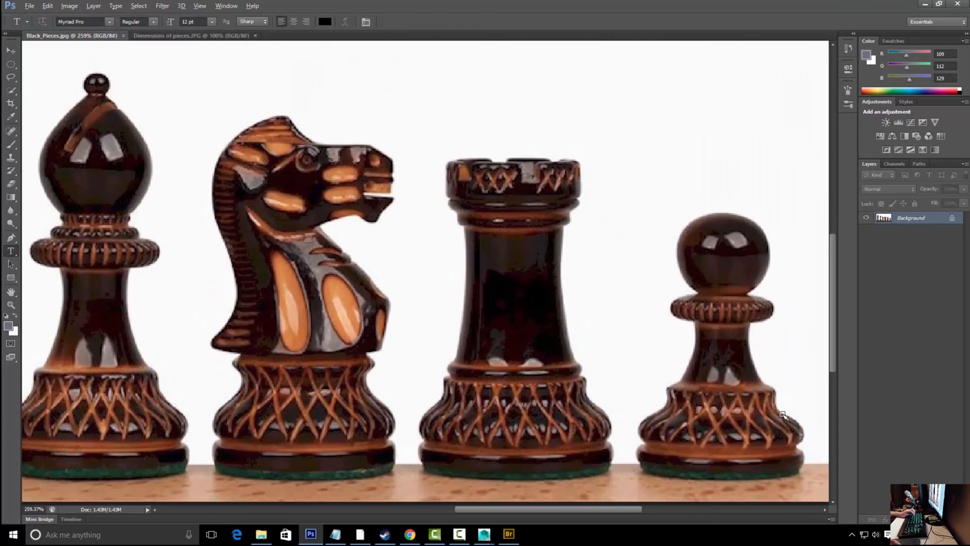
{"action": "key", "text": "z"}
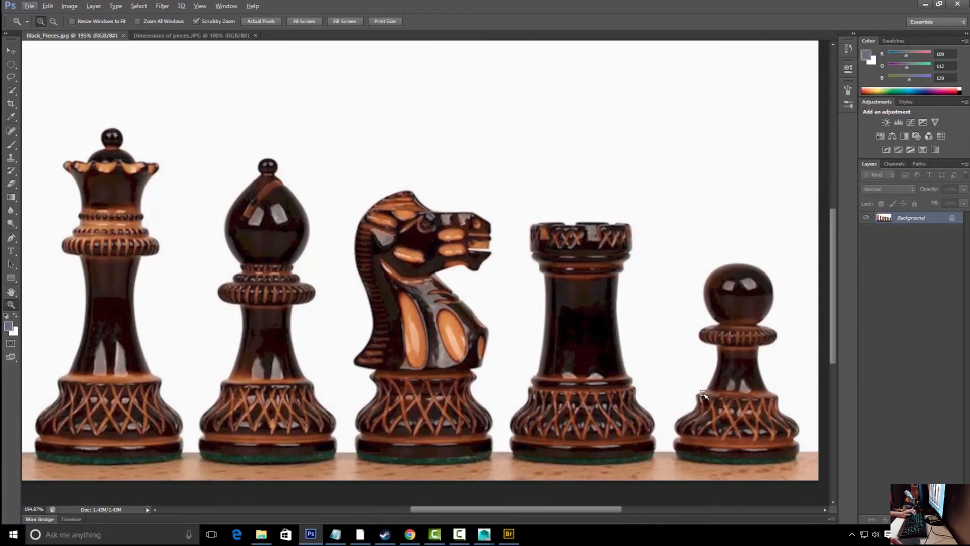
{"action": "mouse_move", "coordinate": [725, 385]}
{"action": "left_mouse_down"}
{"action": "mouse_move", "coordinate": [760, 402]}
{"action": "mouse_move", "coordinate": [709, 384]}
{"action": "left_mouse_up"}
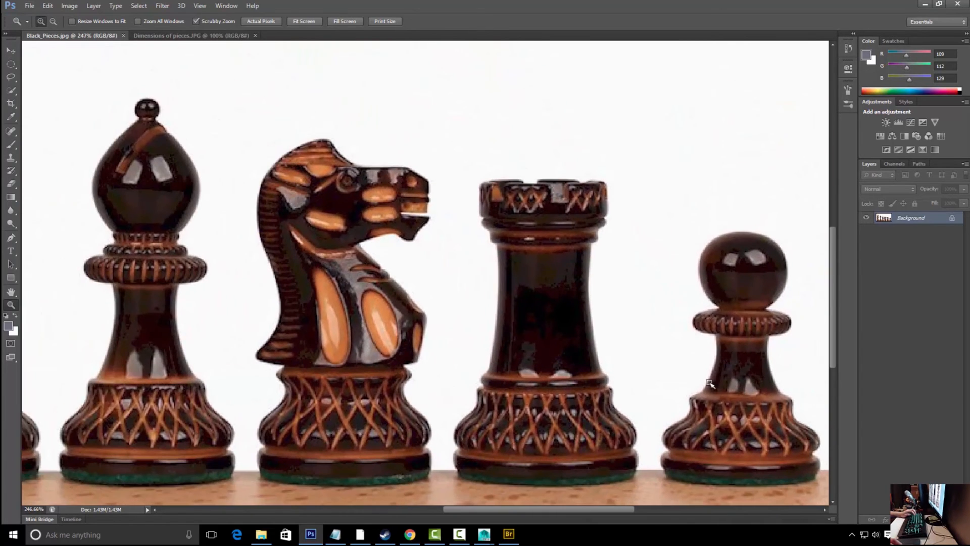
{"action": "key", "text": "alt+Tab"}
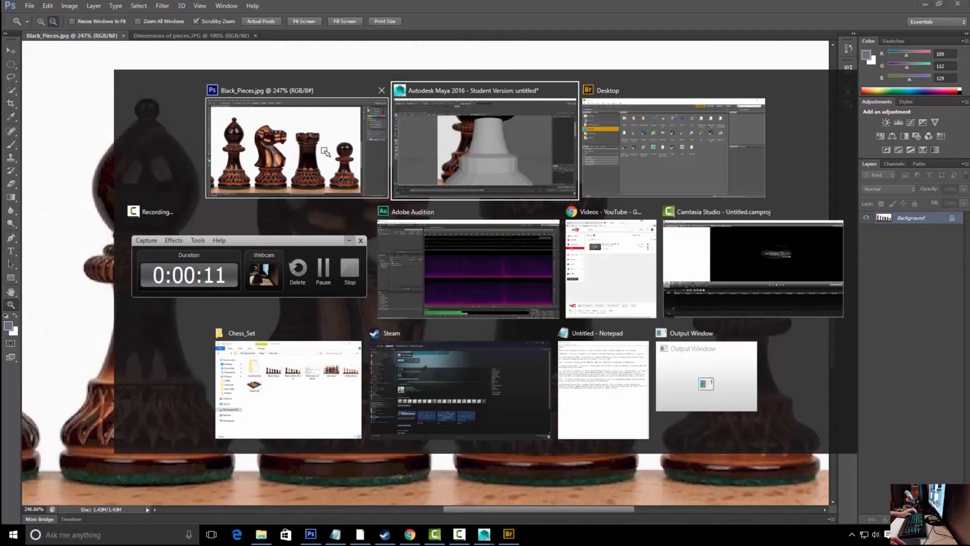
{"action": "left_click", "coordinate": [420, 127]}
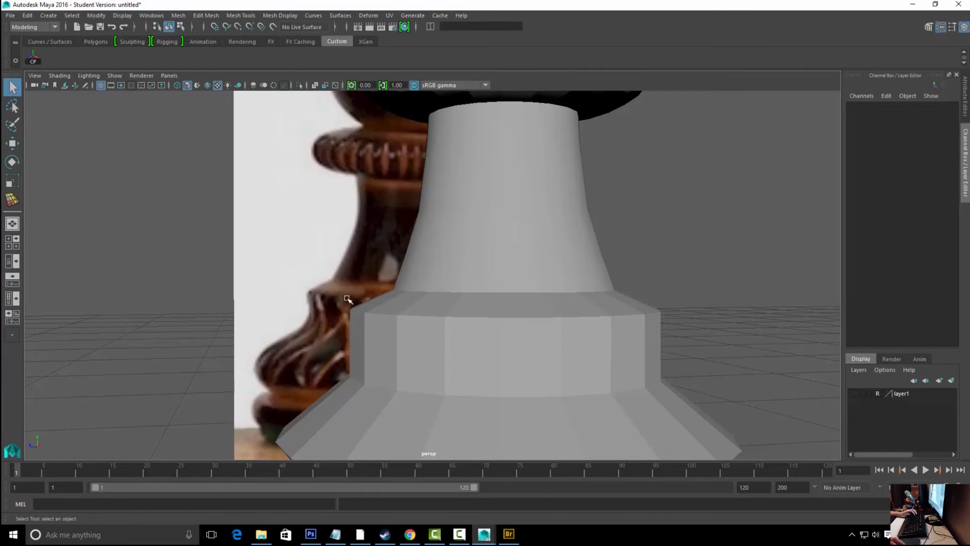
Bevel the edge loop where the neck meets the base with a fraction of 0.18 and return to object mode
{"action": "right_click_drag", "start_coordinate": [456, 300], "coordinate": [454, 222]}
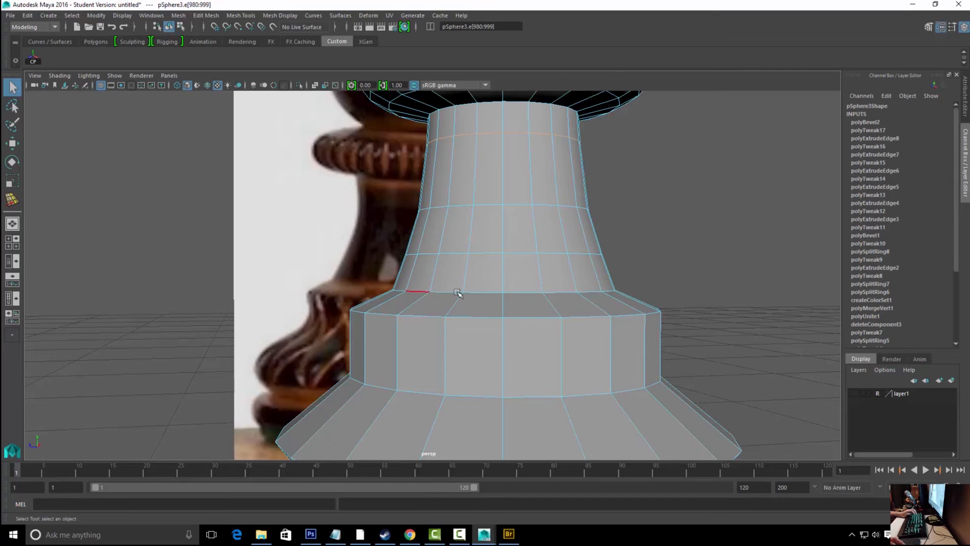
{"action": "left_click", "coordinate": [677, 251]}
{"action": "double_click", "coordinate": [522, 293]}
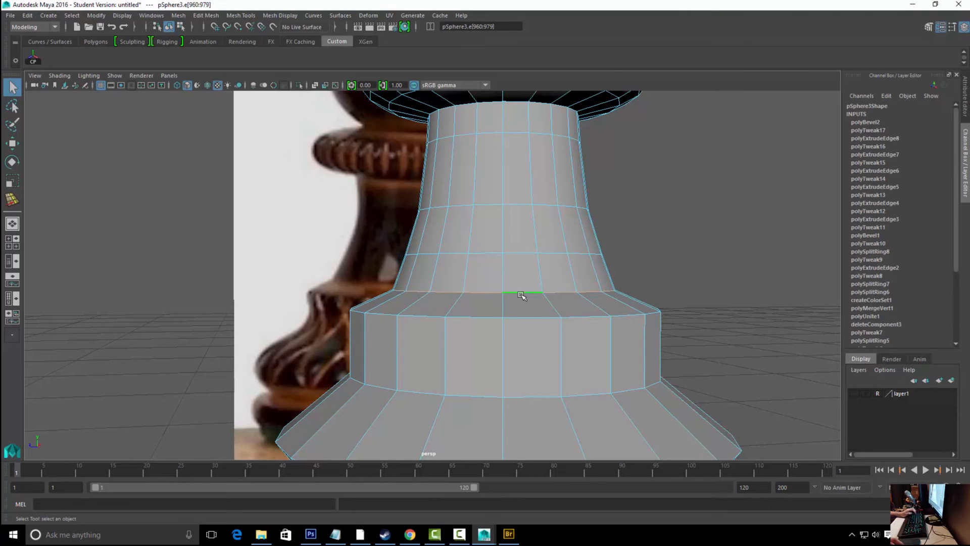
{"action": "right_click_drag", "start_coordinate": [504, 270], "coordinate": [524, 270], "text": "shift"}
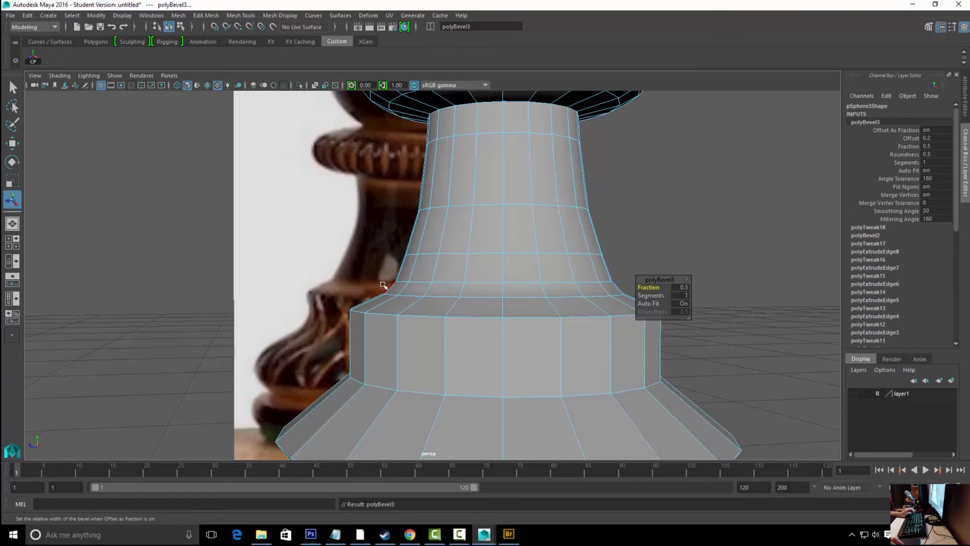
{"action": "left_click_drag", "start_coordinate": [656, 288], "coordinate": [641, 287]}
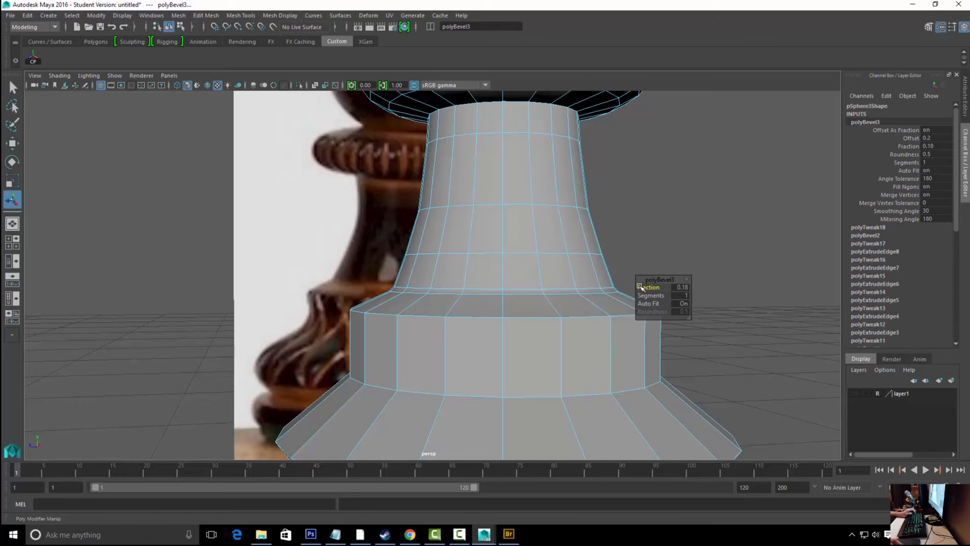
{"action": "key", "text": "q"}
{"action": "right_click_drag", "start_coordinate": [565, 253], "coordinate": [616, 237]}
{"action": "left_click", "coordinate": [624, 206]}
{"action": "left_click", "coordinate": [601, 296]}
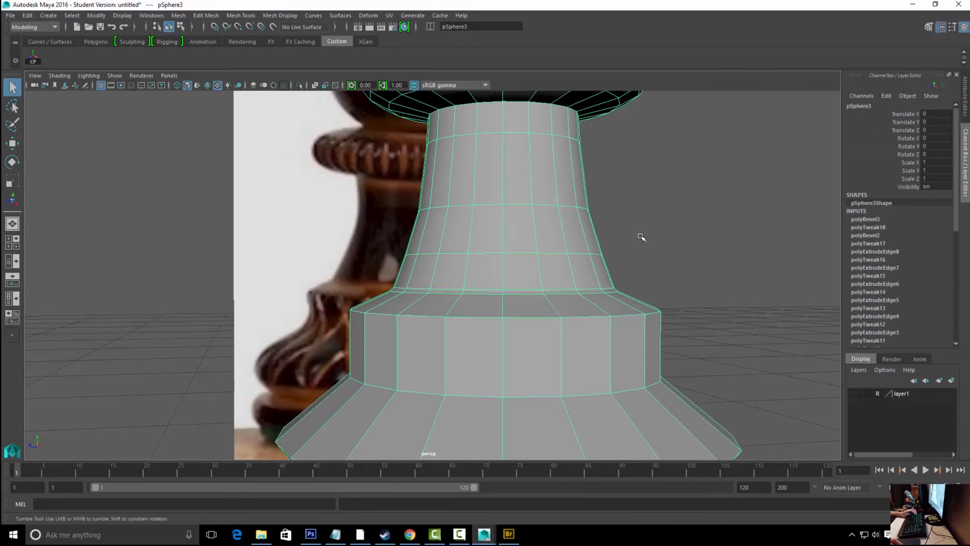
Bevel the edge loop where the top of the neck meets the collar with a fraction of 0.15
{"action": "left_click_drag", "start_coordinate": [639, 236], "coordinate": [662, 228], "text": "alt"}
{"action": "left_click", "coordinate": [662, 228]}
{"action": "middle_click_drag", "start_coordinate": [479, 214], "coordinate": [494, 275], "text": "alt"}
{"action": "left_click_drag", "start_coordinate": [494, 274], "coordinate": [494, 257], "text": "alt"}
{"action": "left_click", "coordinate": [482, 171]}
{"action": "right_click_drag", "start_coordinate": [479, 180], "coordinate": [478, 172]}
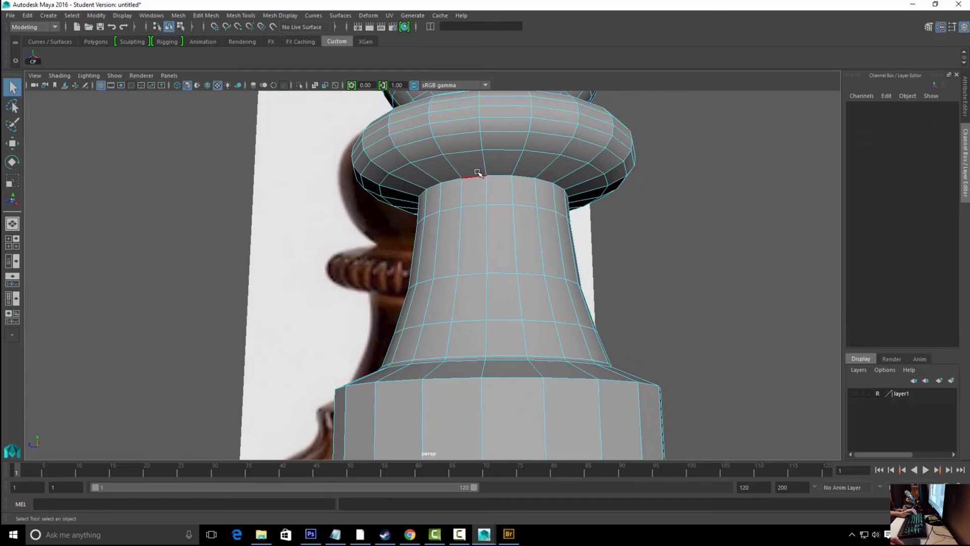
{"action": "double_click", "coordinate": [478, 173]}
{"action": "right_click", "coordinate": [471, 194], "text": "shift"}
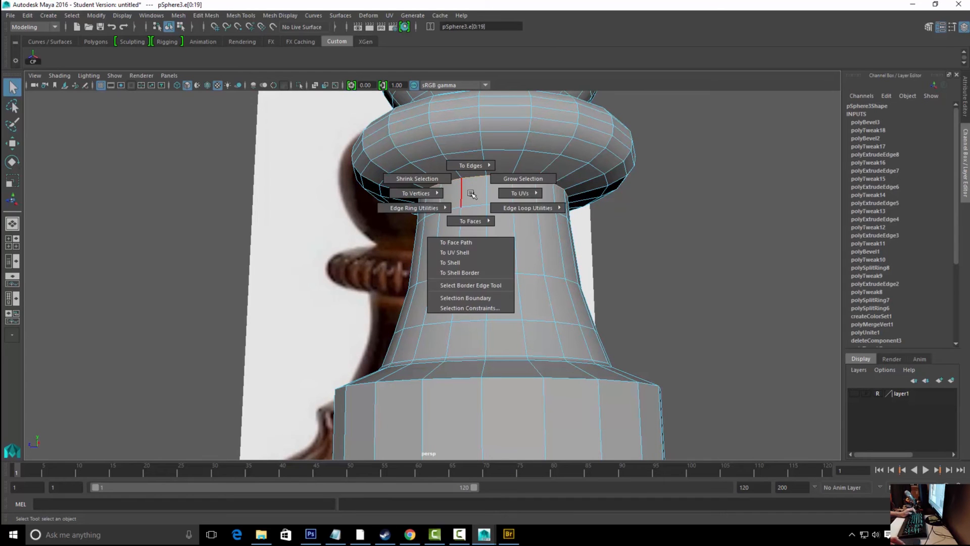
{"action": "right_click_drag", "start_coordinate": [467, 192], "coordinate": [505, 193], "text": "shift"}
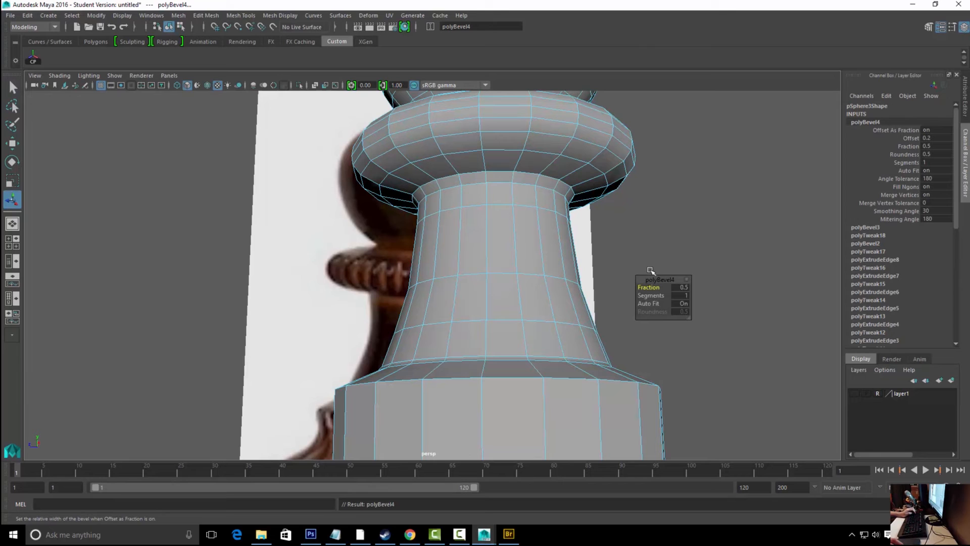
{"action": "left_click_drag", "start_coordinate": [652, 288], "coordinate": [634, 281]}
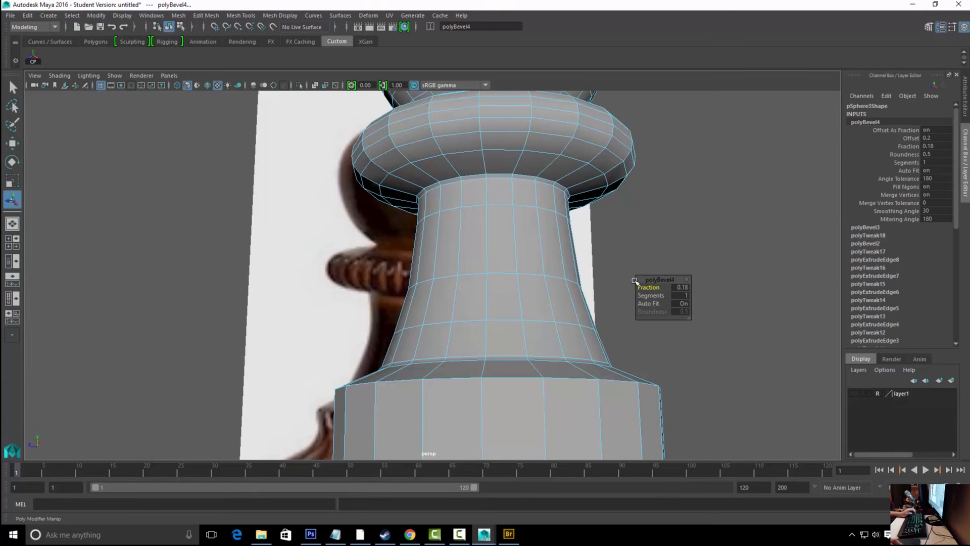
{"action": "key", "text": "q"}
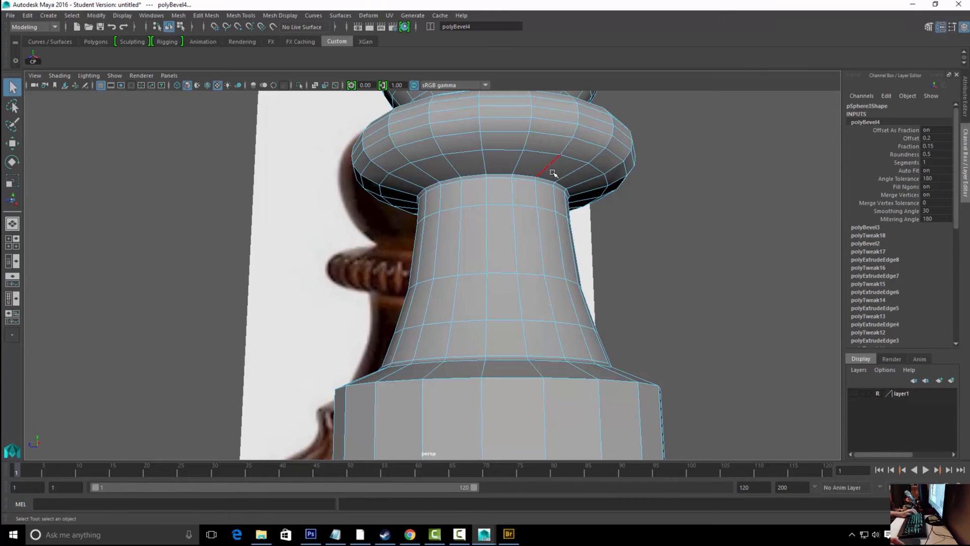
Bevel the edge loop between the head and the collar with a fraction of 0.5 and 1 segment, and deselect the mesh
{"action": "left_click", "coordinate": [641, 148]}
{"action": "left_click_drag", "start_coordinate": [642, 148], "coordinate": [509, 158], "text": "alt"}
{"action": "left_click", "coordinate": [501, 158]}
{"action": "right_click_drag", "start_coordinate": [502, 158], "coordinate": [576, 158]}
{"action": "double_click", "coordinate": [505, 162]}
{"action": "mouse_move", "coordinate": [521, 200]}
{"action": "left_mouse_down", "text": "alt"}
{"action": "mouse_move", "coordinate": [556, 198]}
{"action": "mouse_move", "coordinate": [512, 201]}
{"action": "left_mouse_up", "text": "alt"}
{"action": "key", "text": "q"}
{"action": "left_click", "coordinate": [634, 152]}
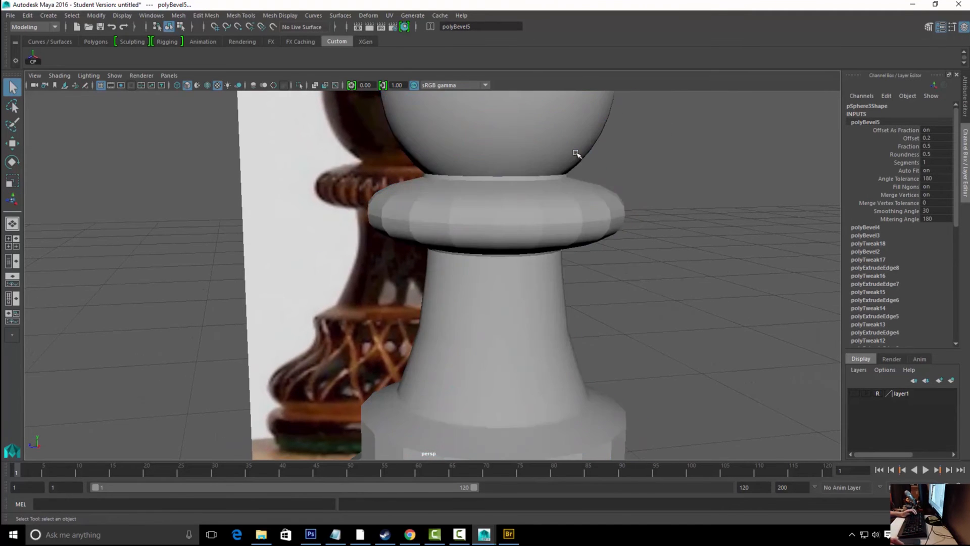
Examine the pawn's overall silhouette and base profile beside the reference image from several angles
{"action": "left_click_drag", "start_coordinate": [630, 167], "coordinate": [563, 240], "text": "alt"}
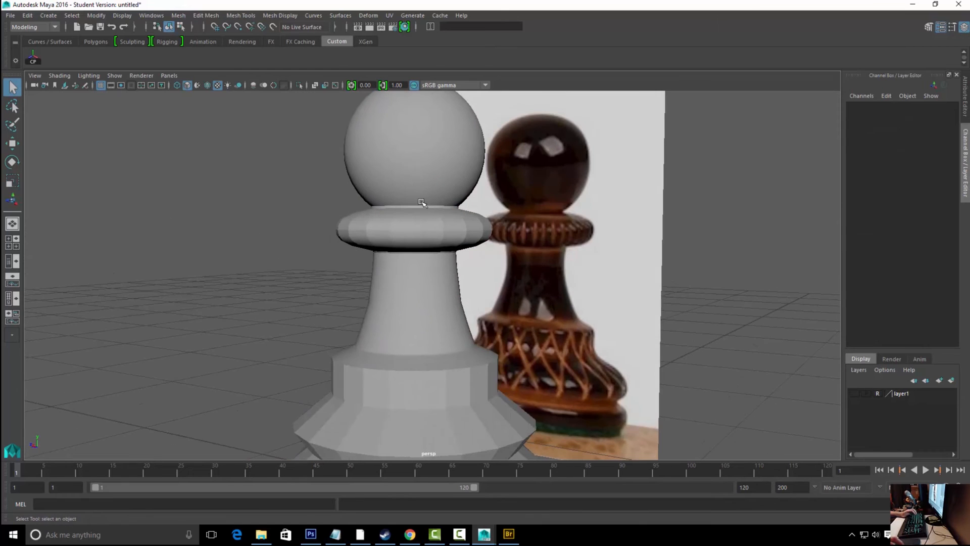
{"action": "left_click_drag", "start_coordinate": [428, 231], "coordinate": [533, 237], "text": "alt"}
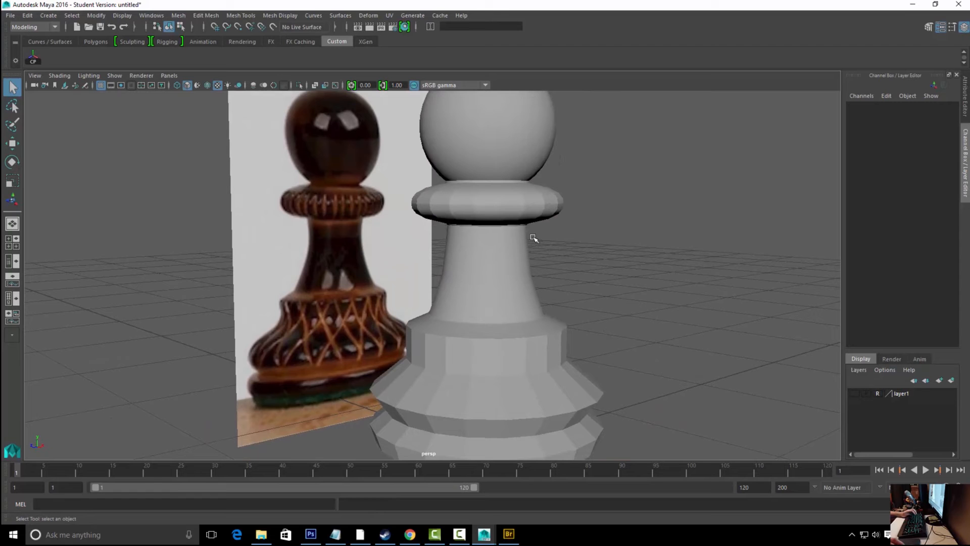
{"action": "left_click_drag", "start_coordinate": [582, 273], "coordinate": [541, 238], "text": "alt"}
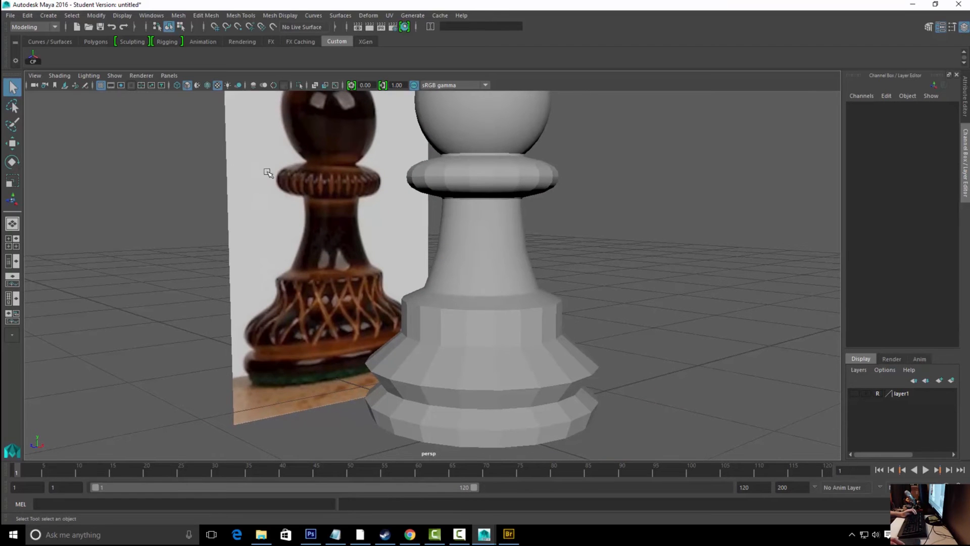
{"action": "left_click_drag", "start_coordinate": [511, 320], "coordinate": [494, 273], "text": "alt"}
{"action": "right_click_drag", "start_coordinate": [494, 273], "coordinate": [611, 267], "text": "alt"}
{"action": "left_click_drag", "start_coordinate": [611, 268], "coordinate": [502, 251], "text": "alt"}
{"action": "left_click", "coordinate": [400, 241]}
{"action": "left_click_drag", "start_coordinate": [444, 256], "coordinate": [394, 250], "text": "alt"}
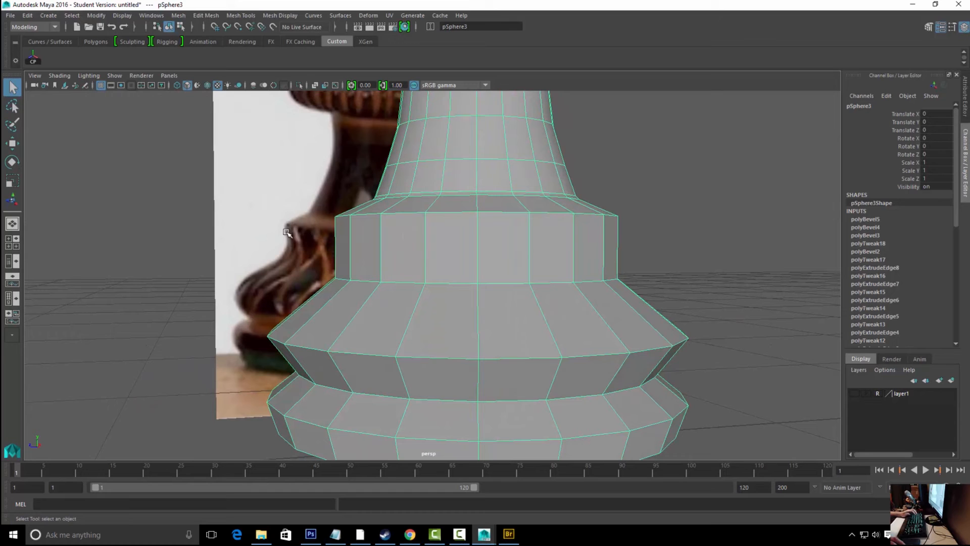
{"action": "left_click_drag", "start_coordinate": [556, 244], "coordinate": [669, 201], "text": "alt"}
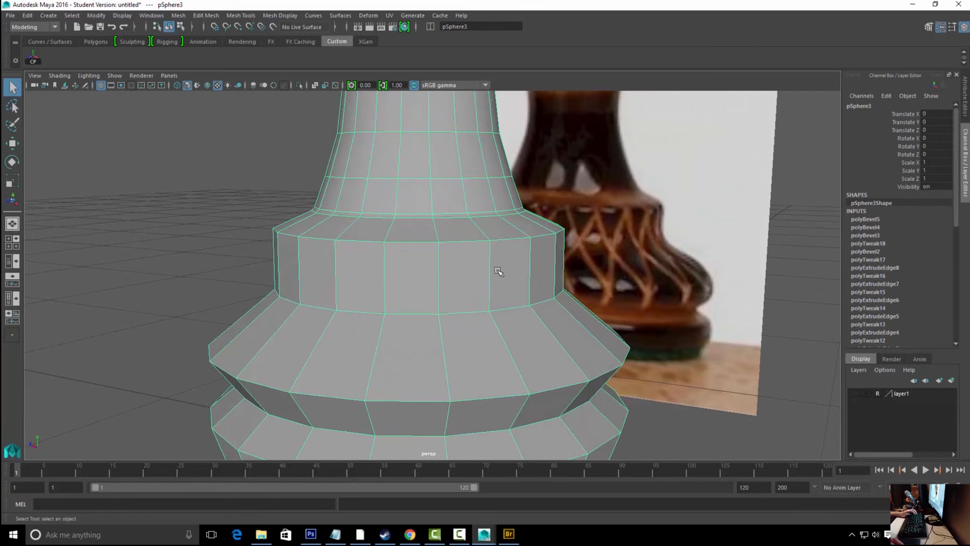
Insert an edge loop just below the top rim of the base's upper tier and scale it slightly outward
{"action": "left_click_drag", "start_coordinate": [499, 271], "coordinate": [511, 253], "text": "alt"}
{"action": "right_click_drag", "start_coordinate": [522, 243], "coordinate": [538, 289]}
{"action": "left_click", "coordinate": [522, 230]}
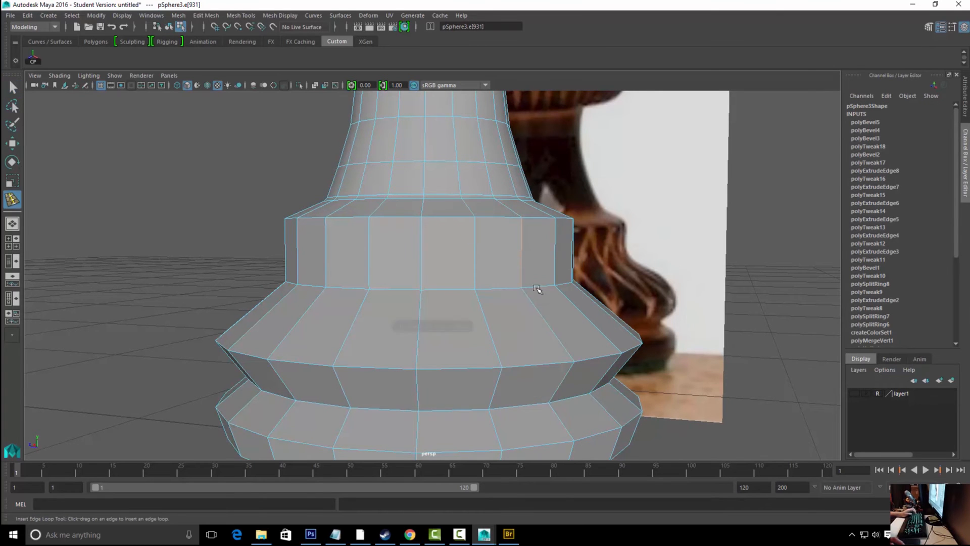
{"action": "left_click", "coordinate": [556, 227]}
{"action": "key", "text": "r"}
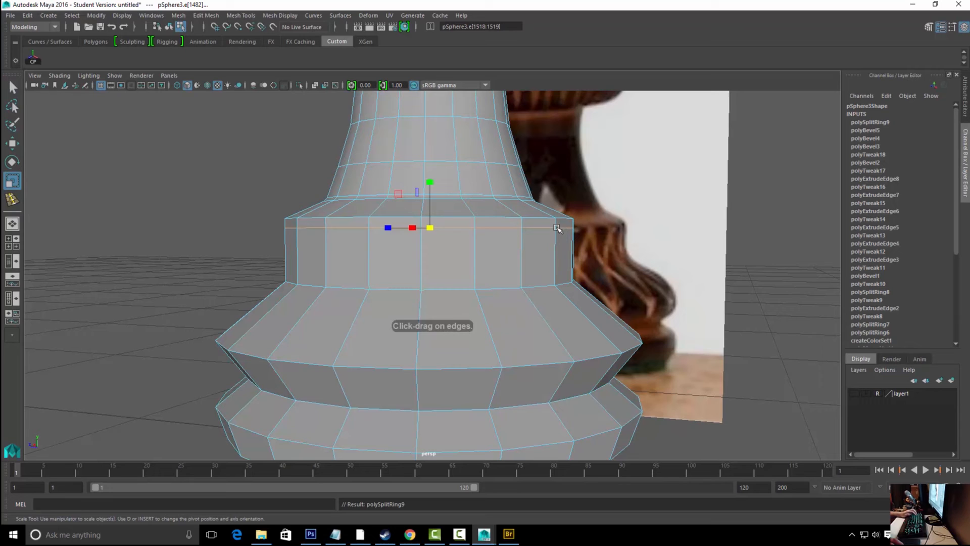
{"action": "left_click_drag", "start_coordinate": [430, 228], "coordinate": [433, 229]}
Insert a second edge loop just below the first on the upper tier and scale it slightly outward
{"action": "left_click", "coordinate": [557, 241]}
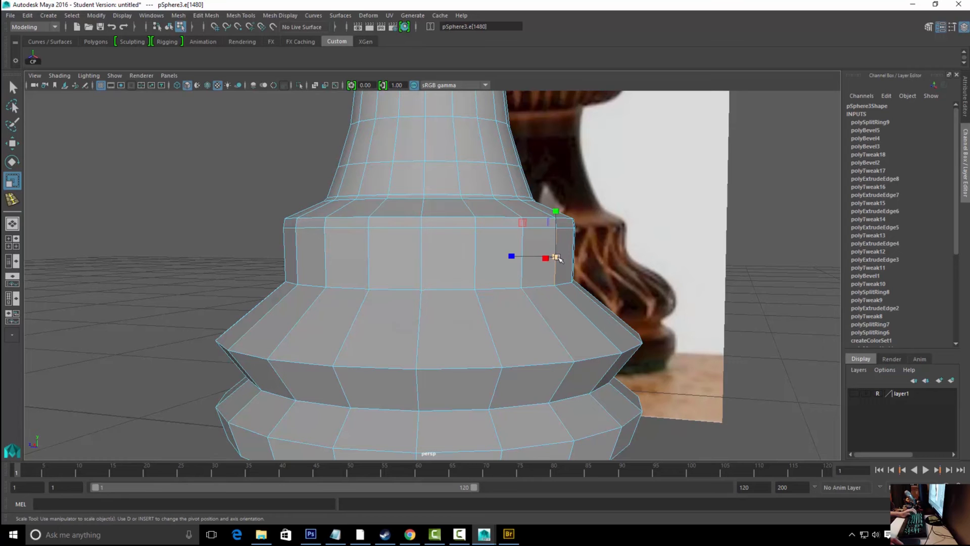
{"action": "left_click_drag", "start_coordinate": [547, 256], "coordinate": [574, 260], "text": "alt"}
{"action": "right_click_drag", "start_coordinate": [577, 254], "coordinate": [571, 323], "text": "shift"}
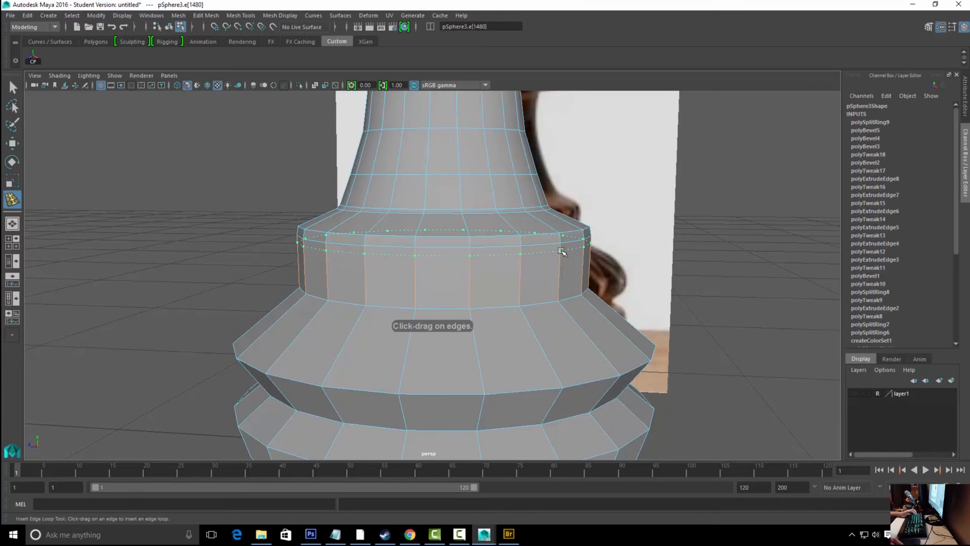
{"action": "left_click", "coordinate": [562, 249]}
{"action": "left_click_drag", "start_coordinate": [562, 250], "coordinate": [455, 197], "text": "alt"}
{"action": "key", "text": "w"}
{"action": "key", "text": "r"}
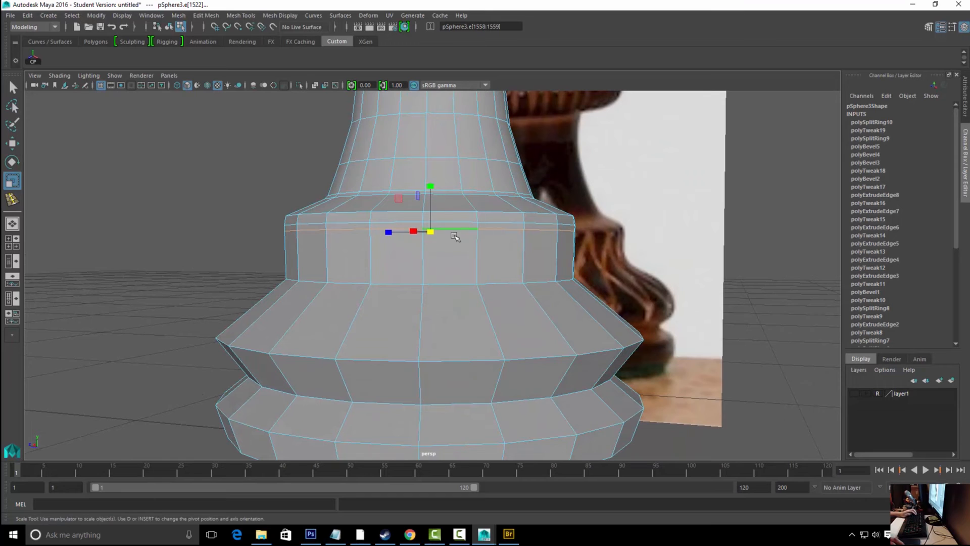
{"action": "left_click_drag", "start_coordinate": [433, 231], "coordinate": [435, 232]}
{"action": "key", "text": "q"}
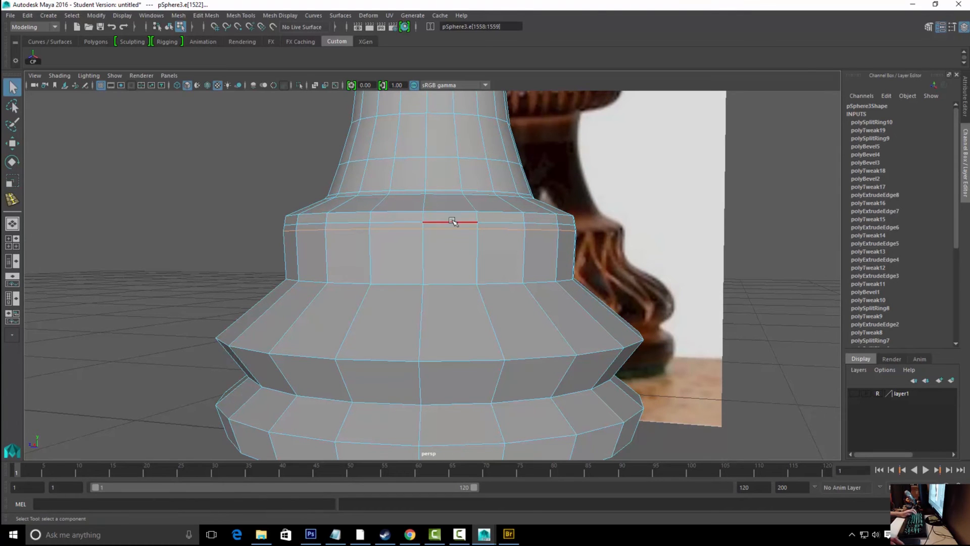
Raise the upper of the two new rim loops slightly and fine-tune its scale
{"action": "key", "text": "w"}
{"action": "left_click_drag", "start_coordinate": [431, 184], "coordinate": [432, 181]}
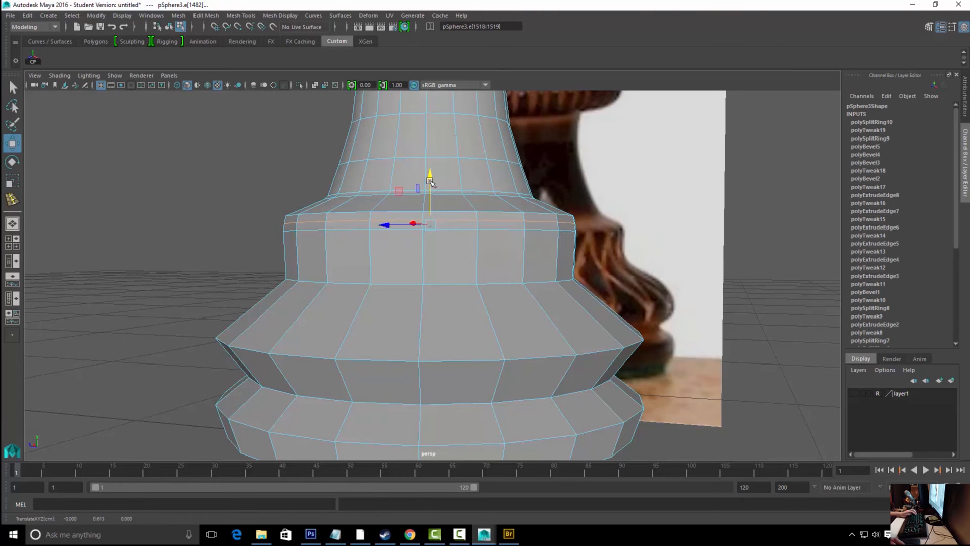
{"action": "key", "text": "r"}
{"action": "left_click_drag", "start_coordinate": [433, 228], "coordinate": [433, 226]}
{"action": "key", "text": "q"}
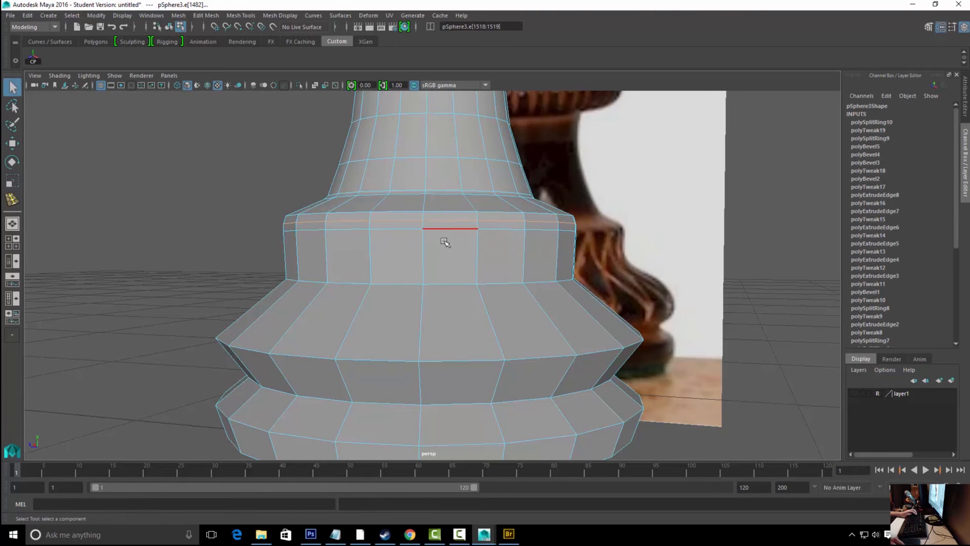
Insert an edge loop around the lower half of the base's upper tier and adjust its scale slightly
{"action": "left_click", "coordinate": [477, 250]}
{"action": "right_click", "coordinate": [476, 252]}
{"action": "right_click_drag", "start_coordinate": [478, 237], "coordinate": [468, 303], "text": "shift"}
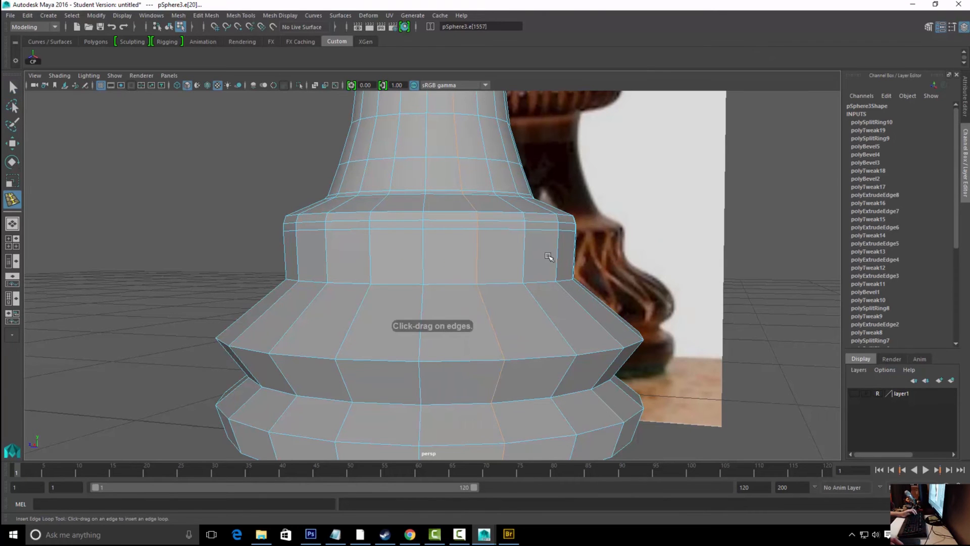
{"action": "left_click", "coordinate": [556, 258]}
{"action": "key", "text": "r"}
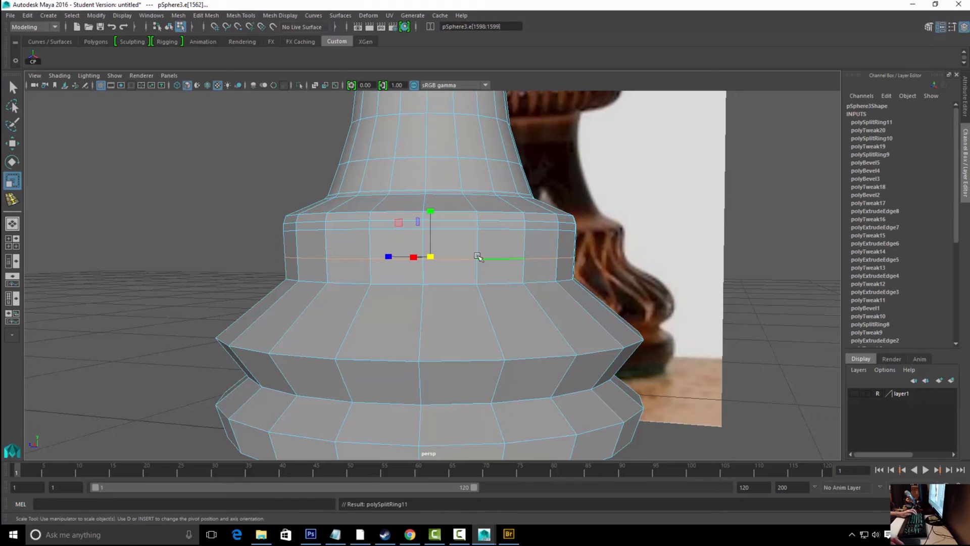
{"action": "left_click_drag", "start_coordinate": [430, 256], "coordinate": [428, 257]}
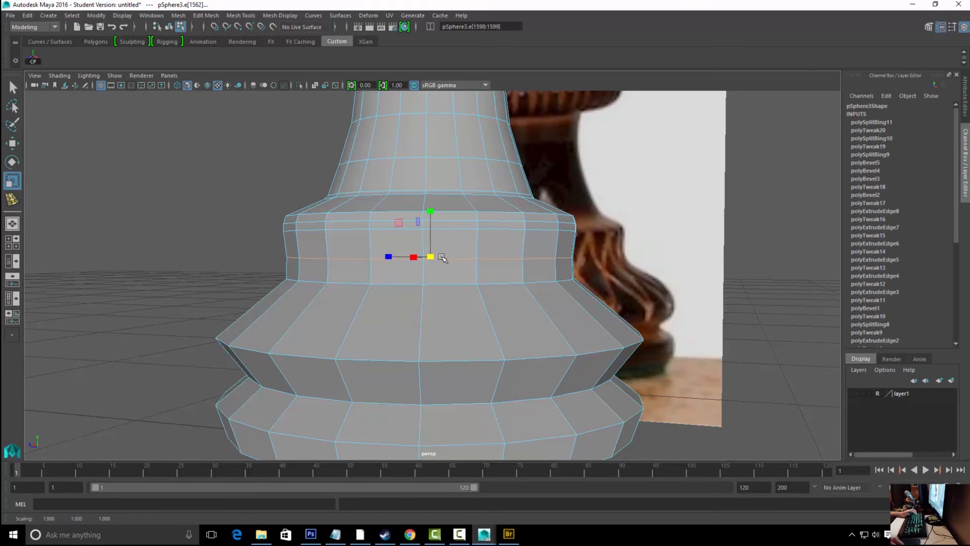
{"action": "left_click_drag", "start_coordinate": [580, 282], "coordinate": [595, 264], "text": "alt"}
Insert an edge loop midway down the slope below the upper tier and scale it outward to round the profile
{"action": "key", "text": "q"}
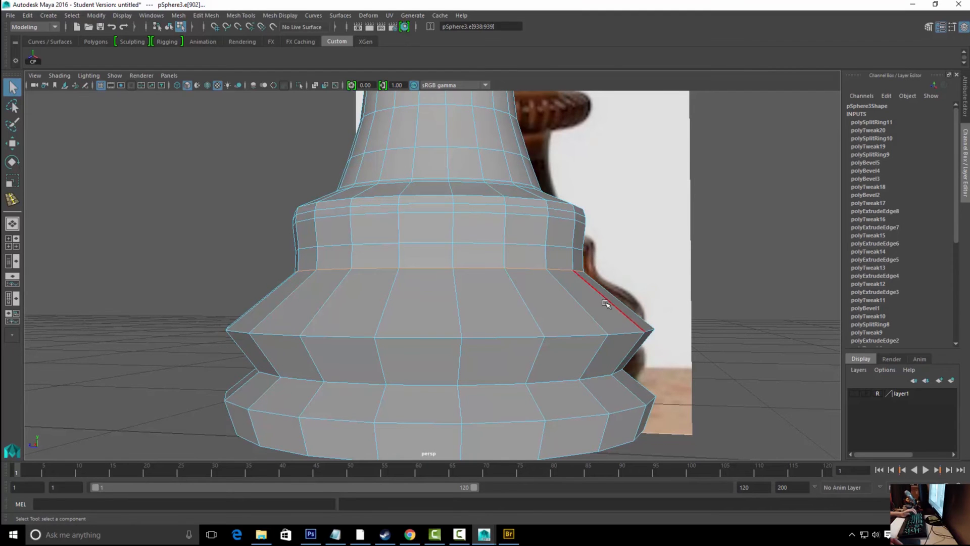
{"action": "right_click_drag", "start_coordinate": [571, 255], "coordinate": [602, 291], "text": "shift"}
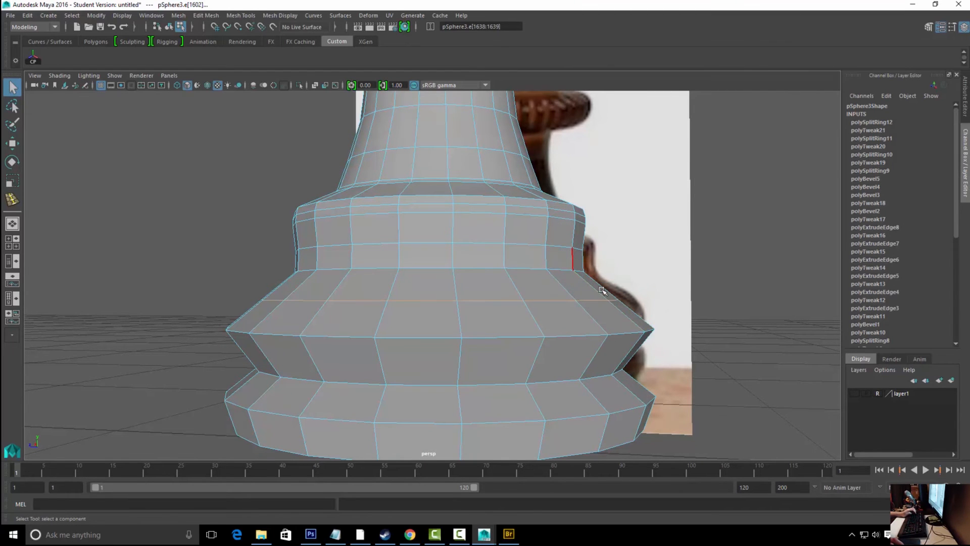
{"action": "key", "text": "r"}
{"action": "left_click_drag", "start_coordinate": [439, 300], "coordinate": [457, 299]}
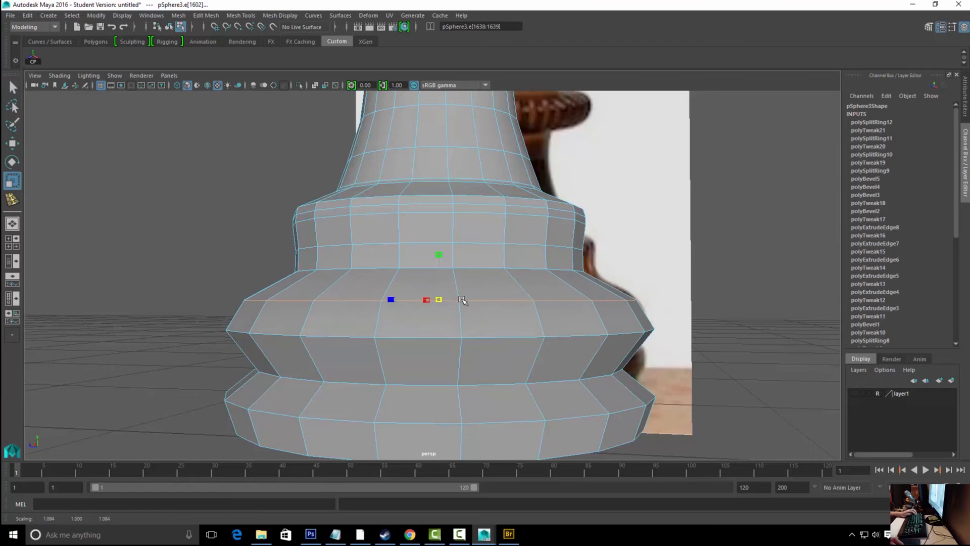
In the side view, raise the sloped section's new edge loop slightly to follow the reference outline
{"action": "key", "text": "w"}
{"action": "key", "text": "space"}
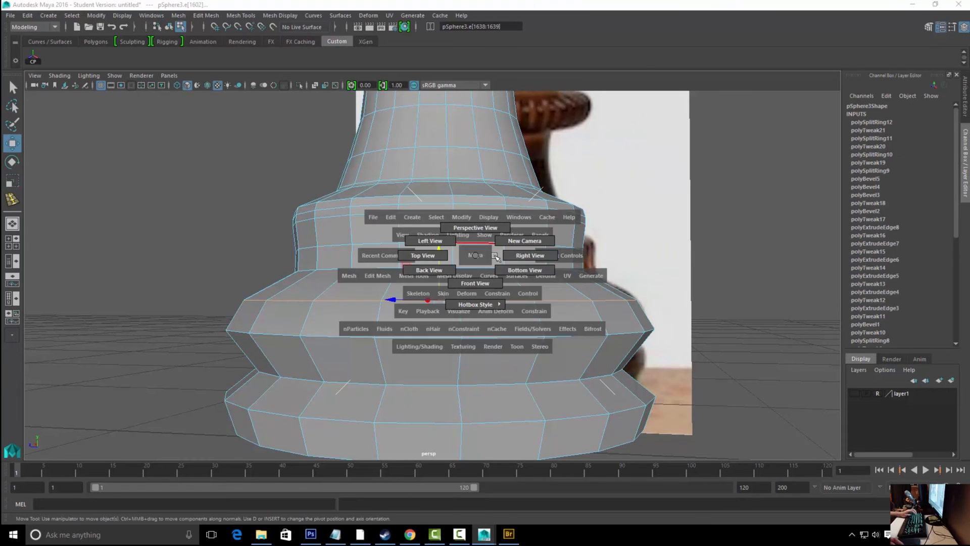
{"action": "left_click_drag", "start_coordinate": [465, 261], "coordinate": [500, 262]}
{"action": "scroll", "coordinate": [556, 309], "scroll_direction": "up", "scroll_amount": 2}
{"action": "left_click_drag", "start_coordinate": [447, 298], "coordinate": [447, 287]}
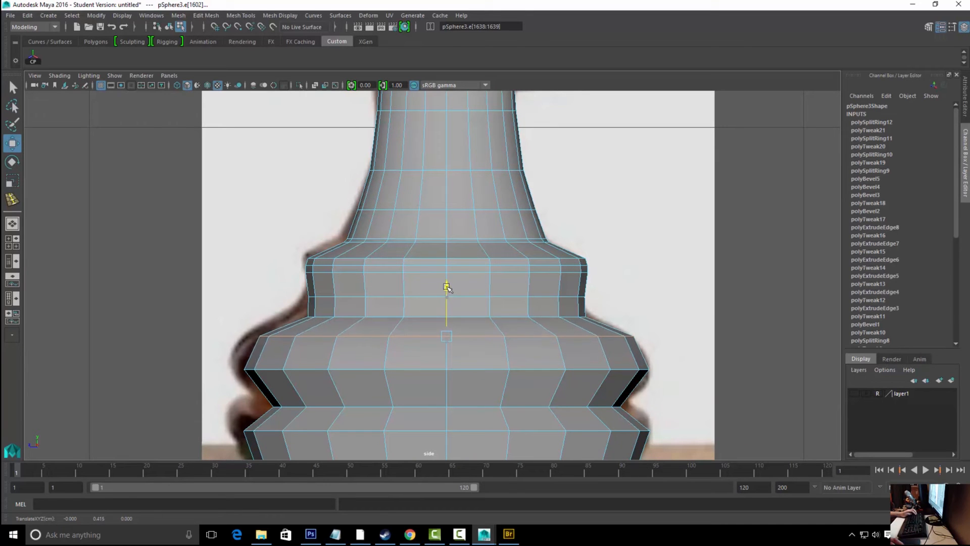
Bevel the edge loop at the foot of the base's upper tier with a fraction of 0.98 and 1 segment
{"action": "key", "text": "q"}
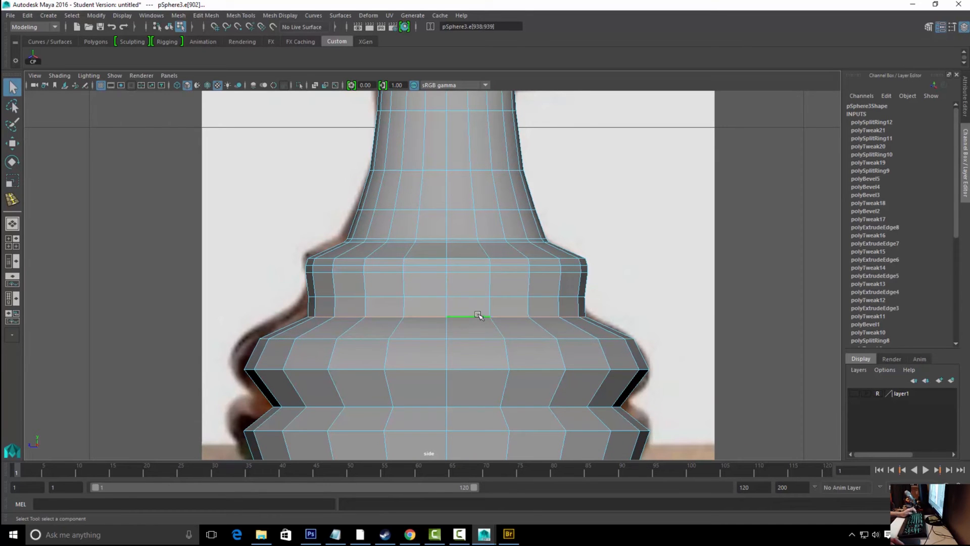
{"action": "left_click", "coordinate": [470, 297]}
{"action": "right_click", "coordinate": [478, 298], "text": "shift"}
{"action": "left_click", "coordinate": [530, 298]}
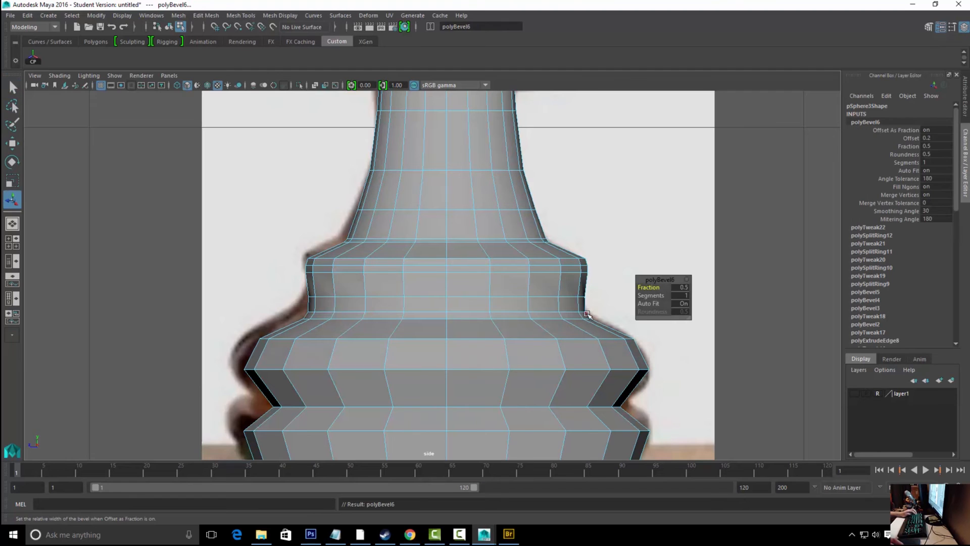
{"action": "left_click_drag", "start_coordinate": [654, 288], "coordinate": [681, 292]}
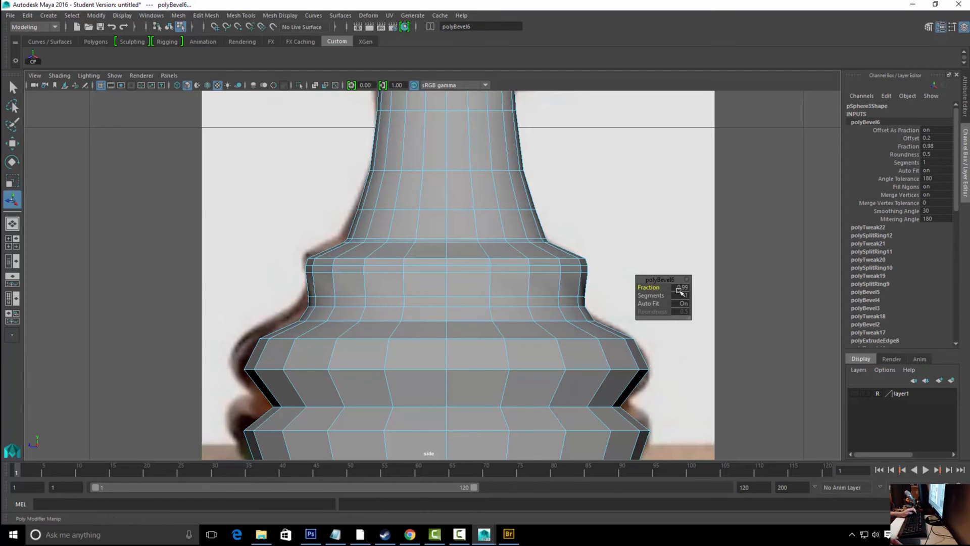
Slide the lower edge loop of the new bevel further down the slope with the Slide Edge tool
{"action": "key", "text": "q"}
{"action": "right_click_drag", "start_coordinate": [547, 334], "coordinate": [547, 230]}
{"action": "double_click", "coordinate": [547, 321]}
{"action": "right_click_drag", "start_coordinate": [527, 273], "coordinate": [535, 349], "text": "shift"}
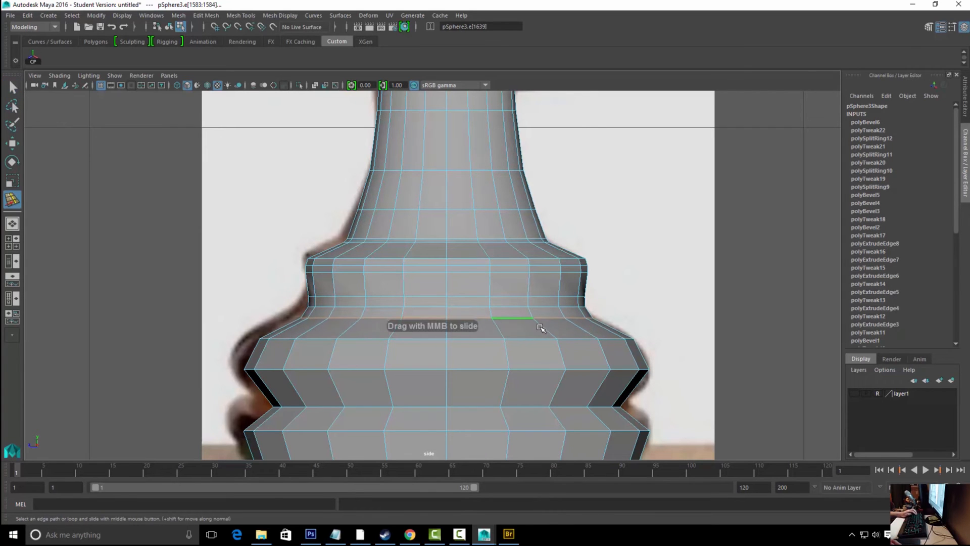
{"action": "middle_click_drag", "start_coordinate": [515, 315], "coordinate": [546, 366]}
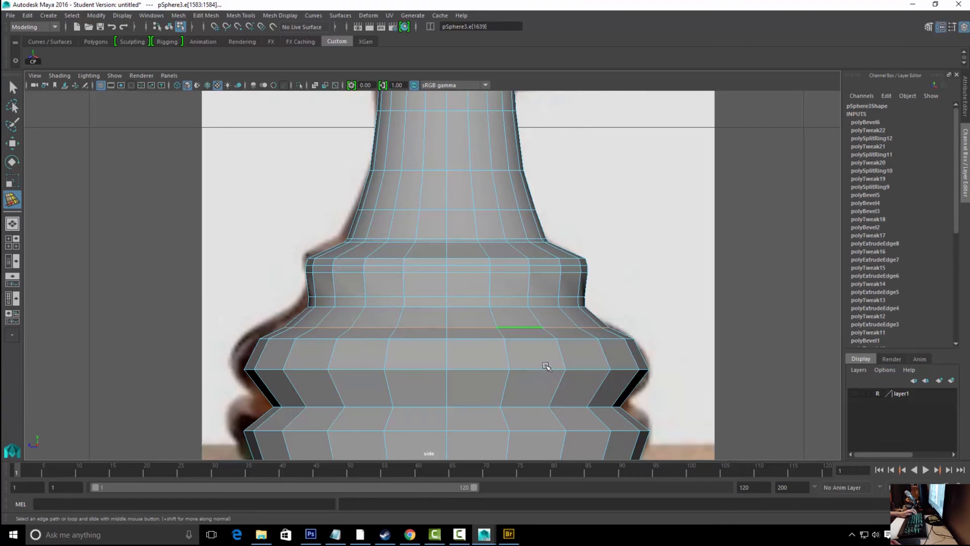
{"action": "left_click_drag", "start_coordinate": [585, 301], "coordinate": [587, 281], "text": "alt"}
{"action": "key", "text": "space"}
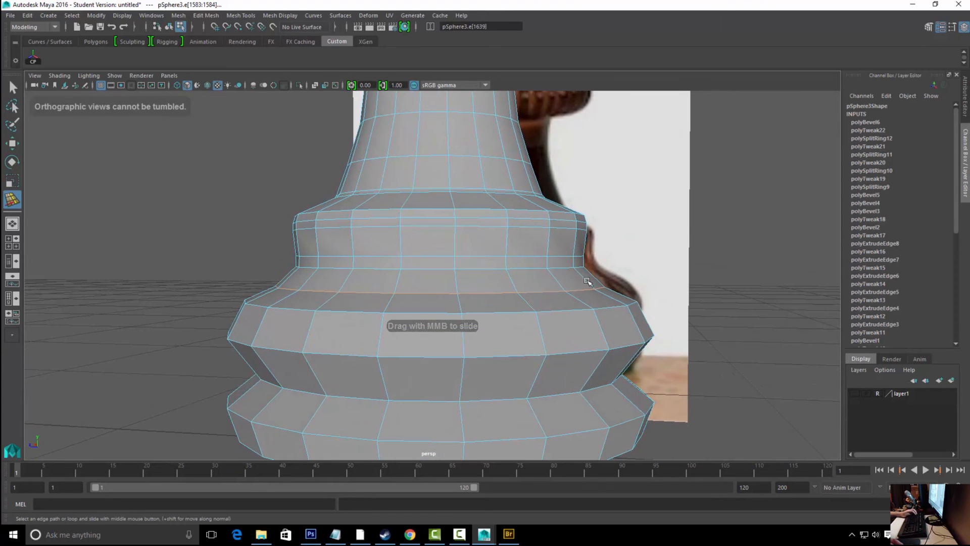
Lower the edge loop just above the slid one and fine-tune its scale to smooth the concave slope
{"action": "left_click", "coordinate": [580, 267]}
{"action": "key", "text": "w"}
{"action": "left_click_drag", "start_coordinate": [445, 217], "coordinate": [446, 226]}
{"action": "key", "text": "r"}
{"action": "left_click_drag", "start_coordinate": [440, 272], "coordinate": [450, 277]}
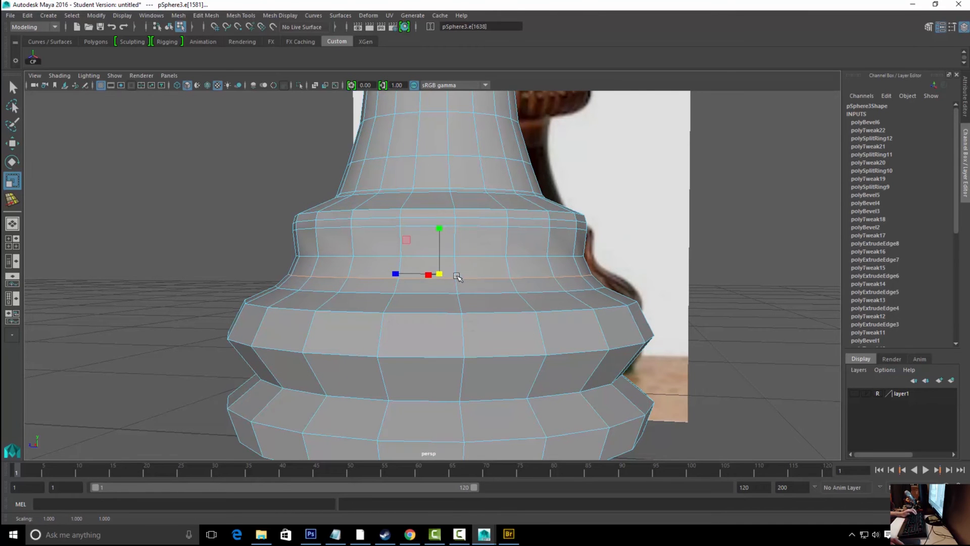
{"action": "key", "text": "q"}
Insert an edge loop low on the slope just above the wide tier, scale it outward to about 1.018 and raise it slightly
{"action": "left_click_drag", "start_coordinate": [613, 298], "coordinate": [603, 308], "text": "alt"}
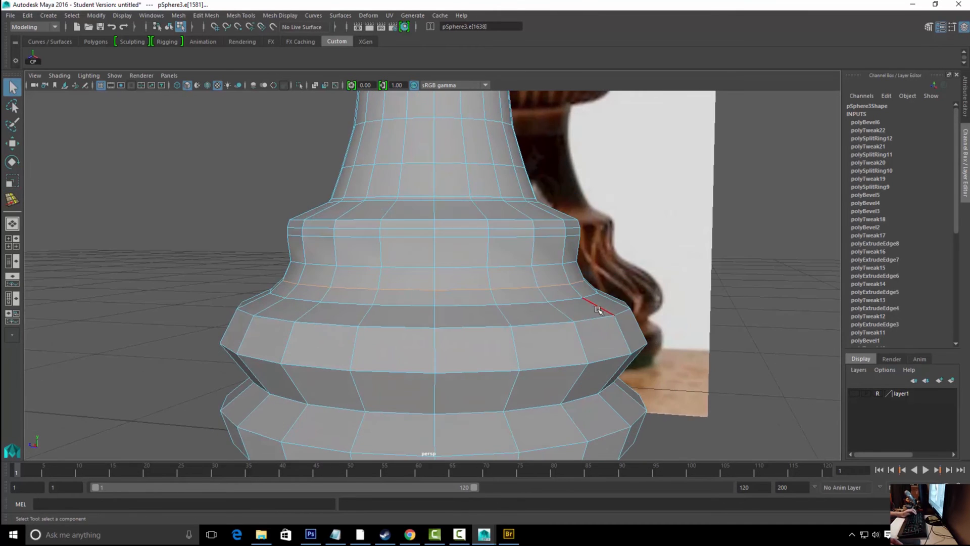
{"action": "right_click_drag", "start_coordinate": [596, 289], "coordinate": [581, 314], "text": "shift"}
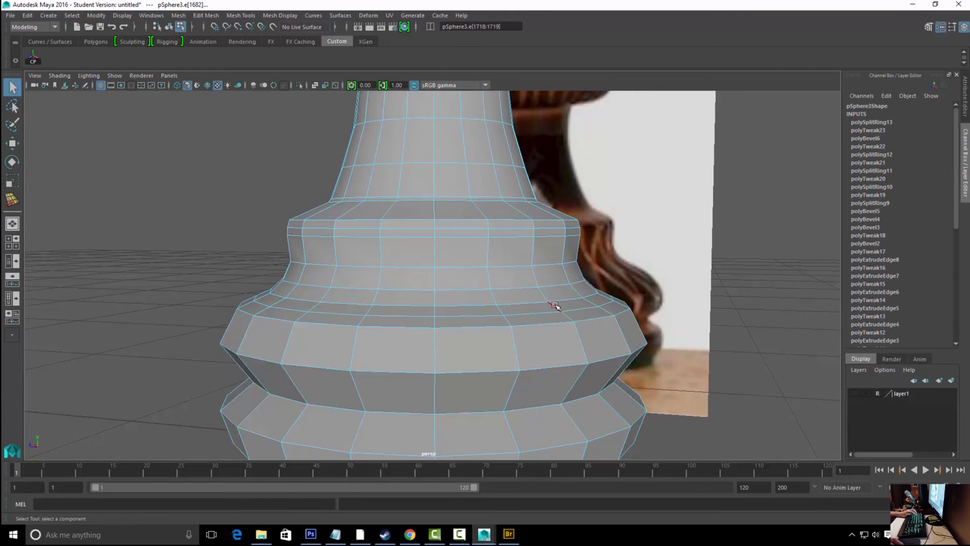
{"action": "key", "text": "r"}
{"action": "left_click_drag", "start_coordinate": [433, 295], "coordinate": [436, 298]}
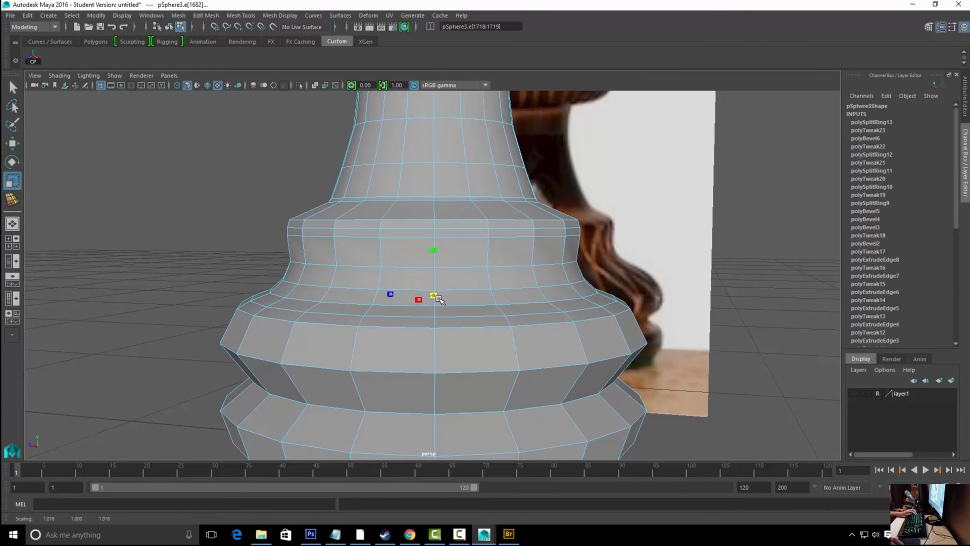
{"action": "key", "text": "w"}
{"action": "left_click_drag", "start_coordinate": [434, 255], "coordinate": [434, 247]}
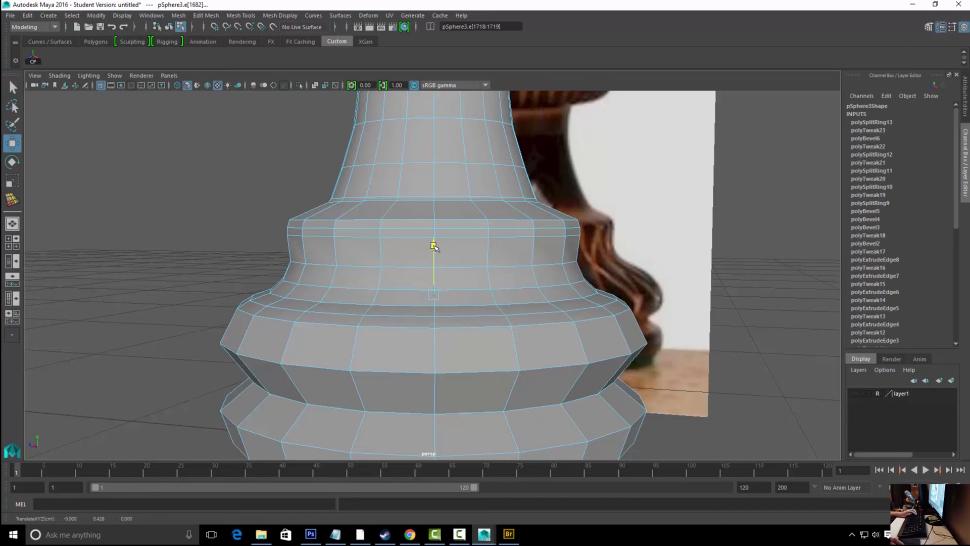
Select the edge loop along the upper rim of the wide tier and adjust its scale slightly
{"action": "left_click_drag", "start_coordinate": [611, 298], "coordinate": [628, 281], "text": "alt"}
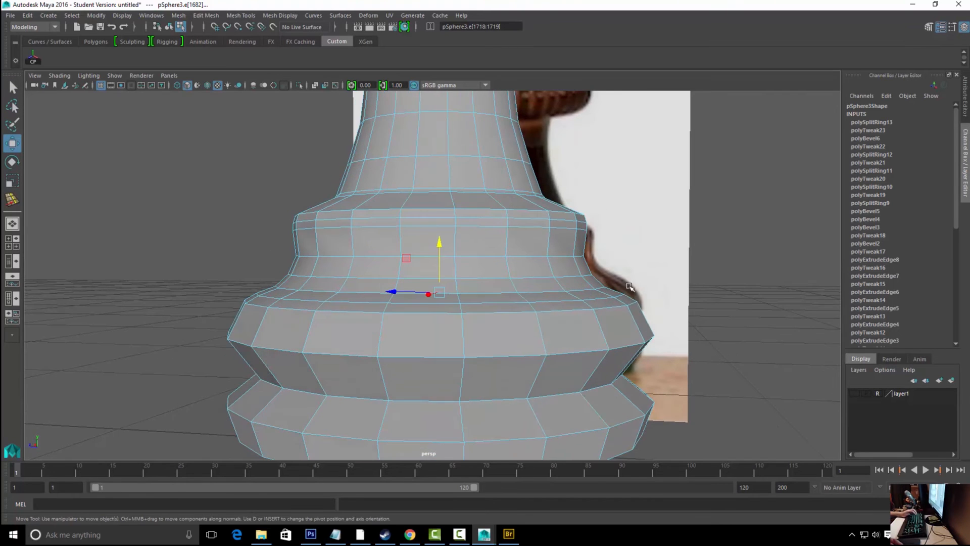
{"action": "double_click", "coordinate": [629, 305]}
{"action": "key", "text": "r"}
{"action": "left_click_drag", "start_coordinate": [440, 299], "coordinate": [439, 298]}
Examine the whole pawn from several angles and compare its neck, collar and base with the reference image
{"action": "right_click_drag", "start_coordinate": [634, 239], "coordinate": [474, 233], "text": "alt"}
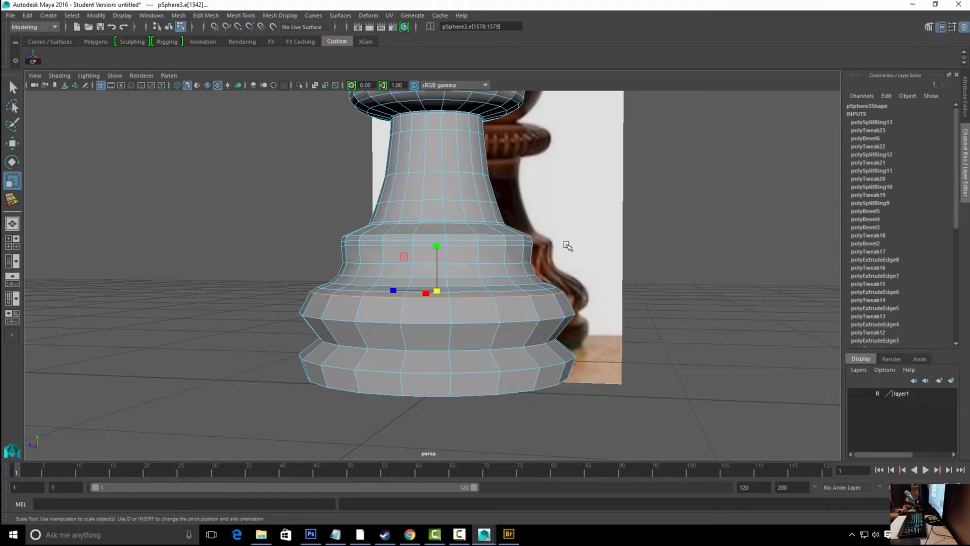
{"action": "left_click_drag", "start_coordinate": [619, 239], "coordinate": [572, 247], "text": "alt"}
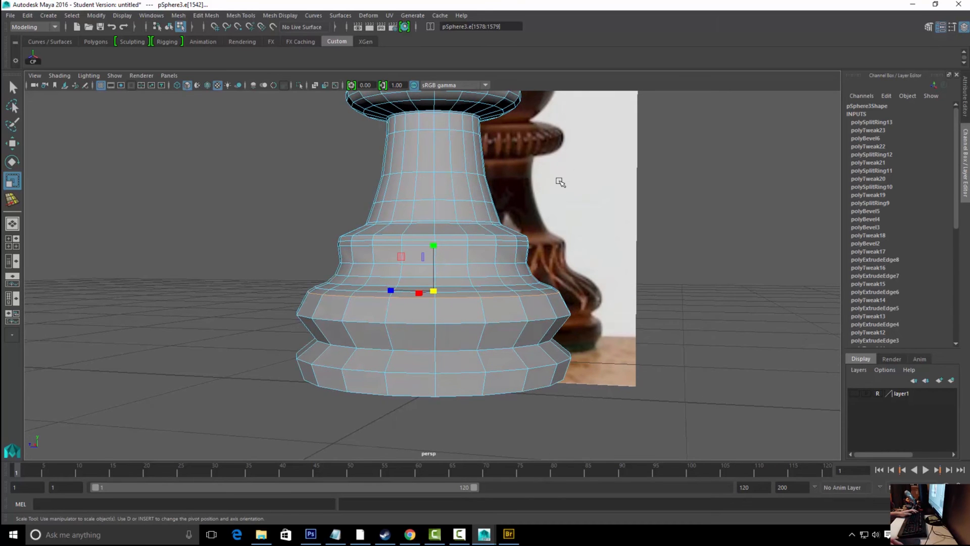
{"action": "left_click_drag", "start_coordinate": [563, 210], "coordinate": [557, 242], "text": "alt"}
{"action": "left_click_drag", "start_coordinate": [524, 211], "coordinate": [521, 180], "text": "alt"}
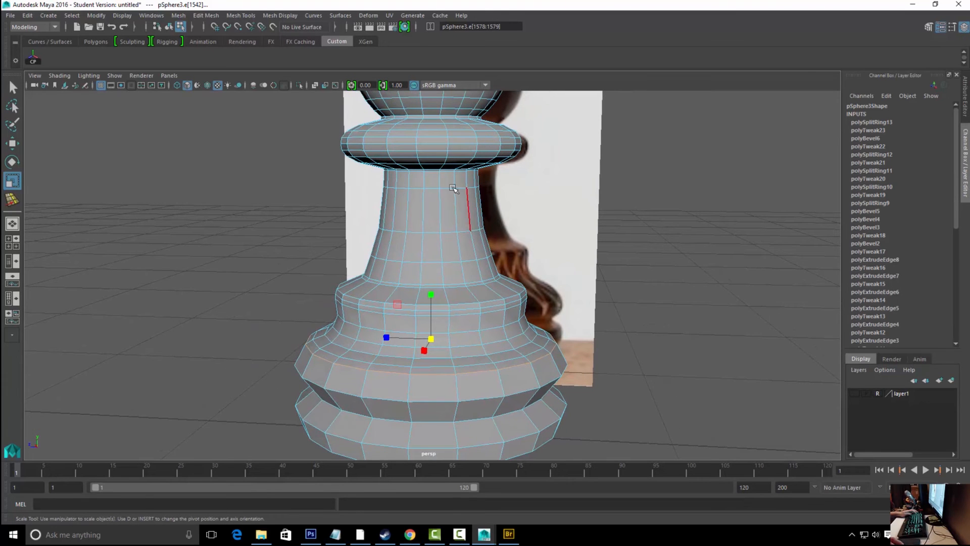
{"action": "right_click_drag", "start_coordinate": [574, 227], "coordinate": [314, 216], "text": "alt"}
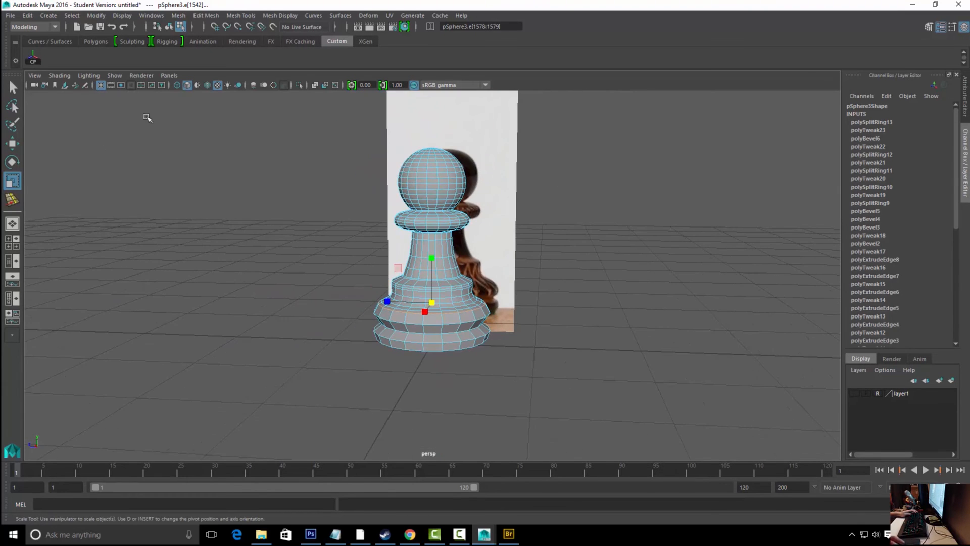
{"action": "left_click_drag", "start_coordinate": [504, 334], "coordinate": [468, 353], "text": "alt"}
{"action": "left_click_drag", "start_coordinate": [569, 308], "coordinate": [541, 318], "text": "alt"}
{"action": "left_click", "coordinate": [546, 303]}
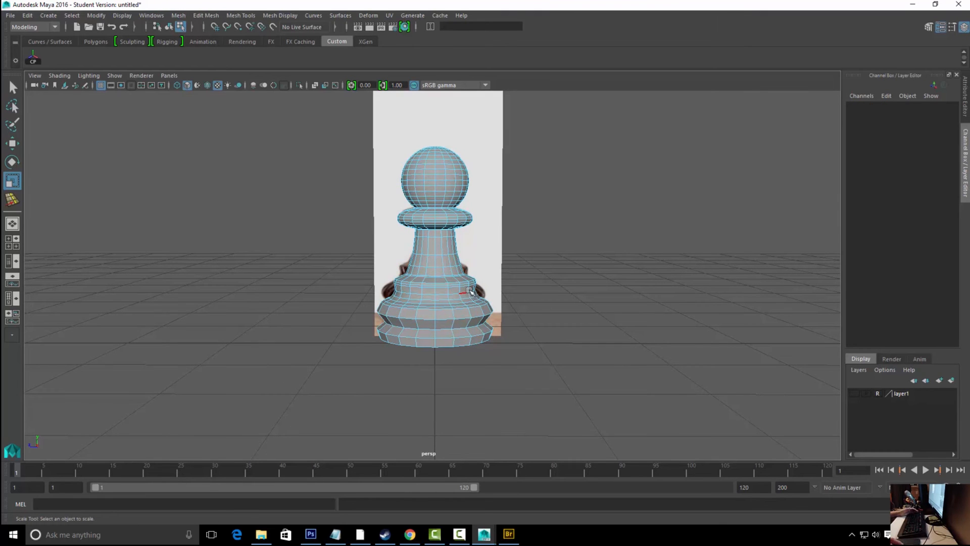
{"action": "left_click_drag", "start_coordinate": [520, 329], "coordinate": [555, 328], "text": "alt"}
{"action": "mouse_move", "coordinate": [556, 328]}
{"action": "right_mouse_down", "text": "alt"}
{"action": "mouse_move", "coordinate": [717, 386]}
{"action": "mouse_move", "coordinate": [567, 324]}
{"action": "mouse_move", "coordinate": [545, 329]}
{"action": "right_mouse_up", "text": "alt"}
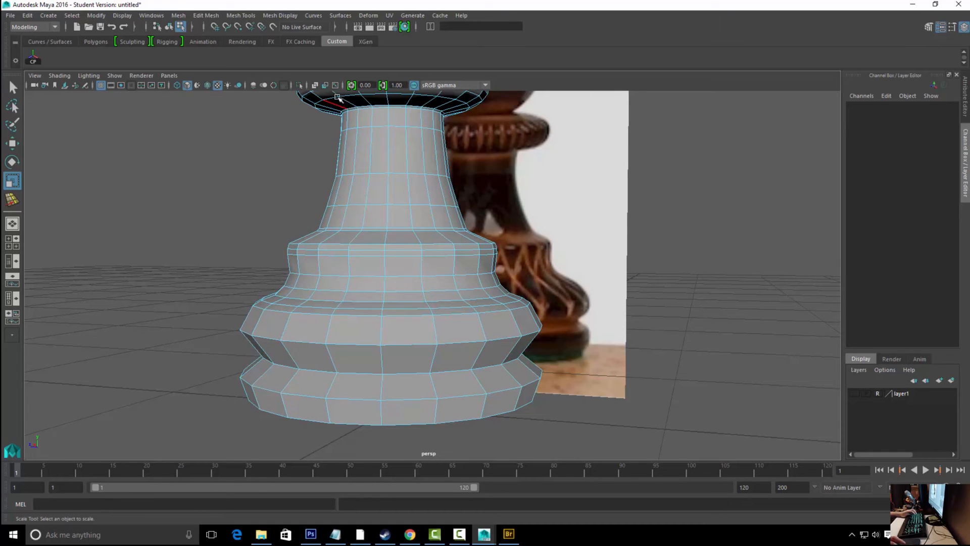
{"action": "middle_click_drag", "start_coordinate": [489, 158], "coordinate": [494, 265], "text": "alt"}
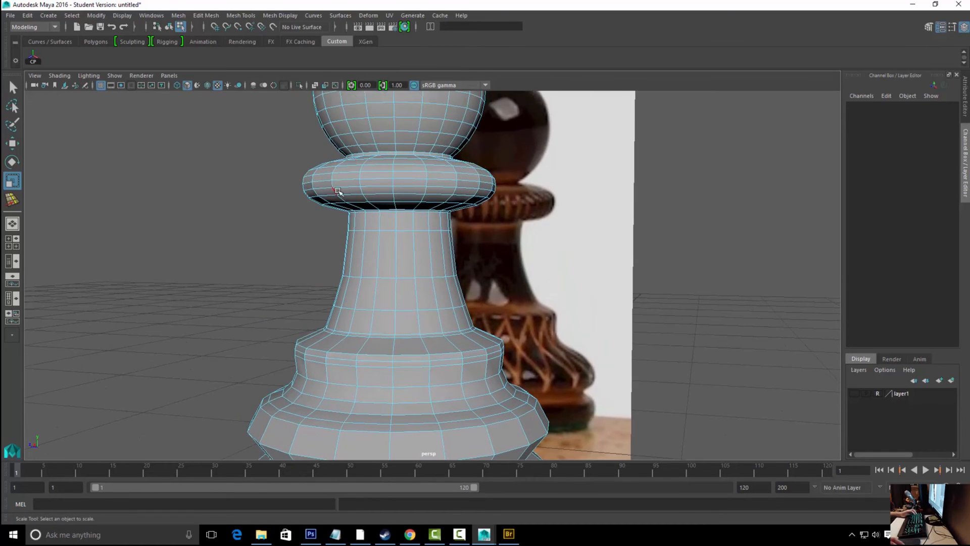
Insert an edge loop around the upper band of the wide tier and raise it to round the profile
{"action": "middle_click_drag", "start_coordinate": [487, 407], "coordinate": [477, 320], "text": "alt"}
{"action": "right_click_drag", "start_coordinate": [476, 320], "coordinate": [538, 339], "text": "alt"}
{"action": "middle_click_drag", "start_coordinate": [538, 339], "coordinate": [528, 279], "text": "alt"}
{"action": "left_click", "coordinate": [527, 278]}
{"action": "right_click_drag", "start_coordinate": [521, 244], "coordinate": [455, 270], "text": "ctrl"}
{"action": "right_click_drag", "start_coordinate": [522, 247], "coordinate": [397, 282], "text": "ctrl"}
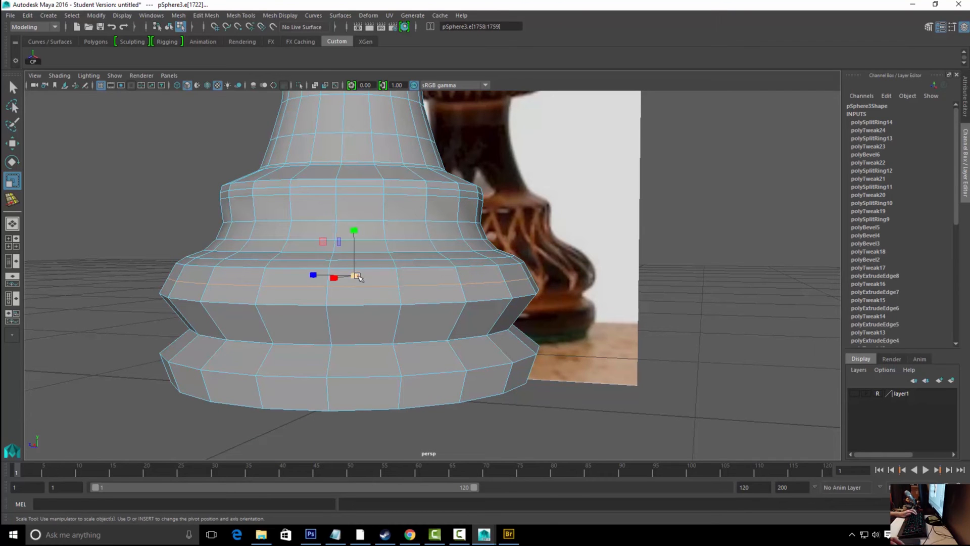
{"action": "key", "text": "w"}
{"action": "left_click_drag", "start_coordinate": [353, 233], "coordinate": [352, 222]}
Insert another edge loop between the raised loop and the tier's widest edge, scaling it outward to about 1.004
{"action": "left_click_drag", "start_coordinate": [531, 294], "coordinate": [543, 265], "text": "alt"}
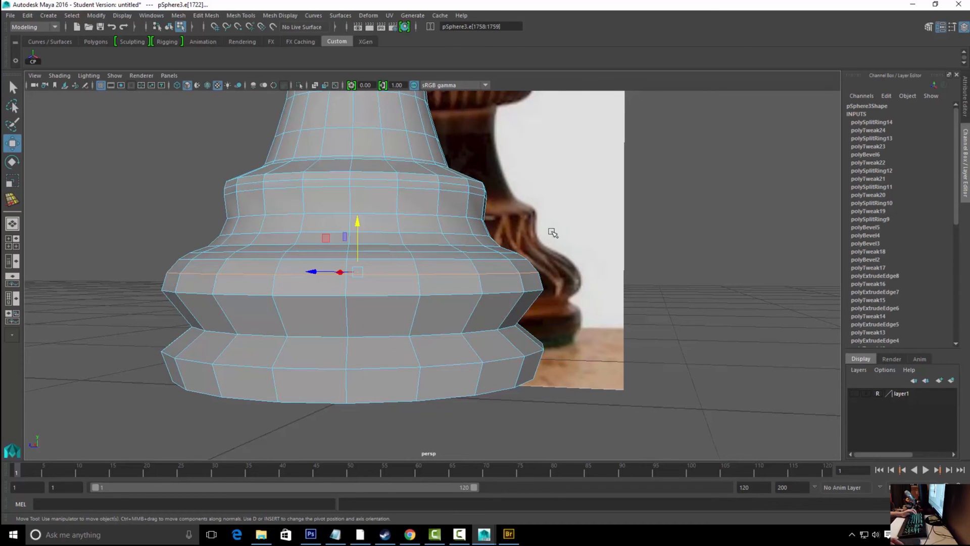
{"action": "left_click_drag", "start_coordinate": [509, 158], "coordinate": [526, 173], "text": "alt"}
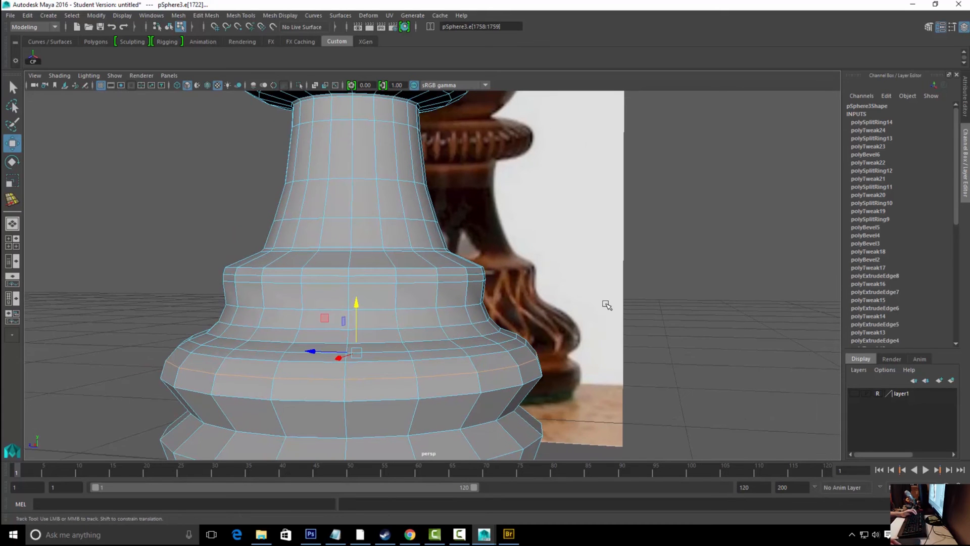
{"action": "left_click_drag", "start_coordinate": [611, 312], "coordinate": [553, 237], "text": "alt"}
{"action": "left_click_drag", "start_coordinate": [548, 289], "coordinate": [551, 273], "text": "alt"}
{"action": "left_click", "coordinate": [547, 256]}
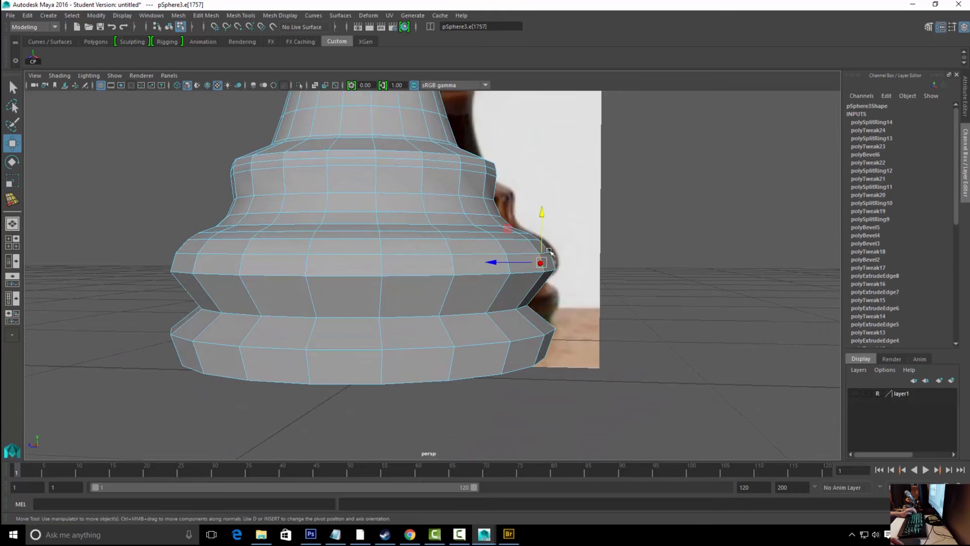
{"action": "right_click_drag", "start_coordinate": [498, 250], "coordinate": [445, 235], "text": "ctrl"}
{"action": "key", "text": "r"}
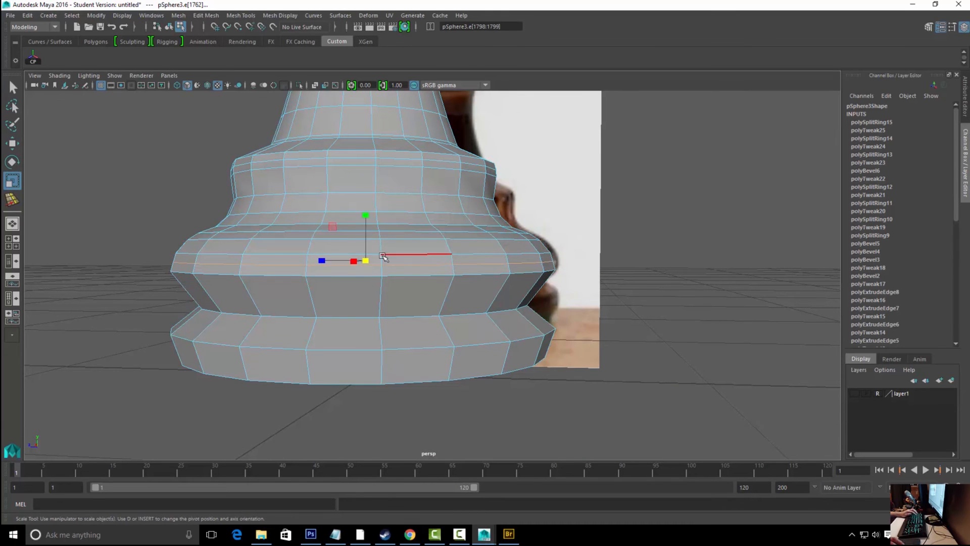
{"action": "left_click_drag", "start_coordinate": [364, 260], "coordinate": [367, 260]}
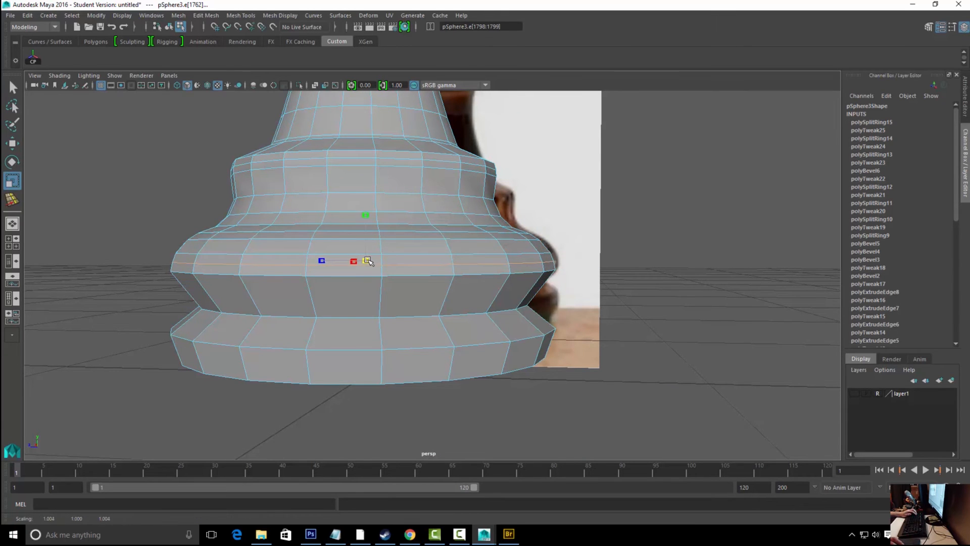
Insert an edge loop on the underside of the wide tier, raise it and scale it outward to round the bulge
{"action": "key", "text": "q"}
{"action": "left_click", "coordinate": [543, 248]}
{"action": "right_click_drag", "start_coordinate": [543, 248], "coordinate": [524, 288], "text": "ctrl"}
{"action": "key", "text": "r"}
{"action": "left_click_drag", "start_coordinate": [366, 286], "coordinate": [375, 289]}
{"action": "key", "text": "w"}
{"action": "left_click_drag", "start_coordinate": [365, 238], "coordinate": [364, 229]}
{"action": "key", "text": "r"}
{"action": "left_click_drag", "start_coordinate": [365, 278], "coordinate": [368, 277]}
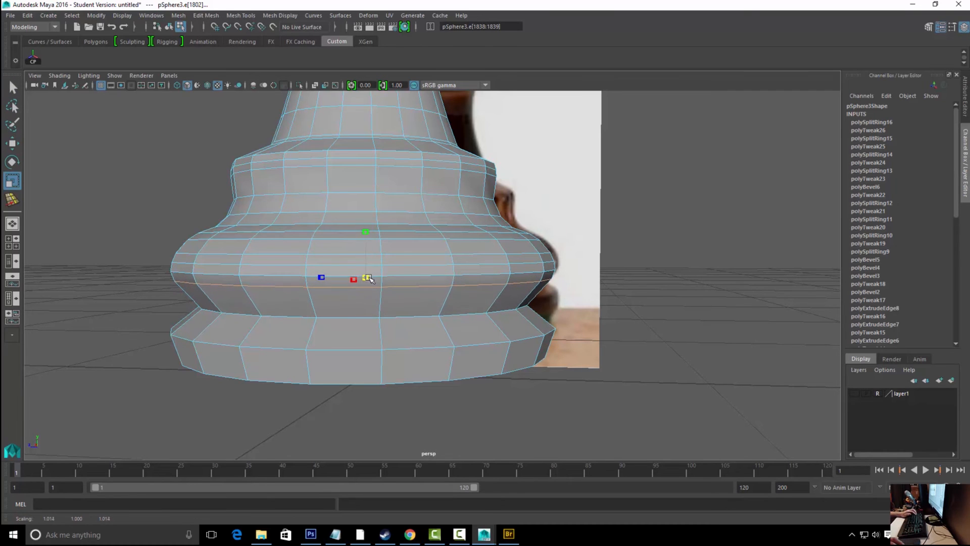
Insert an edge loop lower on the wide tier's underside and scale it inward to deepen the groove above the bottom tier
{"action": "key", "text": "q"}
{"action": "left_click", "coordinate": [493, 254]}
{"action": "right_click_drag", "start_coordinate": [497, 257], "coordinate": [399, 283], "text": "shift"}
{"action": "key", "text": "r"}
{"action": "left_click_drag", "start_coordinate": [367, 292], "coordinate": [364, 293]}
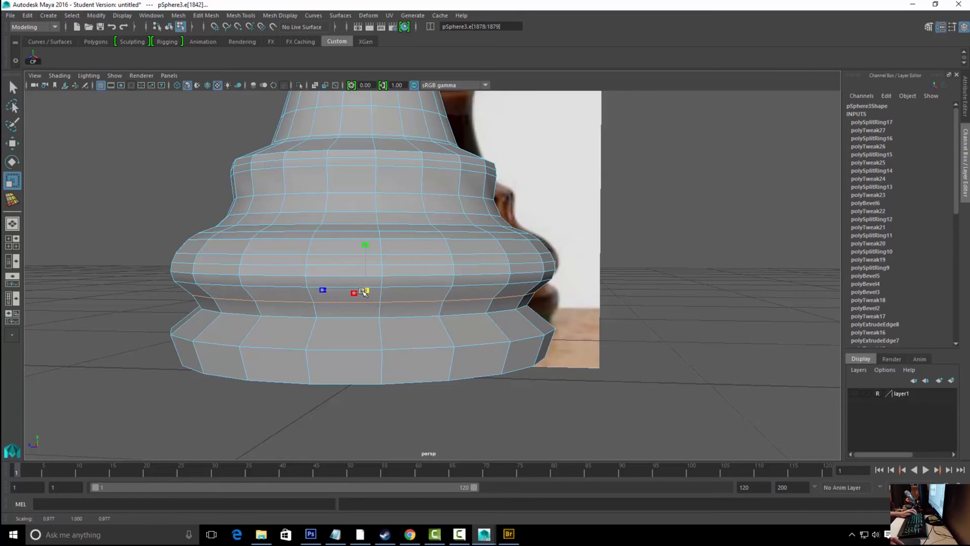
{"action": "key", "text": "w"}
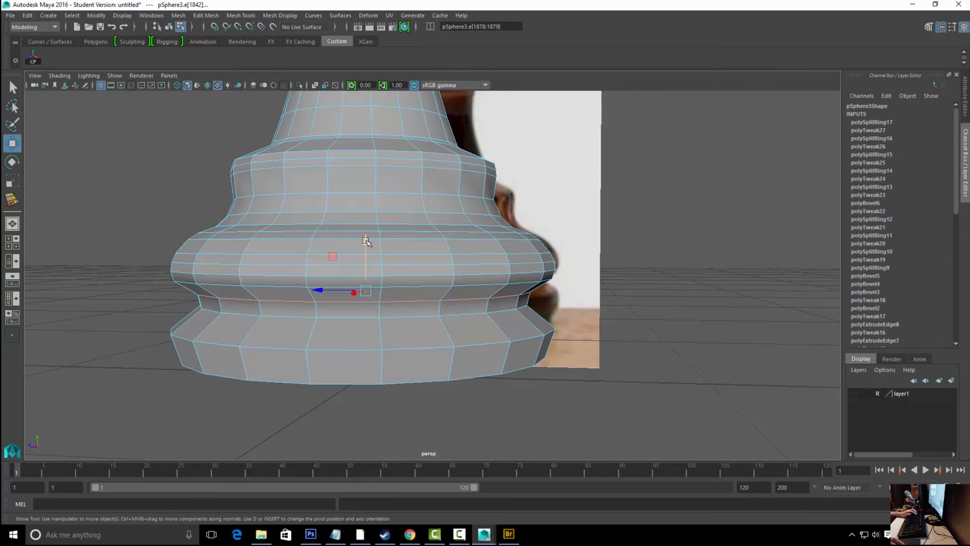
Insert an edge loop between the last two loops on the wide tier's underside and scale it outward
{"action": "key", "text": "q"}
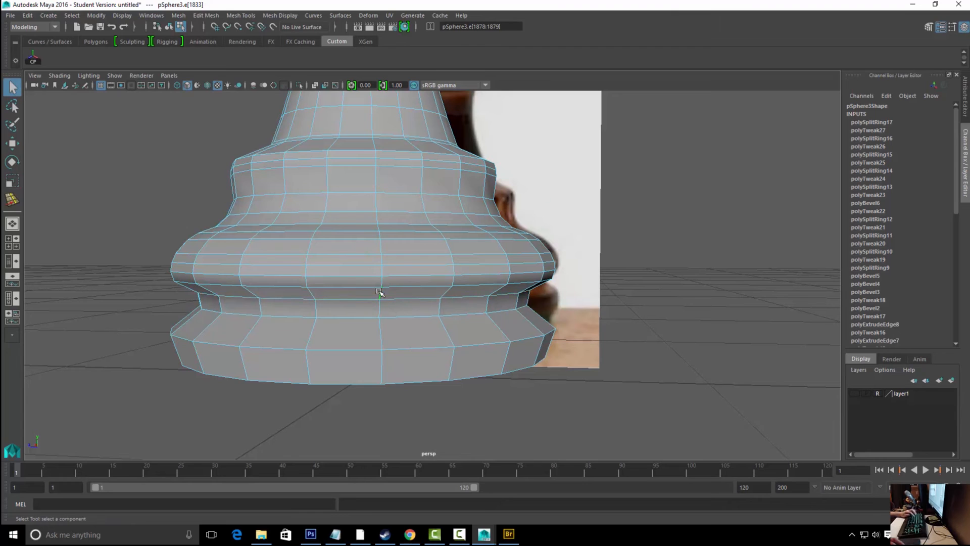
{"action": "right_click_drag", "start_coordinate": [427, 232], "coordinate": [399, 232], "text": "shift"}
{"action": "key", "text": "r"}
{"action": "left_click_drag", "start_coordinate": [364, 281], "coordinate": [371, 285]}
{"action": "key", "text": "w"}
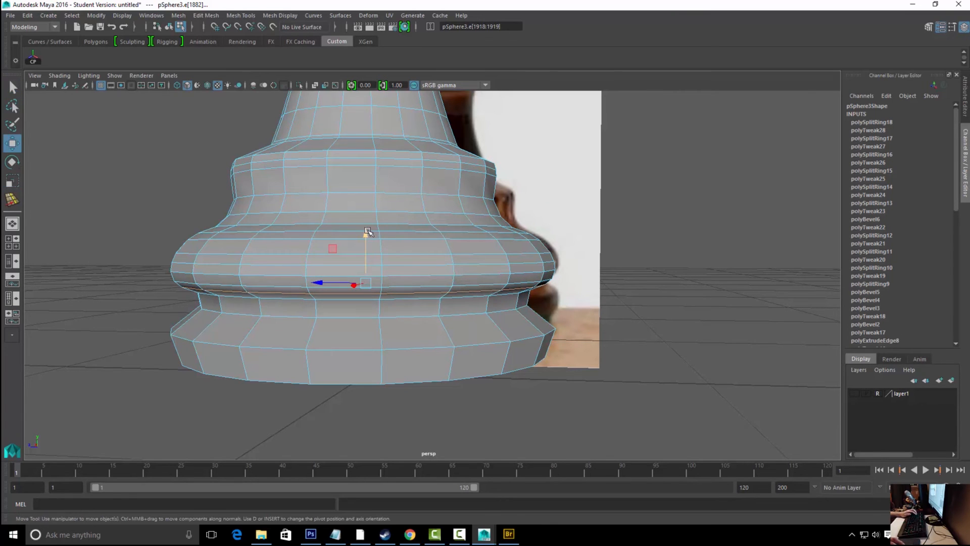
Inspect the base's shading and profile against the reference in object mode, then return to edge selection on the pawn
{"action": "left_click_drag", "start_coordinate": [525, 268], "coordinate": [533, 269], "text": "alt"}
{"action": "left_click", "coordinate": [581, 229]}
{"action": "left_click_drag", "start_coordinate": [597, 214], "coordinate": [555, 368], "text": "alt"}
{"action": "key", "text": "q"}
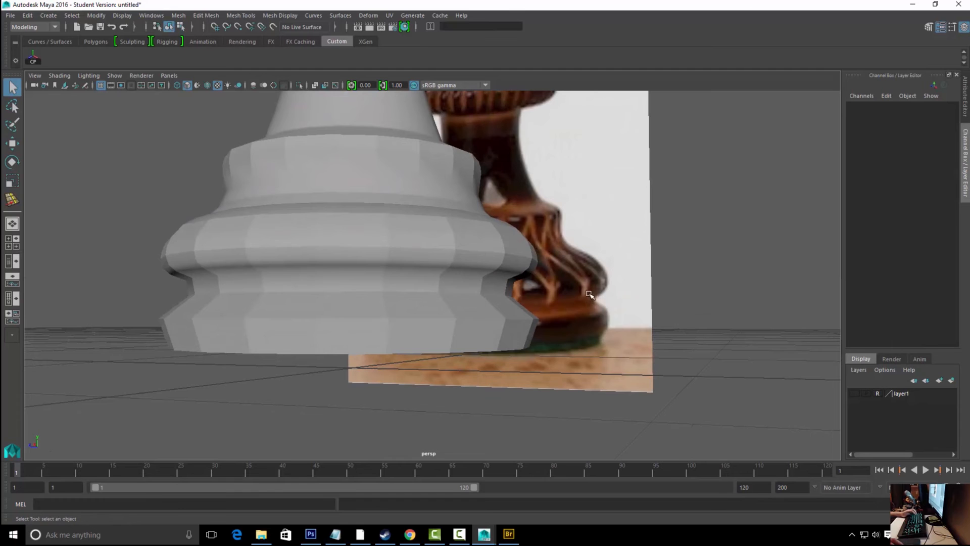
{"action": "left_click", "coordinate": [408, 282]}
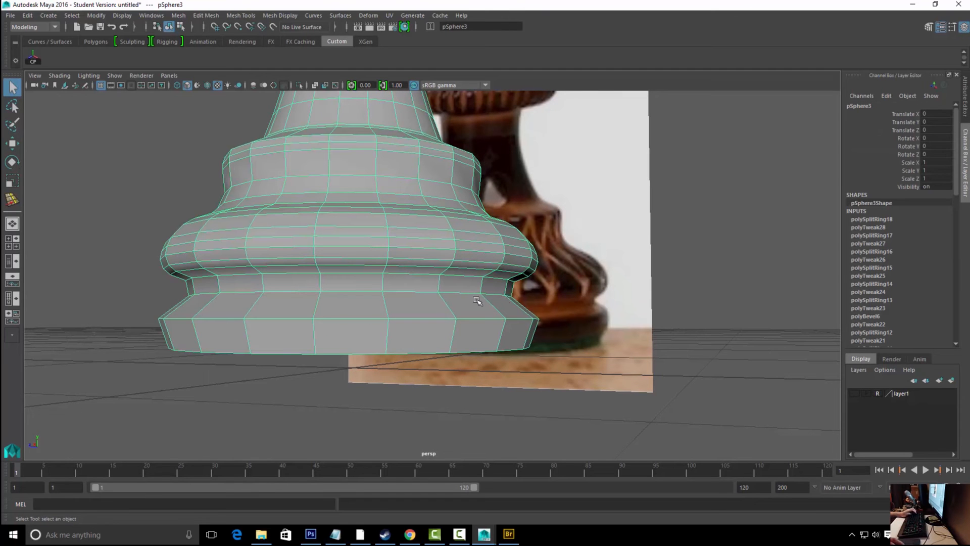
{"action": "left_click_drag", "start_coordinate": [483, 301], "coordinate": [433, 313], "text": "alt"}
{"action": "key", "text": "F10"}
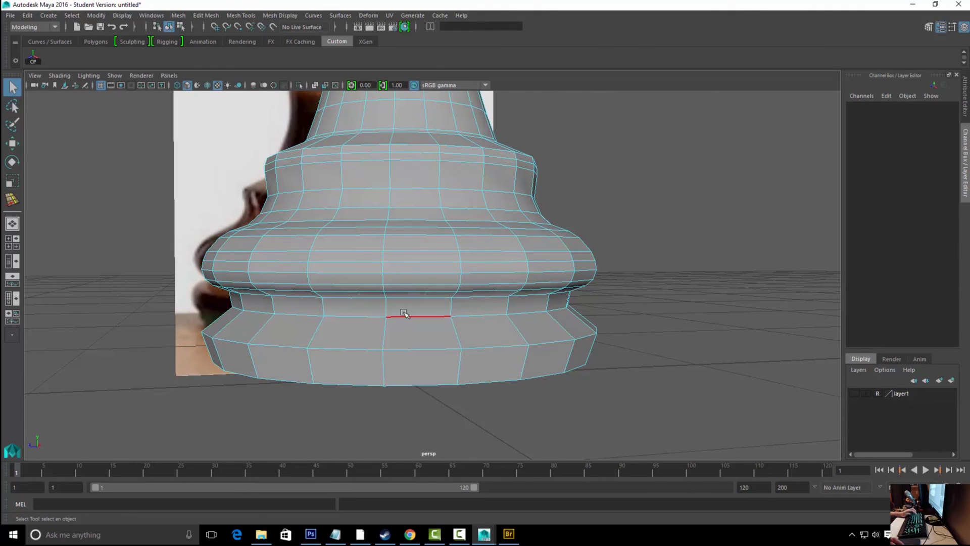
{"action": "double_click", "coordinate": [404, 316]}
{"action": "key", "text": "r"}
{"action": "left_click_drag", "start_coordinate": [405, 303], "coordinate": [386, 298], "text": "alt"}
{"action": "key", "text": "w"}
{"action": "key", "text": "q"}
Select the two face rings of the bottom tier and raise them slightly to narrow the groove, then return to object mode
{"action": "key", "text": "F11"}
{"action": "left_click", "coordinate": [391, 350]}
{"action": "double_click", "coordinate": [341, 356], "text": "shift"}
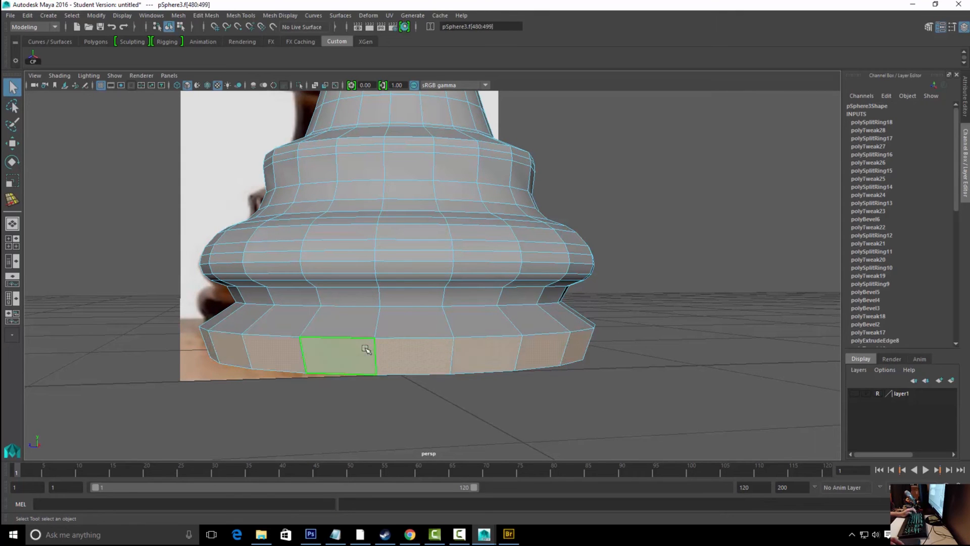
{"action": "left_click", "coordinate": [376, 326], "text": "shift"}
{"action": "double_click", "coordinate": [285, 312], "text": "shift"}
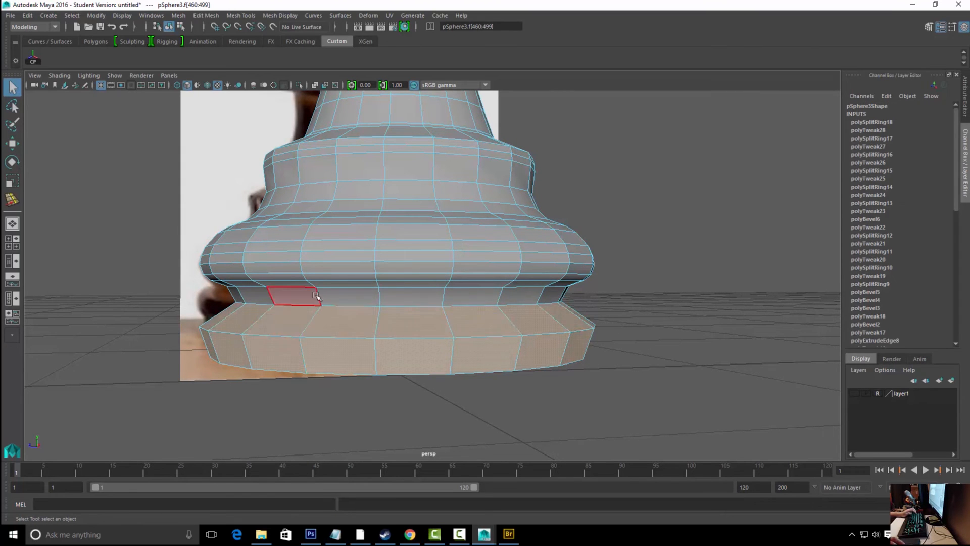
{"action": "key", "text": "w"}
{"action": "left_click_drag", "start_coordinate": [400, 273], "coordinate": [396, 270]}
{"action": "key", "text": "q"}
{"action": "right_click_drag", "start_coordinate": [395, 271], "coordinate": [457, 232]}
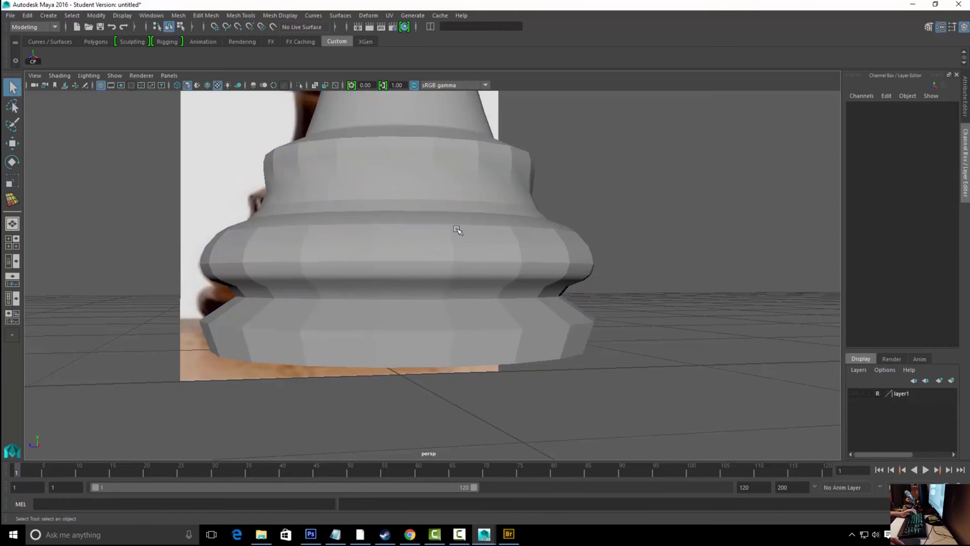
Insert an edge loop in the groove between the wide tier and the bottom tier and scale it slightly inward
{"action": "scroll", "coordinate": [524, 258], "scroll_direction": "down", "scroll_amount": 3}
{"action": "left_click_drag", "start_coordinate": [525, 271], "coordinate": [472, 273], "text": "alt"}
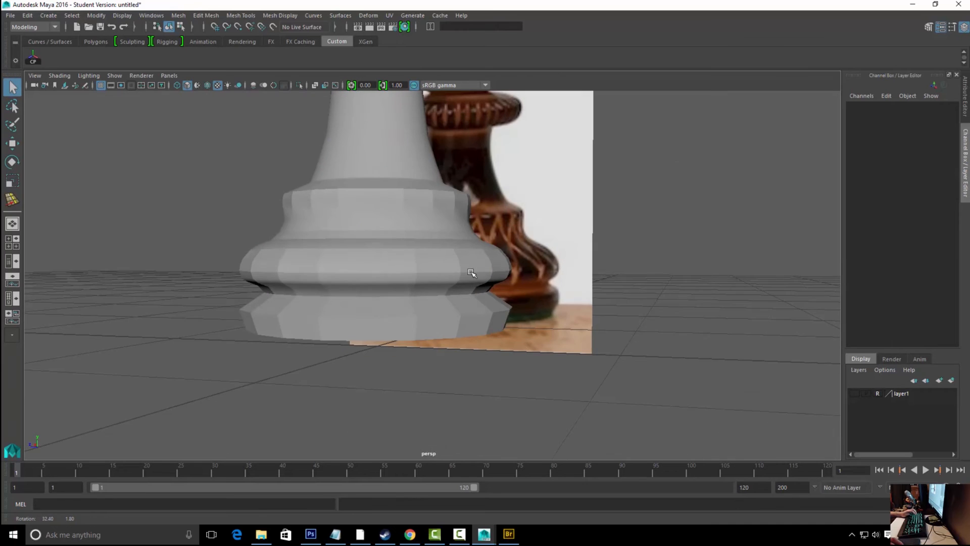
{"action": "left_click", "coordinate": [474, 284]}
{"action": "scroll", "coordinate": [480, 291], "scroll_direction": "up", "scroll_amount": 3}
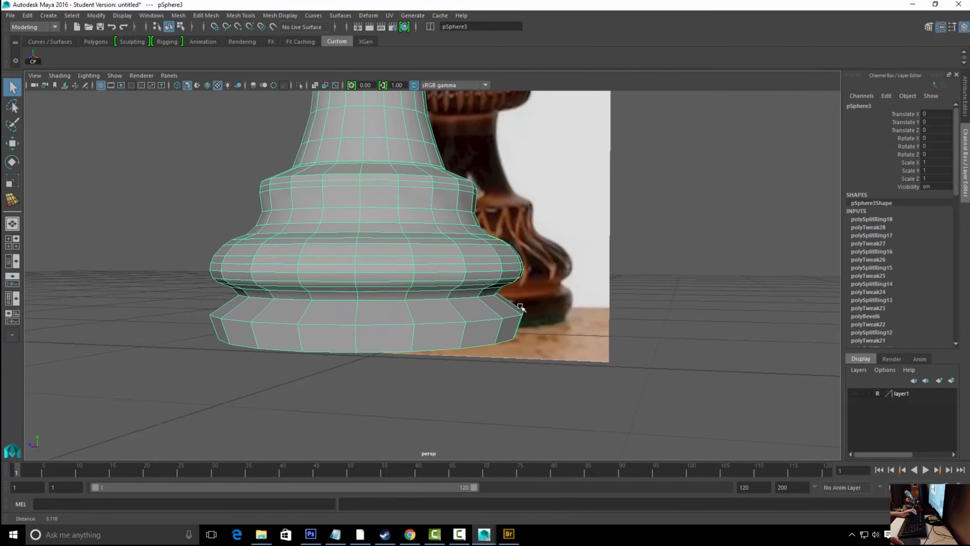
{"action": "right_click_drag", "start_coordinate": [486, 253], "coordinate": [486, 230]}
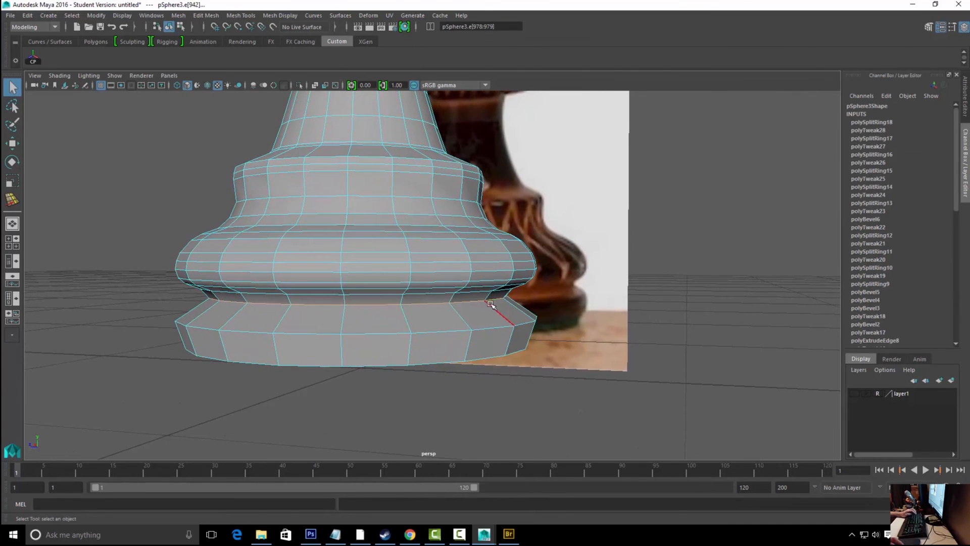
{"action": "right_click_drag", "start_coordinate": [496, 284], "coordinate": [505, 318], "text": "ctrl"}
{"action": "key", "text": "r"}
{"action": "left_click_drag", "start_coordinate": [361, 292], "coordinate": [359, 292]}
{"action": "key", "text": "q"}
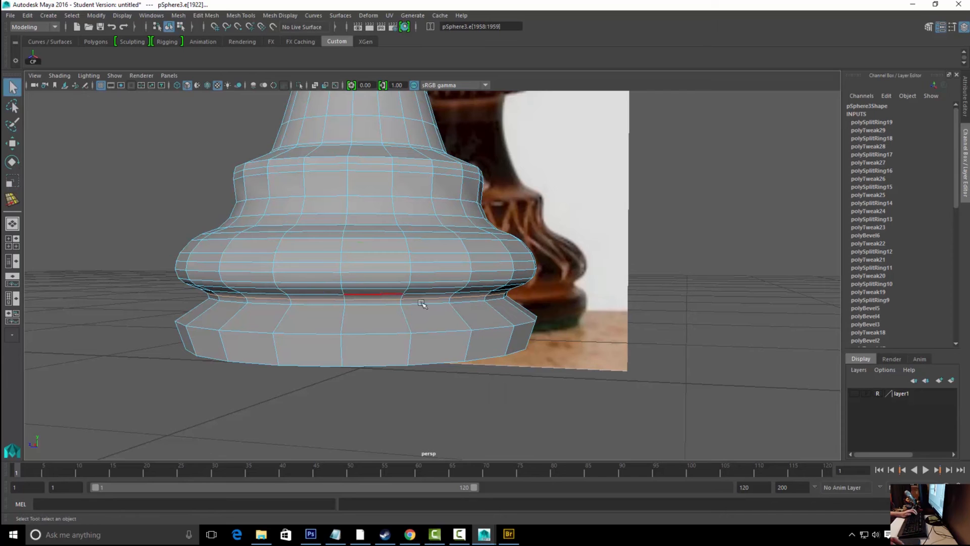
Insert an edge loop on the sloped upper face of the bottom tier and scale it outward to round the slope
{"action": "left_click", "coordinate": [500, 313]}
{"action": "key", "text": "g"}
{"action": "key", "text": "r"}
{"action": "left_click_drag", "start_coordinate": [359, 306], "coordinate": [359, 254]}
{"action": "key", "text": "w"}
Raise the new loop on the bottom tier's upper slope slightly to refine the curve
{"action": "left_click_drag", "start_coordinate": [414, 280], "coordinate": [426, 281], "text": "alt"}
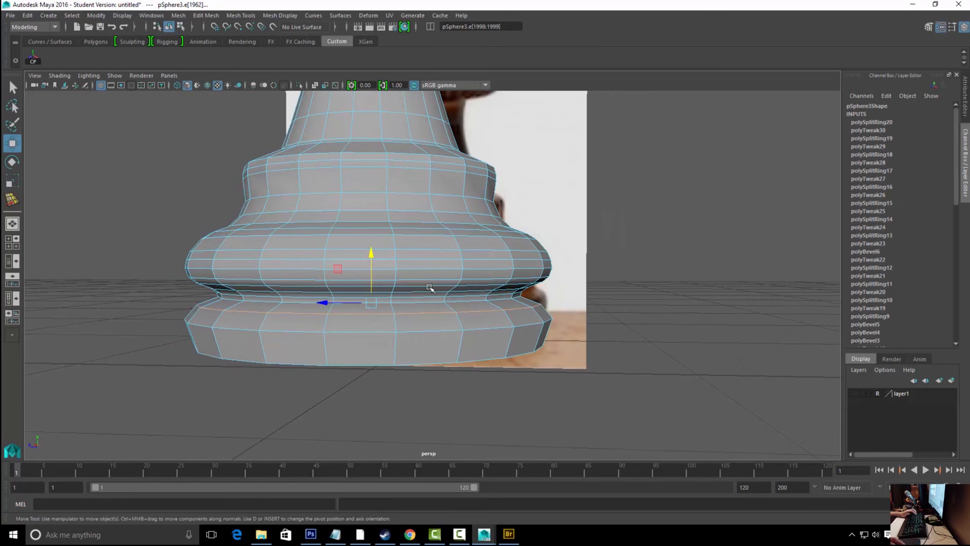
{"action": "left_click_drag", "start_coordinate": [452, 337], "coordinate": [444, 340], "text": "alt"}
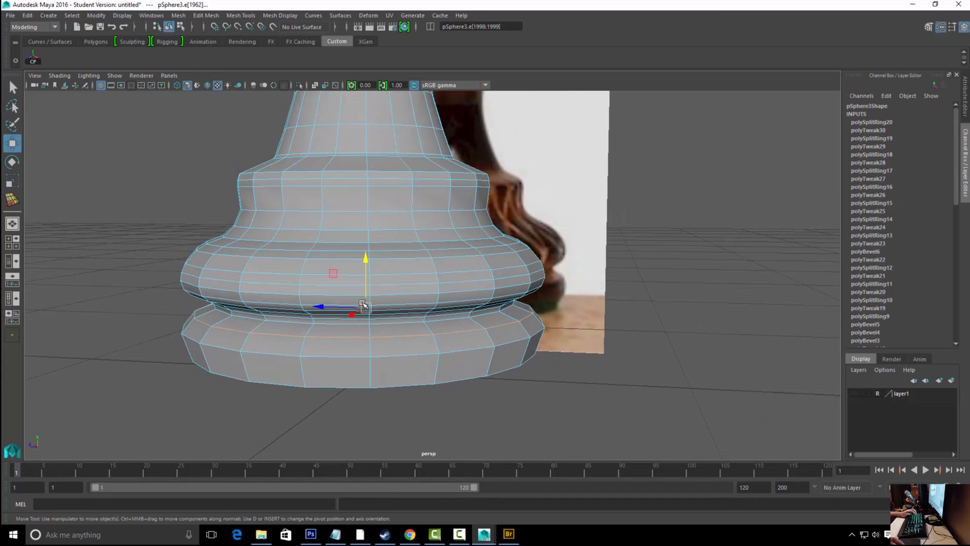
{"action": "key", "text": "r"}
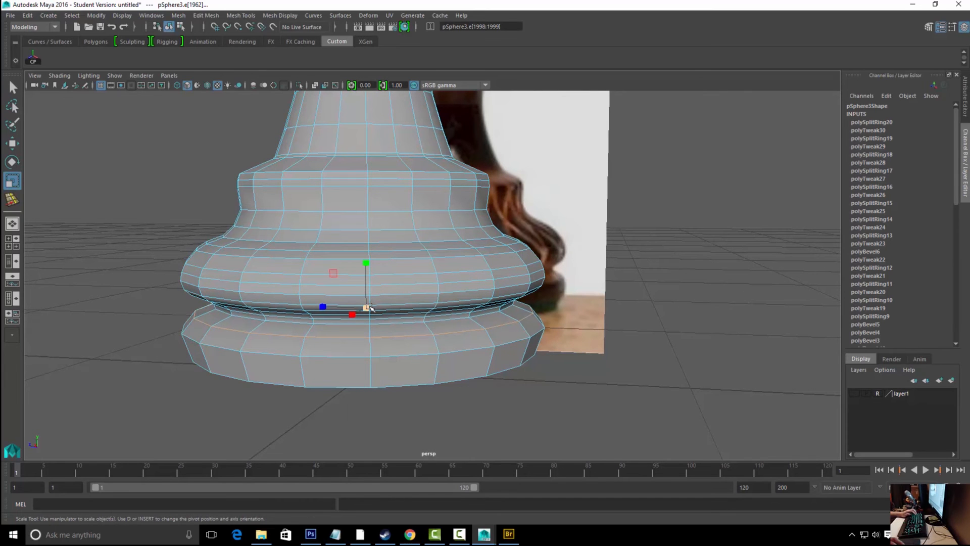
{"action": "left_click_drag", "start_coordinate": [417, 322], "coordinate": [417, 302], "text": "alt"}
{"action": "key", "text": "w"}
{"action": "left_click_drag", "start_coordinate": [368, 251], "coordinate": [368, 250]}
{"action": "left_click_drag", "start_coordinate": [482, 293], "coordinate": [558, 317], "text": "alt"}
Select the edge loop at the bottom tier's upper rim and scale it inward to about 0.99
{"action": "key", "text": "q"}
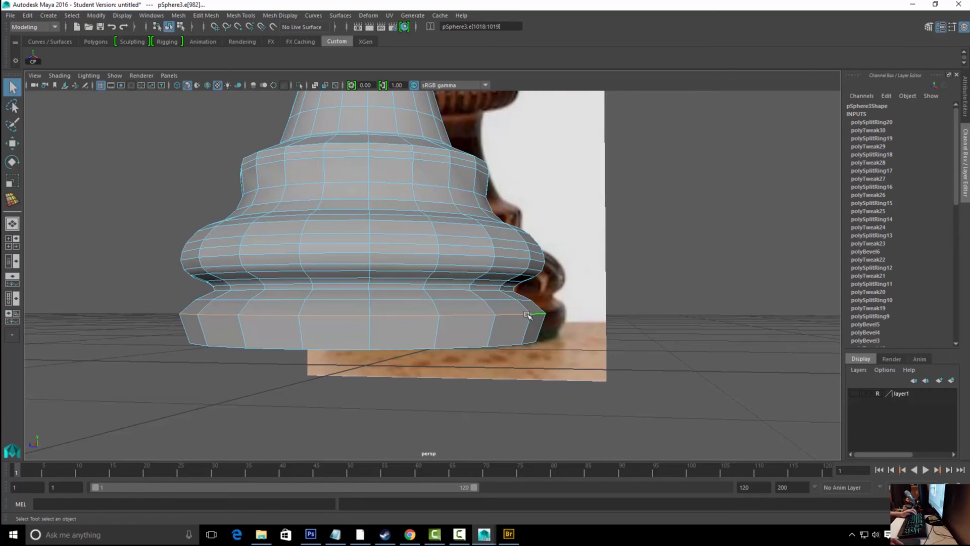
{"action": "key", "text": "r"}
{"action": "left_click_drag", "start_coordinate": [366, 312], "coordinate": [364, 311]}
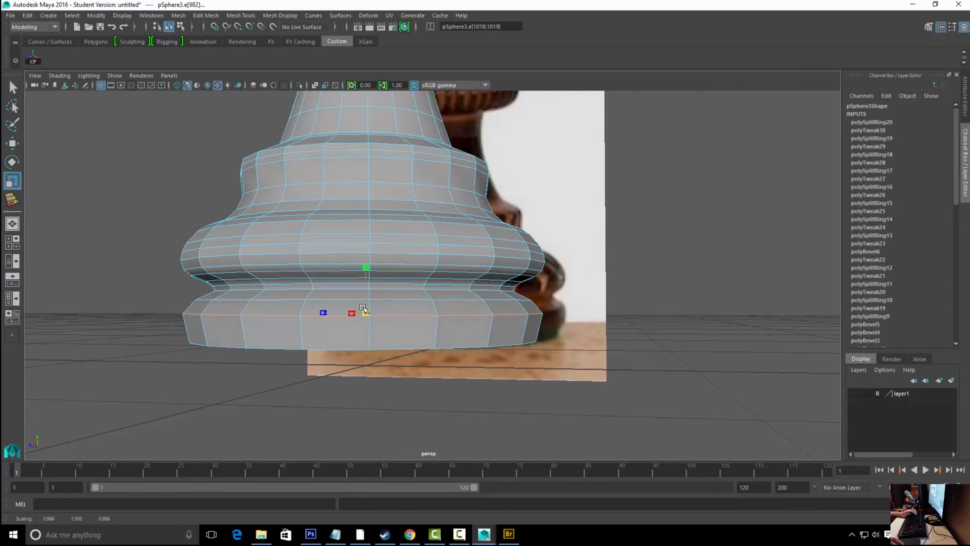
Try to raise the lowest edge loop of the bottom tier slightly
{"action": "key", "text": "q"}
{"action": "double_click", "coordinate": [385, 340]}
{"action": "key", "text": "w"}
{"action": "left_click_drag", "start_coordinate": [365, 290], "coordinate": [369, 279]}
{"action": "key", "text": "r"}
{"action": "key", "text": "ctrl+z"}
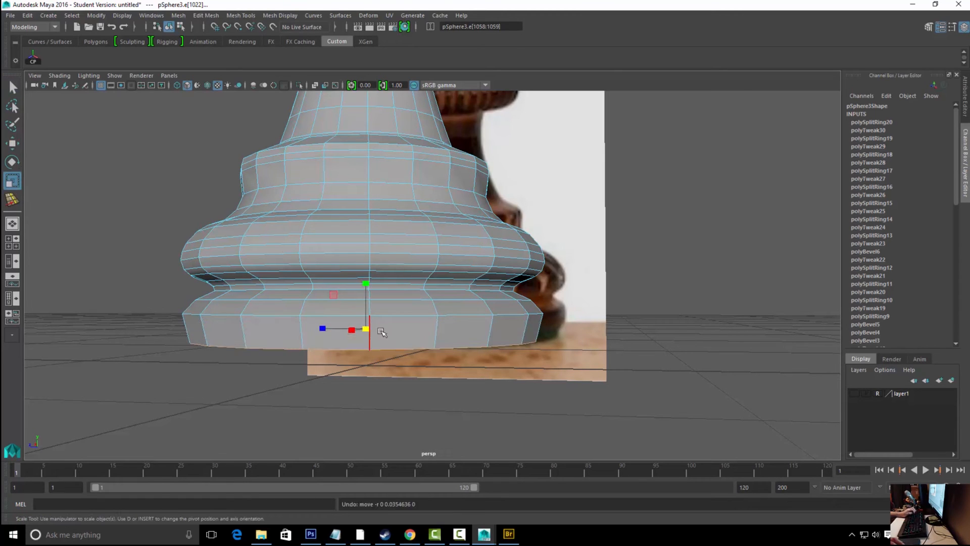
Insert an edge loop around the middle of the bottom tier's side wall and scale it outward to about 1.017
{"action": "key", "text": "q"}
{"action": "right_click_drag", "start_coordinate": [396, 338], "coordinate": [391, 230]}
{"action": "left_click", "coordinate": [382, 282]}
{"action": "right_click_drag", "start_coordinate": [382, 282], "coordinate": [393, 323], "text": "shift"}
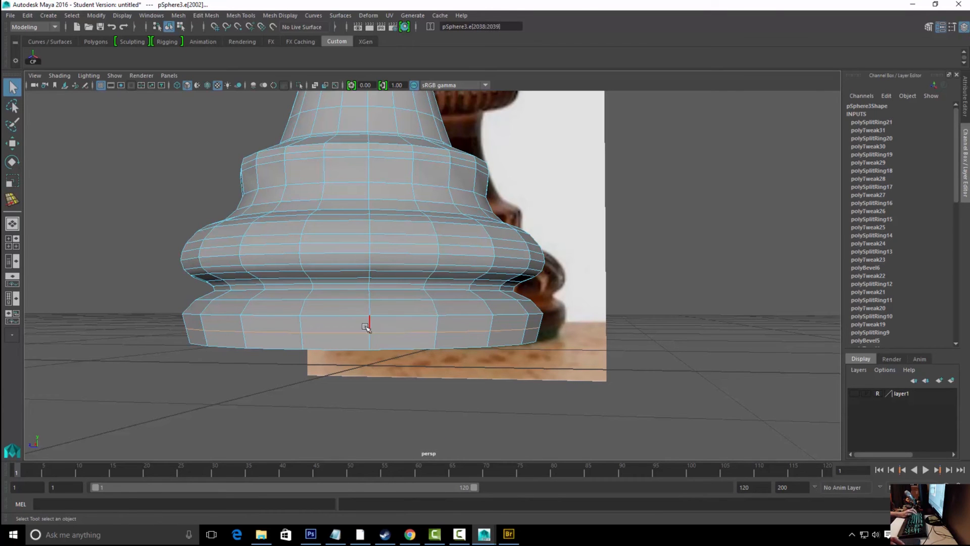
{"action": "key", "text": "r"}
{"action": "left_click_drag", "start_coordinate": [366, 327], "coordinate": [367, 327]}
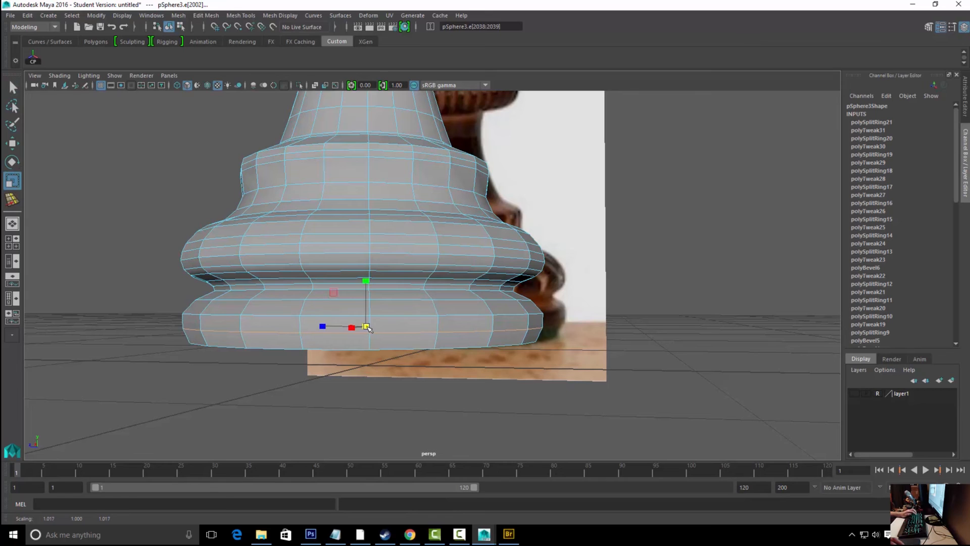
Insert another loop lower on the bottom tier's side, scaled slightly outward, and scale the lowest edge loop inward to about 0.977
{"action": "left_click", "coordinate": [367, 340]}
{"action": "key", "text": "g"}
{"action": "left_click_drag", "start_coordinate": [367, 333], "coordinate": [367, 333]}
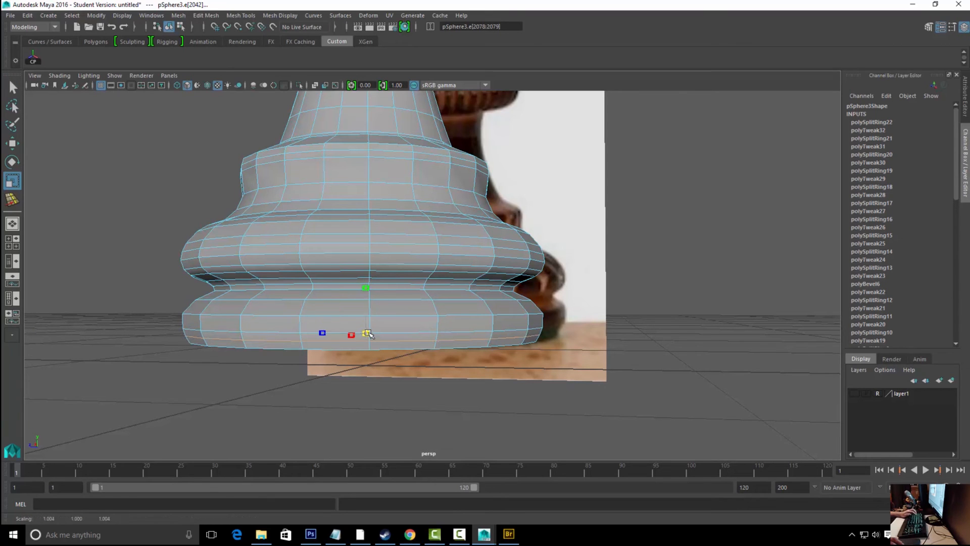
{"action": "left_click", "coordinate": [377, 348]}
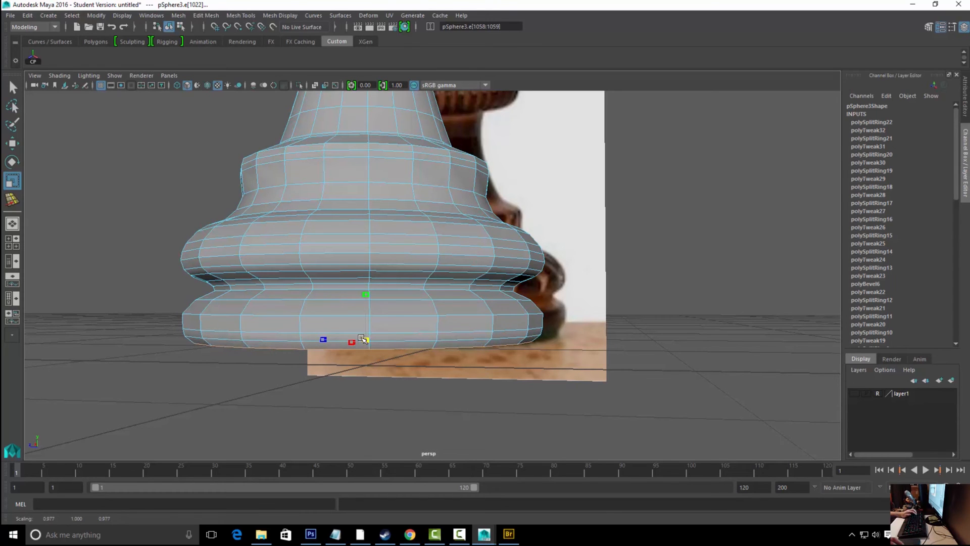
Select the bottom tier's upper rim loop, raise it slightly and scale it marginally inward
{"action": "key", "text": "q"}
{"action": "left_click", "coordinate": [291, 315]}
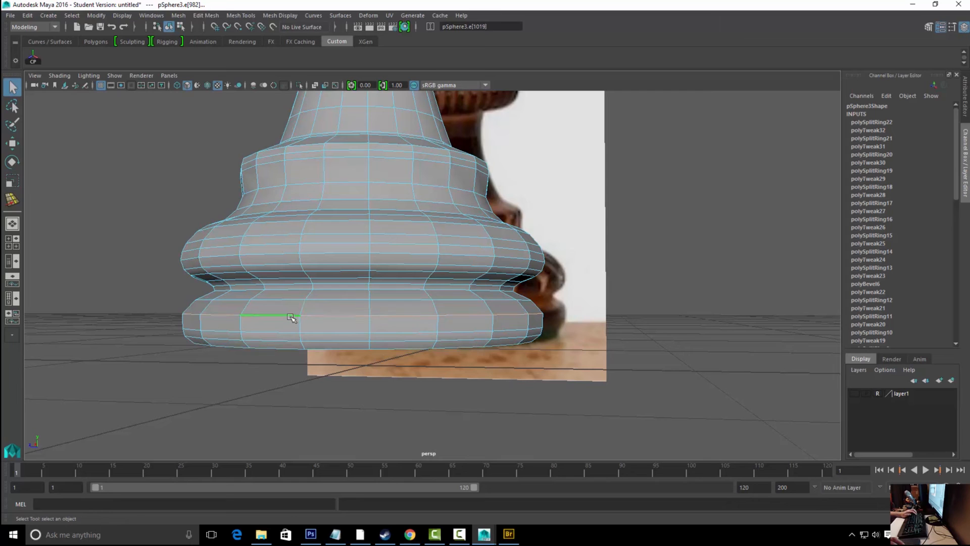
{"action": "key", "text": "w"}
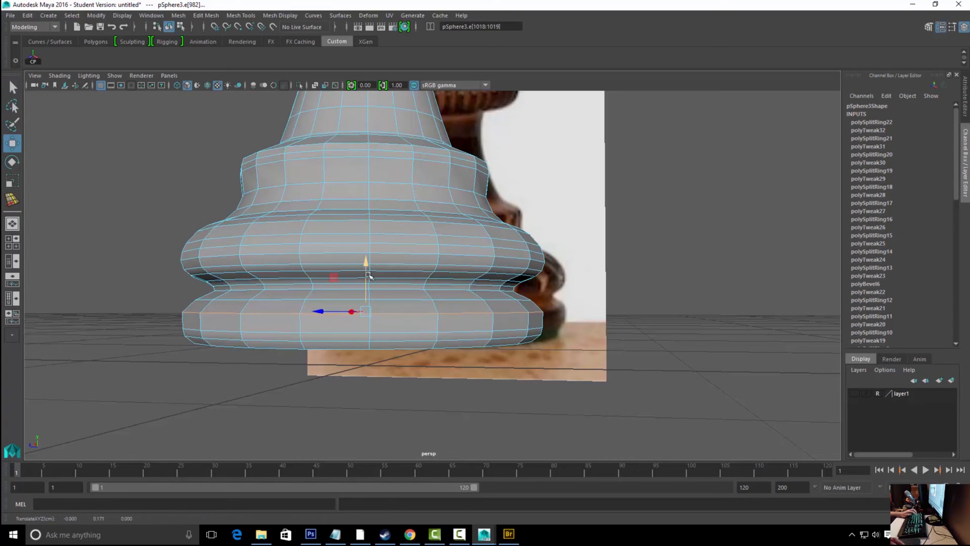
{"action": "key", "text": "r"}
{"action": "left_click", "coordinate": [366, 312]}
{"action": "left_click_drag", "start_coordinate": [365, 312], "coordinate": [364, 312]}
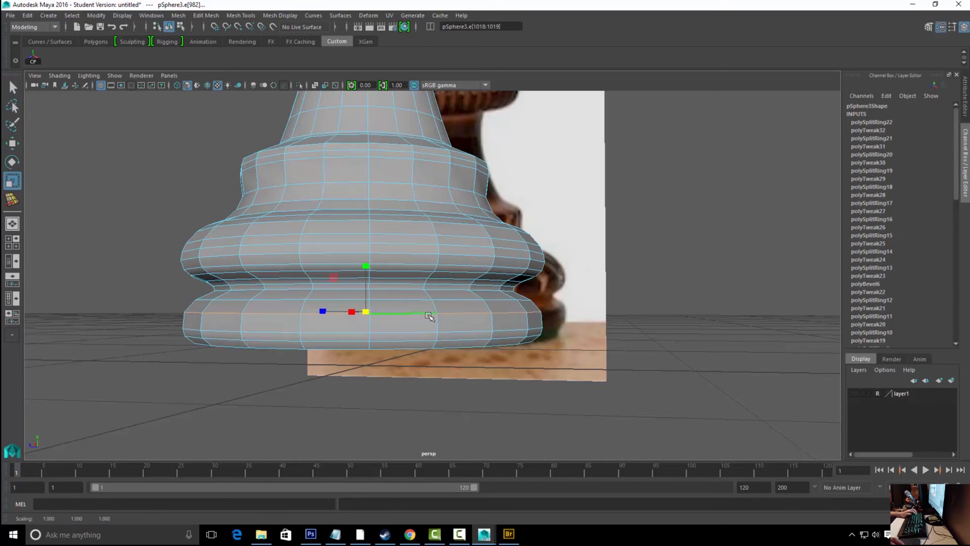
Bevel the bottom tier's upper rim loop with a fraction of 0.25
{"action": "key", "text": "q"}
{"action": "left_click_drag", "start_coordinate": [523, 317], "coordinate": [533, 314], "text": "alt"}
{"action": "right_click_drag", "start_coordinate": [533, 314], "coordinate": [564, 313], "text": "shift"}
{"action": "left_click_drag", "start_coordinate": [655, 287], "coordinate": [641, 286]}
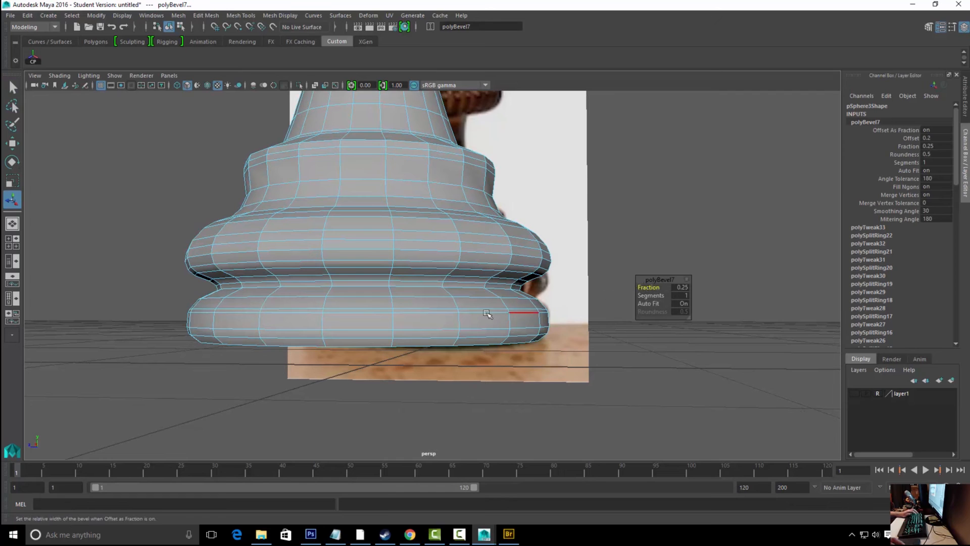
{"action": "key", "text": "q"}
Return to object mode and examine the pawn from all sides and from below, comparing its profile and shading with the reference
{"action": "right_click_drag", "start_coordinate": [476, 253], "coordinate": [526, 239]}
{"action": "left_click", "coordinate": [631, 265]}
{"action": "left_click_drag", "start_coordinate": [639, 330], "coordinate": [530, 330], "text": "alt"}
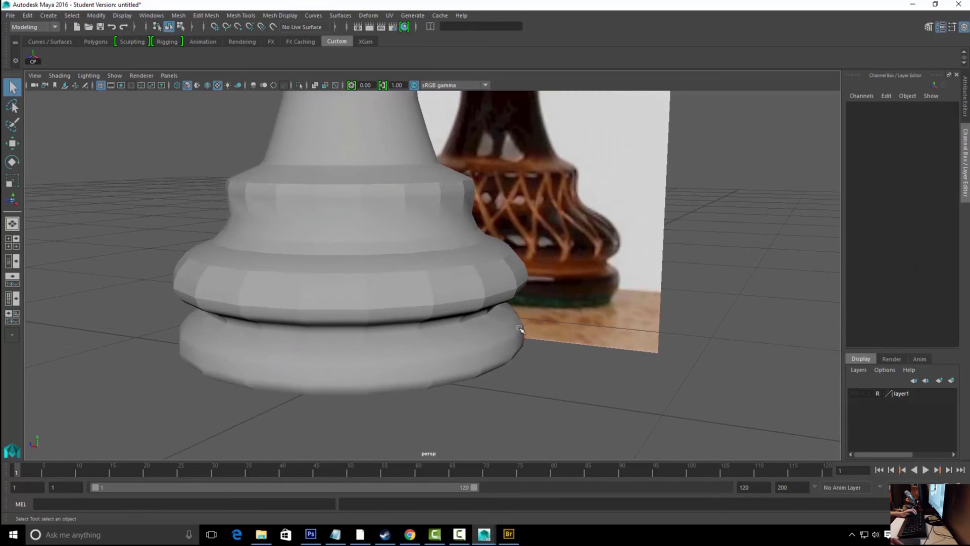
{"action": "left_click", "coordinate": [503, 336]}
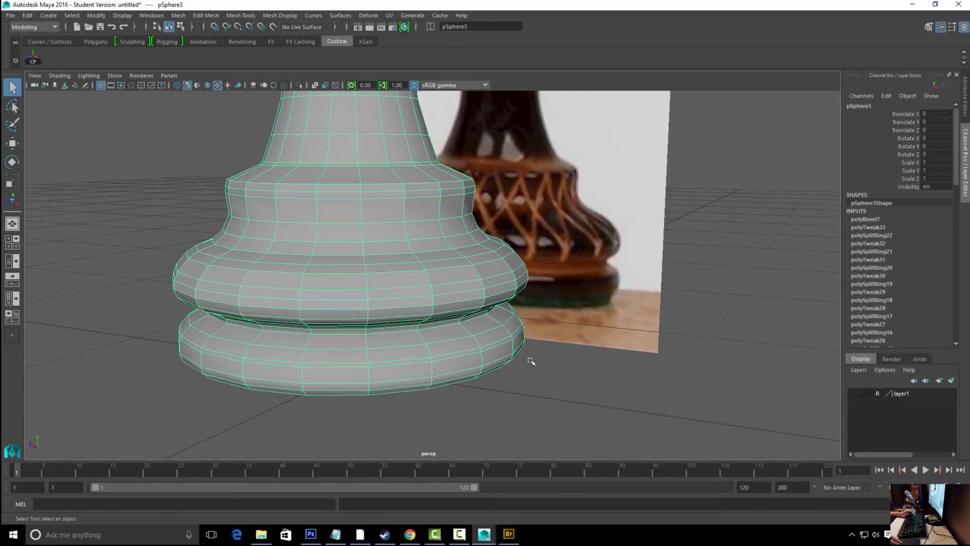
{"action": "left_click_drag", "start_coordinate": [530, 361], "coordinate": [548, 350], "text": "alt"}
{"action": "left_click_drag", "start_coordinate": [538, 350], "coordinate": [273, 353], "text": "alt"}
{"action": "left_click_drag", "start_coordinate": [453, 323], "coordinate": [465, 292], "text": "alt"}
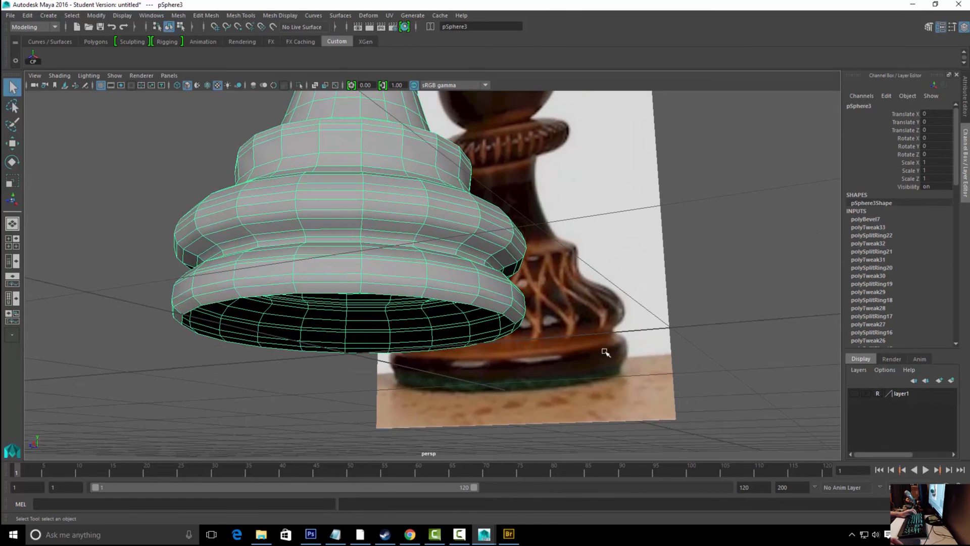
{"action": "left_click_drag", "start_coordinate": [610, 290], "coordinate": [468, 225], "text": "alt"}
{"action": "right_click_drag", "start_coordinate": [467, 225], "coordinate": [483, 260], "text": "alt"}
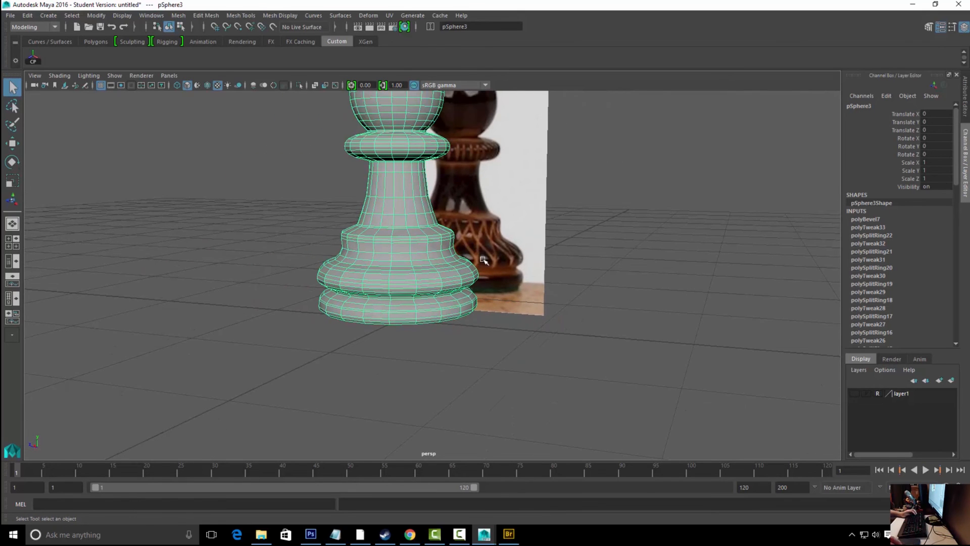
{"action": "left_click_drag", "start_coordinate": [522, 300], "coordinate": [510, 284], "text": "alt"}
{"action": "left_click_drag", "start_coordinate": [389, 207], "coordinate": [426, 217], "text": "alt"}
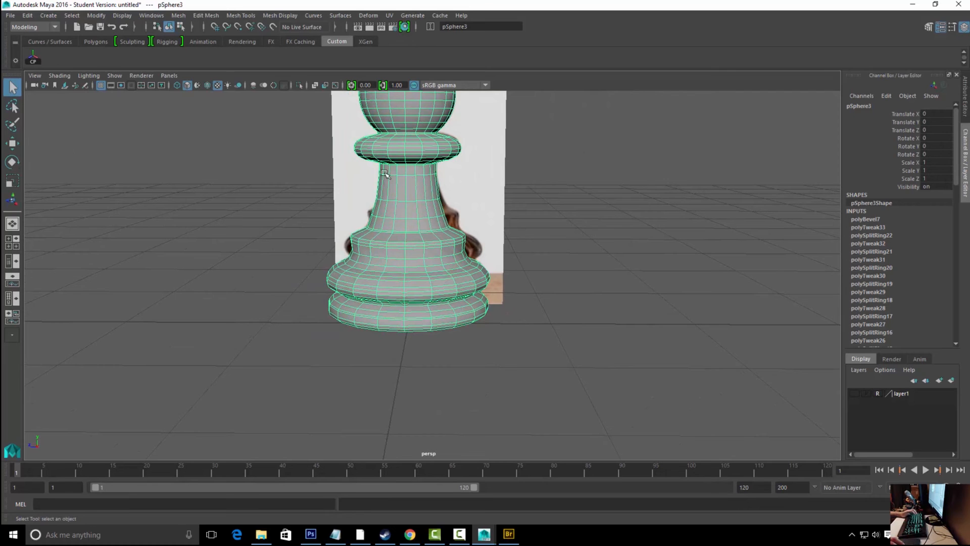
{"action": "middle_click_drag", "start_coordinate": [448, 164], "coordinate": [453, 185], "text": "alt"}
{"action": "left_click_drag", "start_coordinate": [533, 198], "coordinate": [499, 207], "text": "alt"}
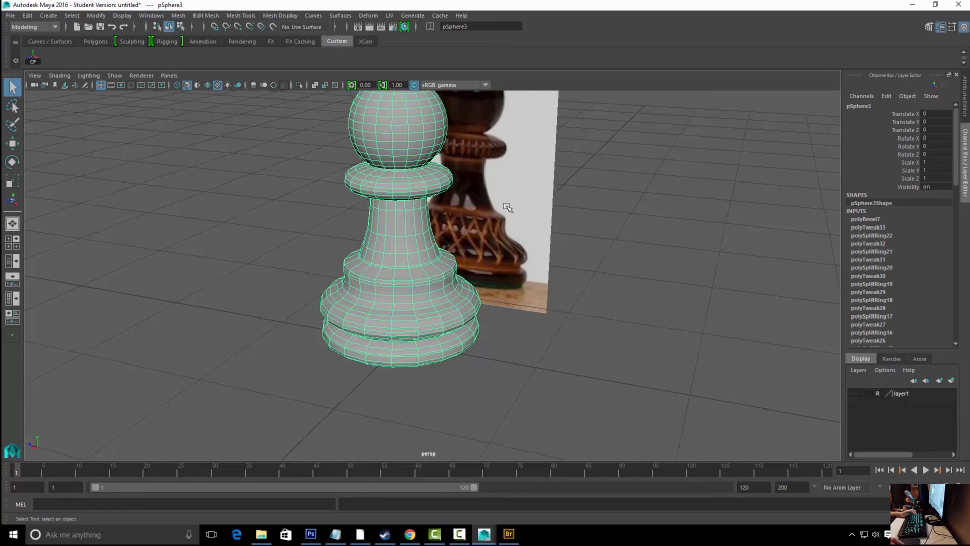
{"action": "left_click_drag", "start_coordinate": [536, 316], "coordinate": [516, 301], "text": "alt"}
{"action": "left_click", "coordinate": [597, 288]}
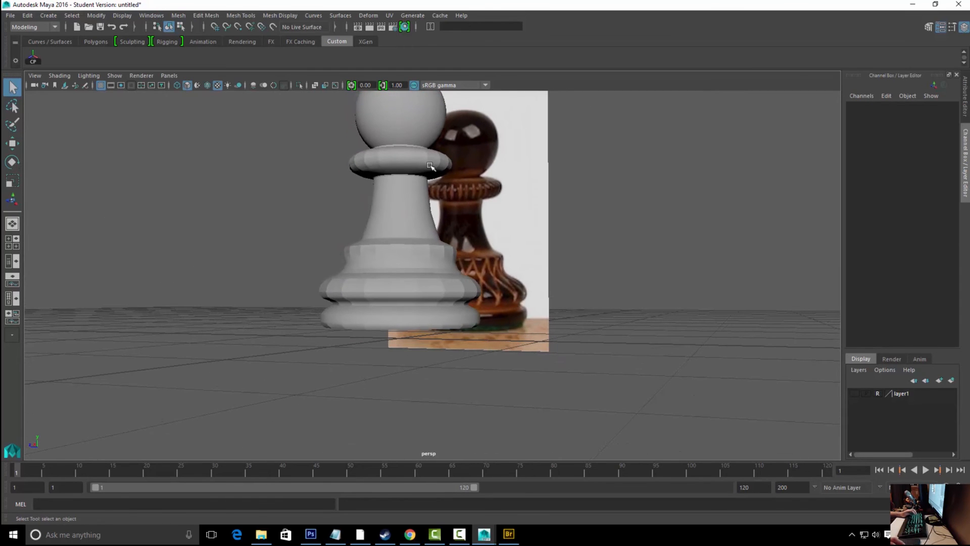
{"action": "left_click_drag", "start_coordinate": [430, 174], "coordinate": [416, 195], "text": "alt"}
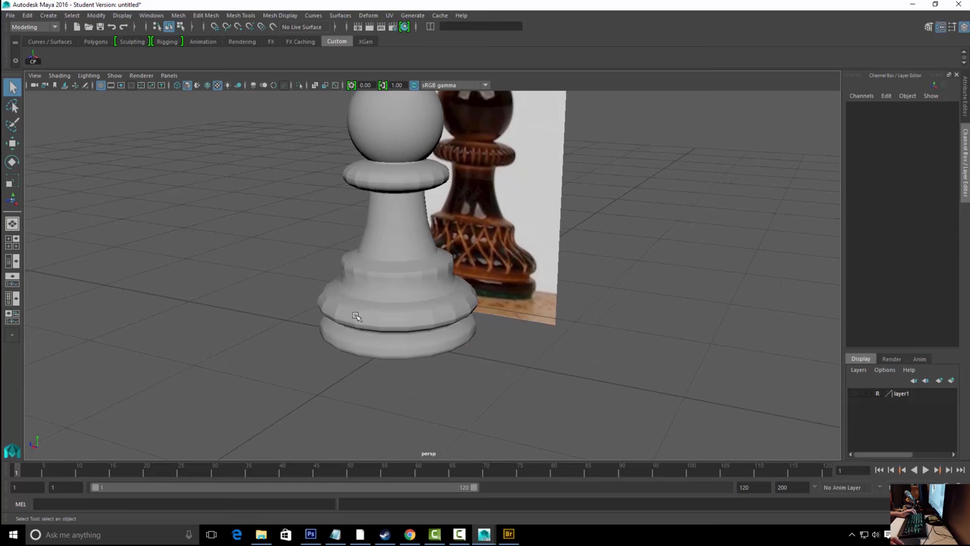
Apply Soften Edge to the whole pawn to smooth its faceted tiers, then return to object mode and check the shading
{"action": "right_click_drag", "start_coordinate": [337, 288], "coordinate": [516, 303], "text": "alt"}
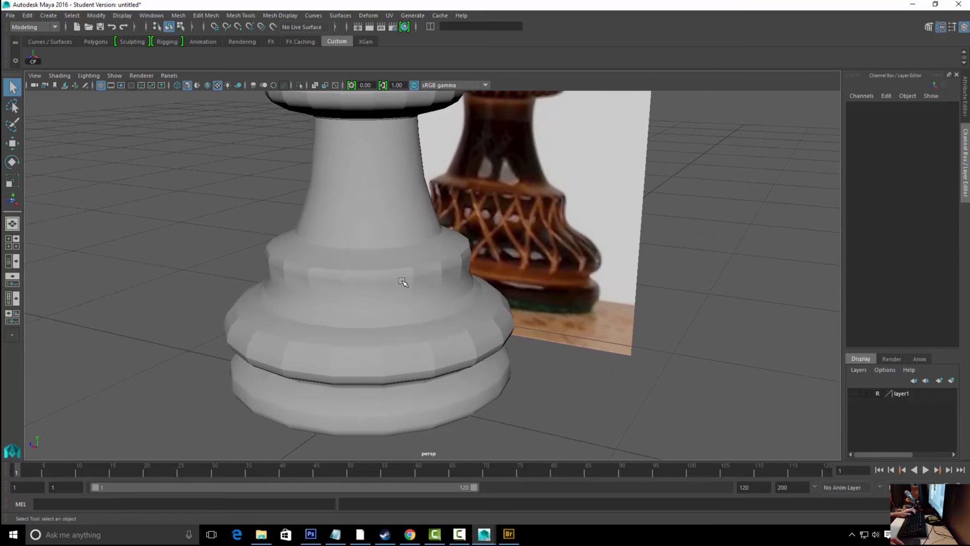
{"action": "left_click", "coordinate": [403, 282]}
{"action": "right_click_drag", "start_coordinate": [212, 249], "coordinate": [347, 173], "text": "alt"}
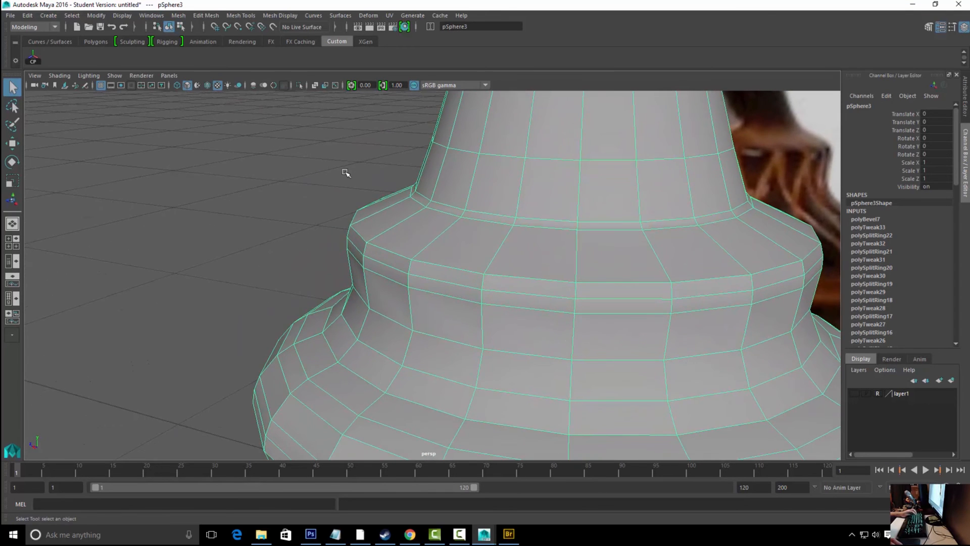
{"action": "left_click", "coordinate": [347, 173]}
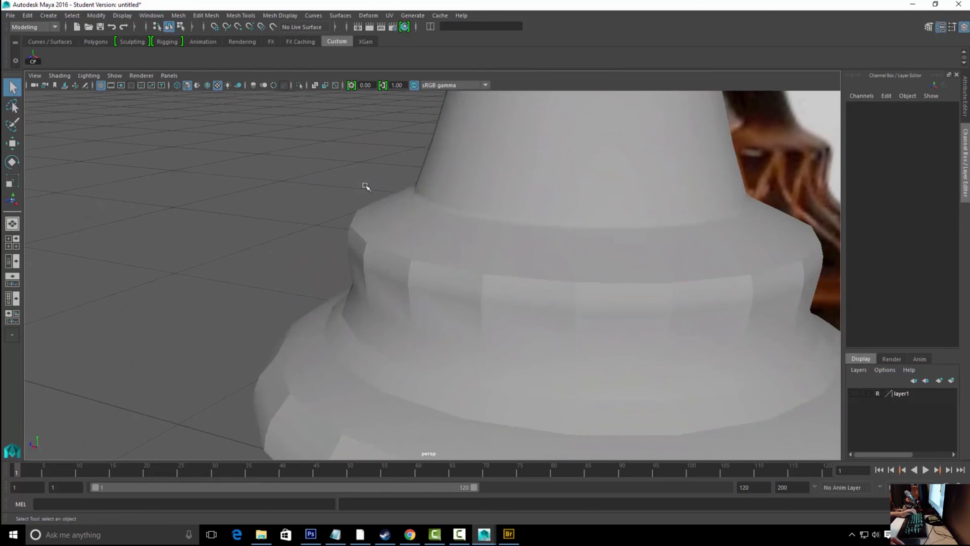
{"action": "left_click", "coordinate": [420, 296]}
{"action": "right_click_drag", "start_coordinate": [456, 223], "coordinate": [577, 245], "text": "shift"}
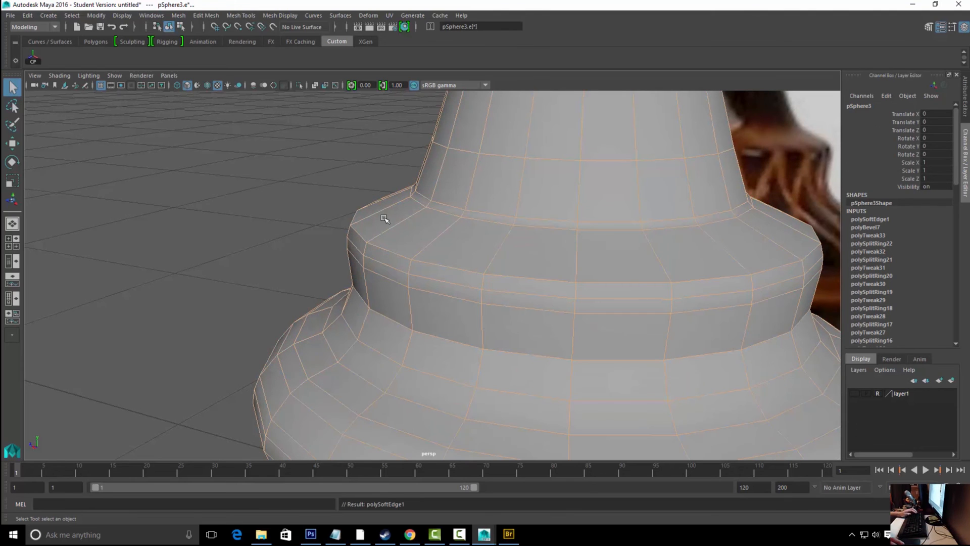
{"action": "right_click_drag", "start_coordinate": [426, 253], "coordinate": [485, 283]}
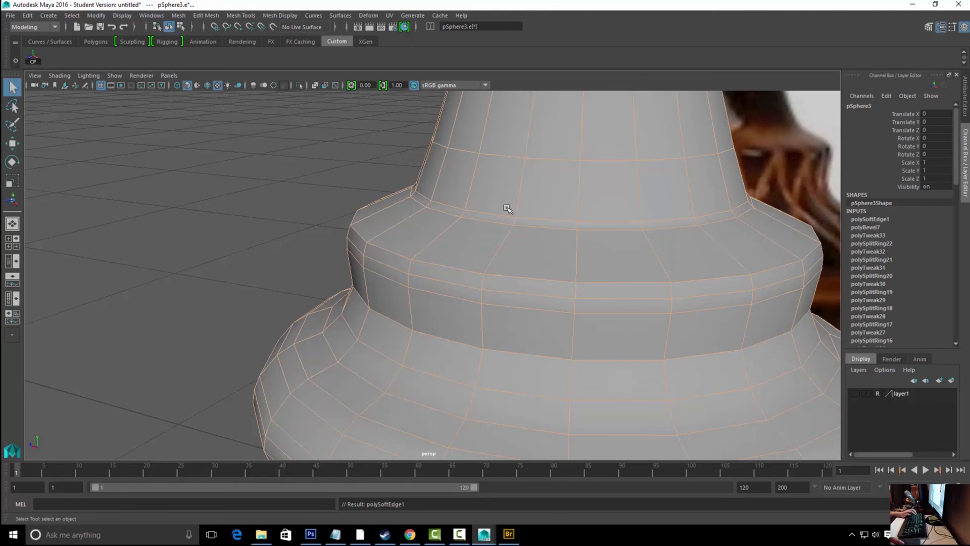
{"action": "left_click", "coordinate": [312, 182]}
{"action": "left_click_drag", "start_coordinate": [312, 182], "coordinate": [76, 335], "text": "alt"}
{"action": "right_click_drag", "start_coordinate": [422, 296], "coordinate": [197, 298], "text": "alt"}
{"action": "left_click_drag", "start_coordinate": [197, 299], "coordinate": [453, 302], "text": "alt"}
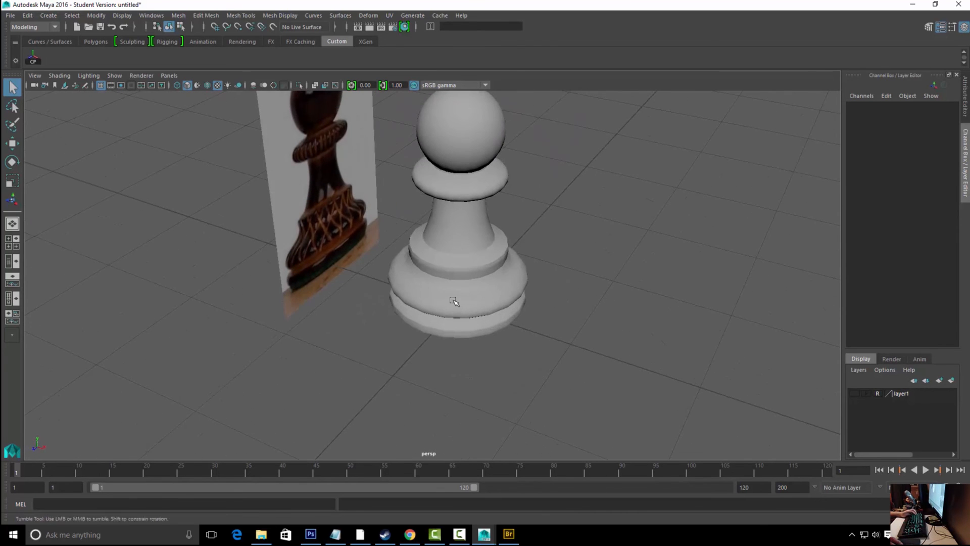
Reapply Soften Edge to the selected pawn and check the shading of its stepped base
{"action": "left_click", "coordinate": [472, 282]}
{"action": "scroll", "coordinate": [472, 282], "scroll_direction": "up", "scroll_amount": 5}
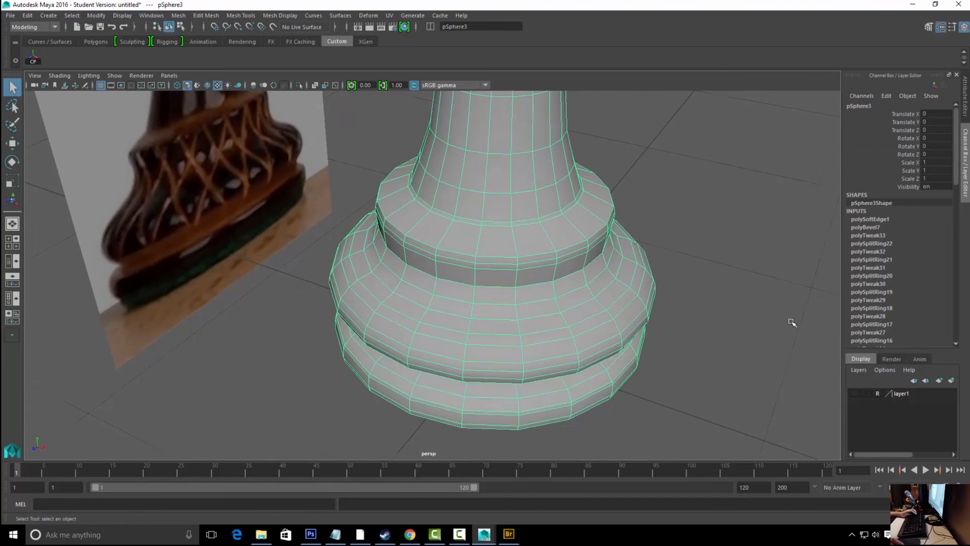
{"action": "key", "text": "F10"}
{"action": "key", "text": "F8"}
{"action": "left_click", "coordinate": [558, 212]}
{"action": "right_click", "coordinate": [562, 212], "text": "shift"}
{"action": "mouse_move", "coordinate": [588, 226]}
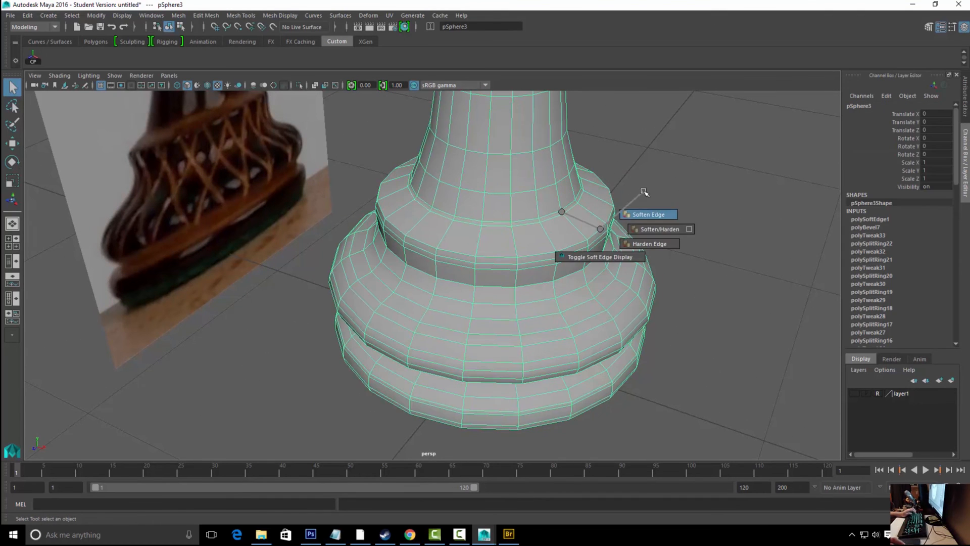
{"action": "left_click", "coordinate": [652, 211]}
{"action": "key", "text": "F8"}
{"action": "left_click_drag", "start_coordinate": [710, 317], "coordinate": [664, 291], "text": "alt"}
{"action": "left_click", "coordinate": [590, 271]}
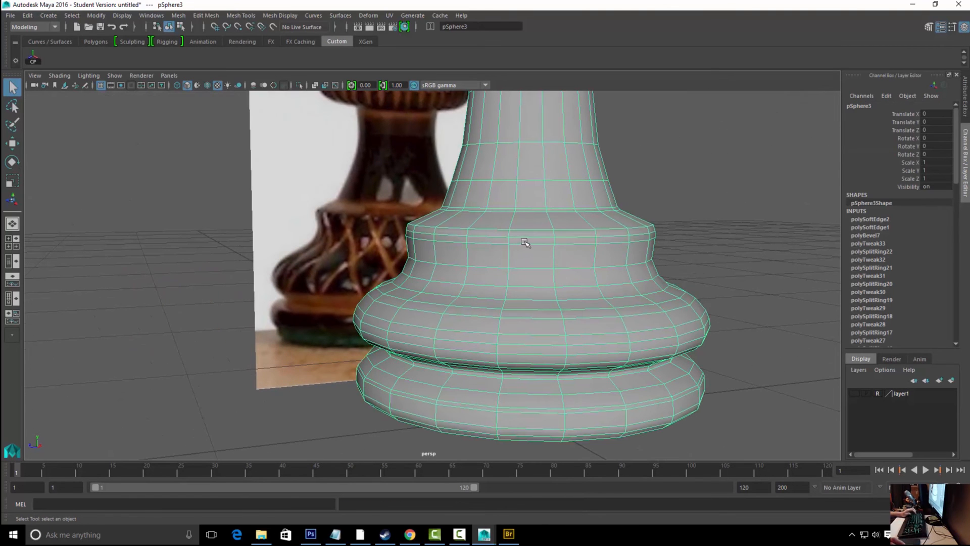
Bevel the upper rim edge loop of the base's top tier with a fraction of 0.5 and return to object mode
{"action": "right_click_drag", "start_coordinate": [548, 246], "coordinate": [637, 212]}
{"action": "double_click", "coordinate": [635, 226]}
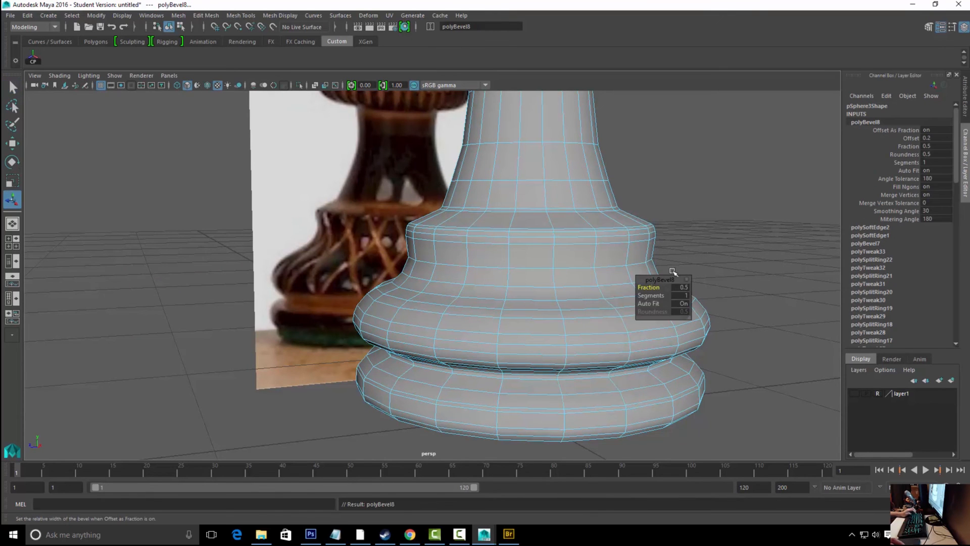
{"action": "left_click", "coordinate": [668, 178]}
{"action": "left_click_drag", "start_coordinate": [708, 271], "coordinate": [555, 324], "text": "alt"}
{"action": "left_click", "coordinate": [641, 273]}
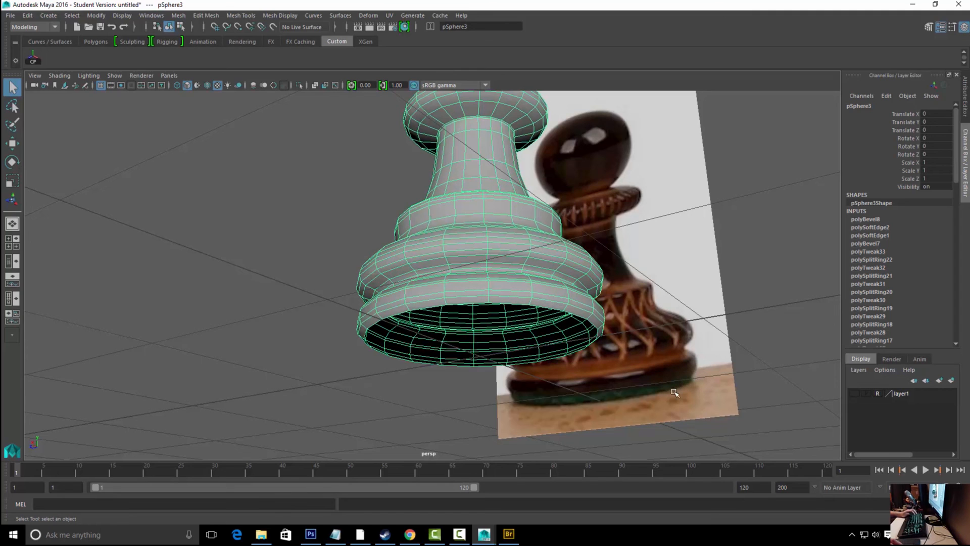
Fill the open hole under the pawn's bottom tier from its border edge loop and select the new cap face
{"action": "mouse_move", "coordinate": [522, 293]}
{"action": "right_mouse_down"}
{"action": "mouse_move", "coordinate": [515, 223]}
{"action": "mouse_move", "coordinate": [534, 242]}
{"action": "mouse_move", "coordinate": [536, 306]}
{"action": "right_mouse_up"}
{"action": "double_click", "coordinate": [511, 302]}
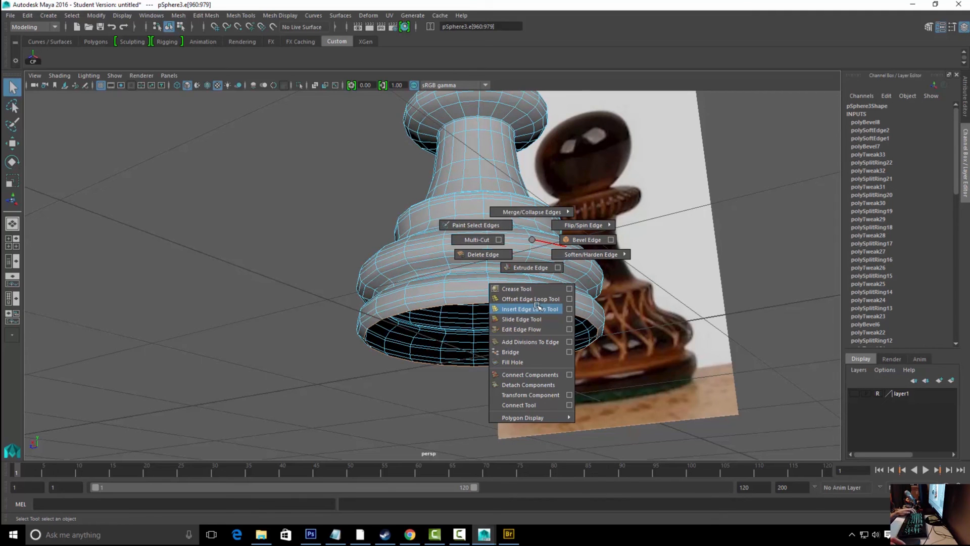
{"action": "right_click_drag", "start_coordinate": [539, 309], "coordinate": [523, 362], "text": "shift"}
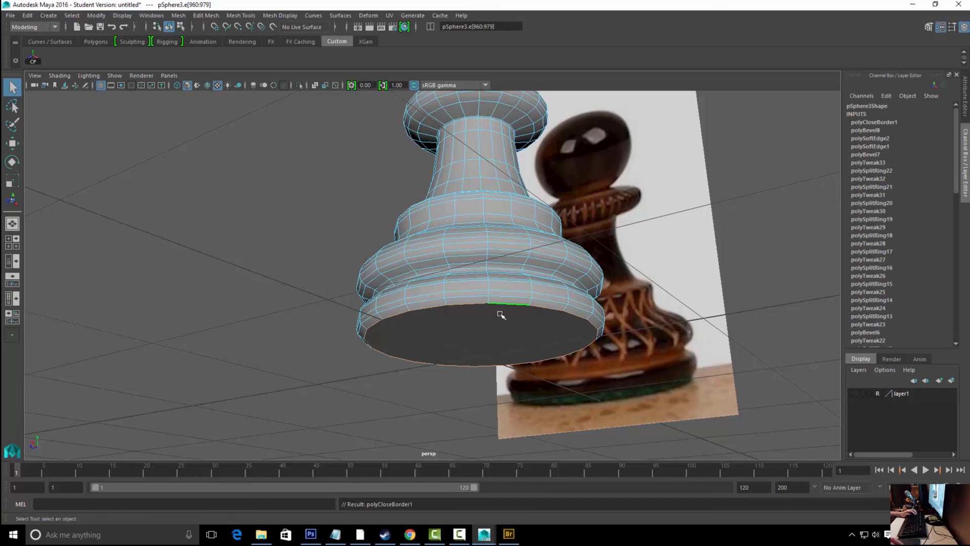
{"action": "left_click_drag", "start_coordinate": [521, 331], "coordinate": [528, 311], "text": "alt"}
{"action": "right_click_drag", "start_coordinate": [490, 250], "coordinate": [491, 278]}
{"action": "left_click", "coordinate": [464, 256]}
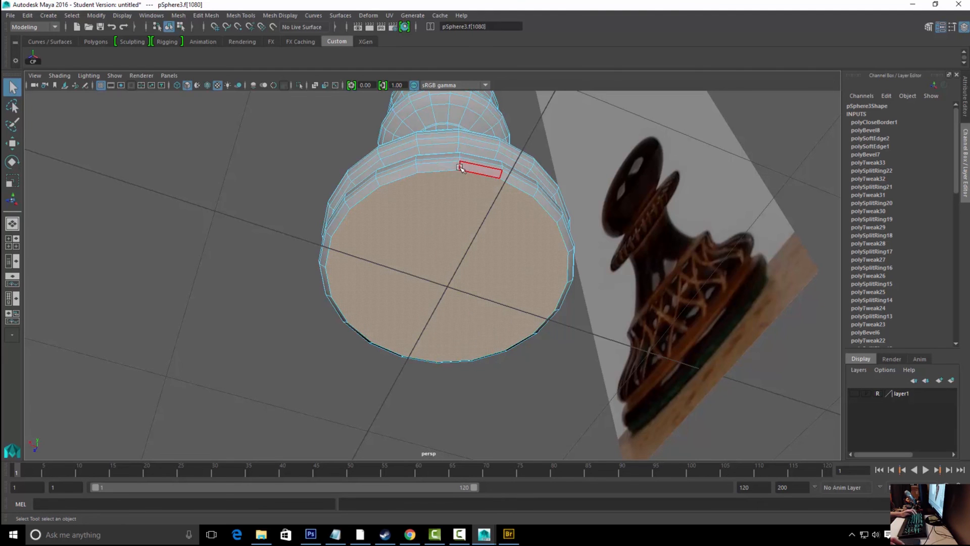
Split the bottom cap face in half with the Multi-Cut tool, joining two opposite rim vertices through the centre
{"action": "left_click_drag", "start_coordinate": [536, 235], "coordinate": [533, 269], "text": "alt"}
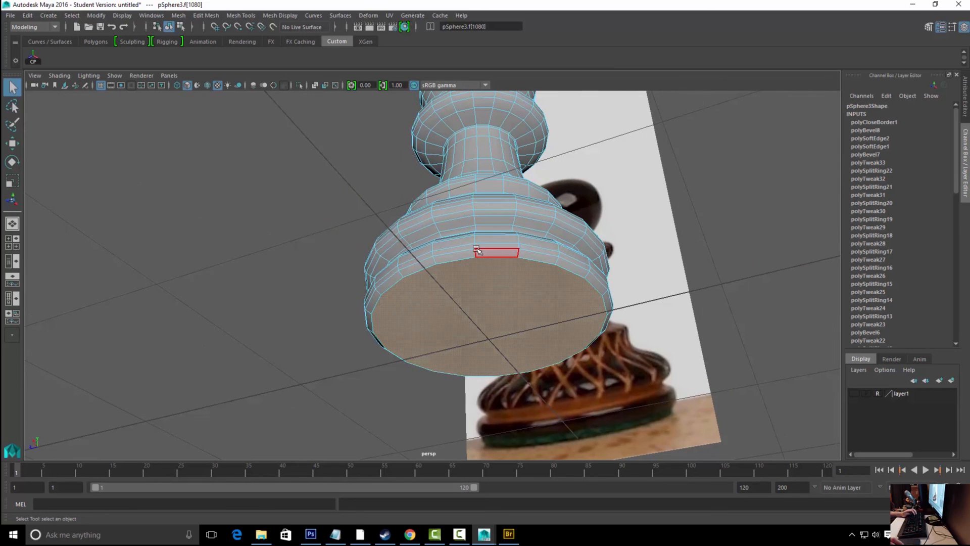
{"action": "right_click_drag", "start_coordinate": [491, 259], "coordinate": [508, 268]}
{"action": "left_click_drag", "start_coordinate": [526, 240], "coordinate": [493, 270], "text": "alt"}
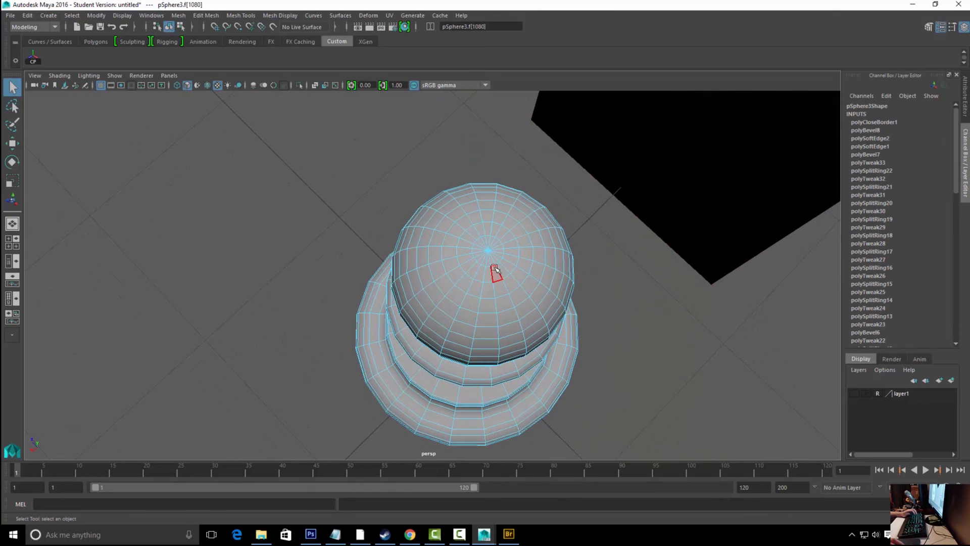
{"action": "left_click_drag", "start_coordinate": [483, 396], "coordinate": [477, 308], "text": "alt"}
{"action": "right_click_drag", "start_coordinate": [387, 255], "coordinate": [520, 271], "text": "alt"}
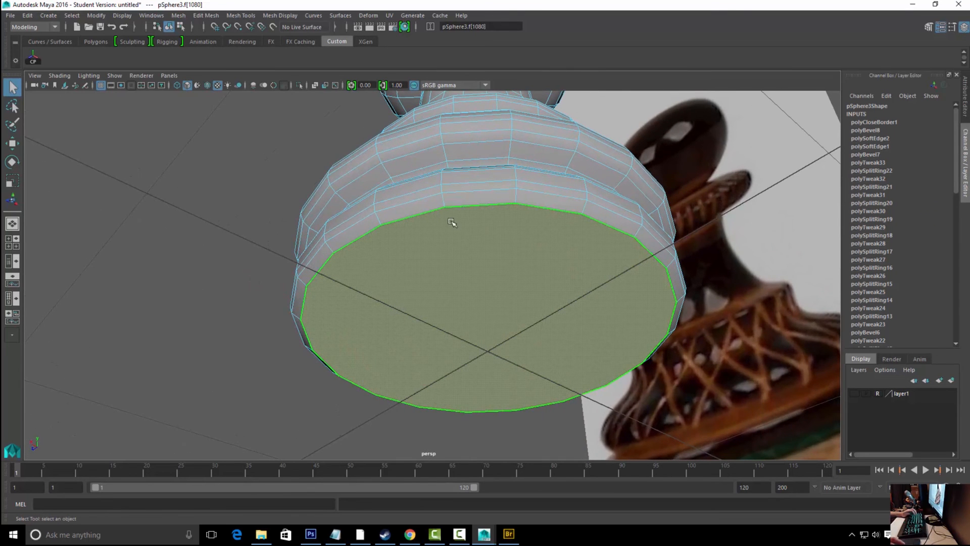
{"action": "left_click_drag", "start_coordinate": [546, 308], "coordinate": [418, 291], "text": "alt"}
{"action": "right_click_drag", "start_coordinate": [418, 292], "coordinate": [364, 290], "text": "shift"}
{"action": "left_click_drag", "start_coordinate": [444, 275], "coordinate": [528, 244], "text": "alt"}
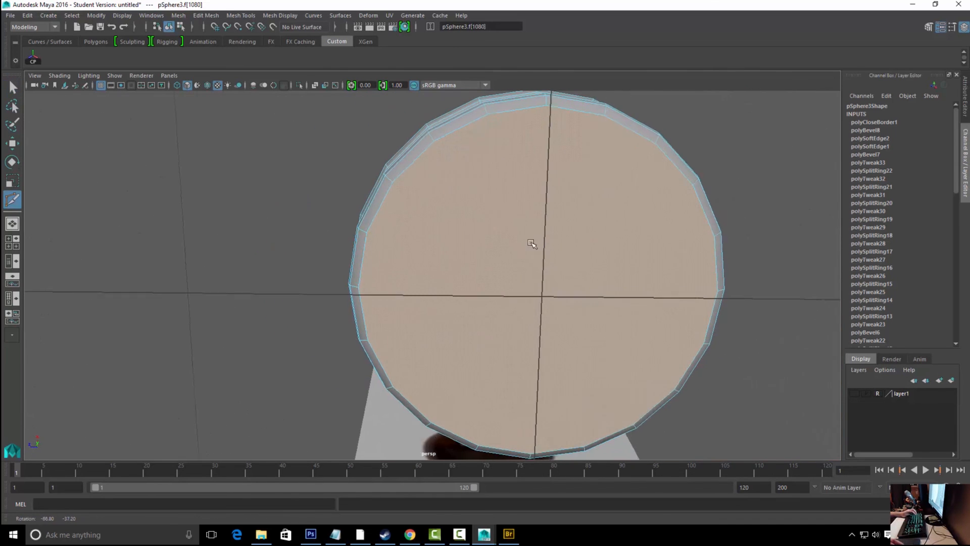
{"action": "left_click", "coordinate": [544, 103]}
{"action": "middle_click_drag", "start_coordinate": [537, 314], "coordinate": [525, 223], "text": "alt"}
{"action": "left_click", "coordinate": [523, 369]}
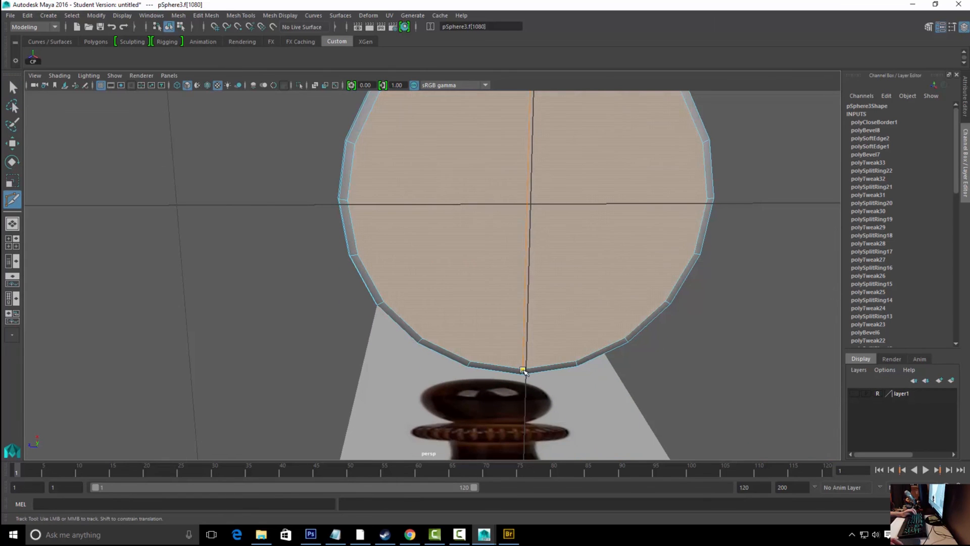
{"action": "key", "text": "Return"}
Cut three more edges across one half of the bottom cap, roughly parallel to the centre cut, joining opposite rim vertices
{"action": "middle_click_drag", "start_coordinate": [543, 167], "coordinate": [551, 268], "text": "alt"}
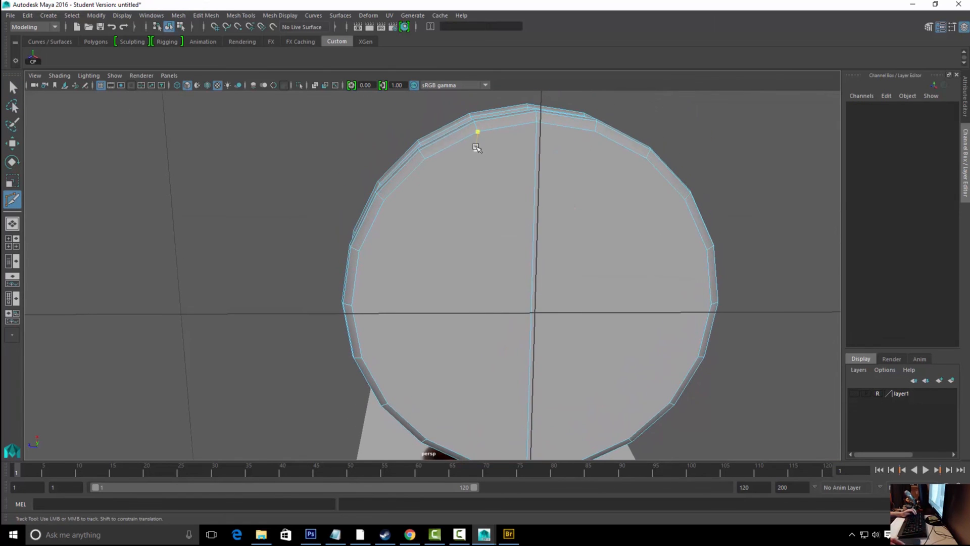
{"action": "left_click_drag", "start_coordinate": [493, 374], "coordinate": [493, 368], "text": "alt"}
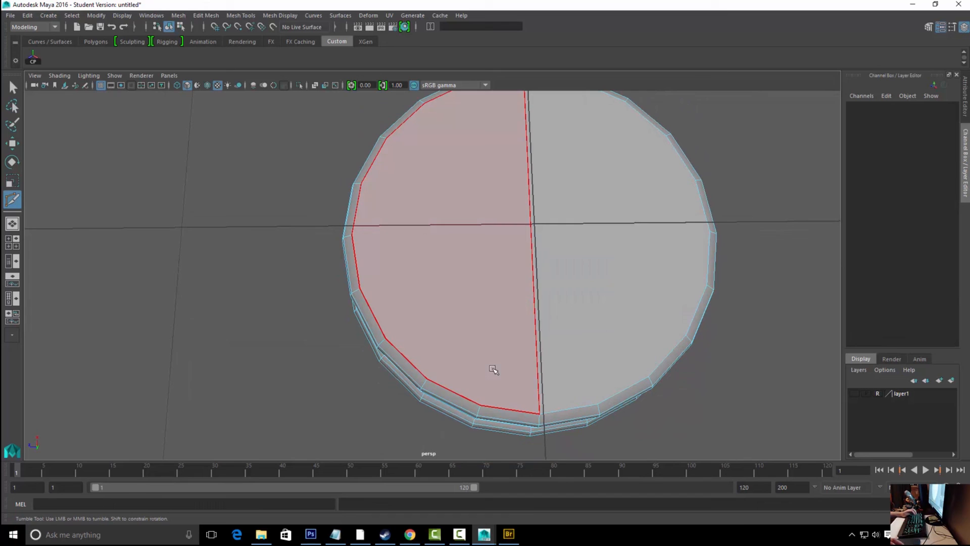
{"action": "left_click", "coordinate": [479, 405]}
{"action": "key", "text": "Return"}
{"action": "middle_click_drag", "start_coordinate": [429, 170], "coordinate": [432, 197], "text": "alt"}
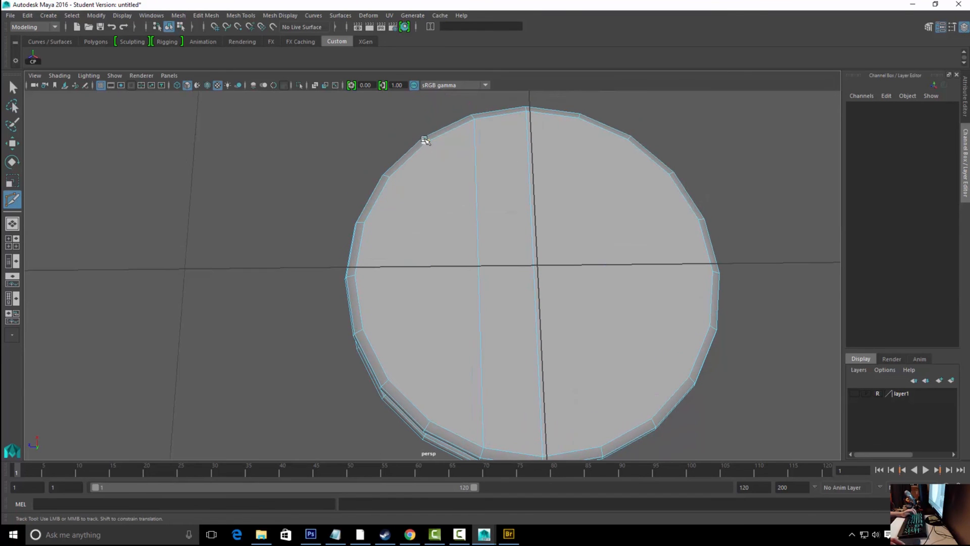
{"action": "left_click", "coordinate": [426, 151]}
{"action": "left_click", "coordinate": [430, 420]}
{"action": "key", "text": "Return"}
{"action": "left_click", "coordinate": [389, 177]}
{"action": "left_click", "coordinate": [389, 380]}
{"action": "key", "text": "Return"}
Cut three matching edges across the other half of the bottom cap between its opposite rim vertices
{"action": "left_click", "coordinate": [578, 118]}
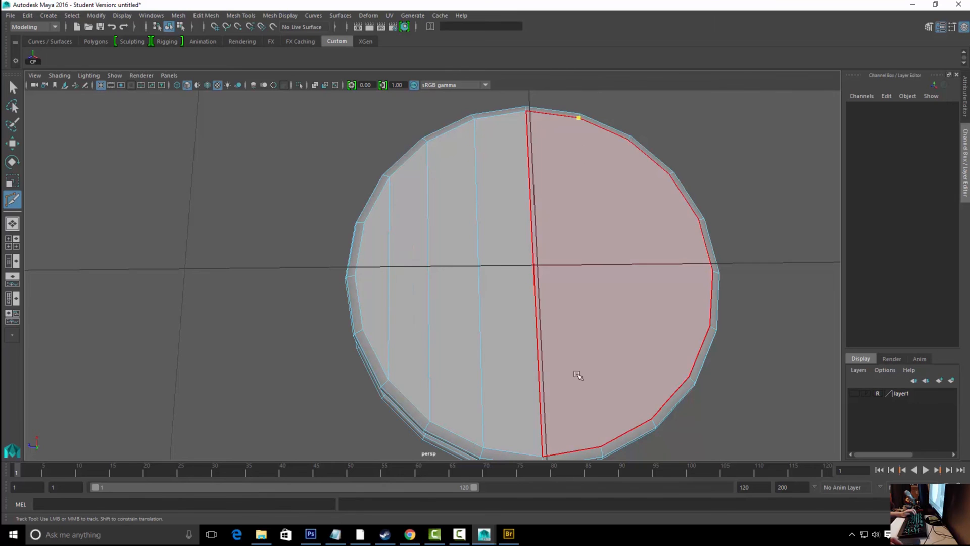
{"action": "left_click", "coordinate": [601, 446]}
{"action": "key", "text": "Return"}
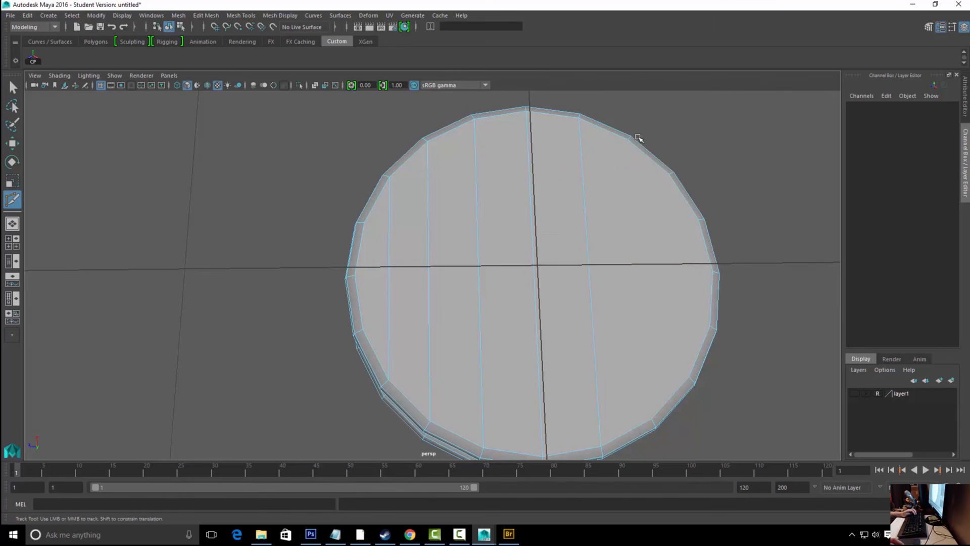
{"action": "left_click", "coordinate": [627, 139]}
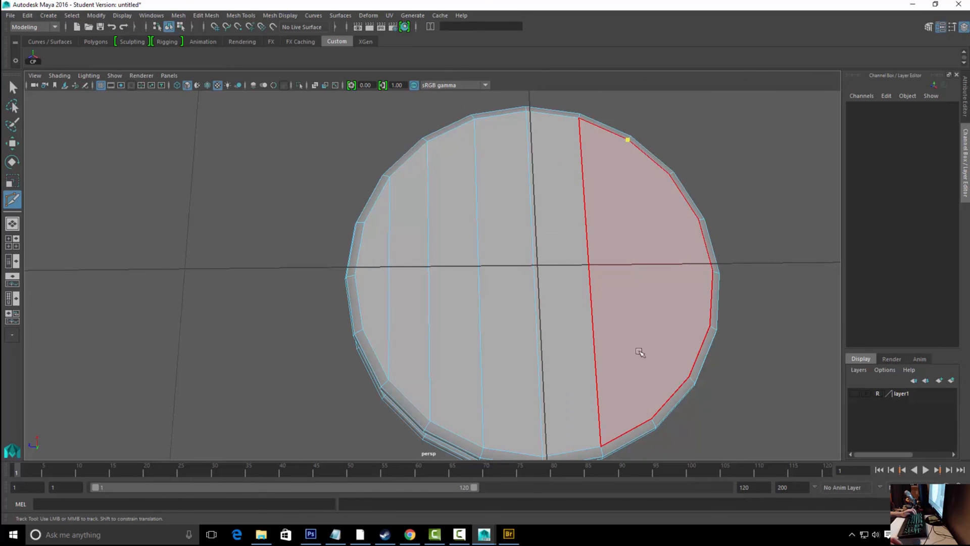
{"action": "left_click", "coordinate": [650, 417]}
{"action": "key", "text": "Return"}
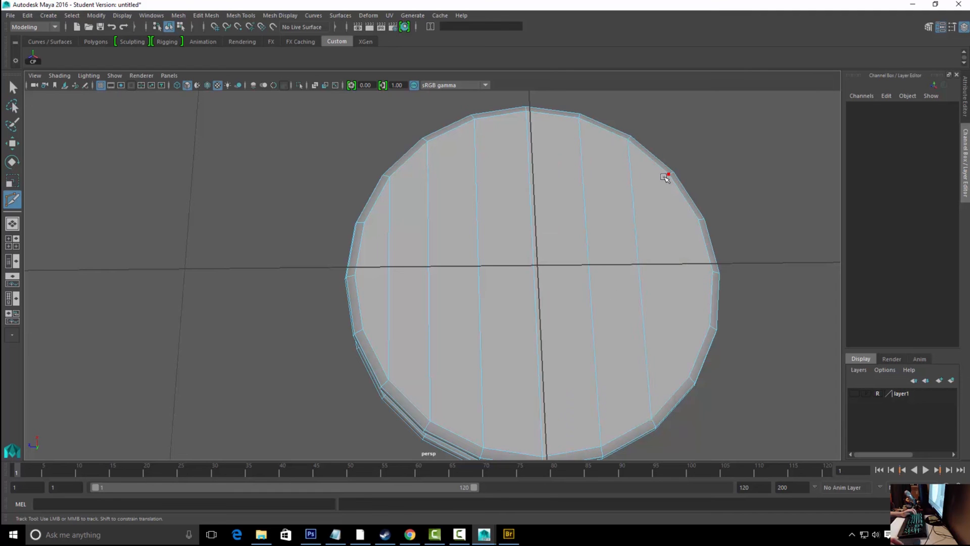
{"action": "left_click", "coordinate": [668, 174]}
{"action": "left_click", "coordinate": [687, 375]}
{"action": "key", "text": "Return"}
Cut one edge across the bottom cap's parallel strips between opposite rim vertices, then return to object mode and select the pawn
{"action": "left_click_drag", "start_coordinate": [690, 240], "coordinate": [422, 338], "text": "alt"}
{"action": "middle_click_drag", "start_coordinate": [422, 338], "coordinate": [439, 298], "text": "alt"}
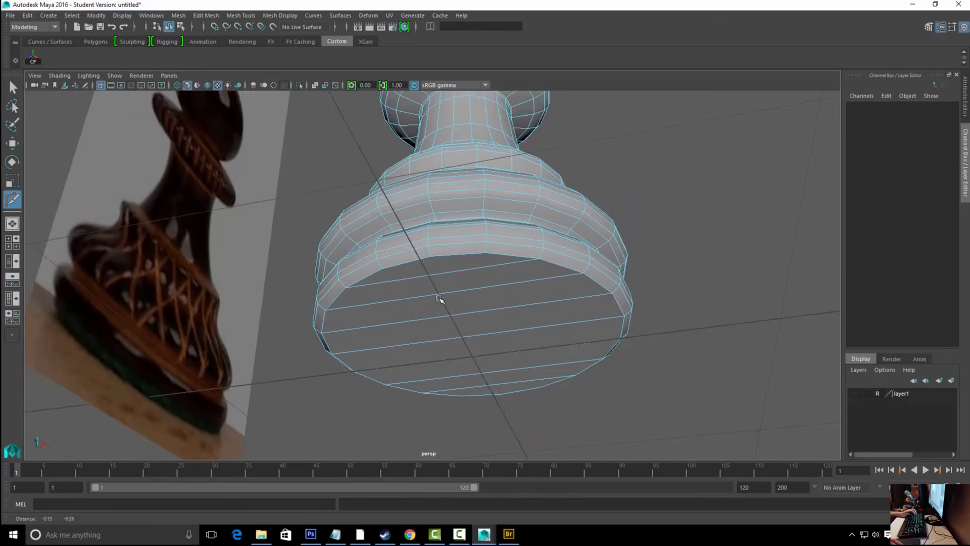
{"action": "right_click_drag", "start_coordinate": [439, 298], "coordinate": [604, 283], "text": "alt"}
{"action": "left_click", "coordinate": [370, 209]}
{"action": "key", "text": "Escape"}
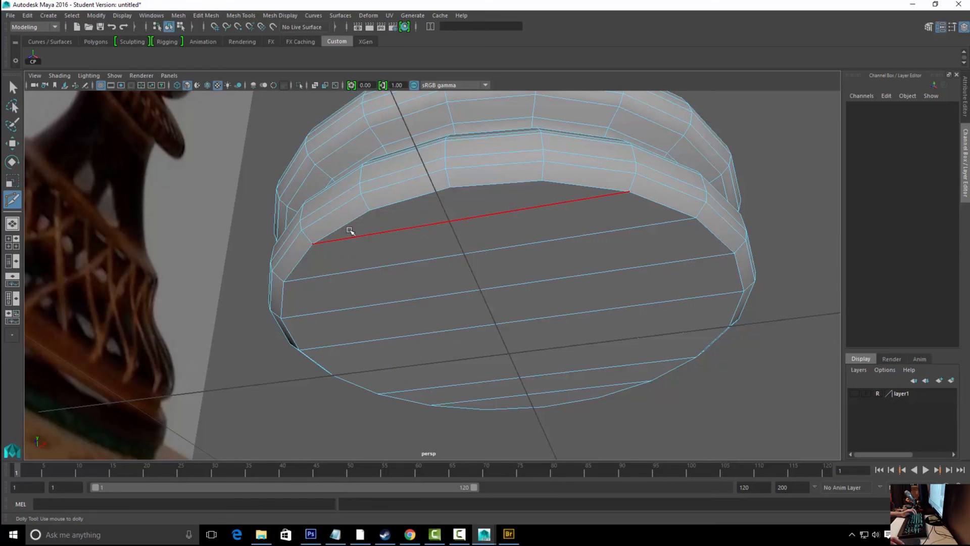
{"action": "left_click", "coordinate": [447, 188]}
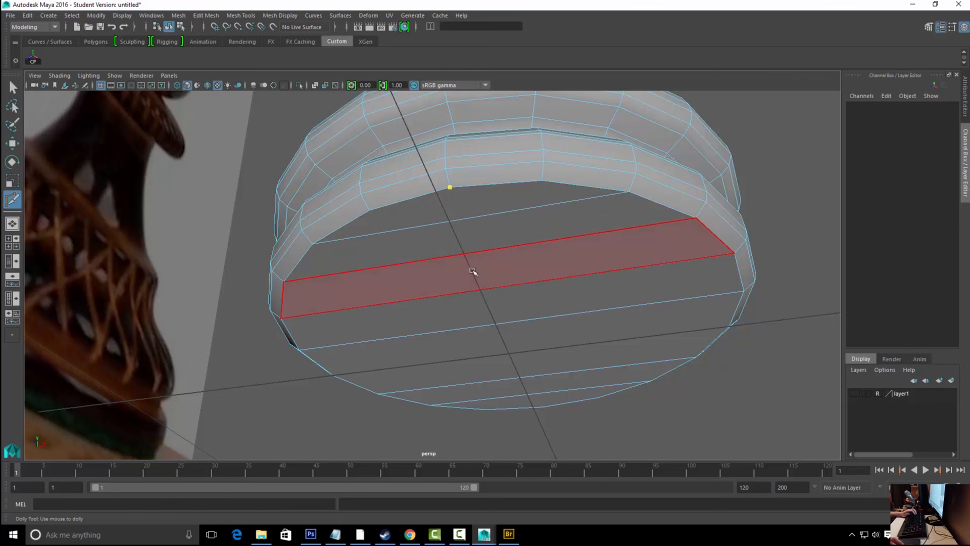
{"action": "left_click", "coordinate": [542, 407]}
{"action": "key", "text": "q"}
{"action": "right_click_drag", "start_coordinate": [485, 207], "coordinate": [534, 195]}
{"action": "left_click", "coordinate": [561, 324]}
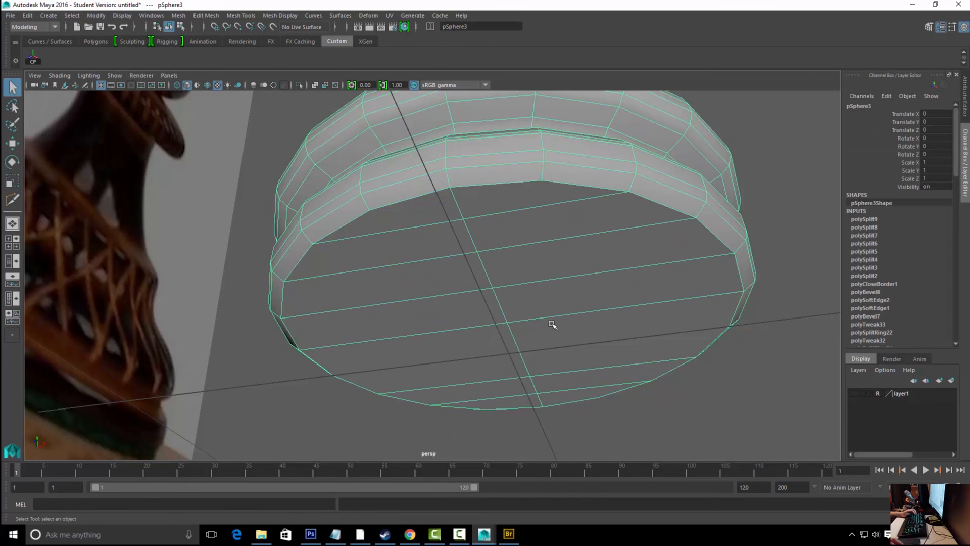
Examine the capped base's shading and the whole pawn from several angles, comparing its profile with the reference image
{"action": "left_click_drag", "start_coordinate": [561, 325], "coordinate": [373, 245], "text": "alt"}
{"action": "mouse_move", "coordinate": [606, 238]}
{"action": "left_mouse_down", "text": "alt"}
{"action": "mouse_move", "coordinate": [520, 269]}
{"action": "mouse_move", "coordinate": [574, 274]}
{"action": "left_mouse_up", "text": "alt"}
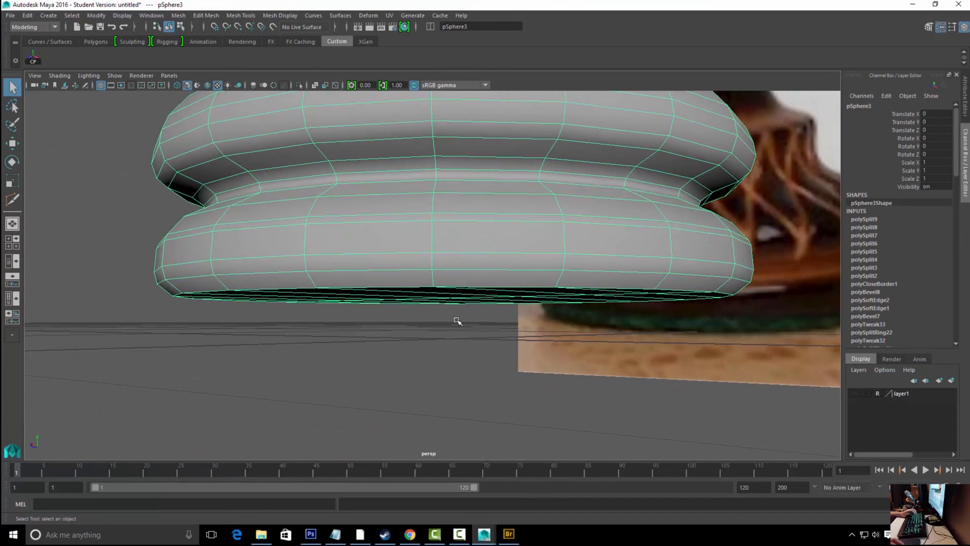
{"action": "left_click", "coordinate": [333, 323]}
{"action": "scroll", "coordinate": [418, 318], "scroll_direction": "down", "scroll_amount": 3}
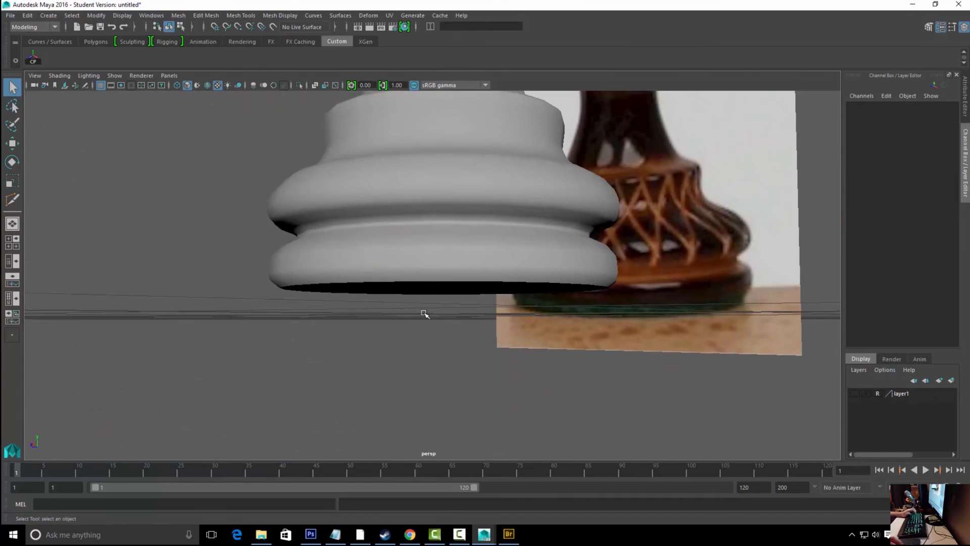
{"action": "left_click_drag", "start_coordinate": [427, 298], "coordinate": [393, 317], "text": "alt"}
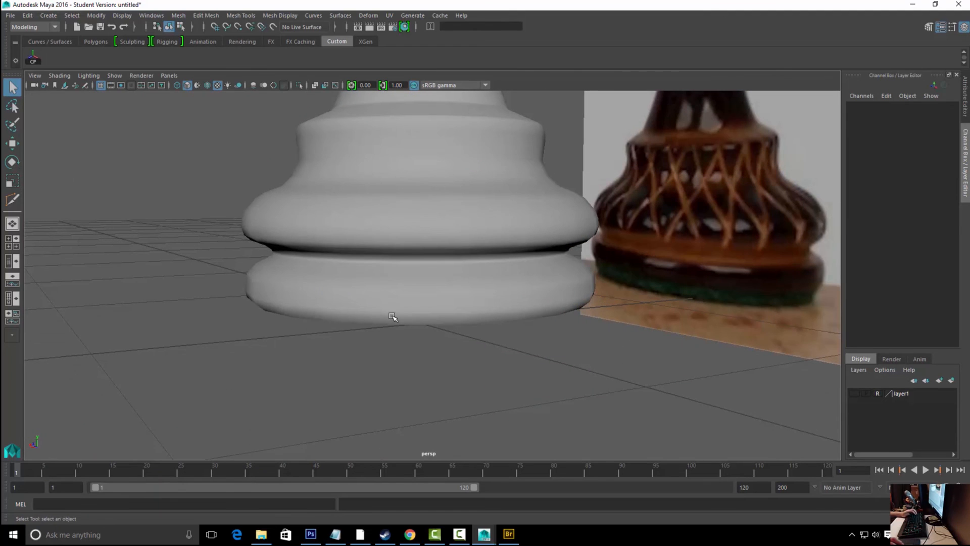
{"action": "left_click", "coordinate": [419, 310]}
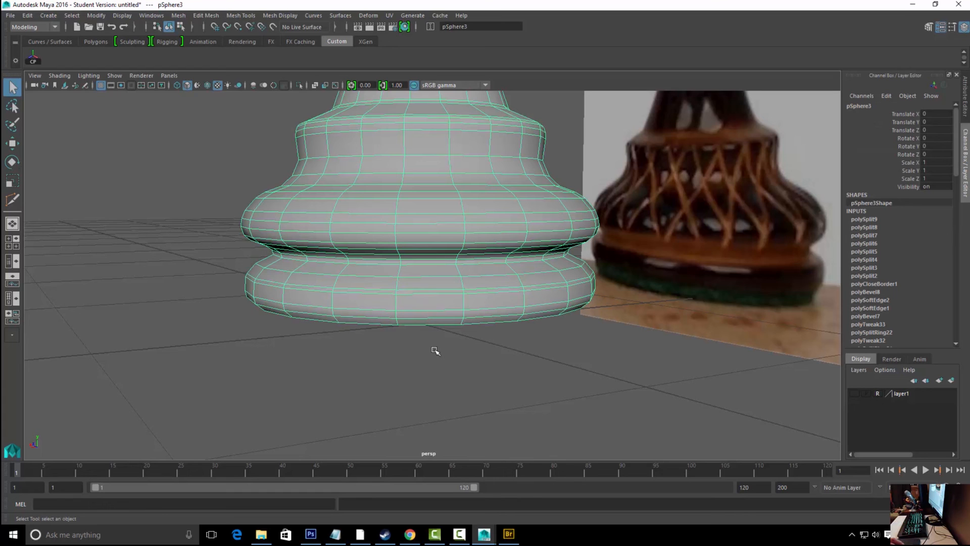
{"action": "scroll", "coordinate": [433, 349], "scroll_direction": "down", "scroll_amount": 5}
{"action": "left_click_drag", "start_coordinate": [500, 337], "coordinate": [589, 372], "text": "alt"}
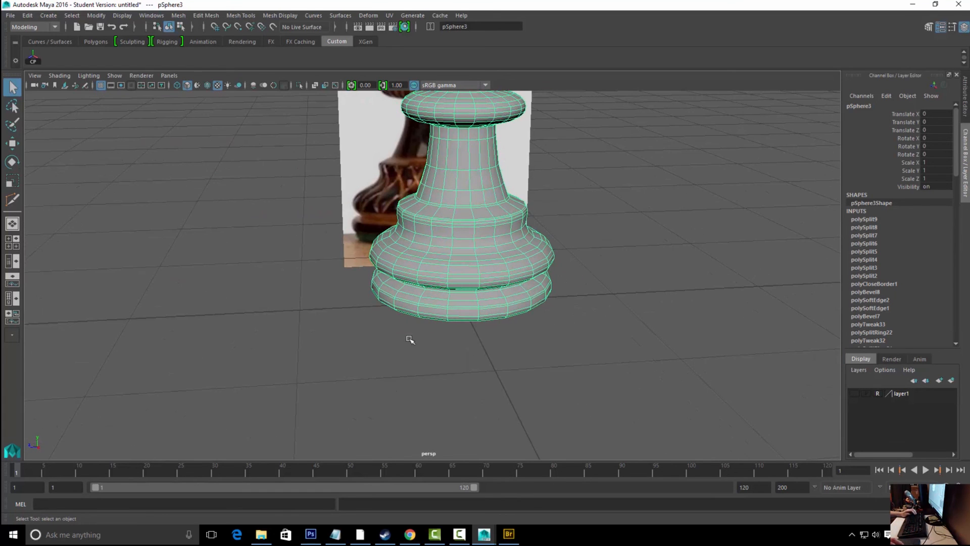
{"action": "left_click_drag", "start_coordinate": [560, 253], "coordinate": [499, 238], "text": "alt"}
{"action": "middle_click_drag", "start_coordinate": [536, 153], "coordinate": [539, 268], "text": "alt"}
{"action": "left_click_drag", "start_coordinate": [596, 307], "coordinate": [556, 313], "text": "alt"}
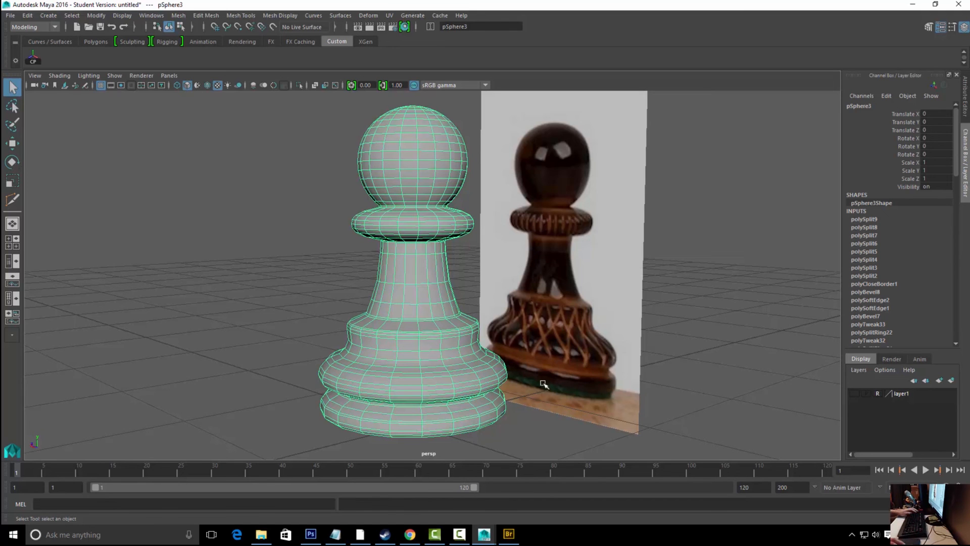
Switch to Photoshop and open the "Dimensions of pieces" image from the Chess_Set folder
{"action": "left_click", "coordinate": [310, 533]}
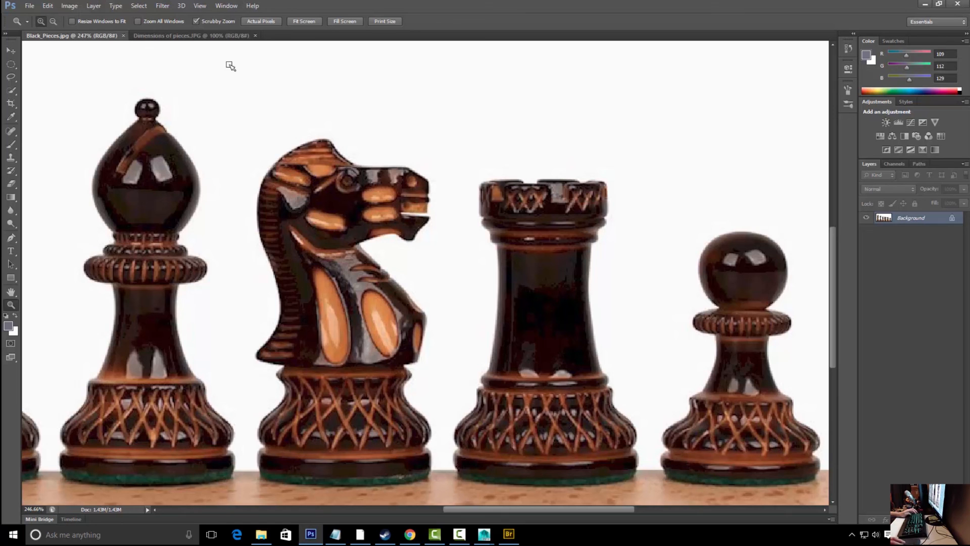
{"action": "left_click", "coordinate": [10, 6]}
{"action": "left_click", "coordinate": [29, 5]}
{"action": "left_click", "coordinate": [38, 26]}
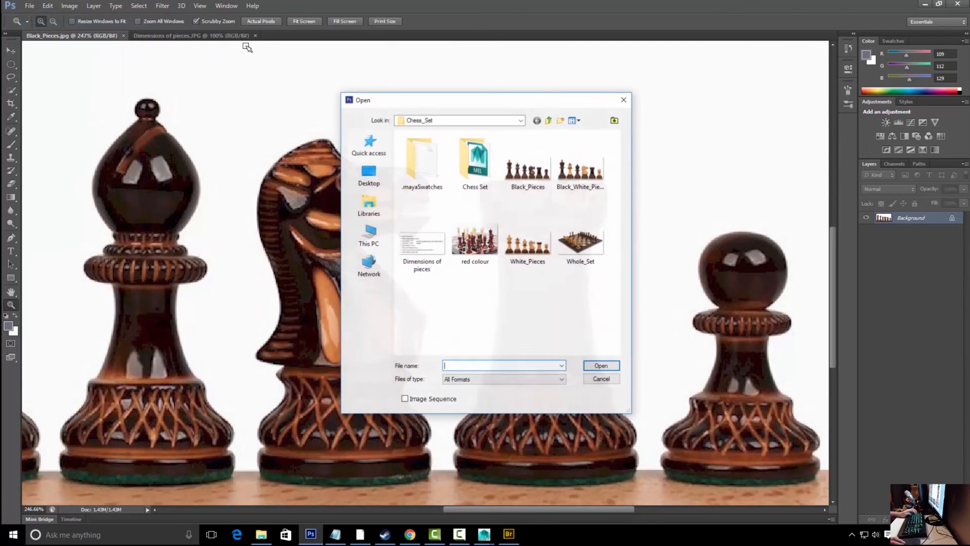
{"action": "double_click", "coordinate": [427, 243]}
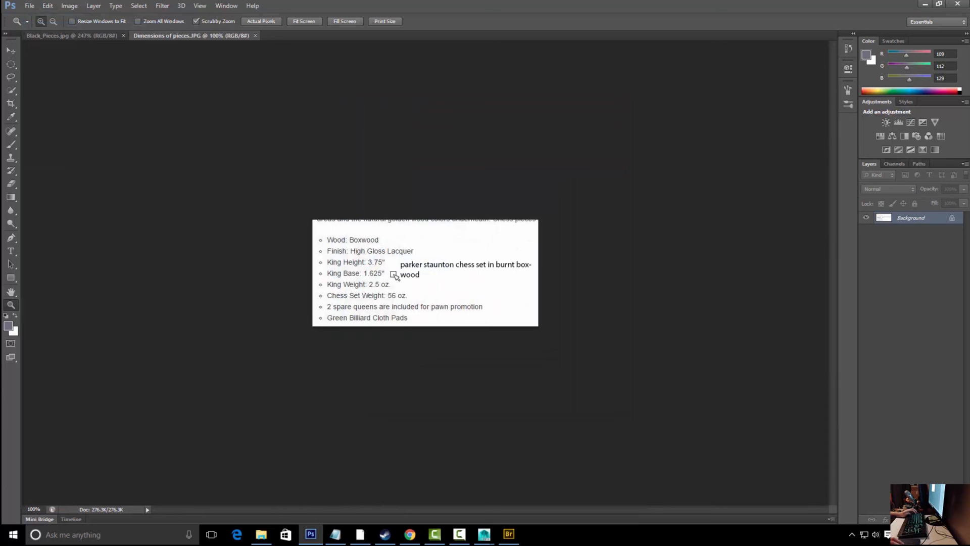
Review the rook and pawn in the Black_Pieces image, then open Black_White_Pieces from the Chess_Set folder
{"action": "left_click", "coordinate": [101, 36]}
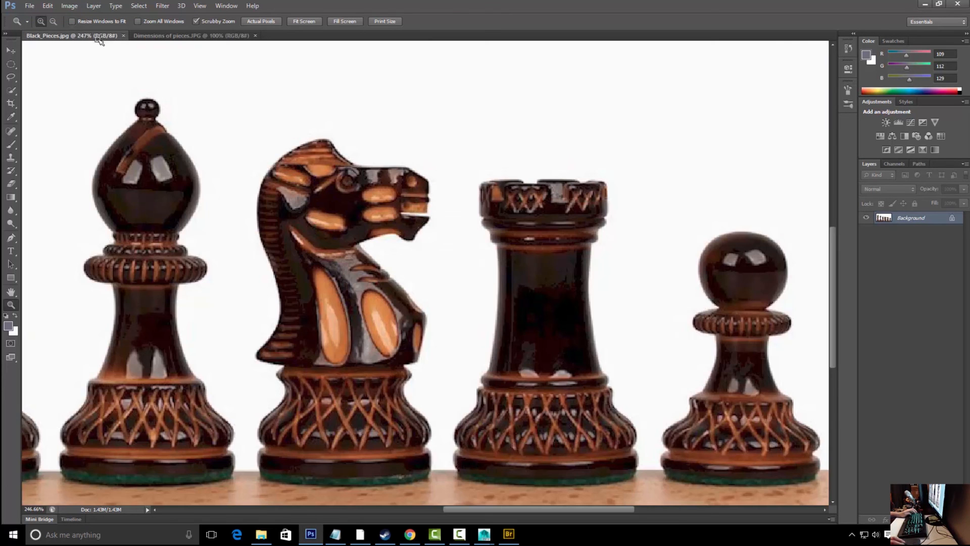
{"action": "scroll", "coordinate": [452, 253], "scroll_direction": "down", "scroll_amount": 1}
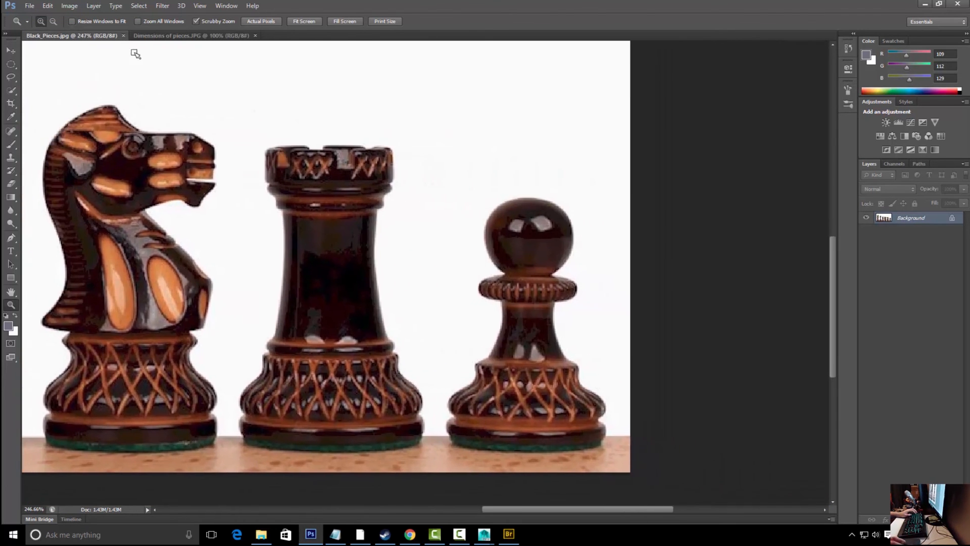
{"action": "left_click", "coordinate": [30, 6]}
{"action": "left_click", "coordinate": [40, 26]}
{"action": "double_click", "coordinate": [578, 162]}
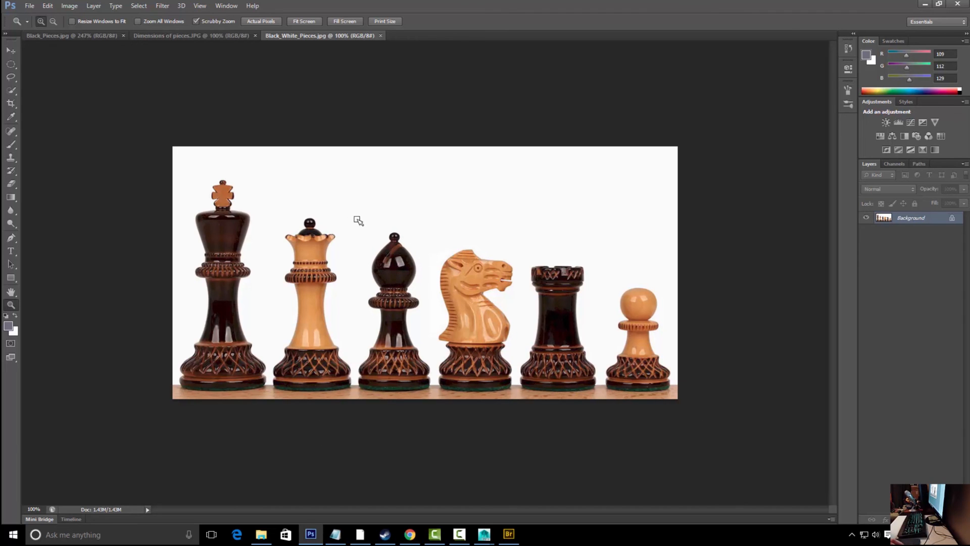
Open the "red colour" reference image from the Chess_Set folder
{"action": "left_click", "coordinate": [29, 6]}
{"action": "left_click", "coordinate": [36, 28]}
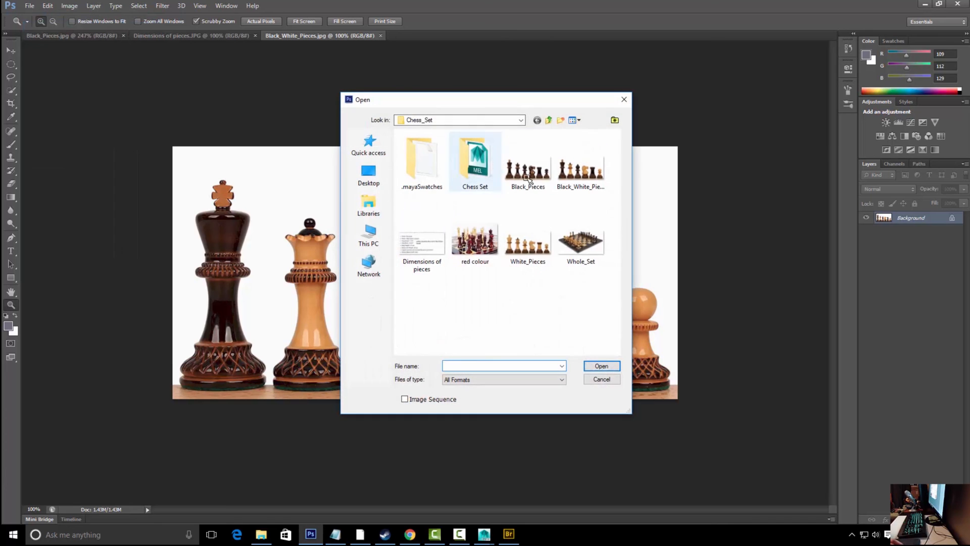
{"action": "double_click", "coordinate": [487, 233]}
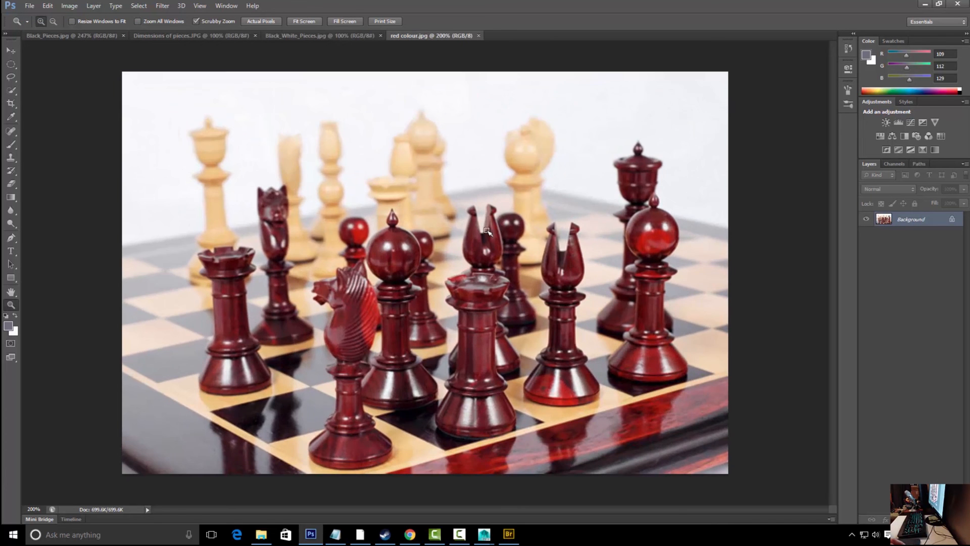
Zoom out on the "red colour" reference image, close it, and switch back to Maya
{"action": "left_click_drag", "start_coordinate": [367, 296], "coordinate": [347, 301]}
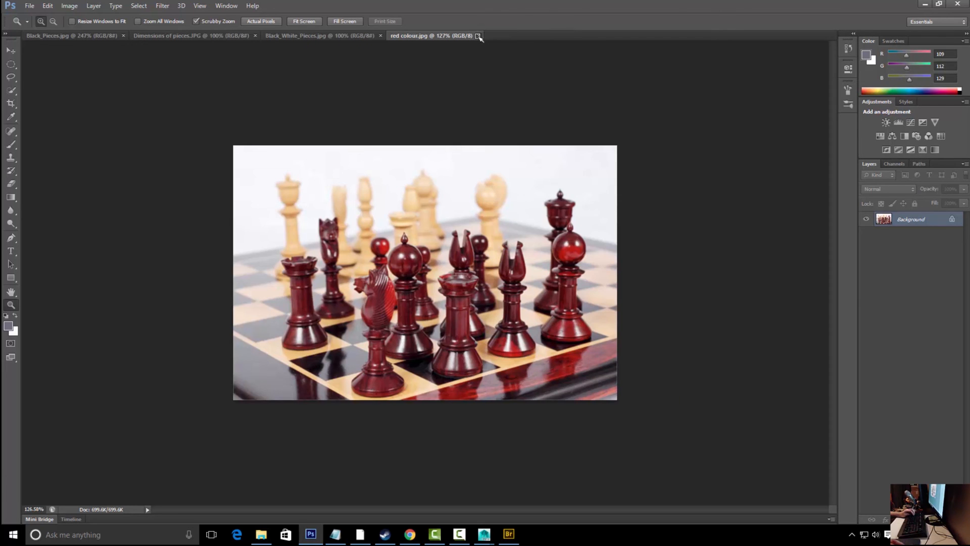
{"action": "left_click", "coordinate": [477, 36]}
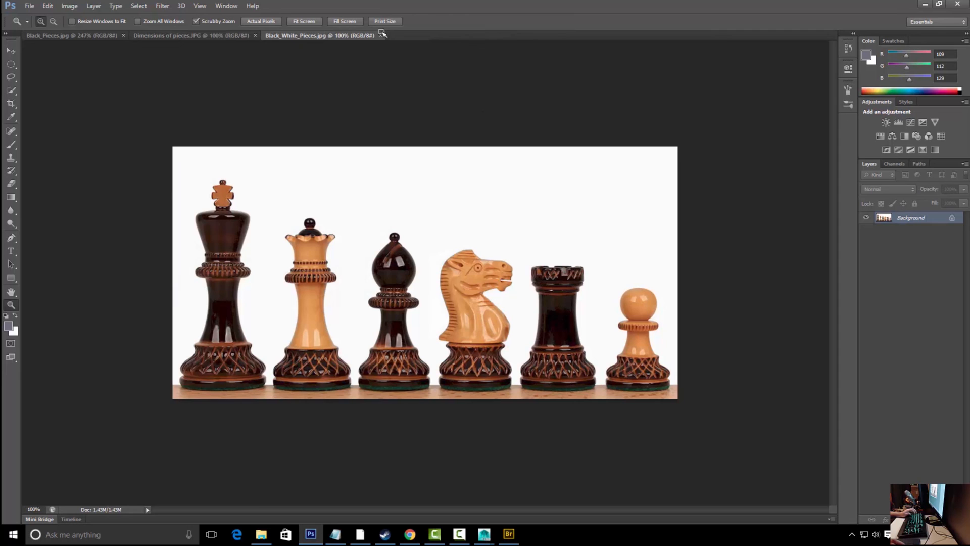
{"action": "key", "text": "alt+Tab"}
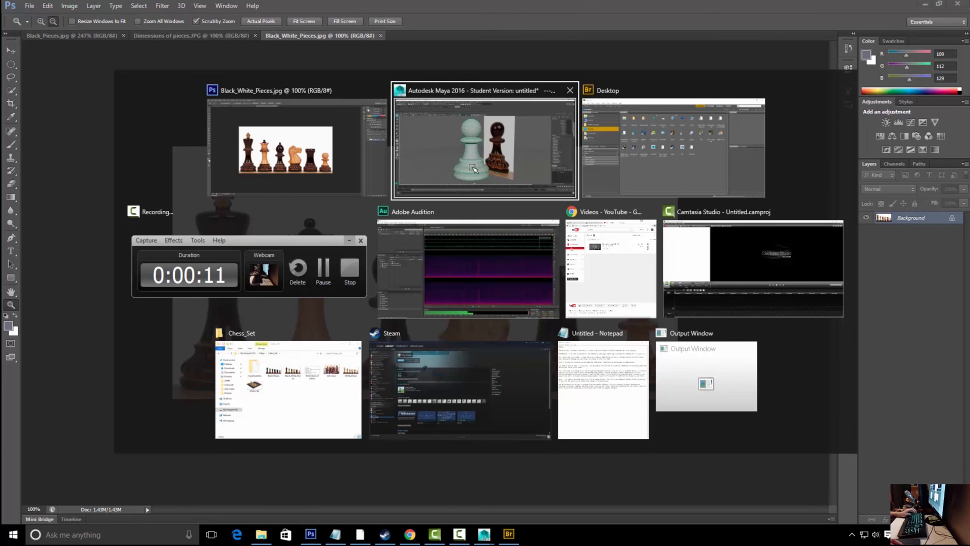
Compare the pawn with its reference image and delete the model's construction history
{"action": "scroll", "coordinate": [452, 245], "scroll_direction": "down", "scroll_amount": 1}
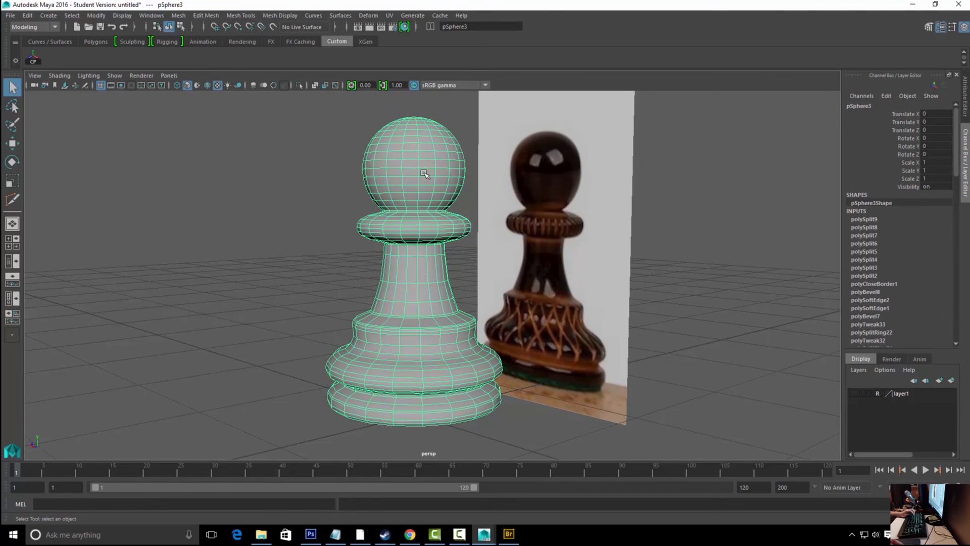
{"action": "scroll", "coordinate": [424, 174], "scroll_direction": "up", "scroll_amount": 1}
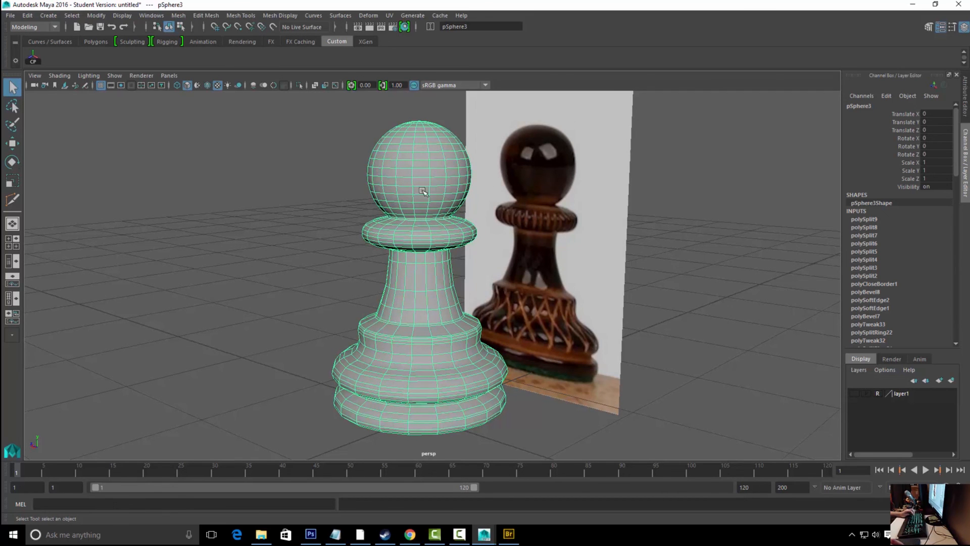
{"action": "scroll", "coordinate": [422, 218], "scroll_direction": "up", "scroll_amount": 1}
{"action": "scroll", "coordinate": [421, 218], "scroll_direction": "up", "scroll_amount": 1}
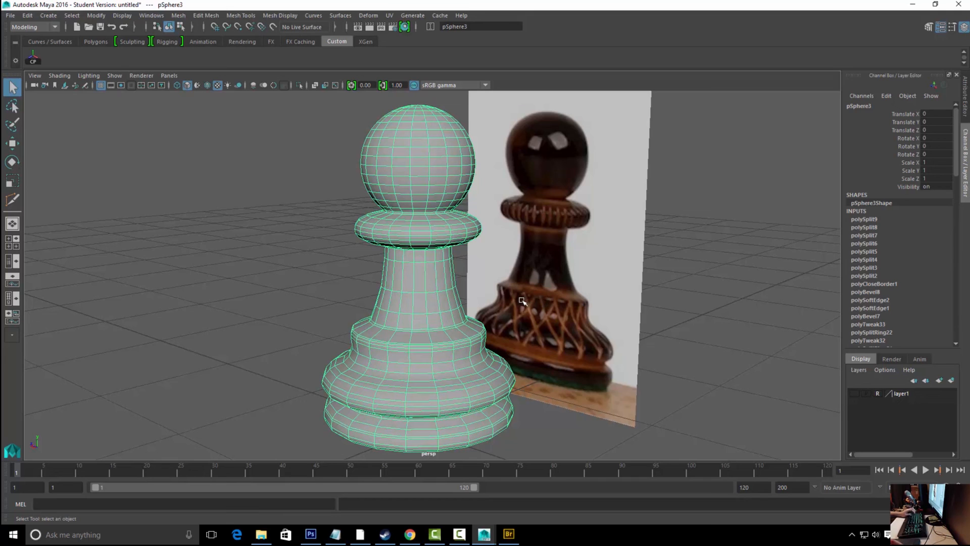
{"action": "key", "text": "alt+shift+d"}
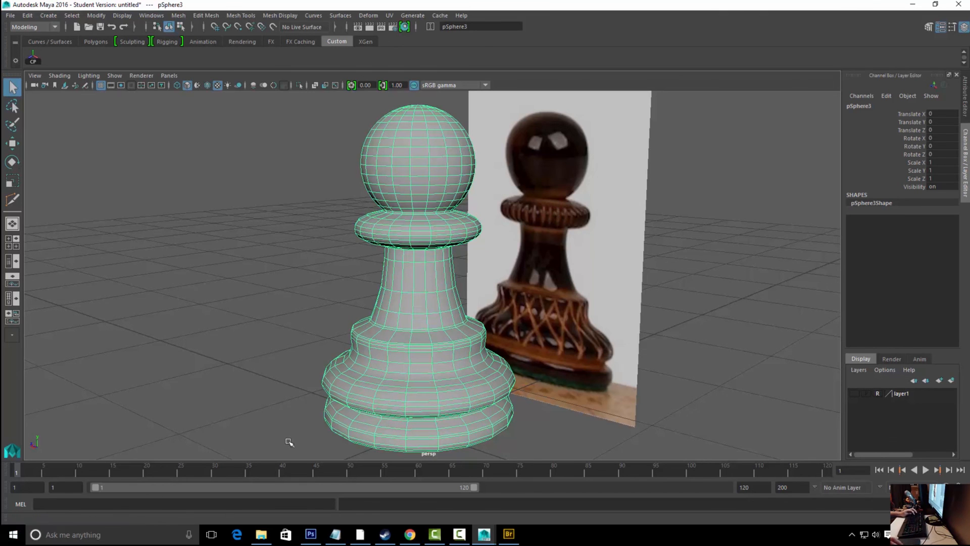
Launch ZBrush from the desktop and load the DynaMesh128 sphere project
{"action": "key", "text": "super+d"}
{"action": "double_click", "coordinate": [285, 22]}
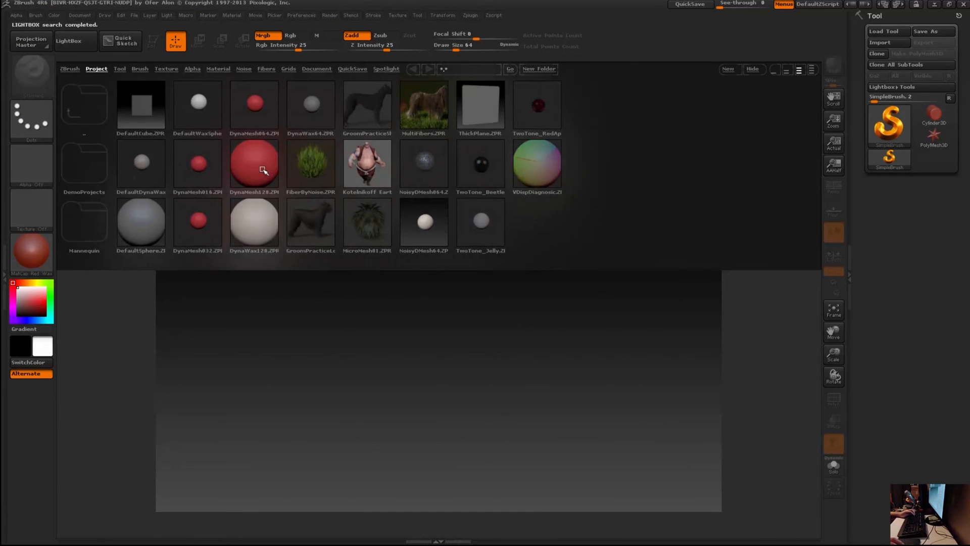
{"action": "double_click", "coordinate": [264, 171]}
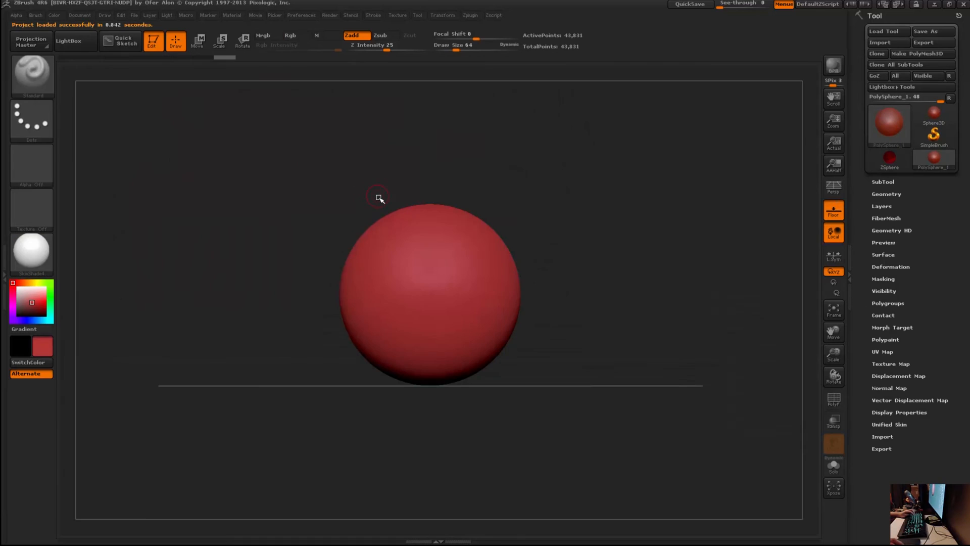
Choose the ClayBuildup brush for sculpting the sphere
{"action": "key", "text": "b"}
{"action": "key", "text": "c"}
{"action": "key", "text": "b"}
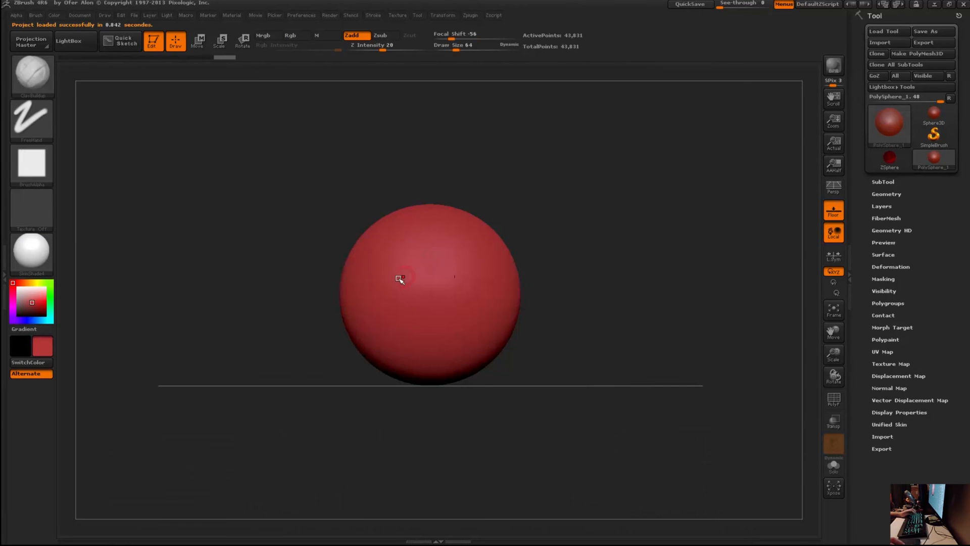
Sculpt mirrored curved ridges over the sphere's front as a test, and revert the sphere through its undo history
{"action": "mouse_move", "coordinate": [407, 288]}
{"action": "right_mouse_down", "text": "alt"}
{"action": "mouse_move", "coordinate": [433, 290]}
{"action": "mouse_move", "coordinate": [411, 287]}
{"action": "right_mouse_up", "text": "alt"}
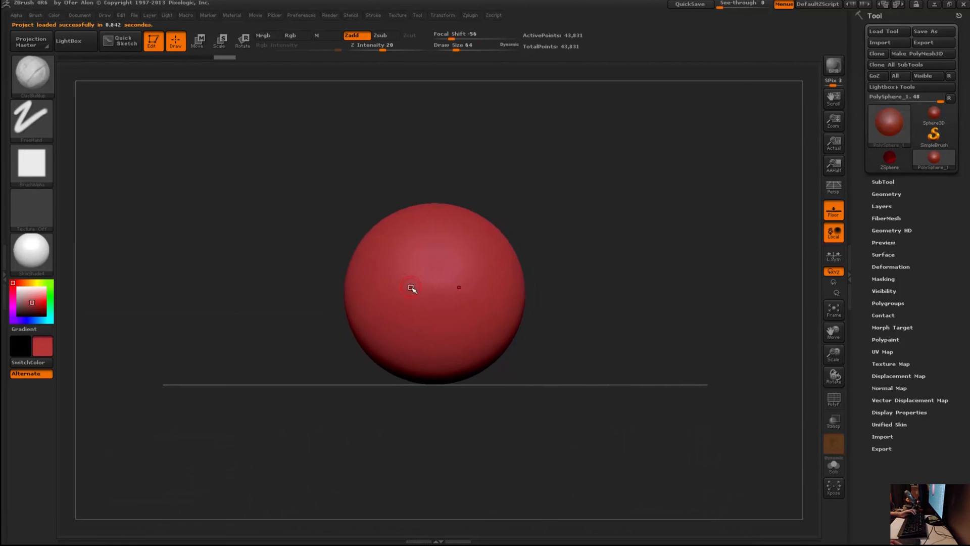
{"action": "right_click_drag", "start_coordinate": [547, 245], "coordinate": [551, 361], "text": "ctrl"}
{"action": "mouse_move", "coordinate": [530, 222]}
{"action": "left_mouse_down"}
{"action": "mouse_move", "coordinate": [523, 284]}
{"action": "mouse_move", "coordinate": [504, 303]}
{"action": "mouse_move", "coordinate": [528, 238]}
{"action": "mouse_move", "coordinate": [502, 188]}
{"action": "mouse_move", "coordinate": [494, 247]}
{"action": "mouse_move", "coordinate": [475, 277]}
{"action": "mouse_move", "coordinate": [480, 195]}
{"action": "mouse_move", "coordinate": [449, 228]}
{"action": "mouse_move", "coordinate": [498, 162]}
{"action": "mouse_move", "coordinate": [543, 260]}
{"action": "mouse_move", "coordinate": [475, 196]}
{"action": "mouse_move", "coordinate": [550, 179]}
{"action": "mouse_move", "coordinate": [515, 303]}
{"action": "mouse_move", "coordinate": [558, 378]}
{"action": "mouse_move", "coordinate": [569, 321]}
{"action": "mouse_move", "coordinate": [522, 323]}
{"action": "mouse_move", "coordinate": [580, 281]}
{"action": "mouse_move", "coordinate": [537, 325]}
{"action": "mouse_move", "coordinate": [523, 358]}
{"action": "left_mouse_up"}
{"action": "mouse_move", "coordinate": [604, 320]}
{"action": "left_mouse_down"}
{"action": "mouse_move", "coordinate": [615, 361]}
{"action": "mouse_move", "coordinate": [521, 394]}
{"action": "mouse_move", "coordinate": [470, 373]}
{"action": "mouse_move", "coordinate": [476, 143]}
{"action": "mouse_move", "coordinate": [528, 147]}
{"action": "mouse_move", "coordinate": [574, 188]}
{"action": "mouse_move", "coordinate": [578, 275]}
{"action": "mouse_move", "coordinate": [514, 326]}
{"action": "left_mouse_up"}
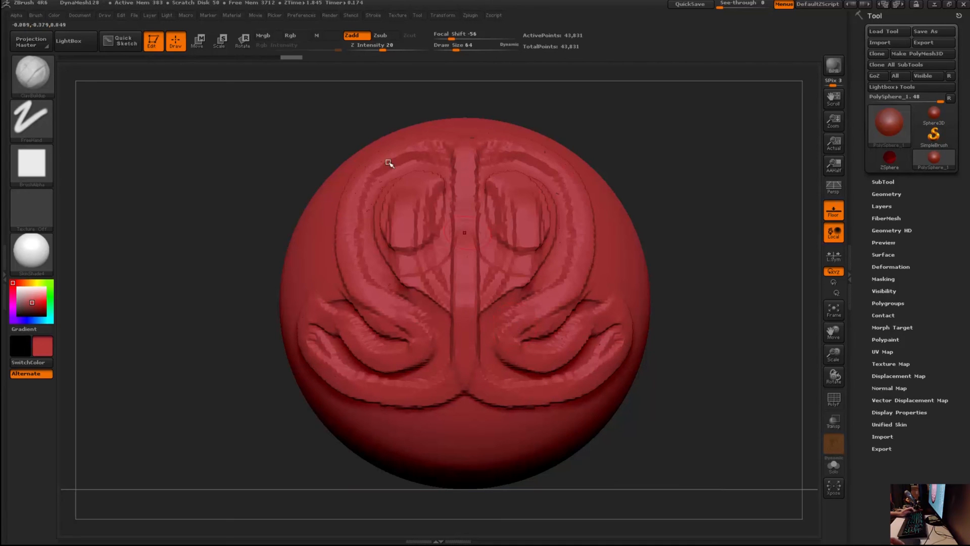
{"action": "key", "text": "ctrl"}
{"action": "left_click_drag", "start_coordinate": [296, 58], "coordinate": [168, 58]}
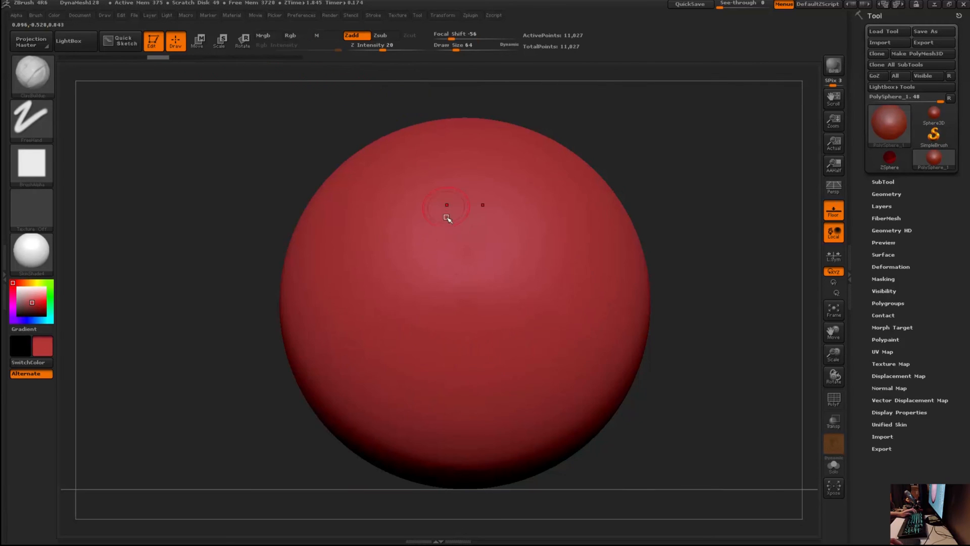
Sculpt a raised heart-shaped outline mirrored across the centre of the sphere's front
{"action": "mouse_move", "coordinate": [475, 208]}
{"action": "left_mouse_down"}
{"action": "mouse_move", "coordinate": [480, 182]}
{"action": "mouse_move", "coordinate": [547, 169]}
{"action": "mouse_move", "coordinate": [578, 242]}
{"action": "mouse_move", "coordinate": [476, 362]}
{"action": "mouse_move", "coordinate": [464, 394]}
{"action": "left_mouse_up"}
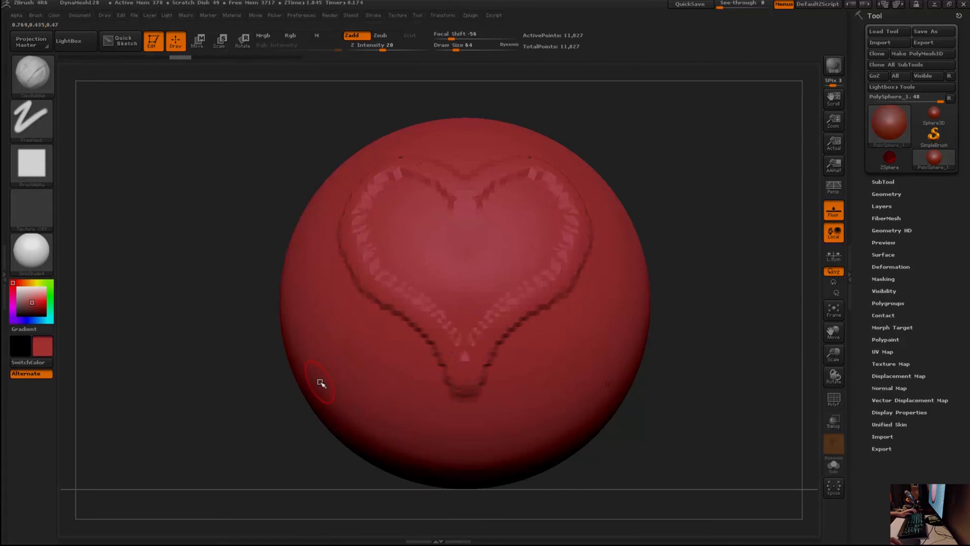